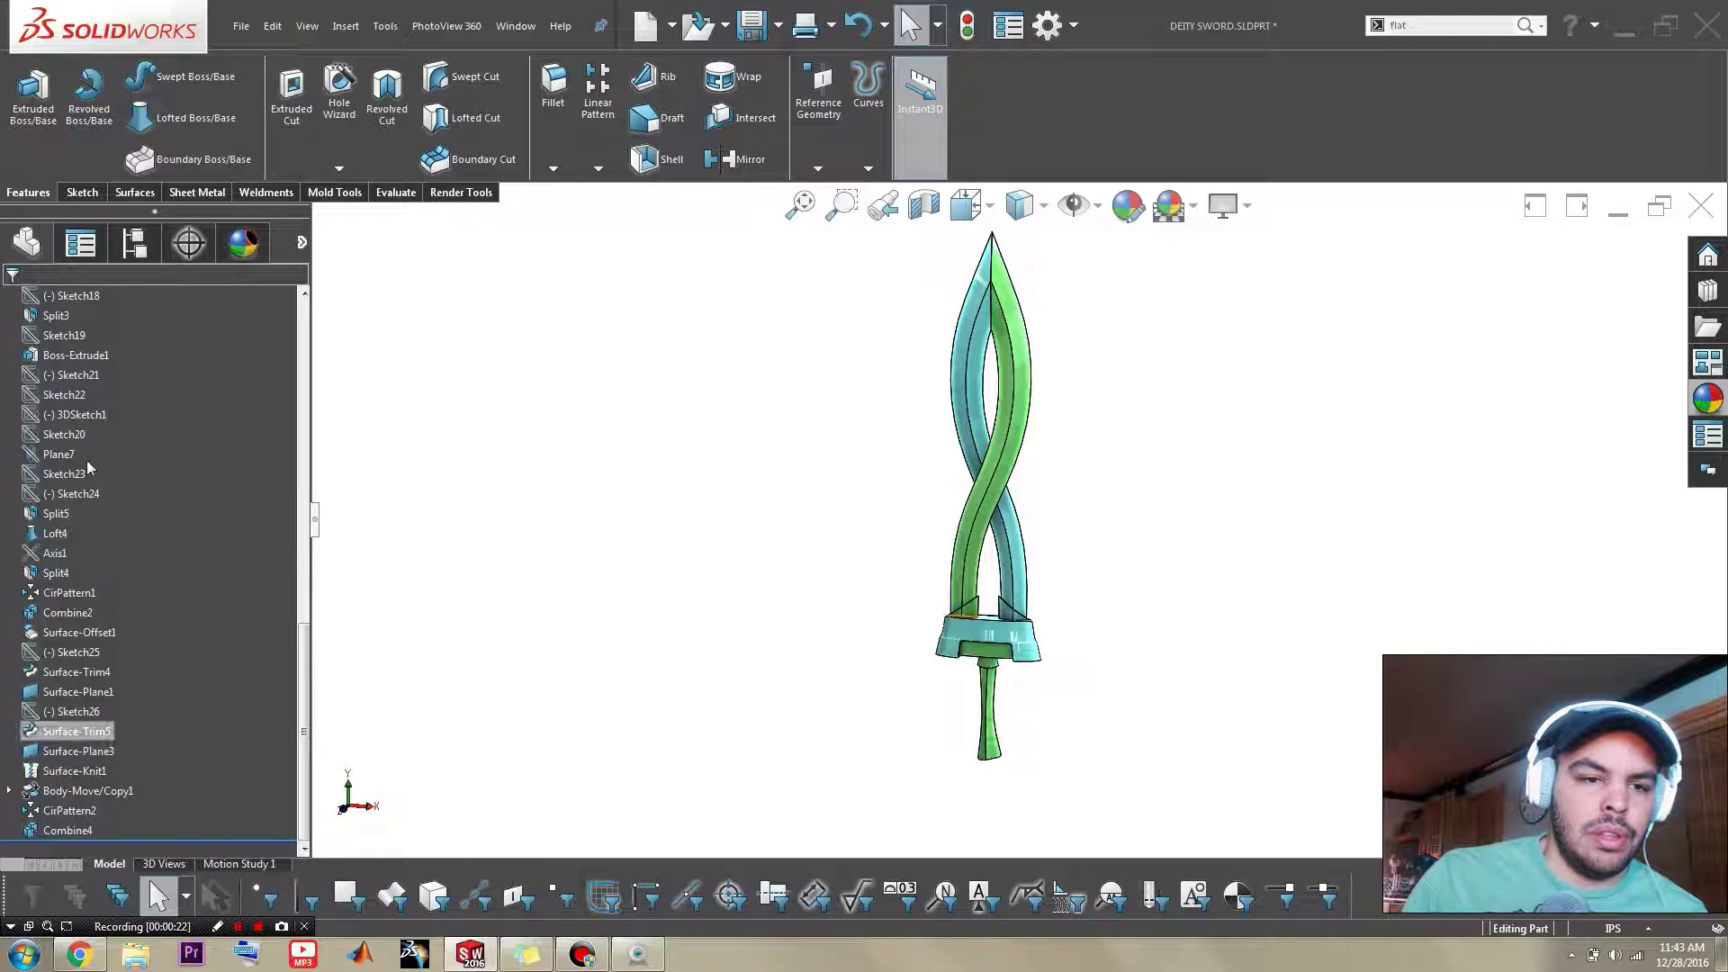
Step: Move the rollback bar from below Combine4 up to just below Sketch1, hiding the finished sword
left_click_drag(171, 840, 176, 410)
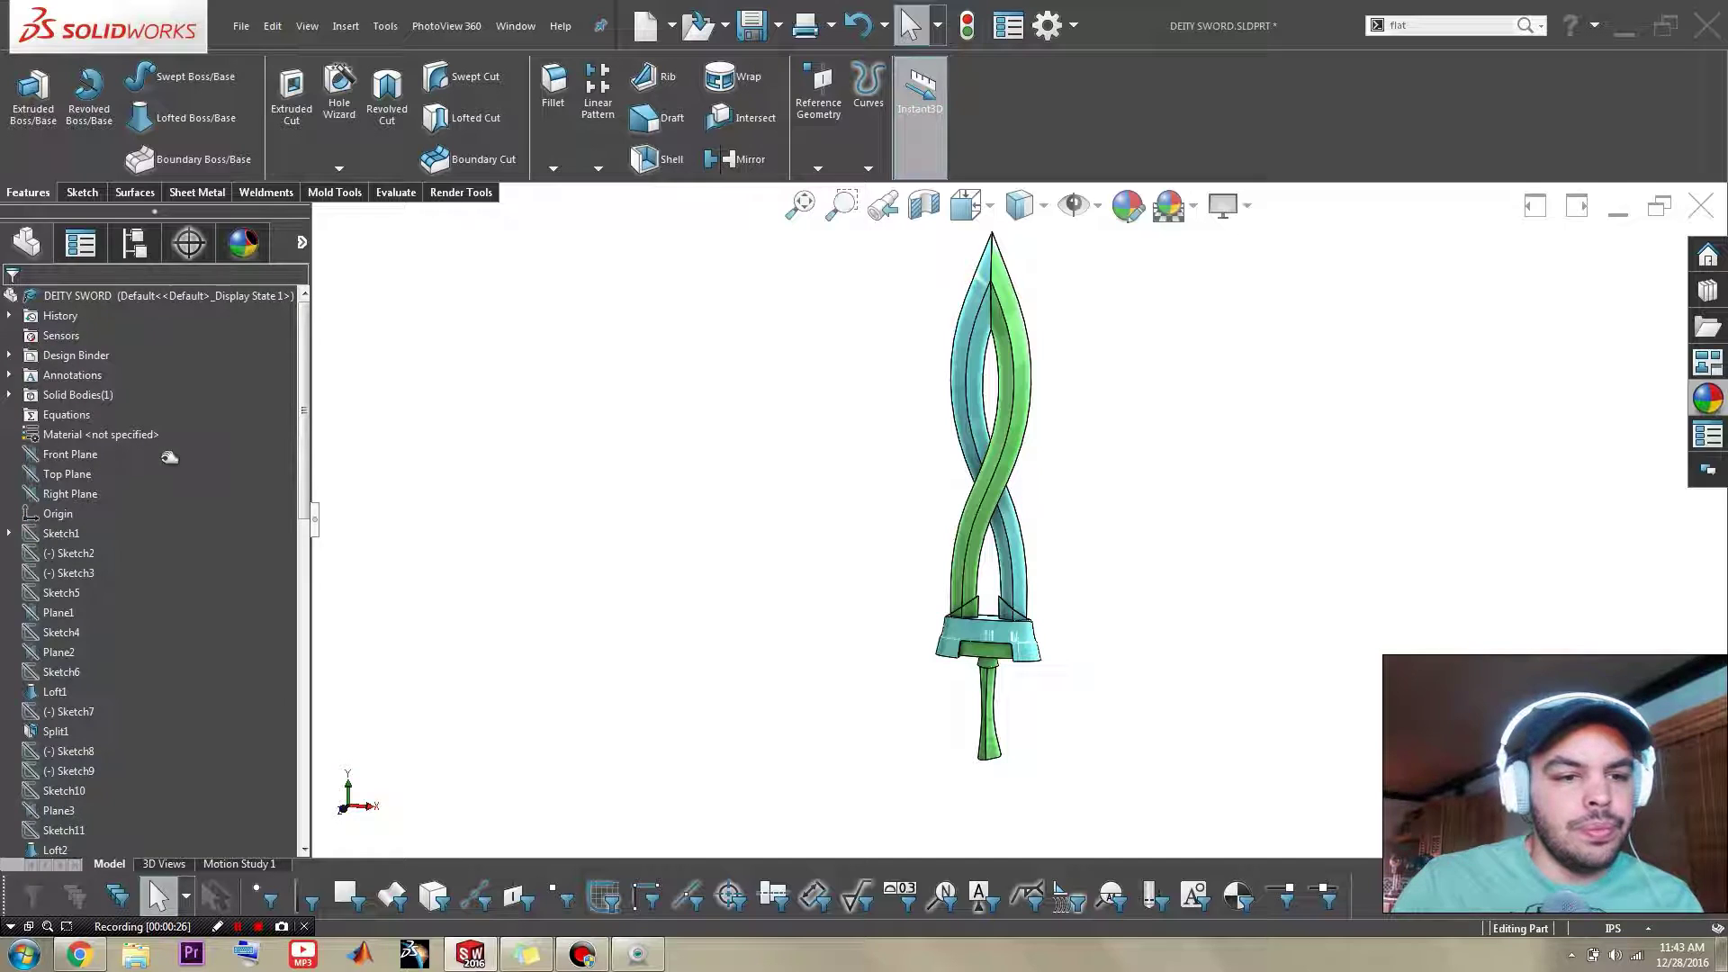
mouse_move(164, 491)
left_mouse_down()
mouse_move(142, 552)
mouse_move(154, 542)
left_mouse_up()
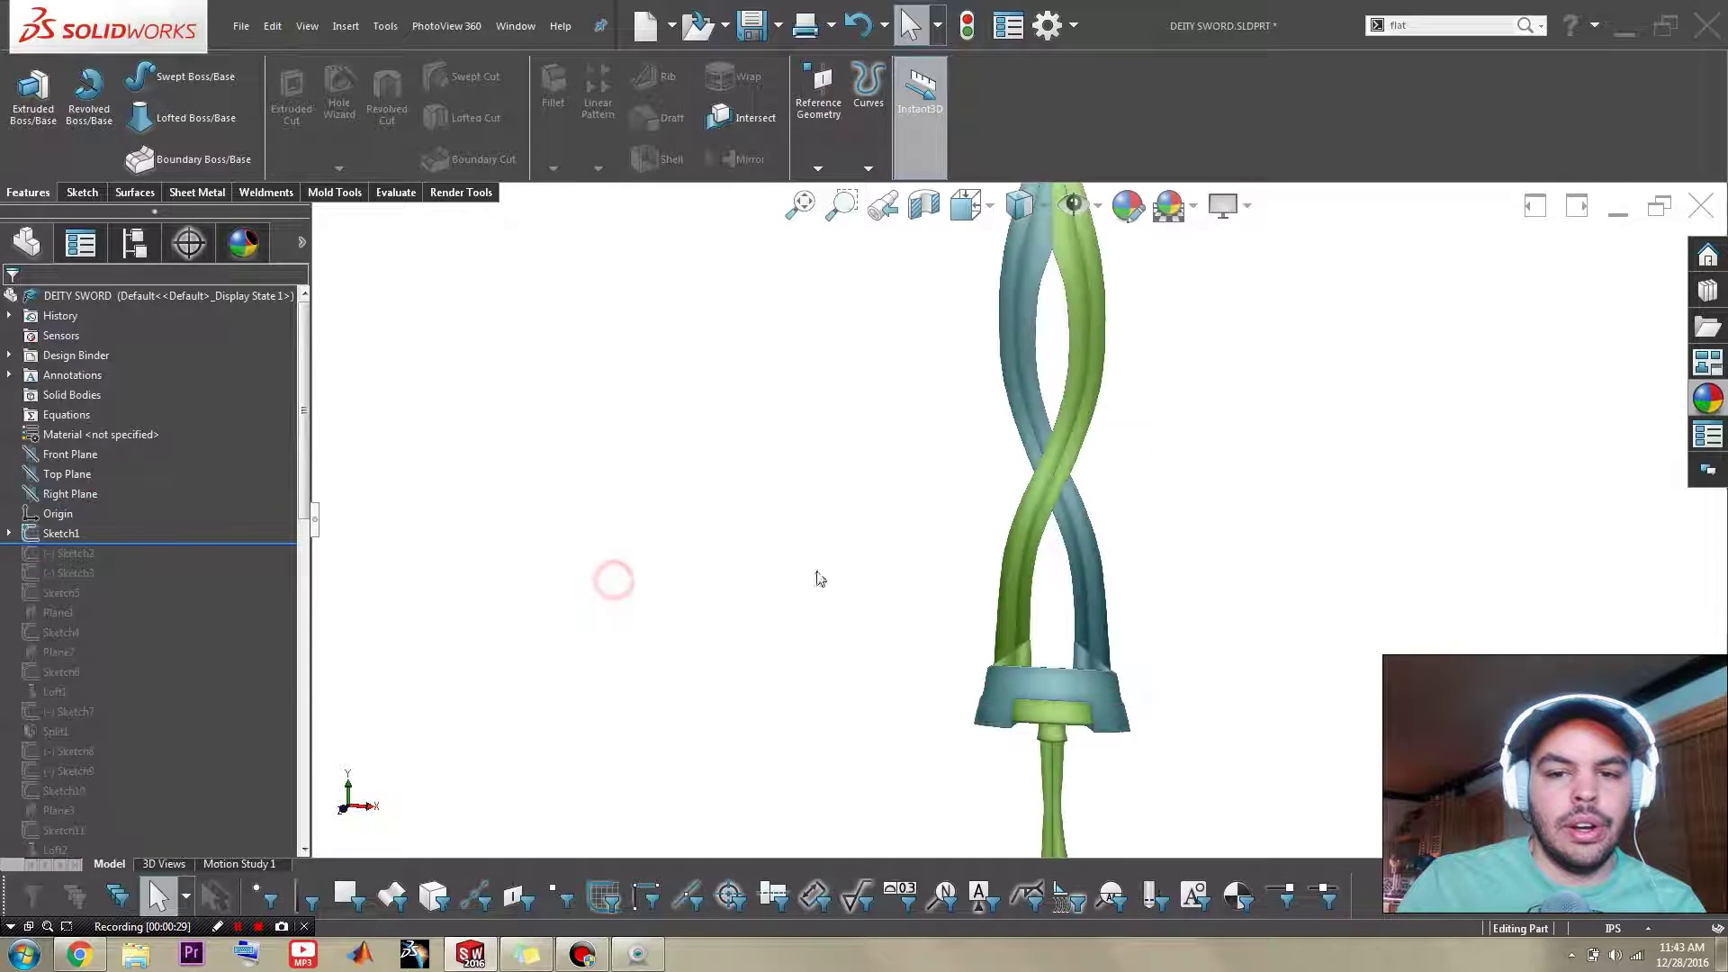
Step: Roll the history forward to include Sketch2, select it and zoom in on the handle outline
scroll(1069, 564, "down", 2)
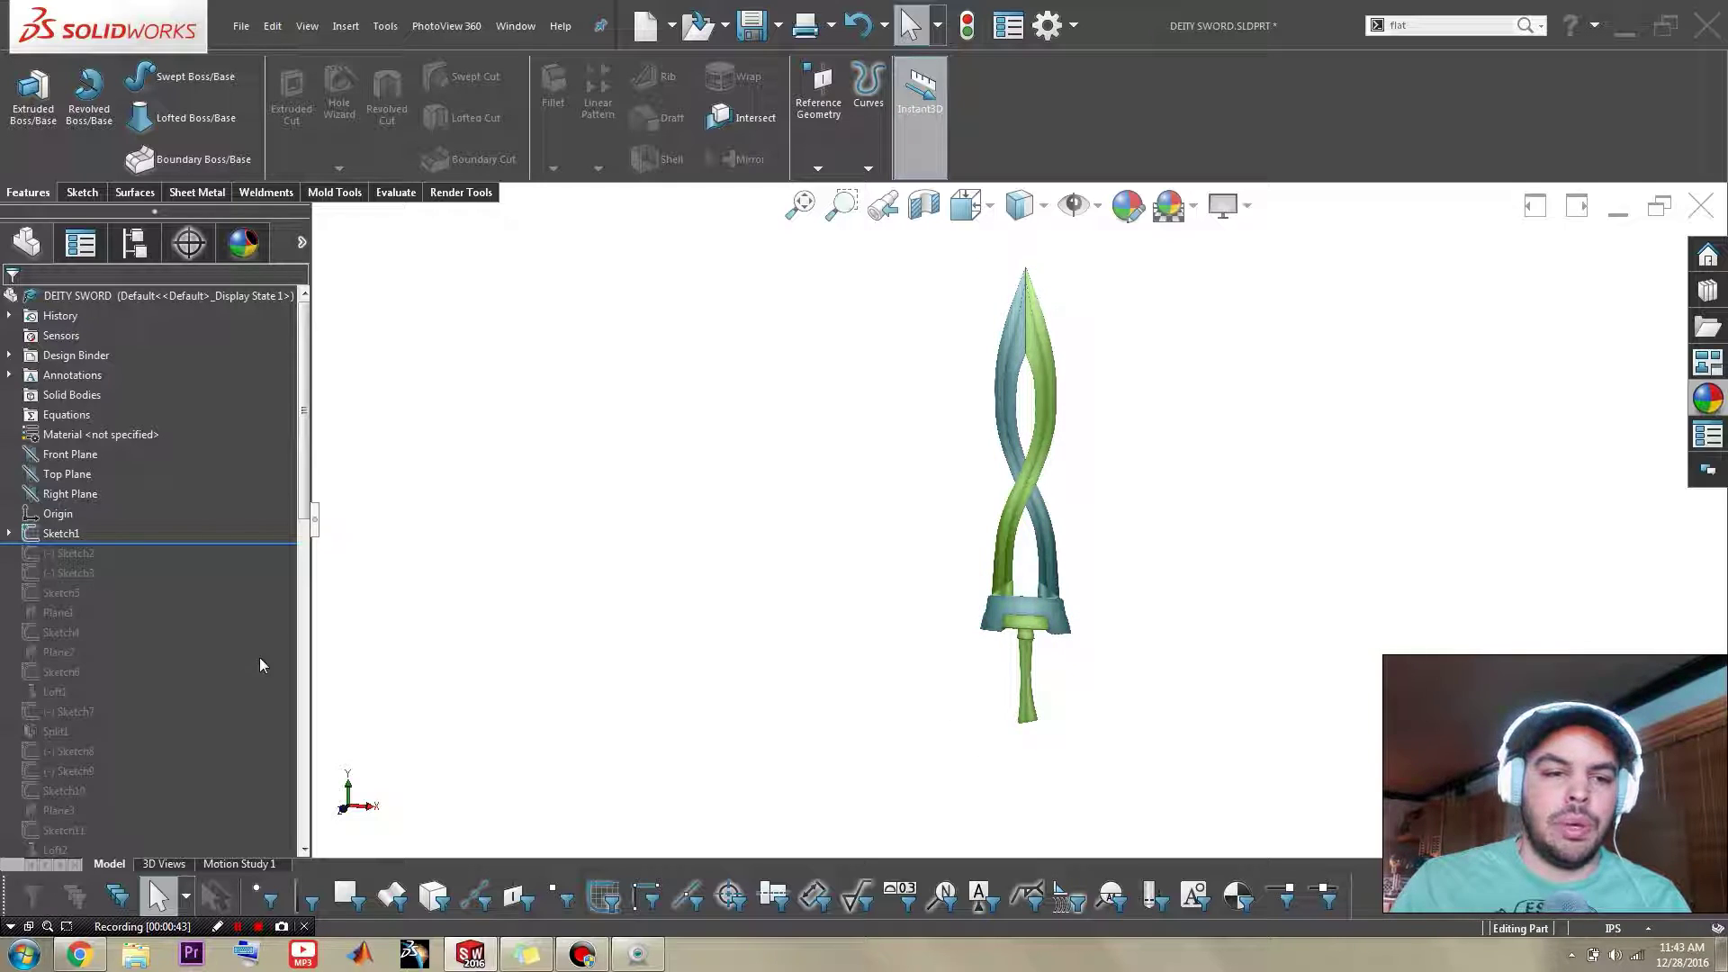
left_click(223, 542)
left_click_drag(216, 550, 176, 557)
left_click(79, 552)
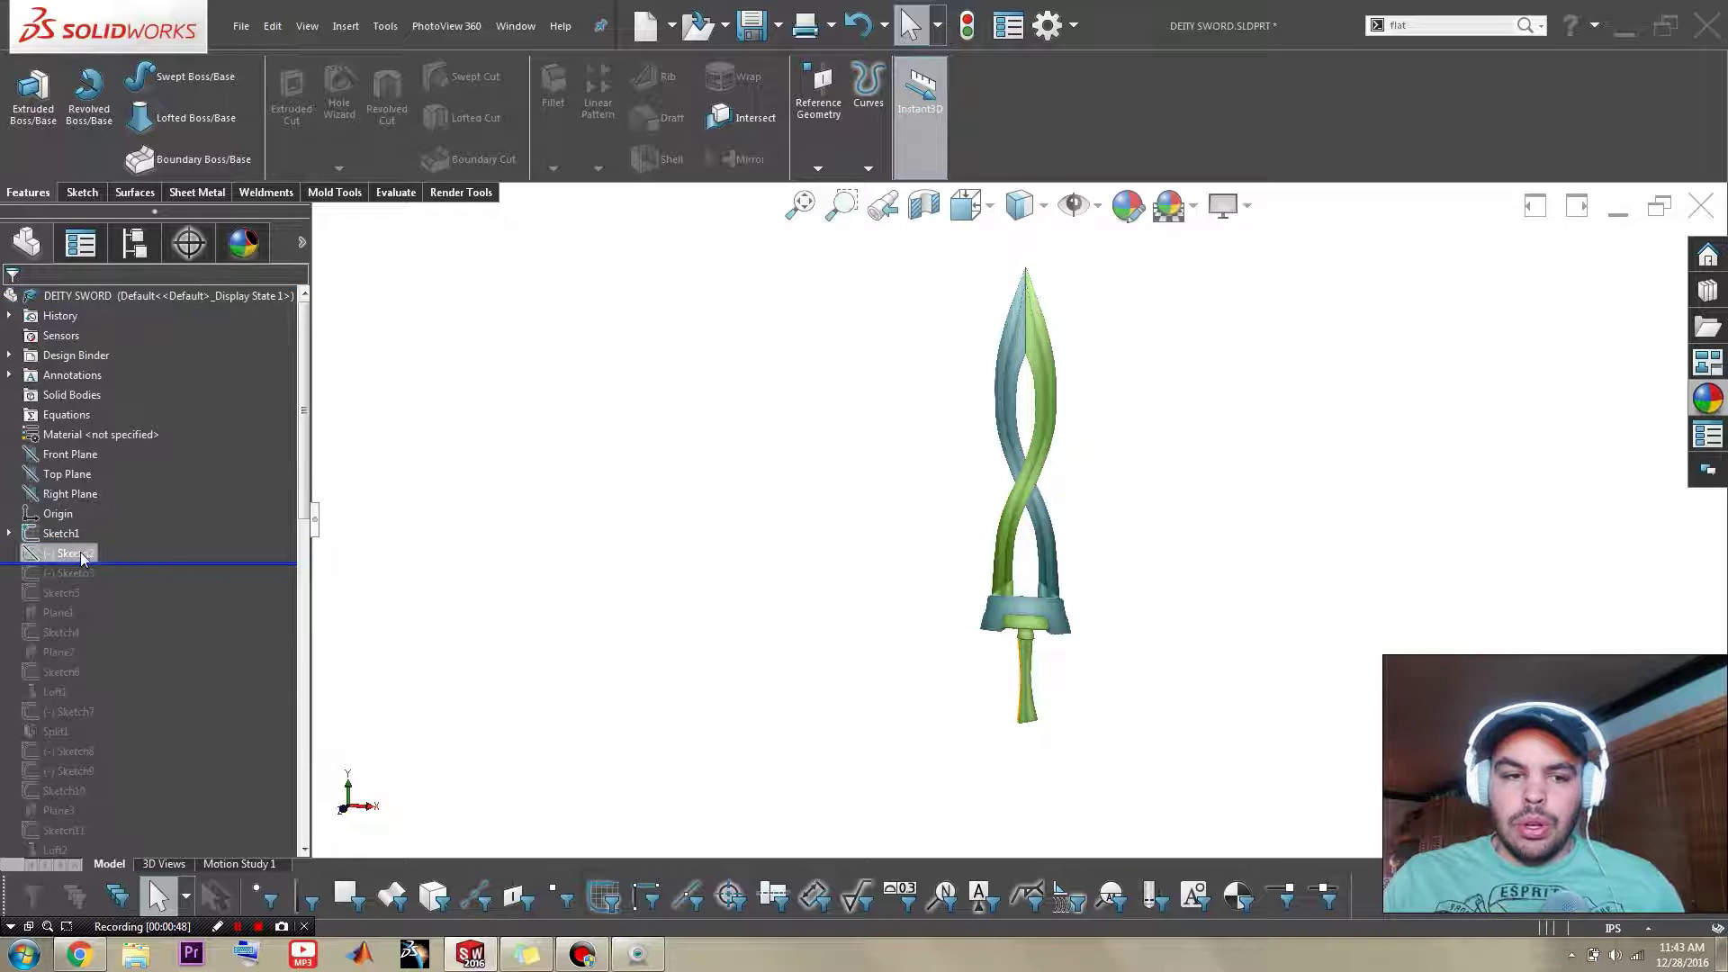
scroll(1017, 706, "down", 8)
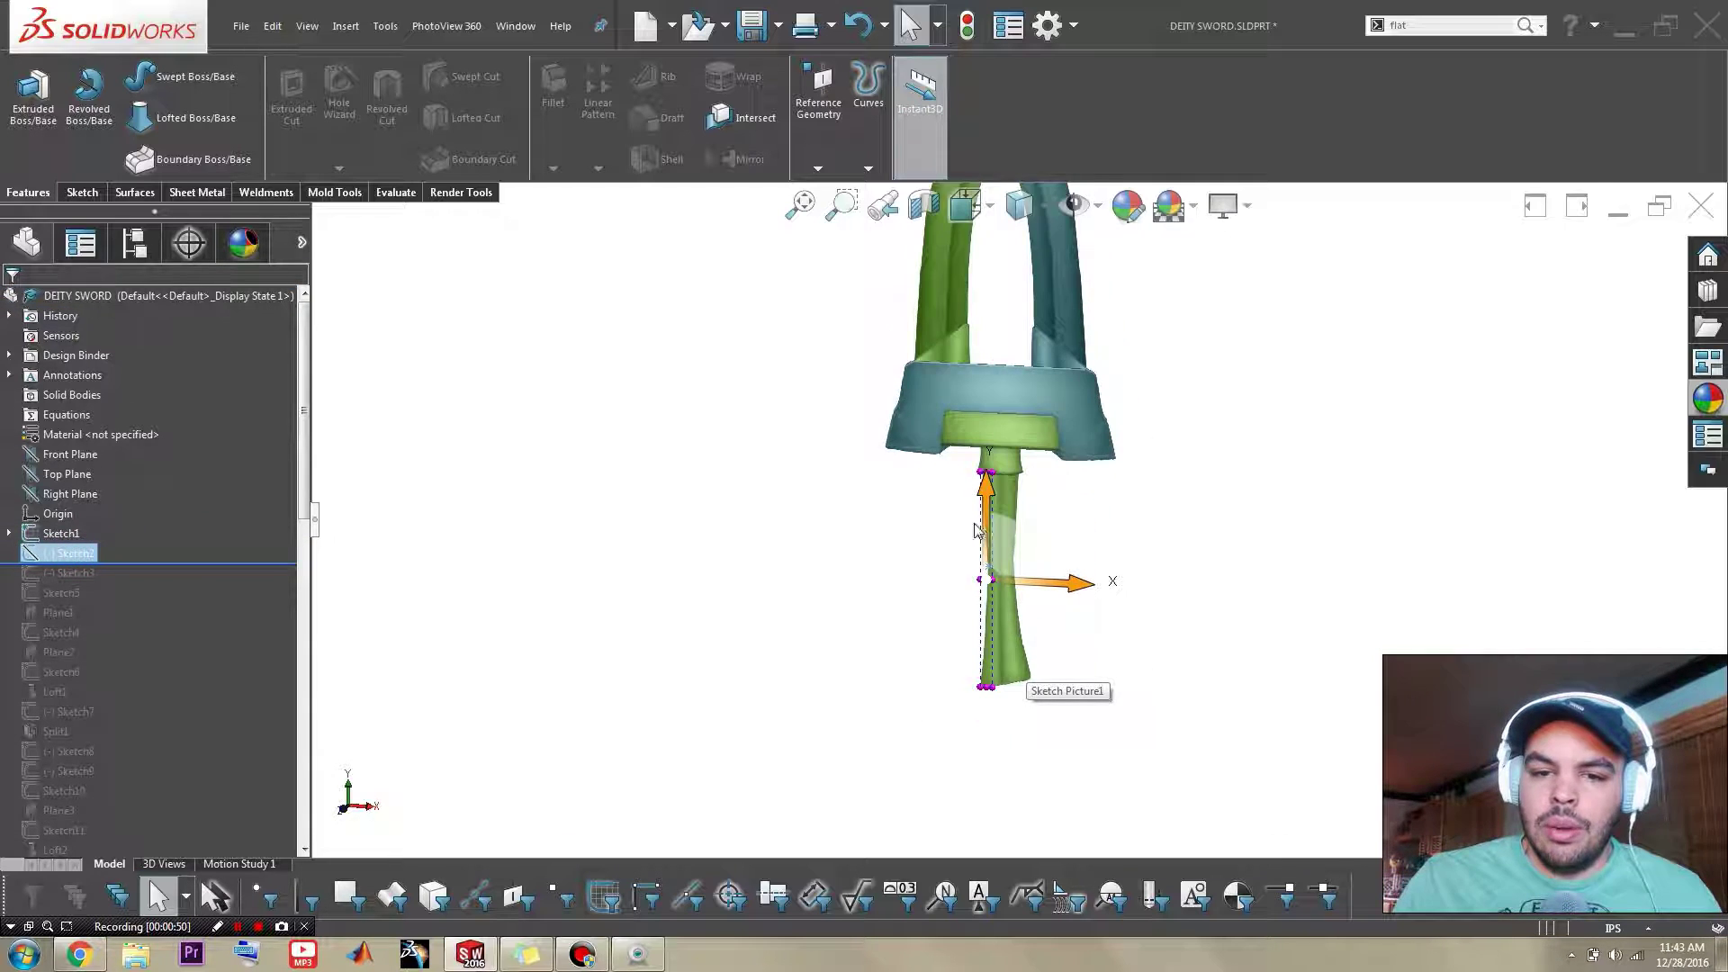
scroll(1050, 691, "down", 1)
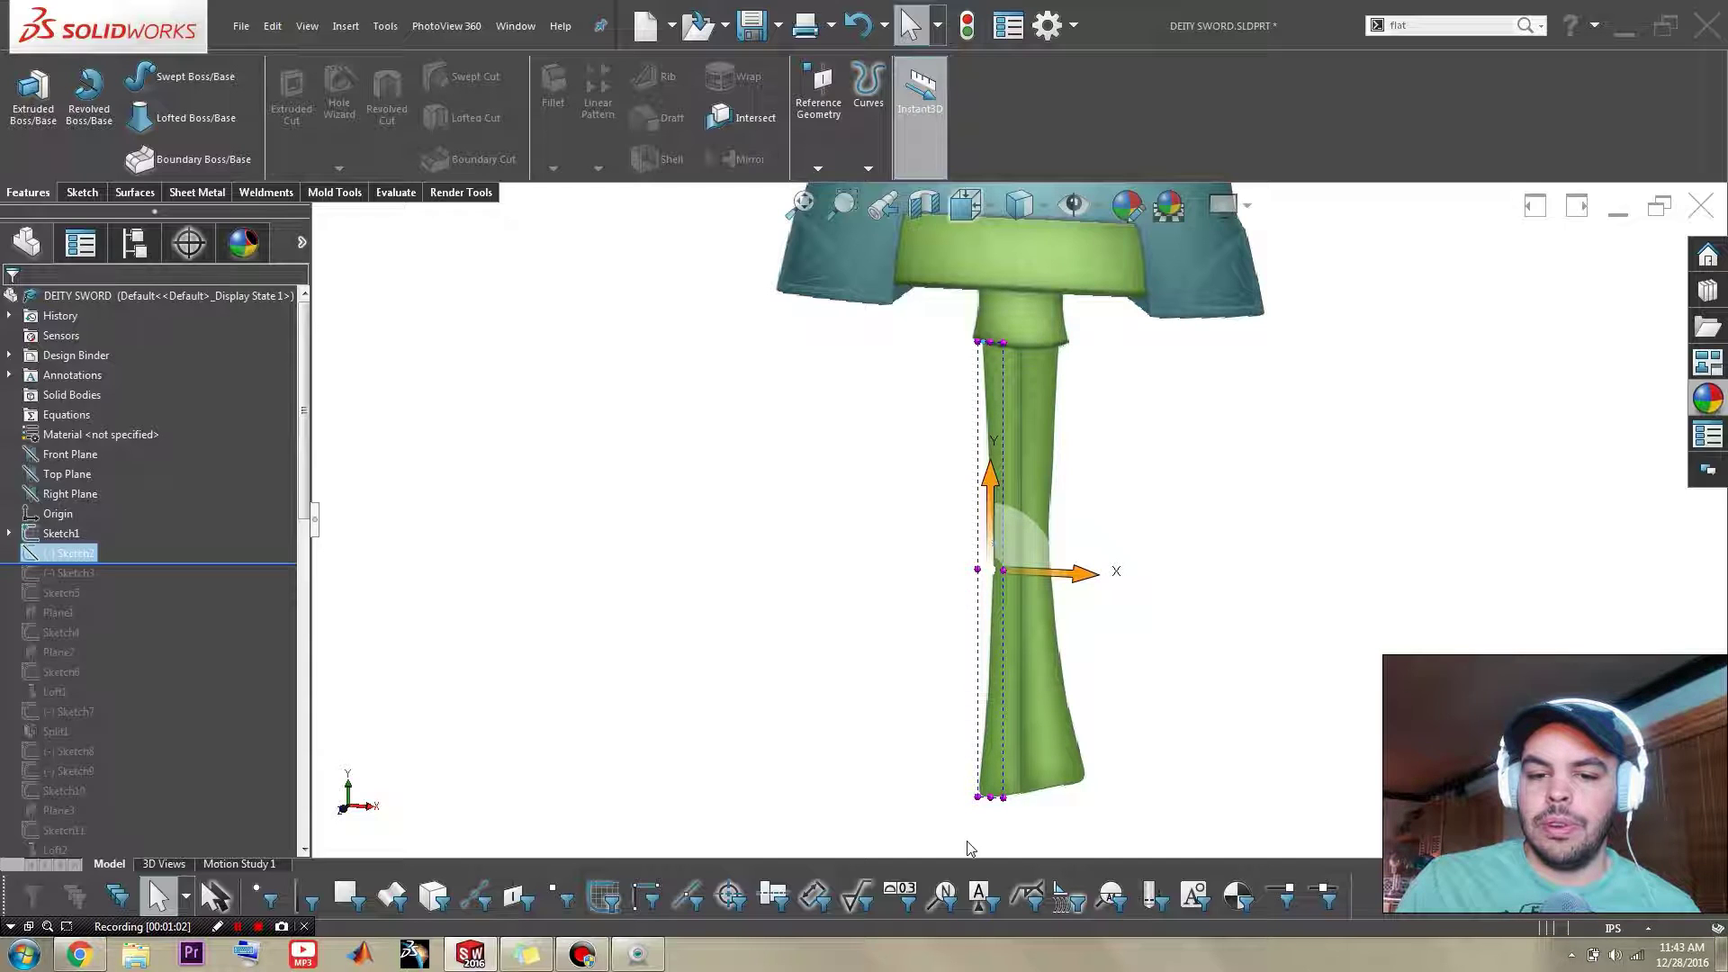
scroll(981, 810, "down", 3)
Step: Open Sketch2 for editing and zoom in on the handle's left-edge curve
left_click(959, 700)
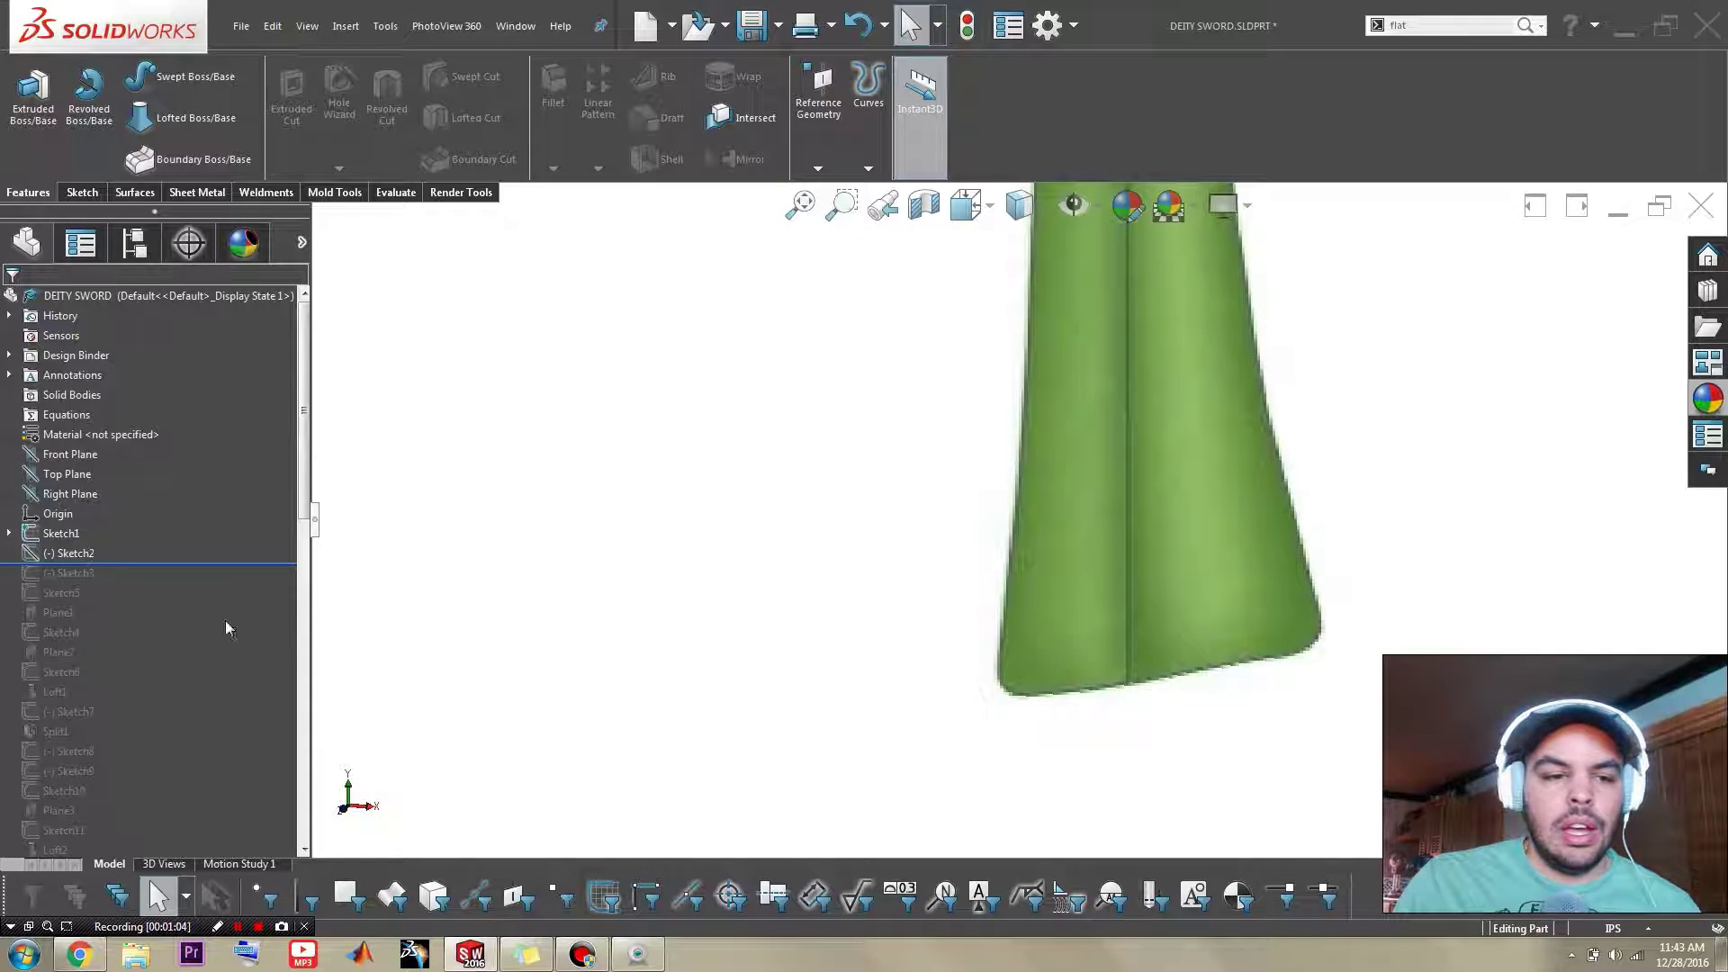
left_click(70, 552)
left_click(560, 634)
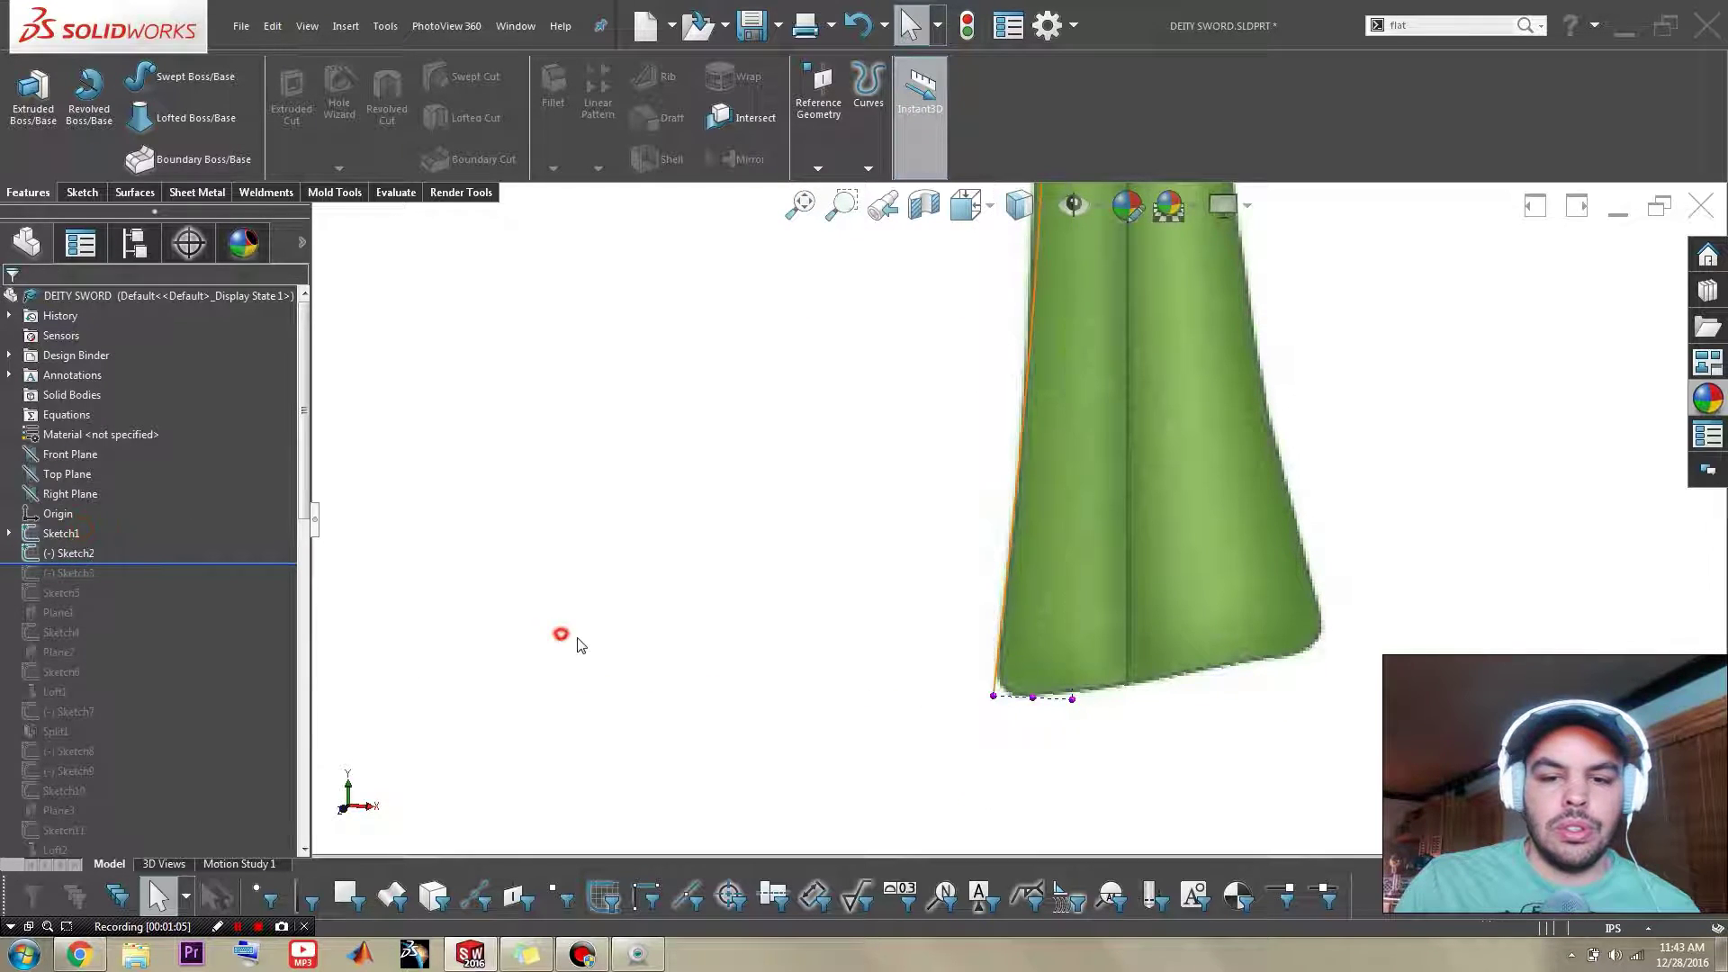
double_click(994, 690)
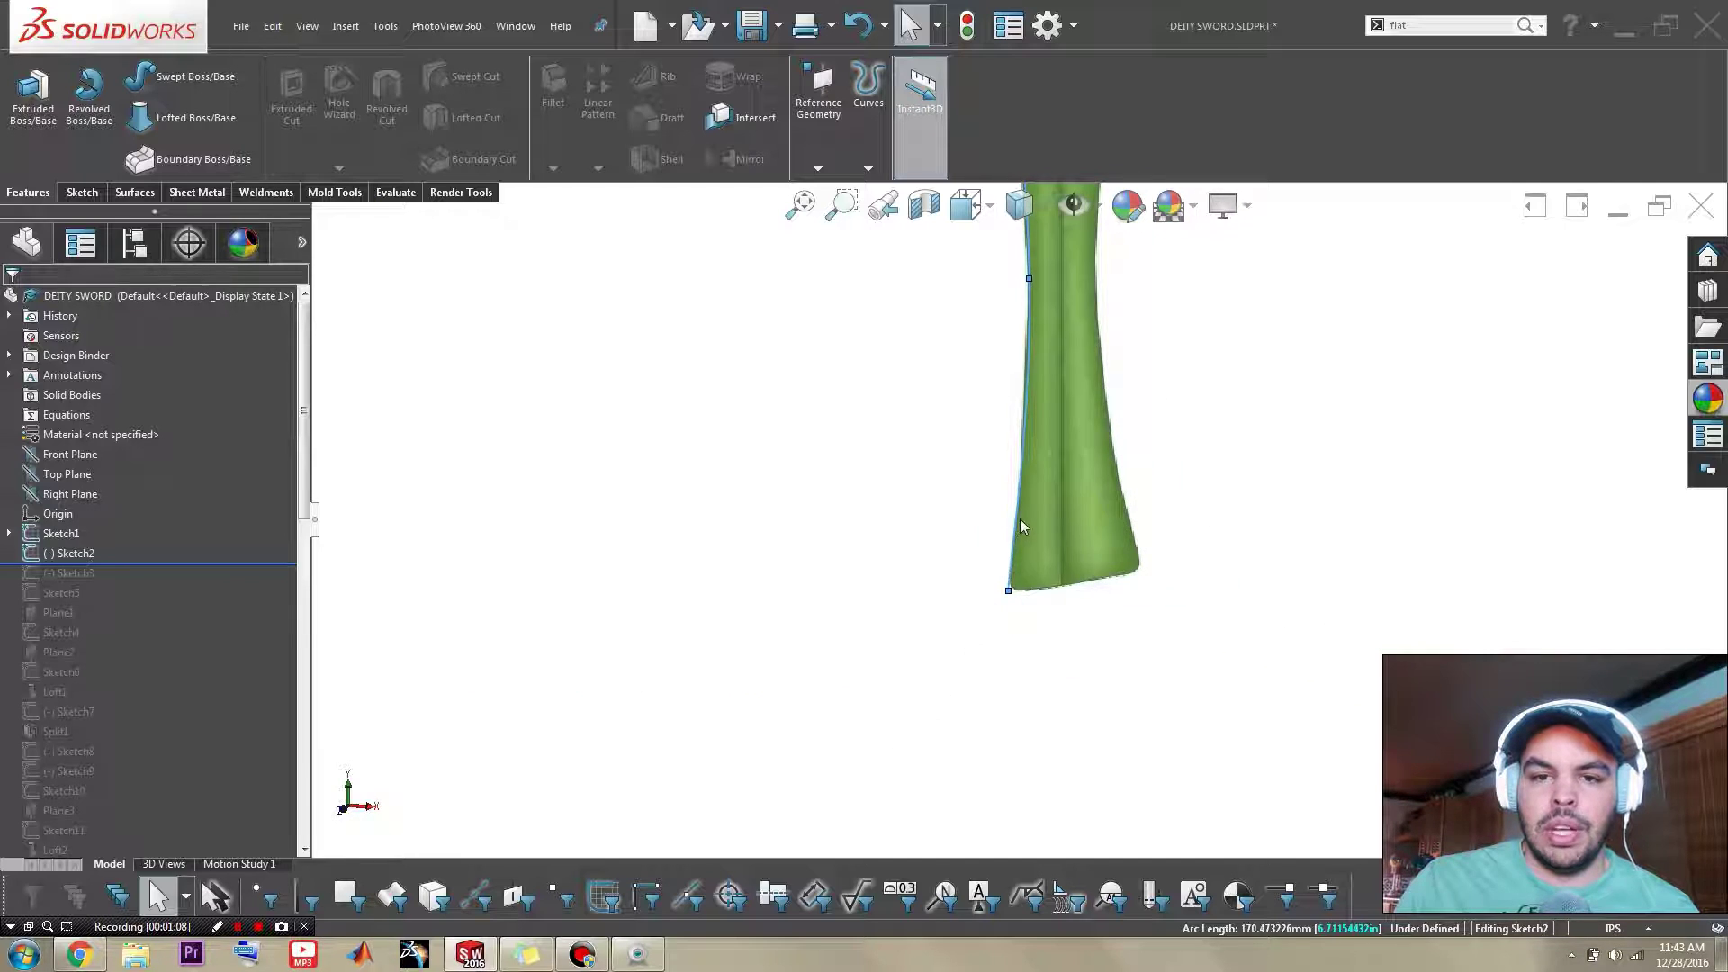
scroll(1029, 464, "up", 2)
scroll(1039, 424, "down", 3)
scroll(1031, 630, "down", 4)
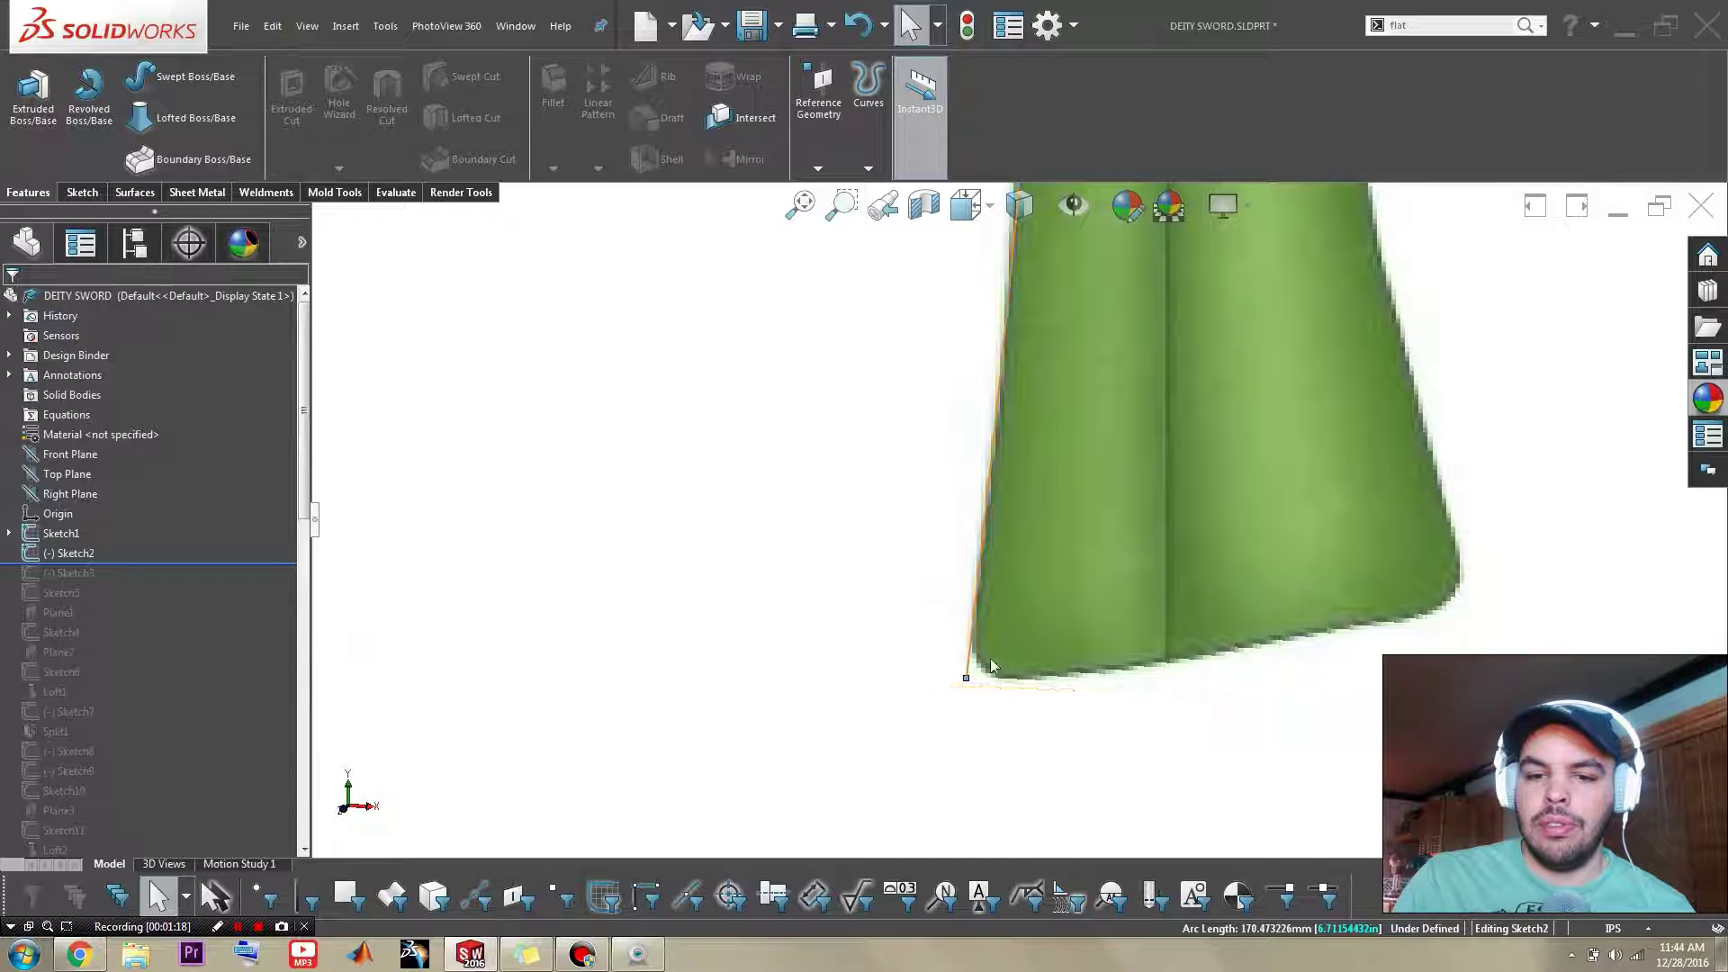
Step: Zoom along the rest of the curve, then roll the history forward to include Sketch3
scroll(1408, 571, "up", 5)
scroll(1098, 455, "up", 3)
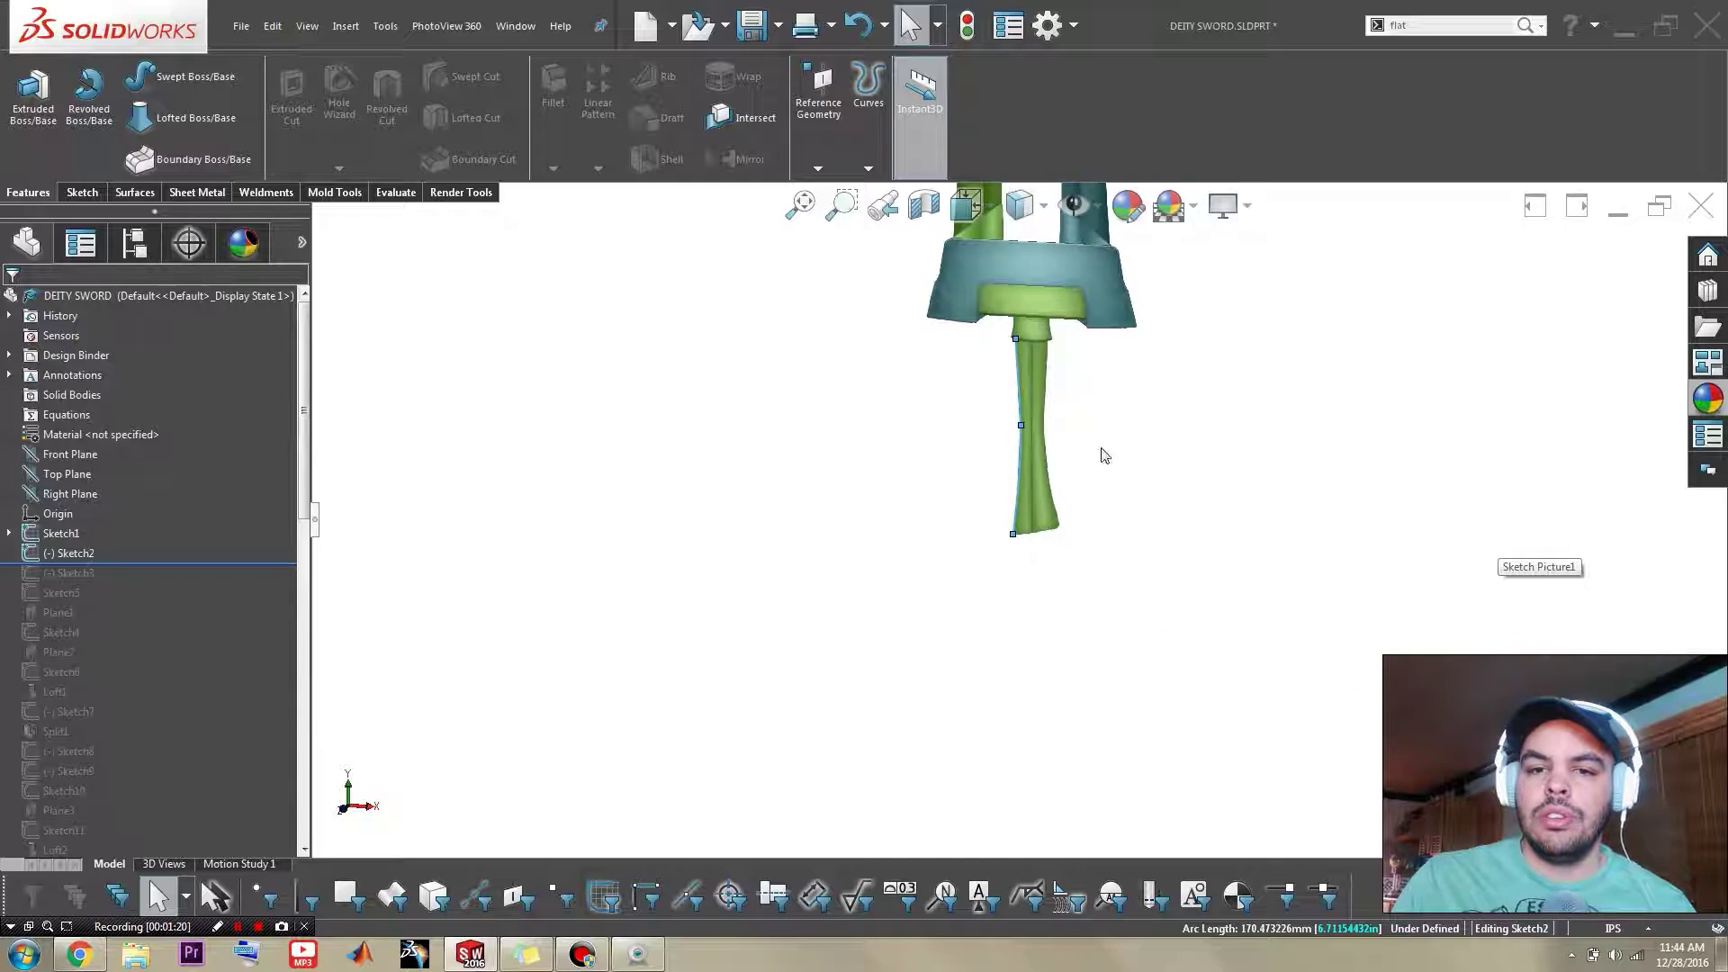
scroll(999, 403, "down", 8)
scroll(1060, 367, "down", 2)
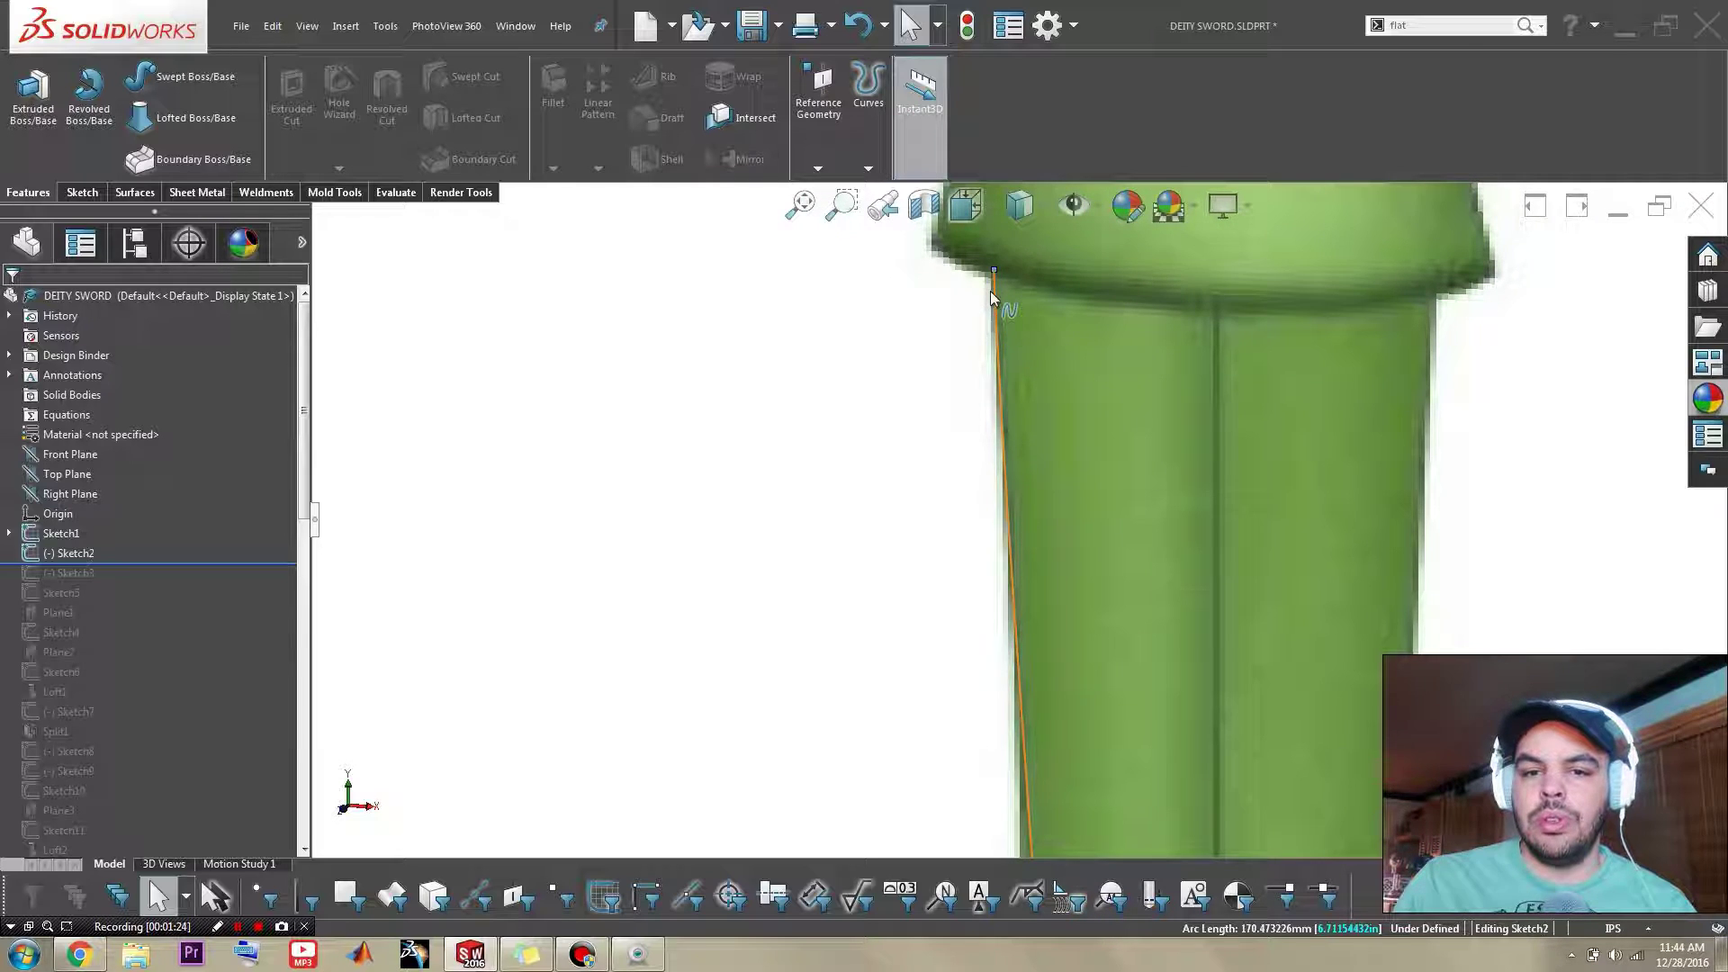
scroll(1024, 529, "up", 3)
scroll(999, 476, "up", 5)
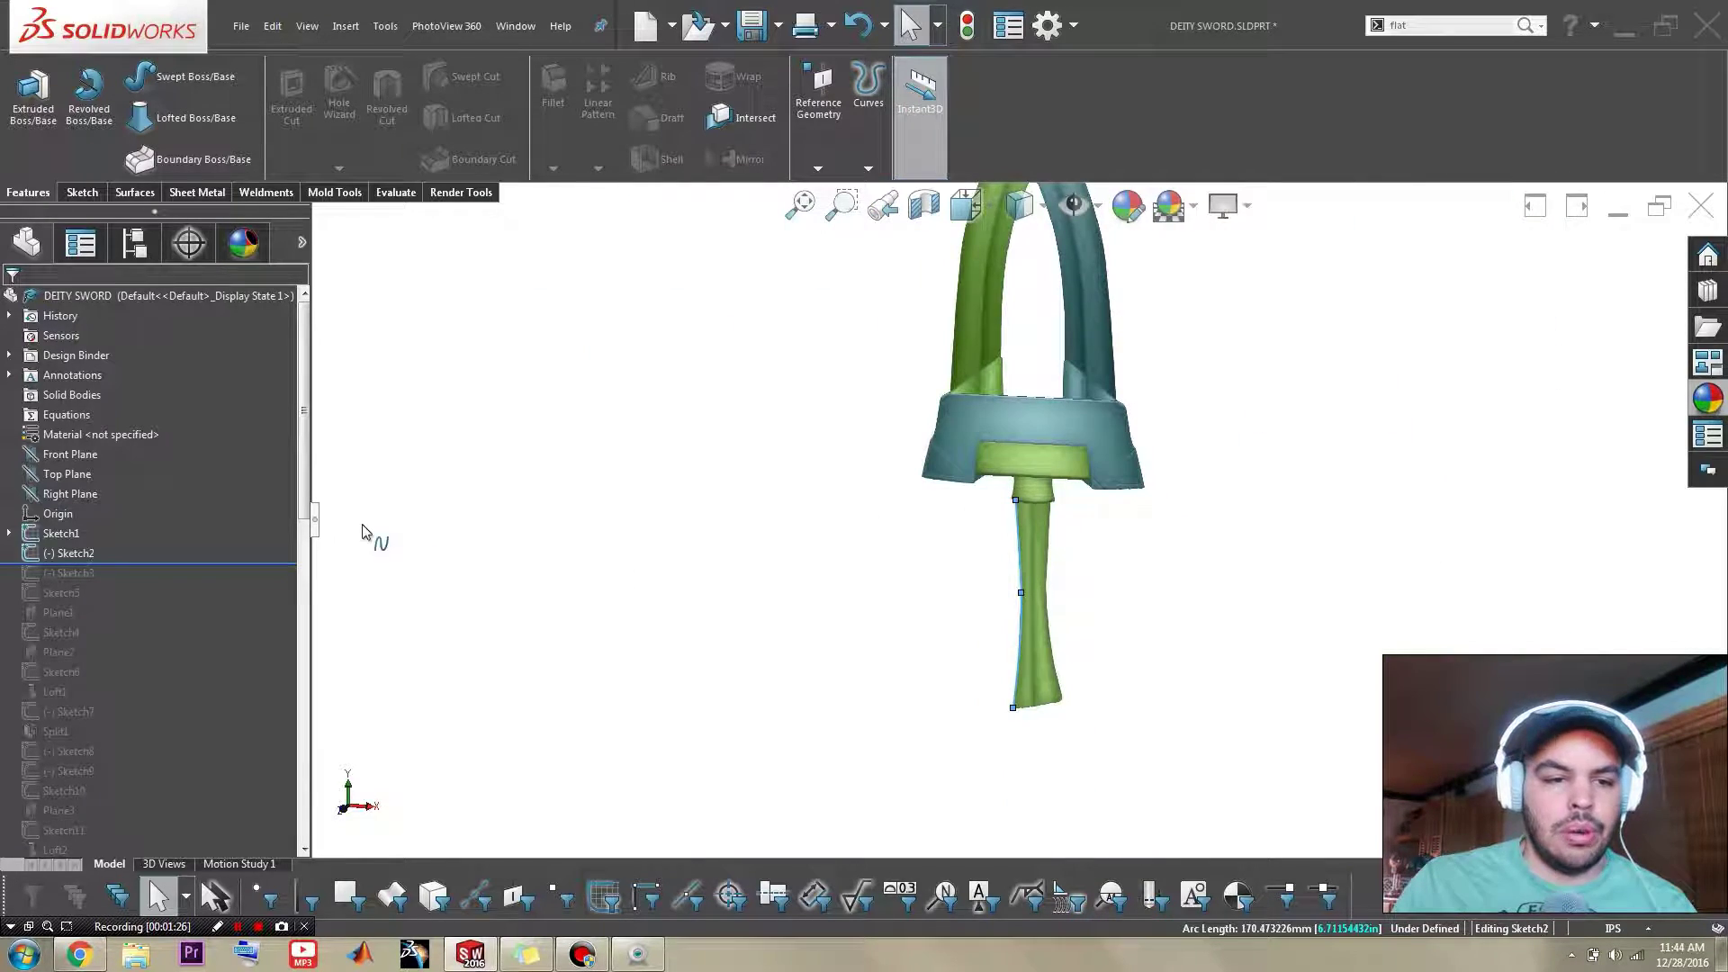
left_click_drag(250, 562, 225, 583)
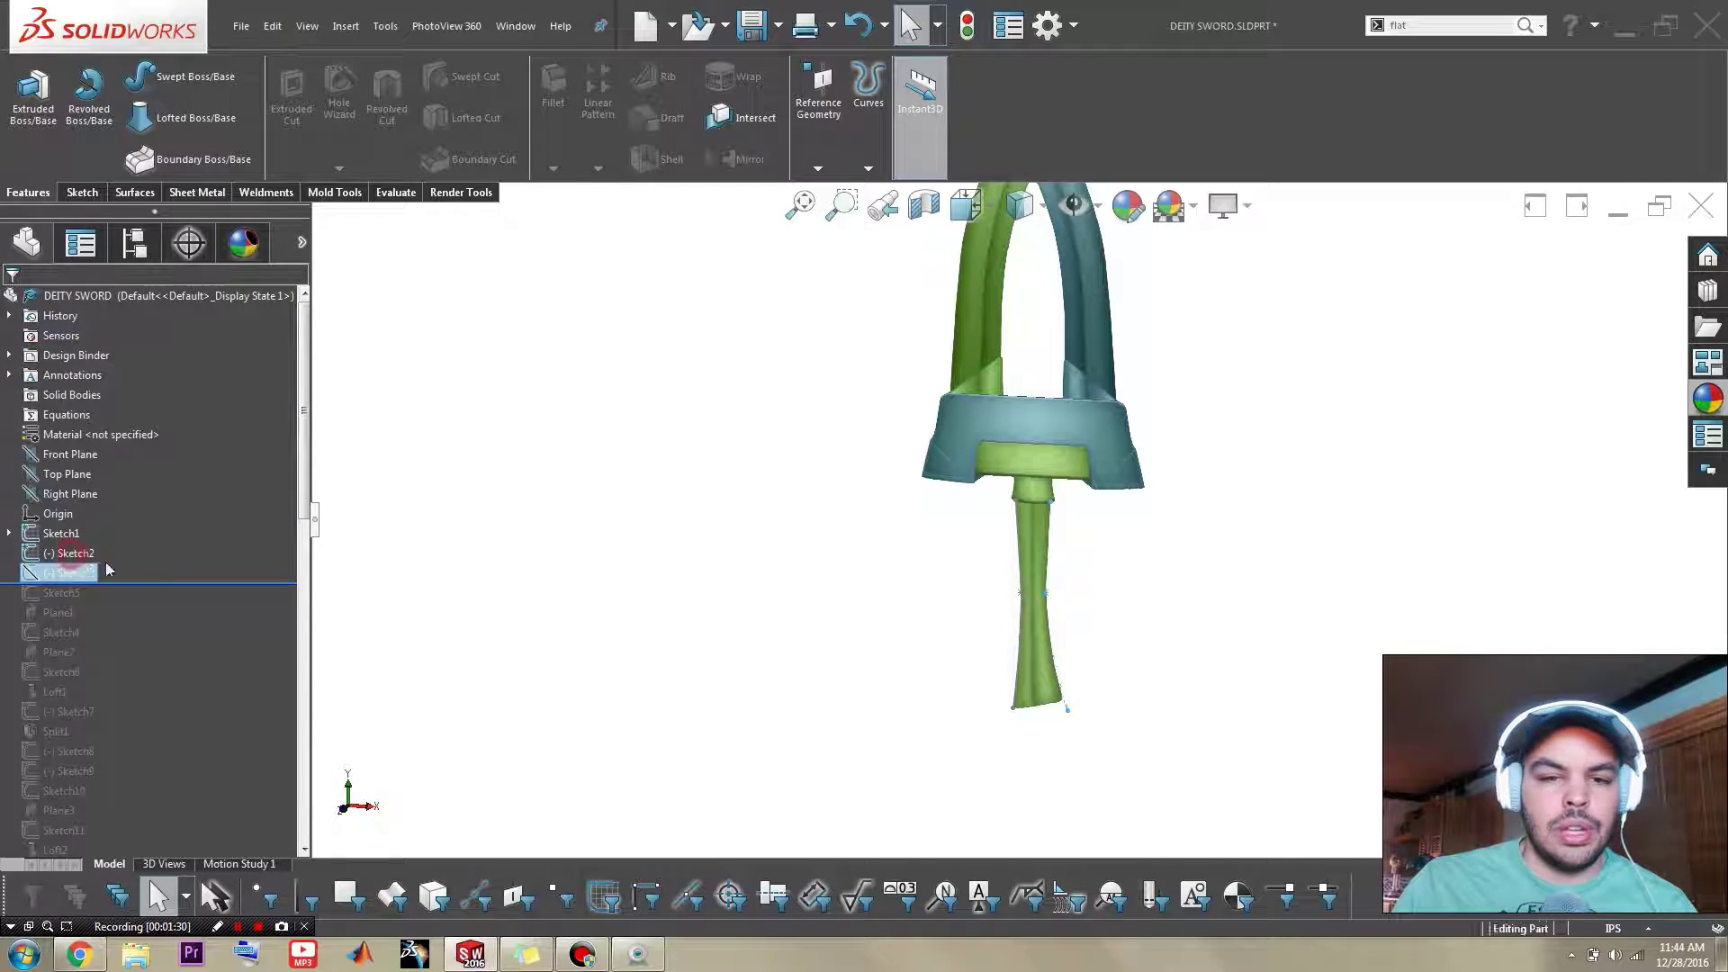
Step: Edit Sketch3 and zoom along the handle's right-edge line down the grip
left_click(609, 675)
scroll(1057, 643, "down", 4)
scroll(1157, 802, "down", 3)
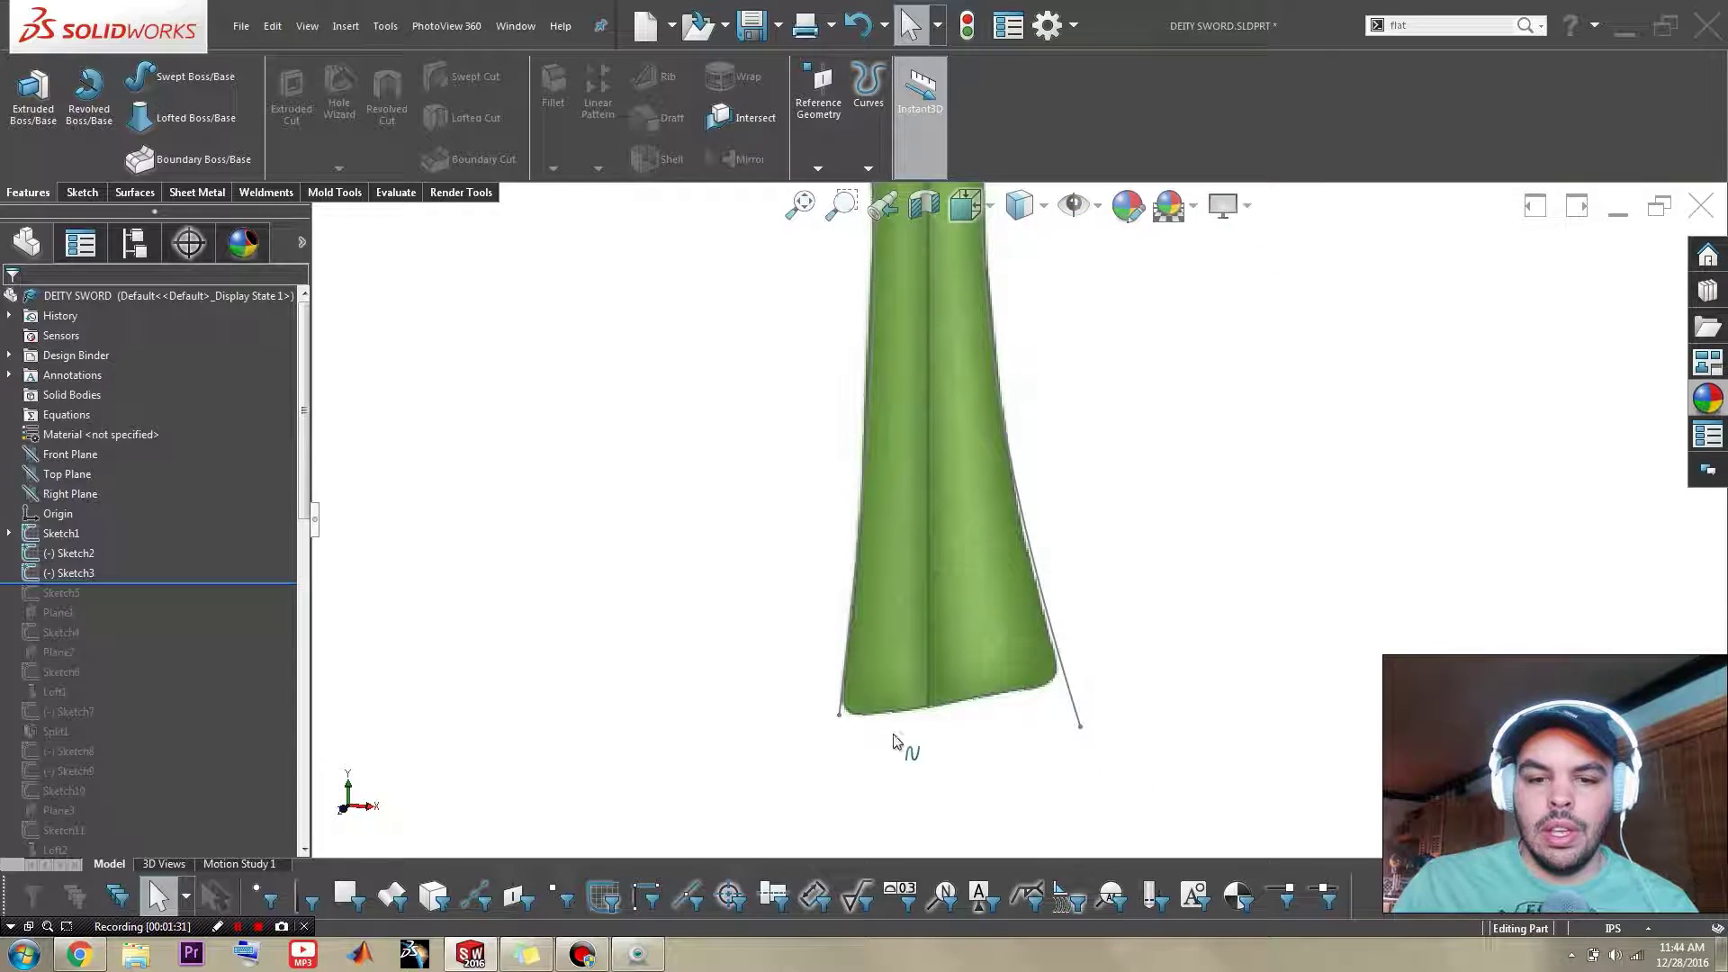
scroll(832, 721, "down", 3)
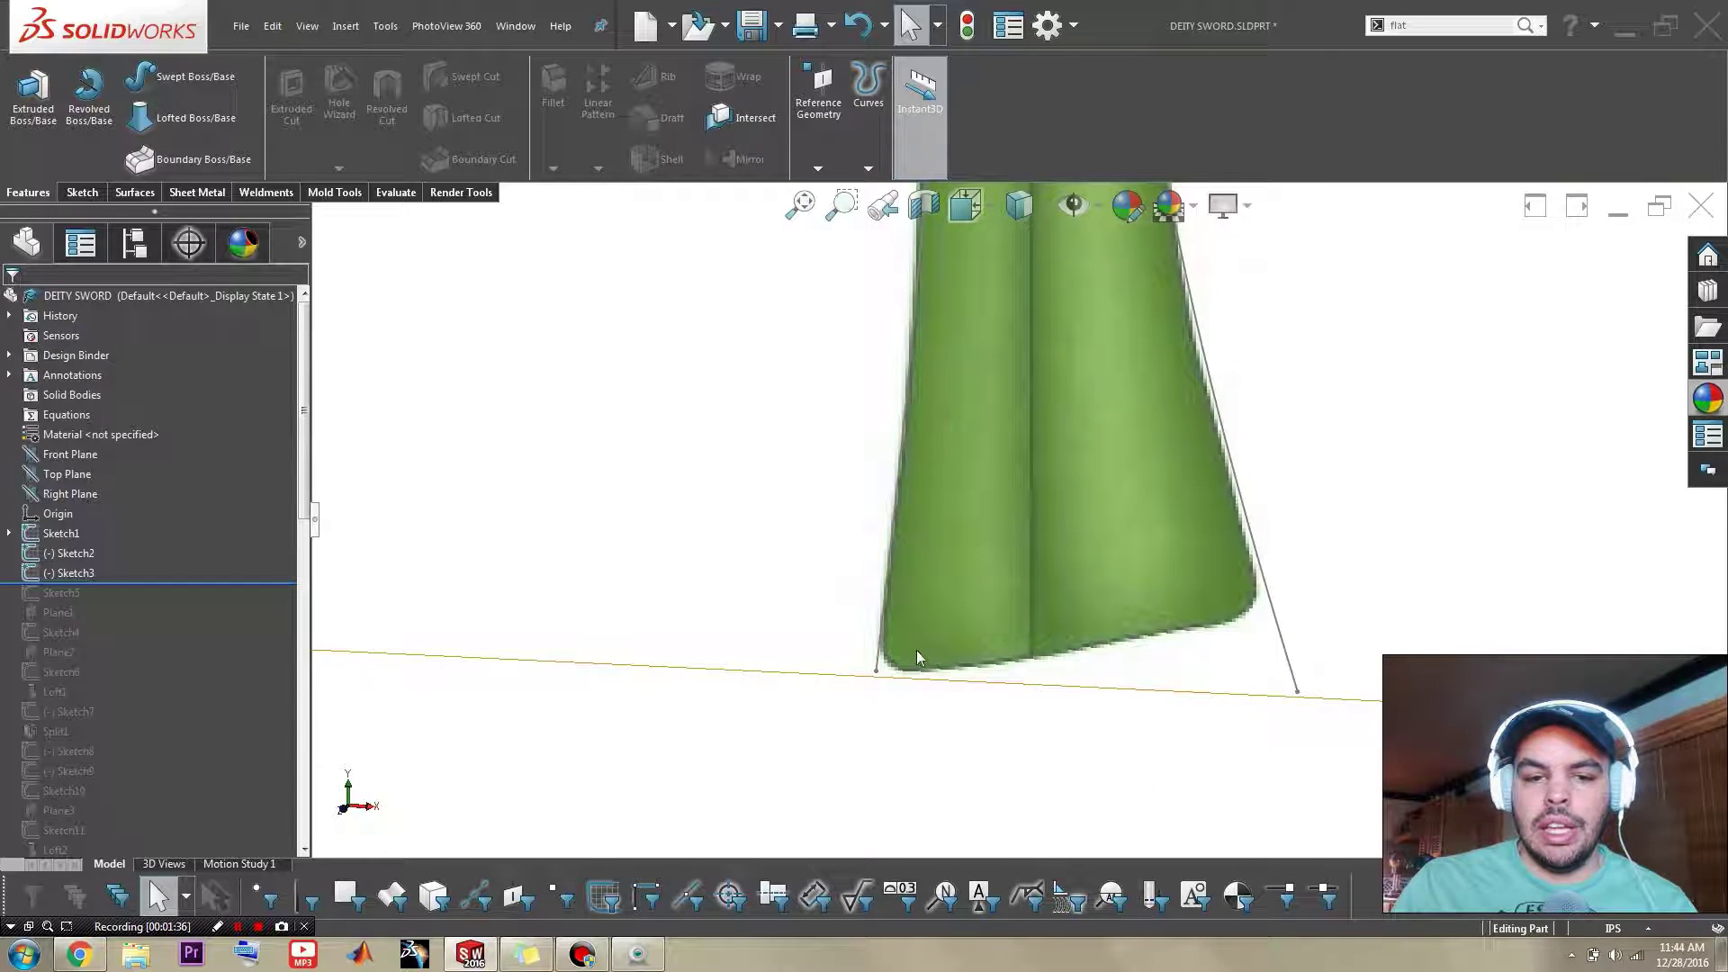
middle_click_drag(911, 671, 882, 764, "ctrl")
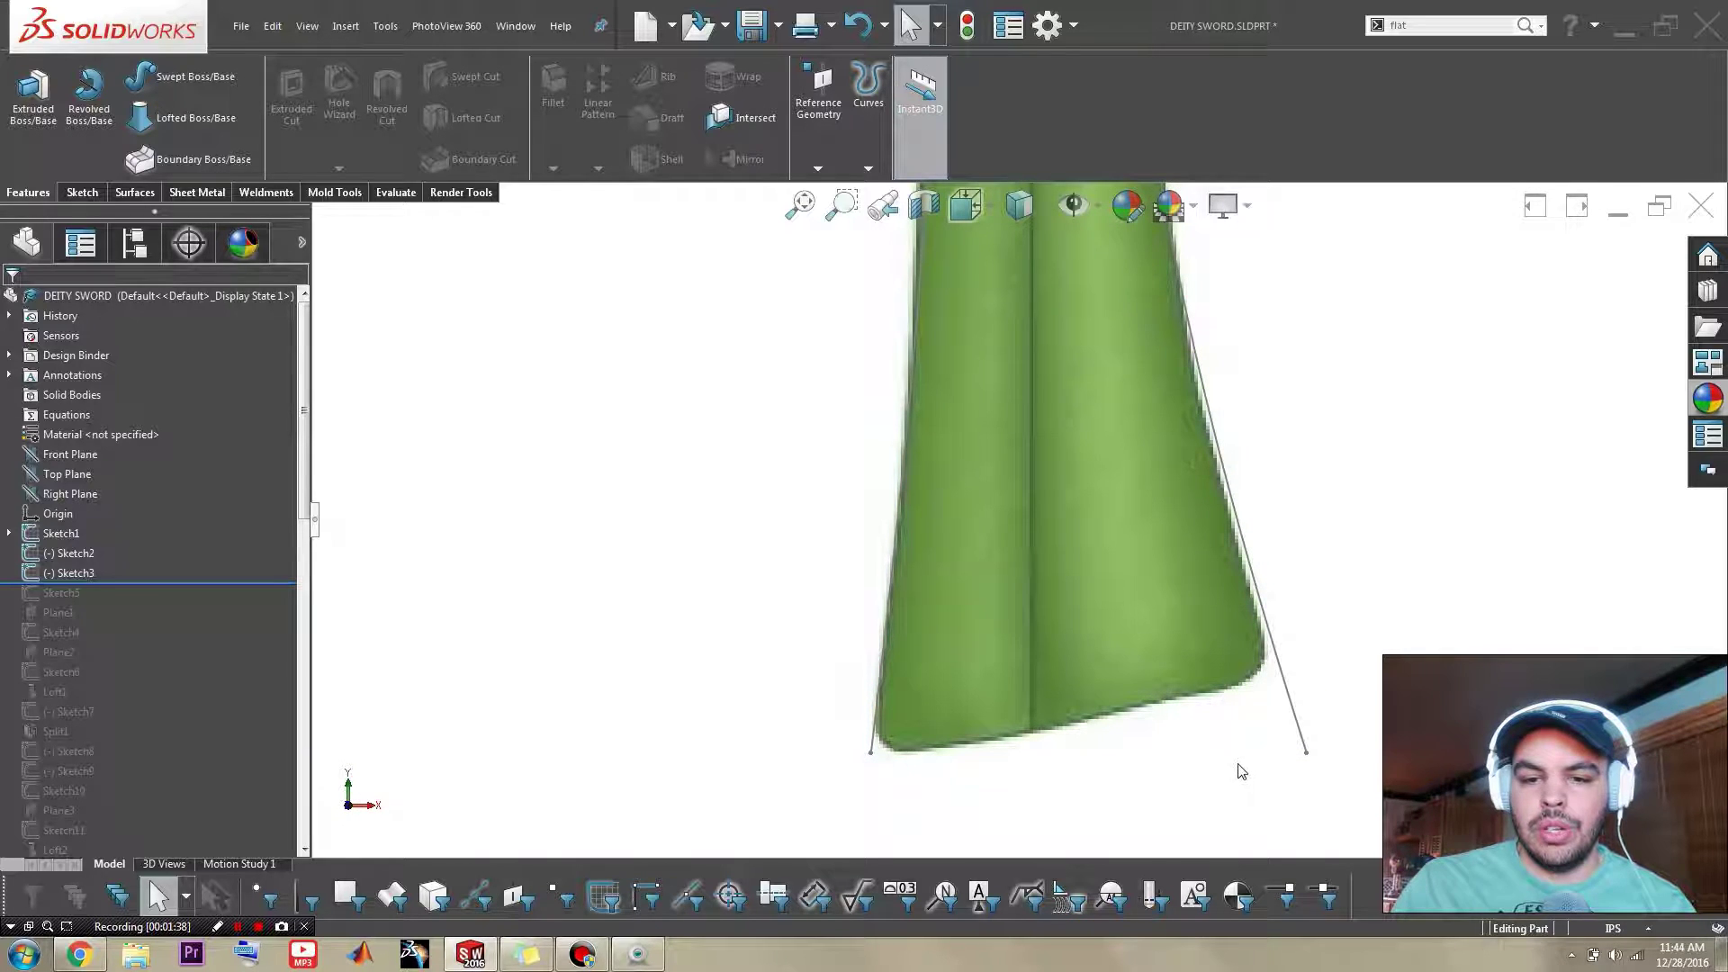
double_click(1307, 754)
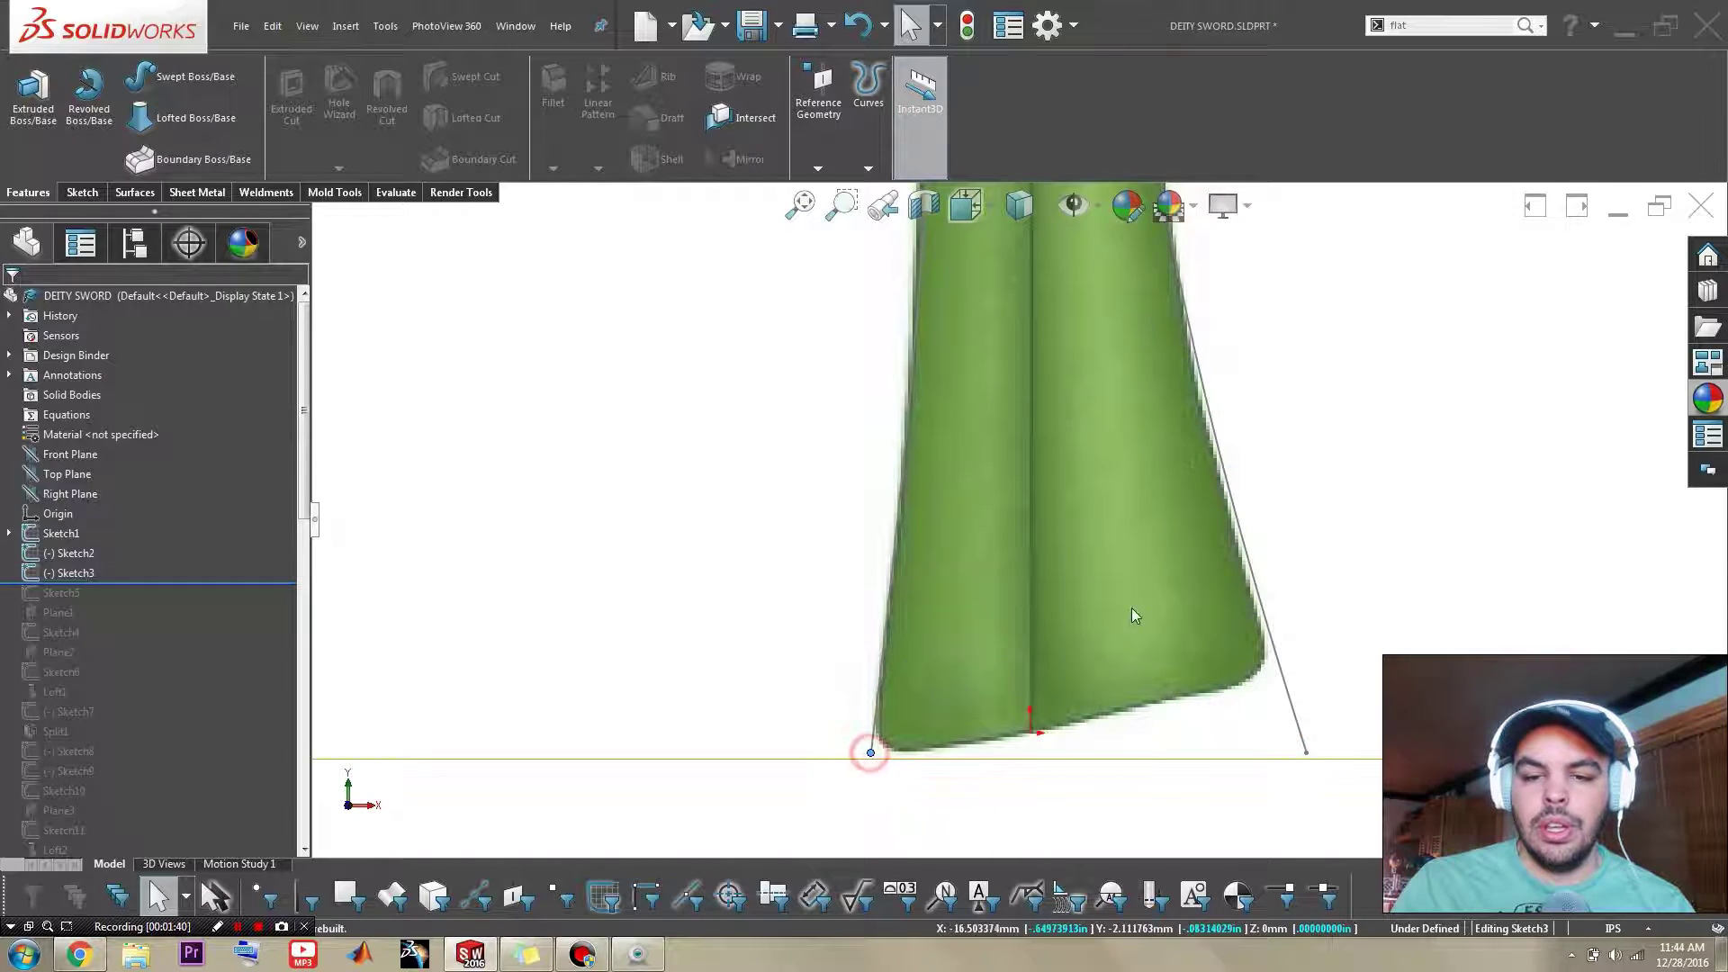
scroll(1131, 608, "up", 5)
scroll(1154, 454, "down", 4)
scroll(1154, 454, "down", 3)
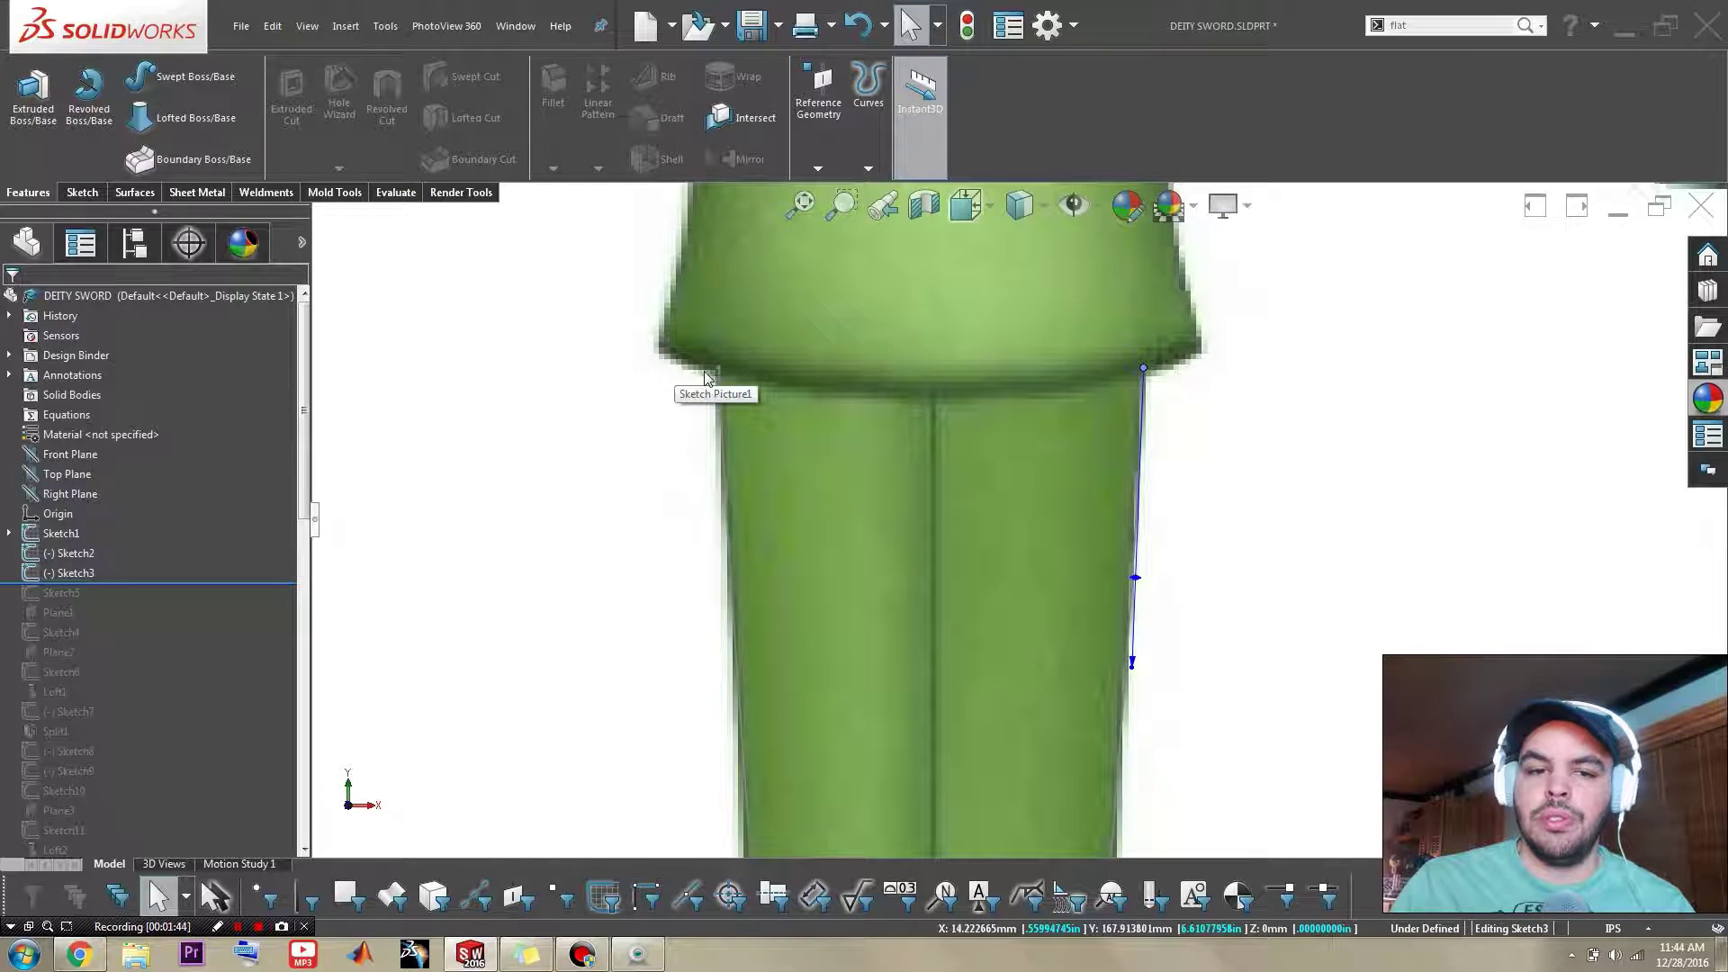
Step: Exit Sketch3 unchanged and roll the history forward to include Sketch5
left_click(718, 368)
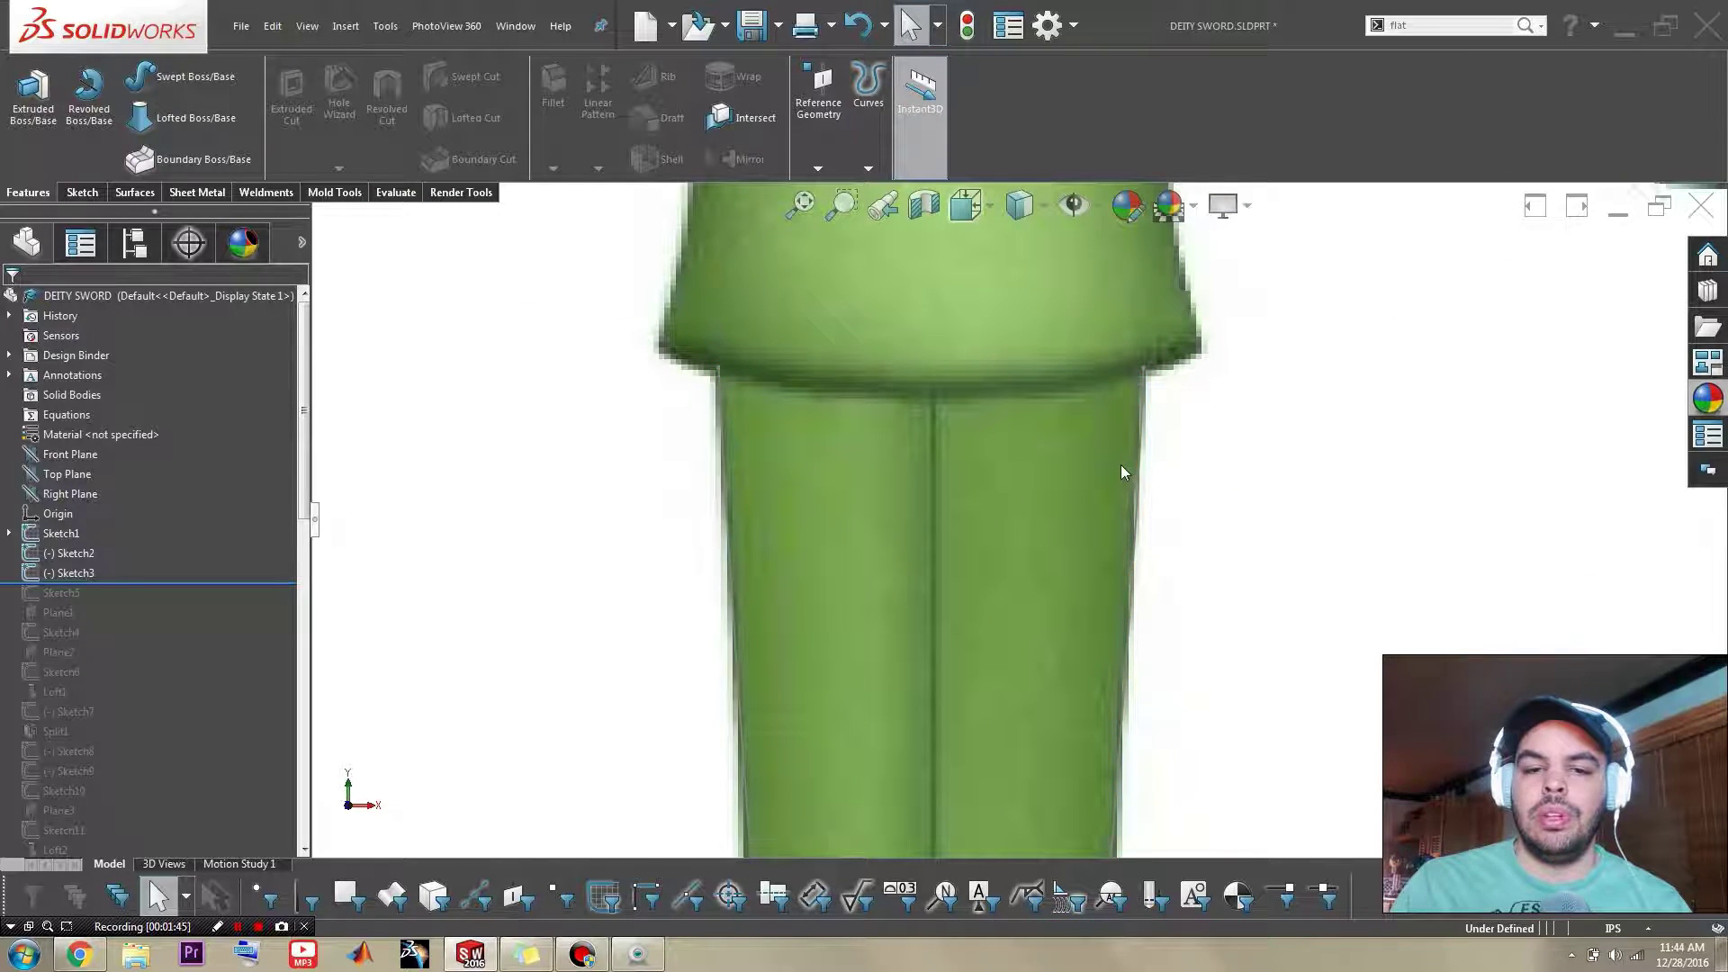
left_click(99, 584)
left_click_drag(99, 584, 96, 597)
Step: Select Sketch5 and its vertical line down the handle's centre to inspect them
scroll(444, 617, "up", 5)
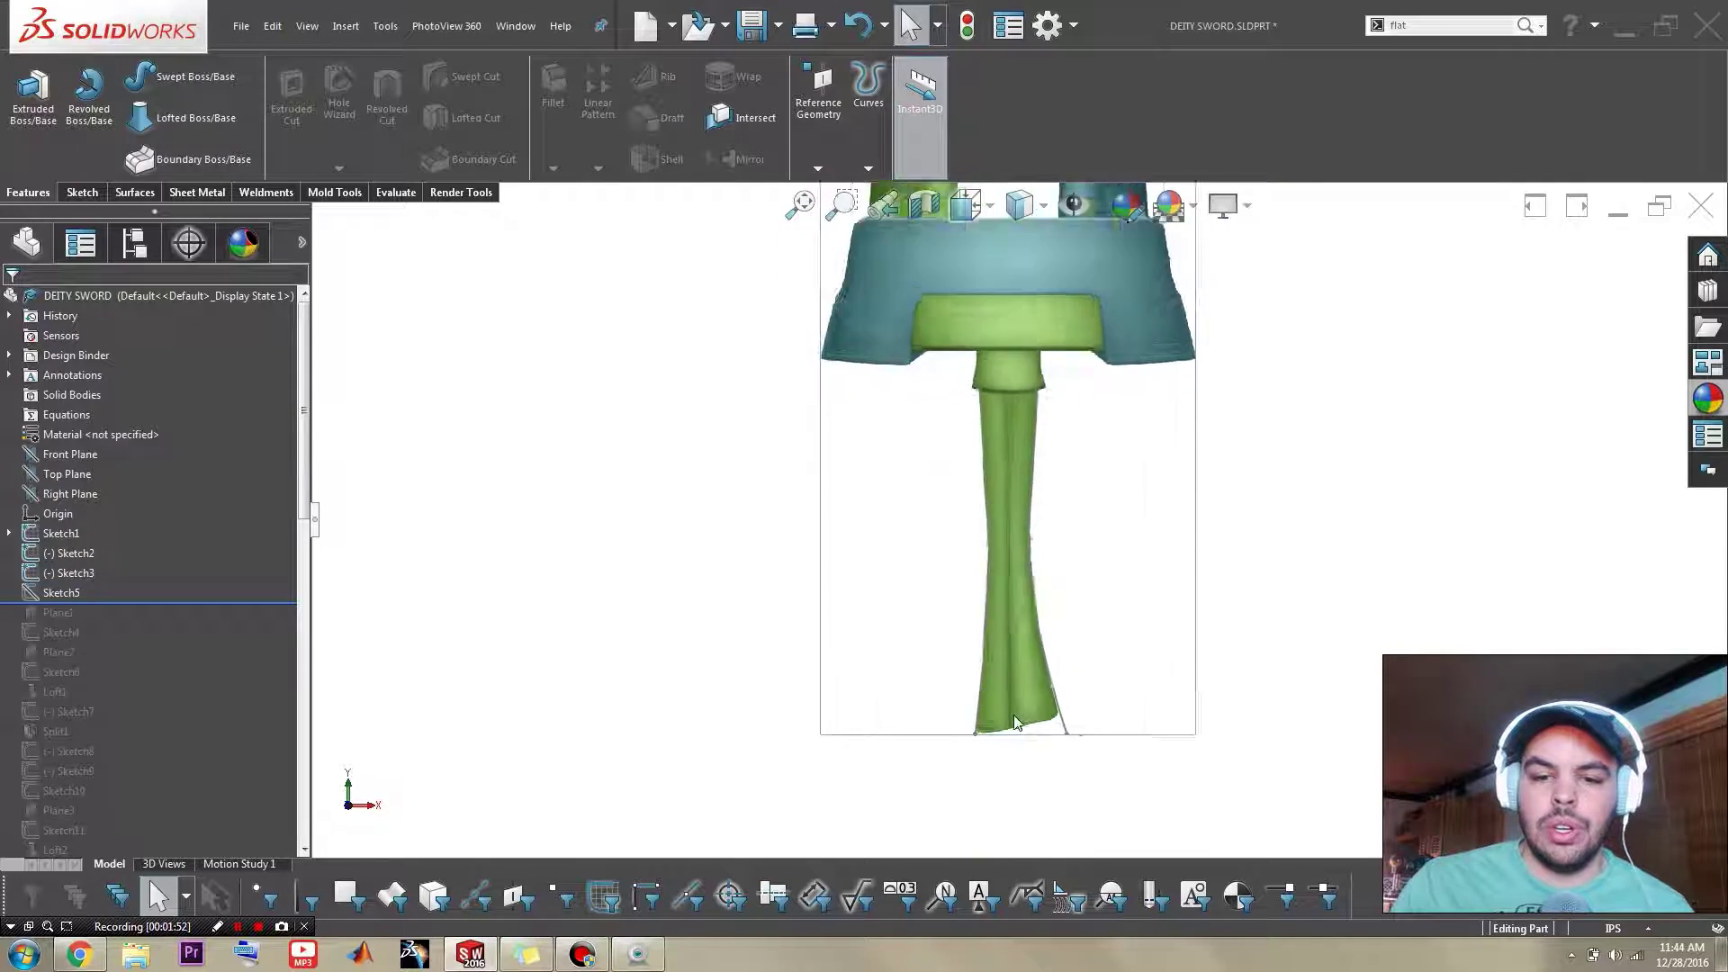
scroll(1015, 722, "down", 4)
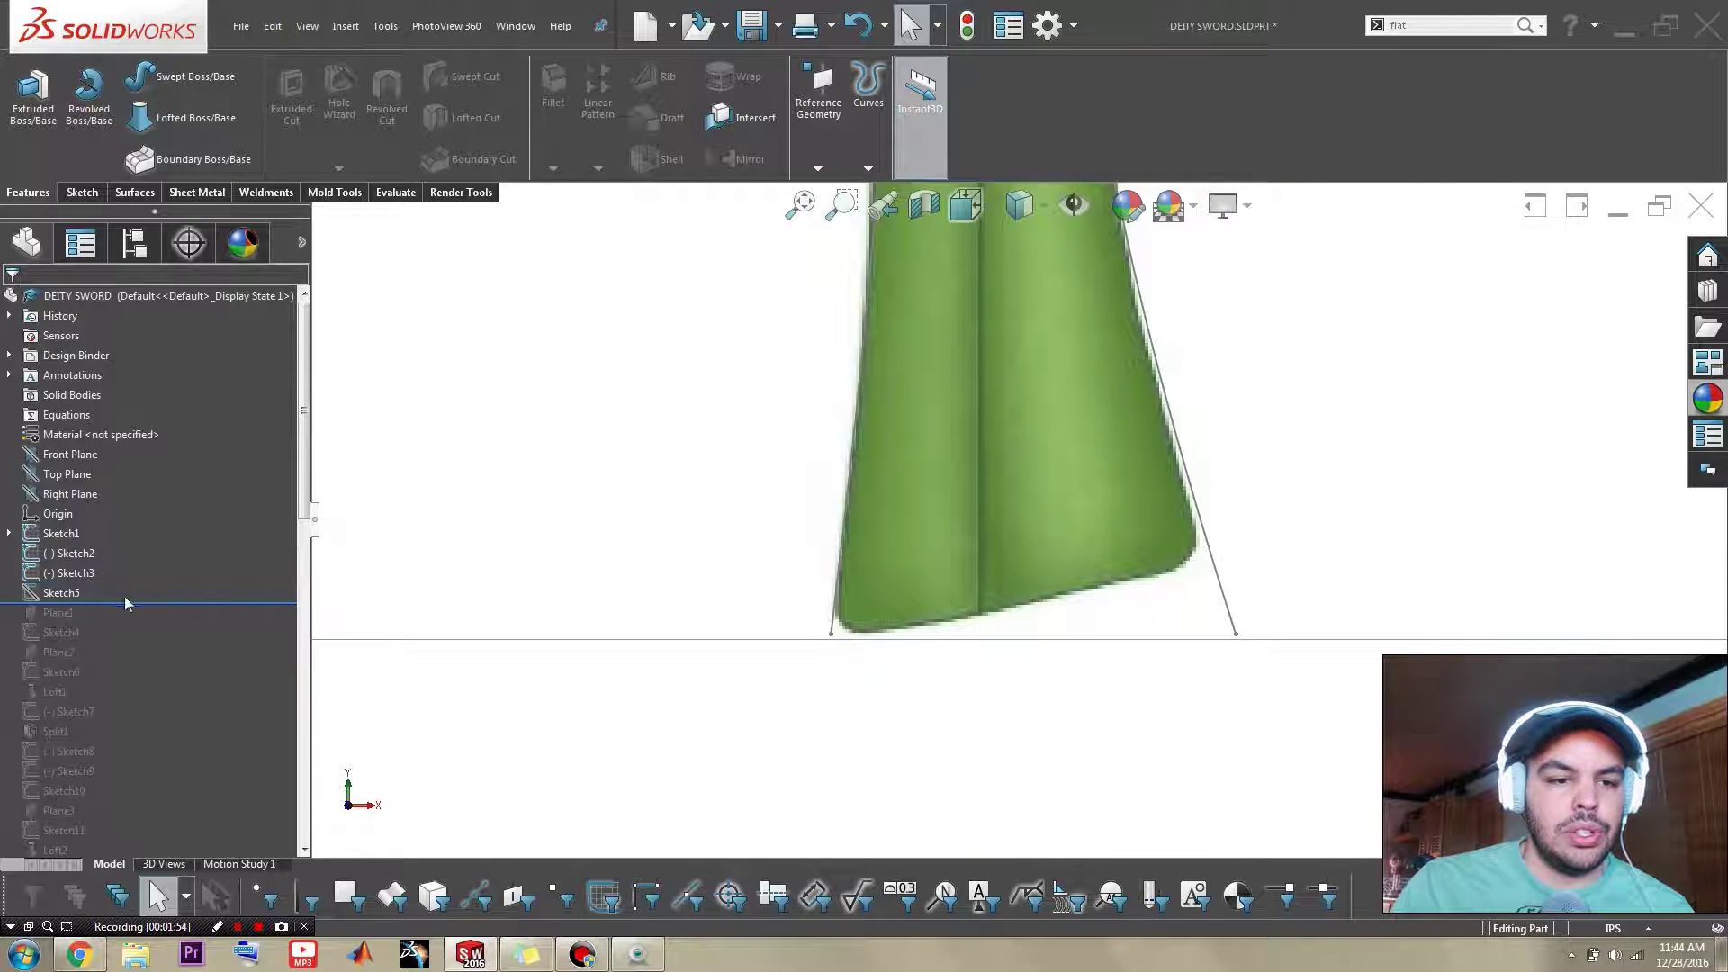
left_click(65, 594)
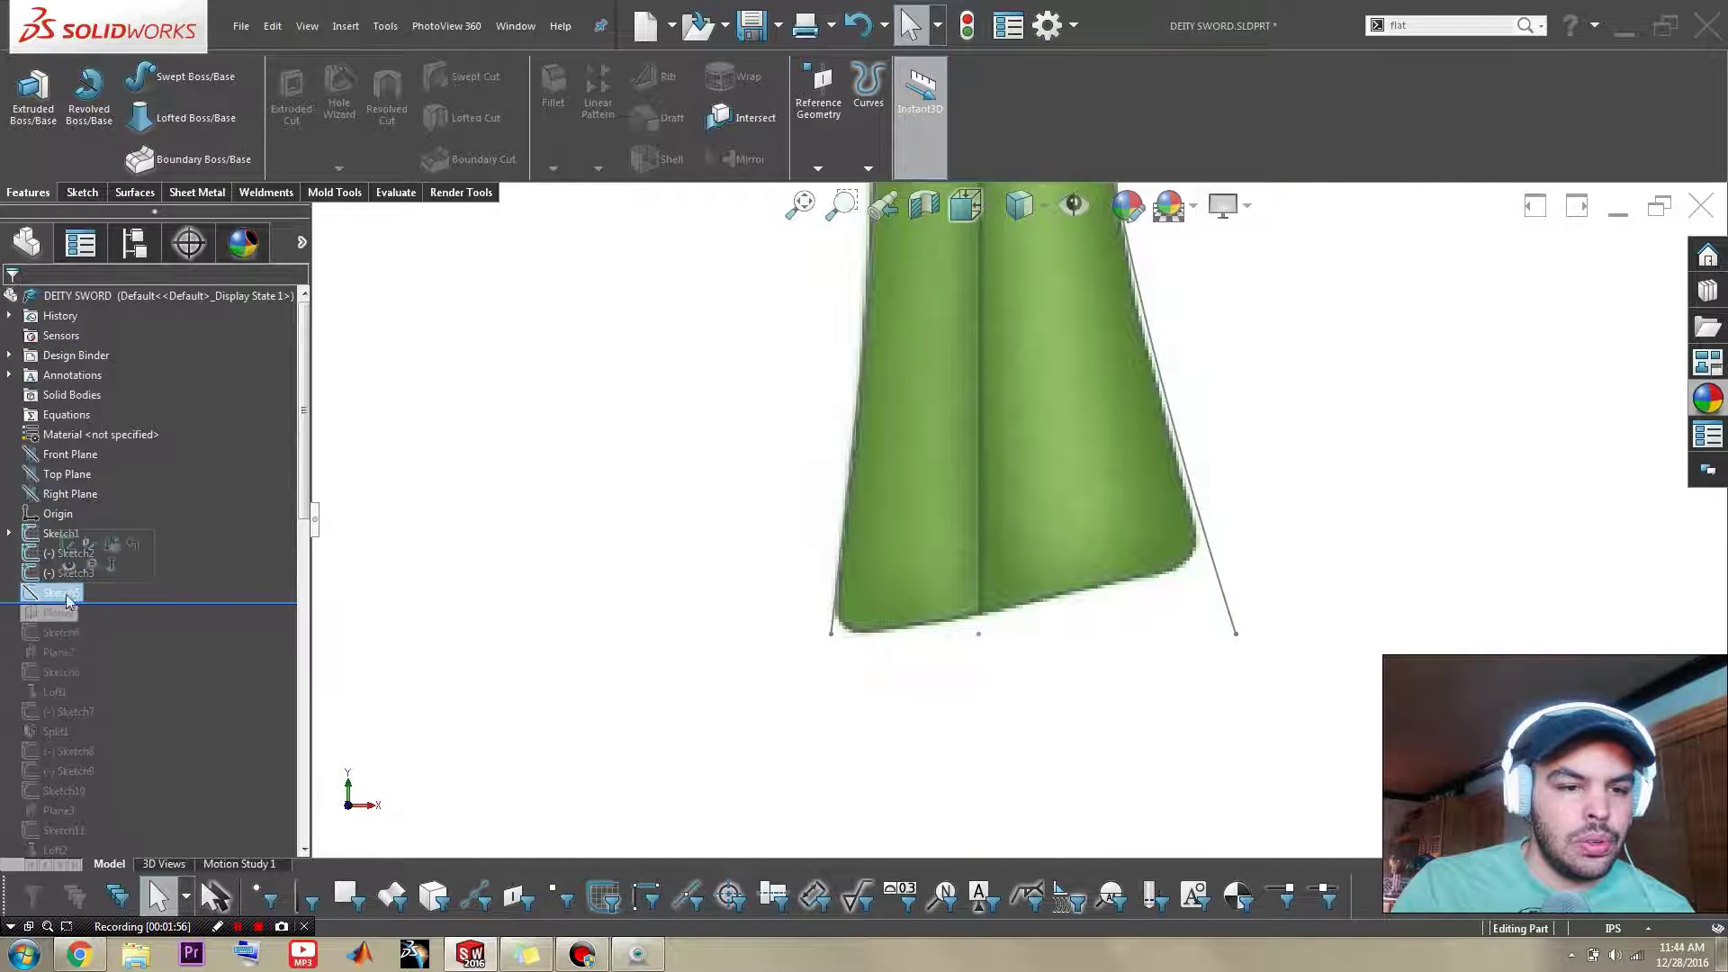
left_click(980, 607)
scroll(1015, 562, "up", 5)
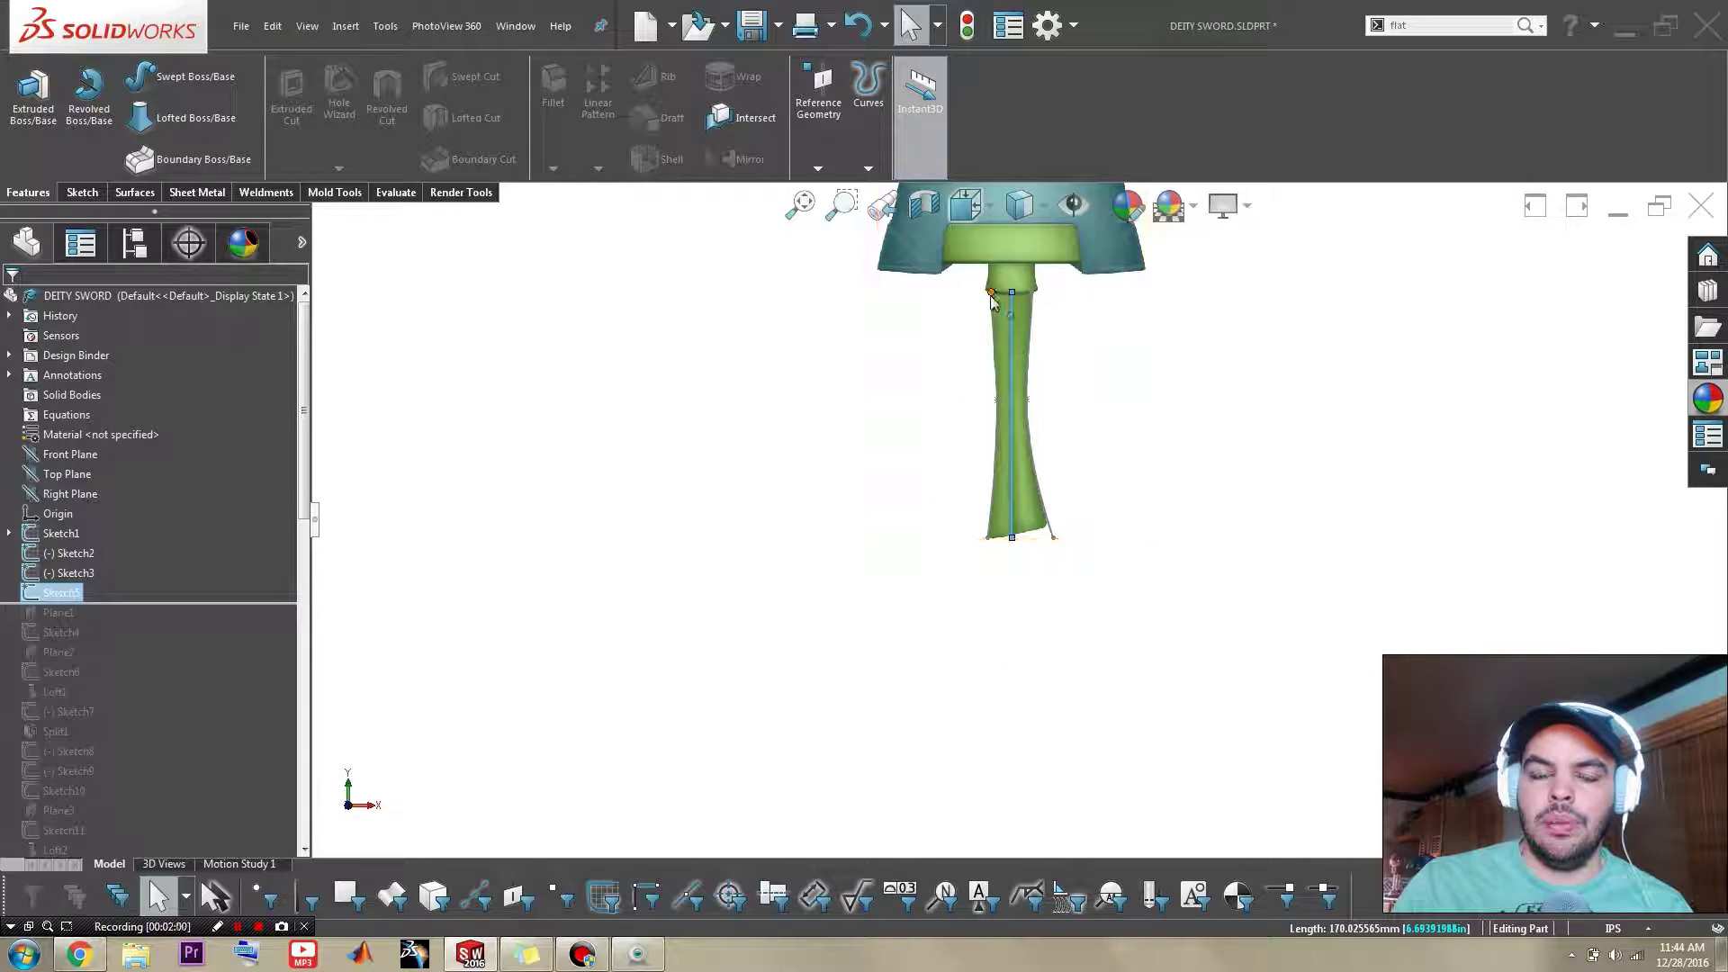
Step: Inspect Plane1 at the handle's base, then restore Sketch4 with its .375 profile
left_click(59, 612)
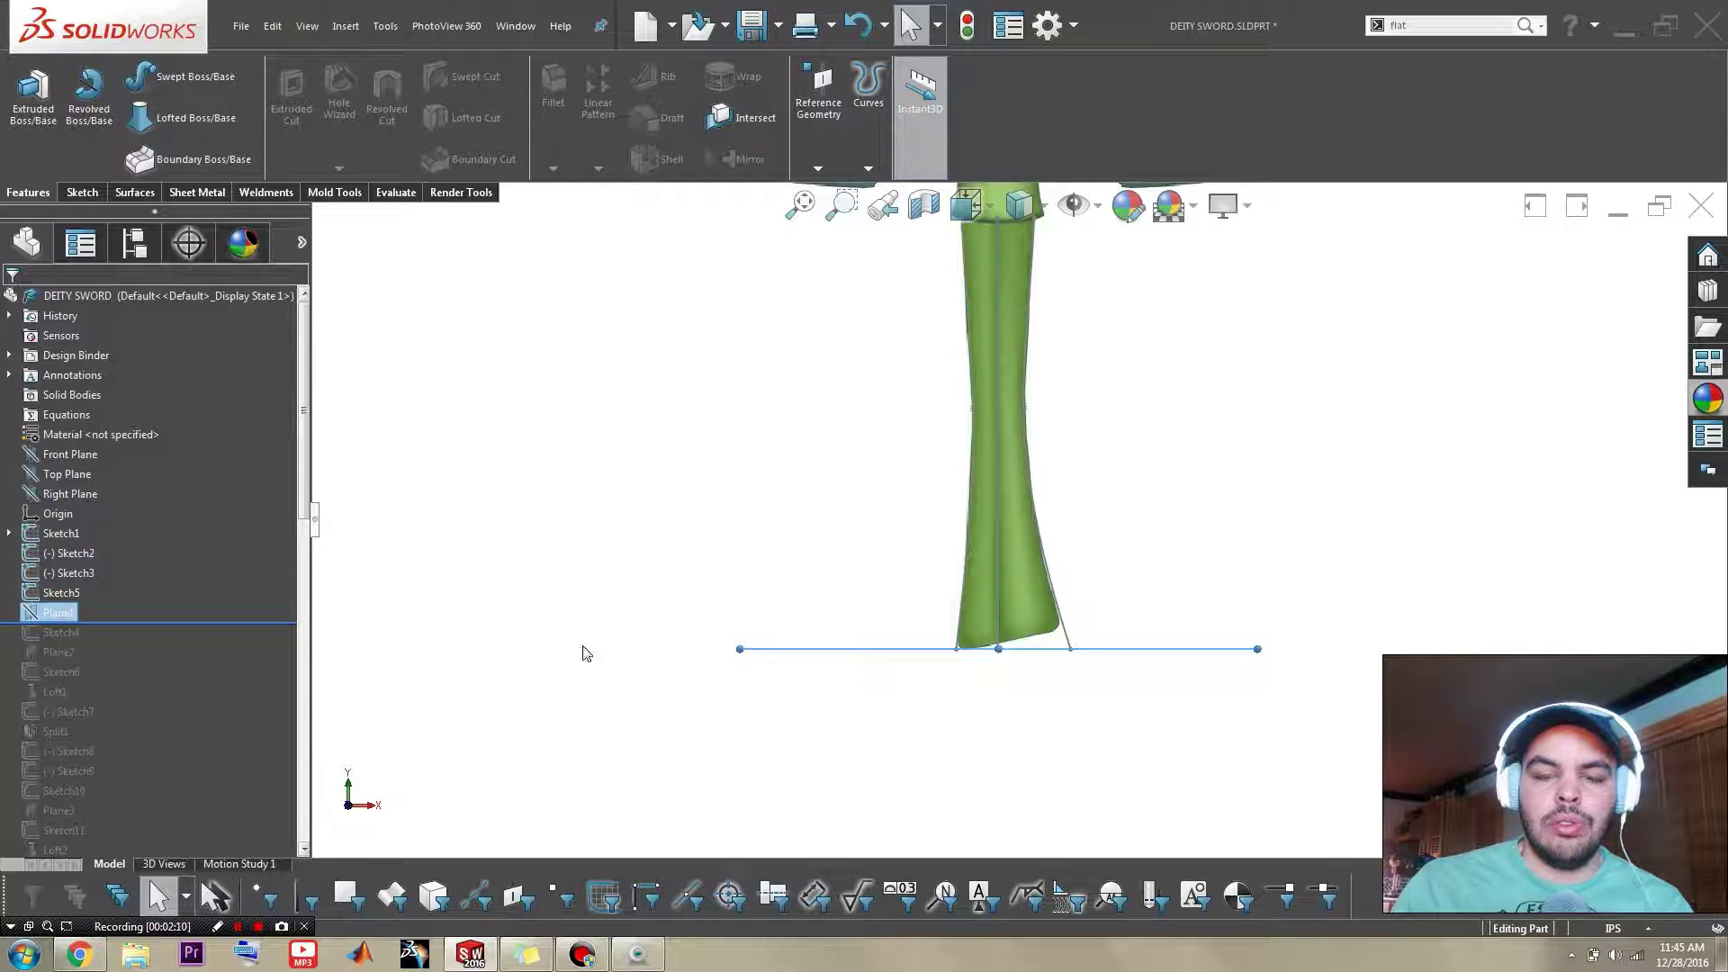
mouse_move(582, 648)
middle_mouse_down()
mouse_move(914, 598)
mouse_move(904, 701)
mouse_move(930, 559)
middle_mouse_up()
scroll(936, 549, "down", 3)
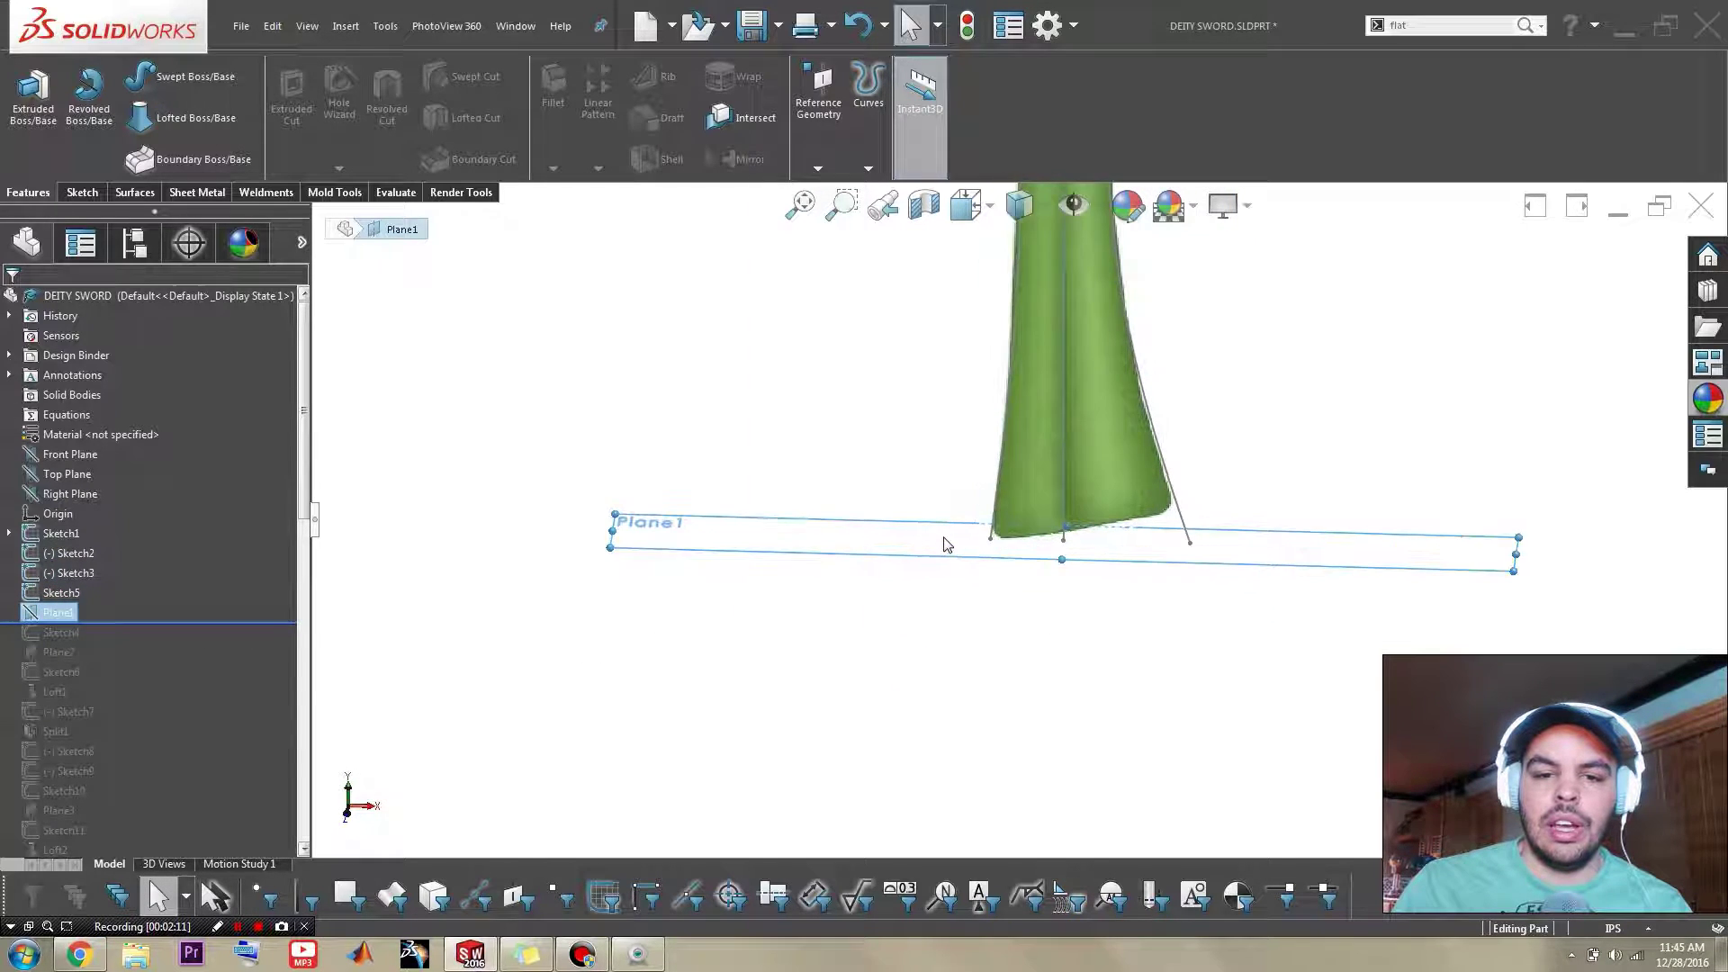
scroll(941, 544, "down", 4)
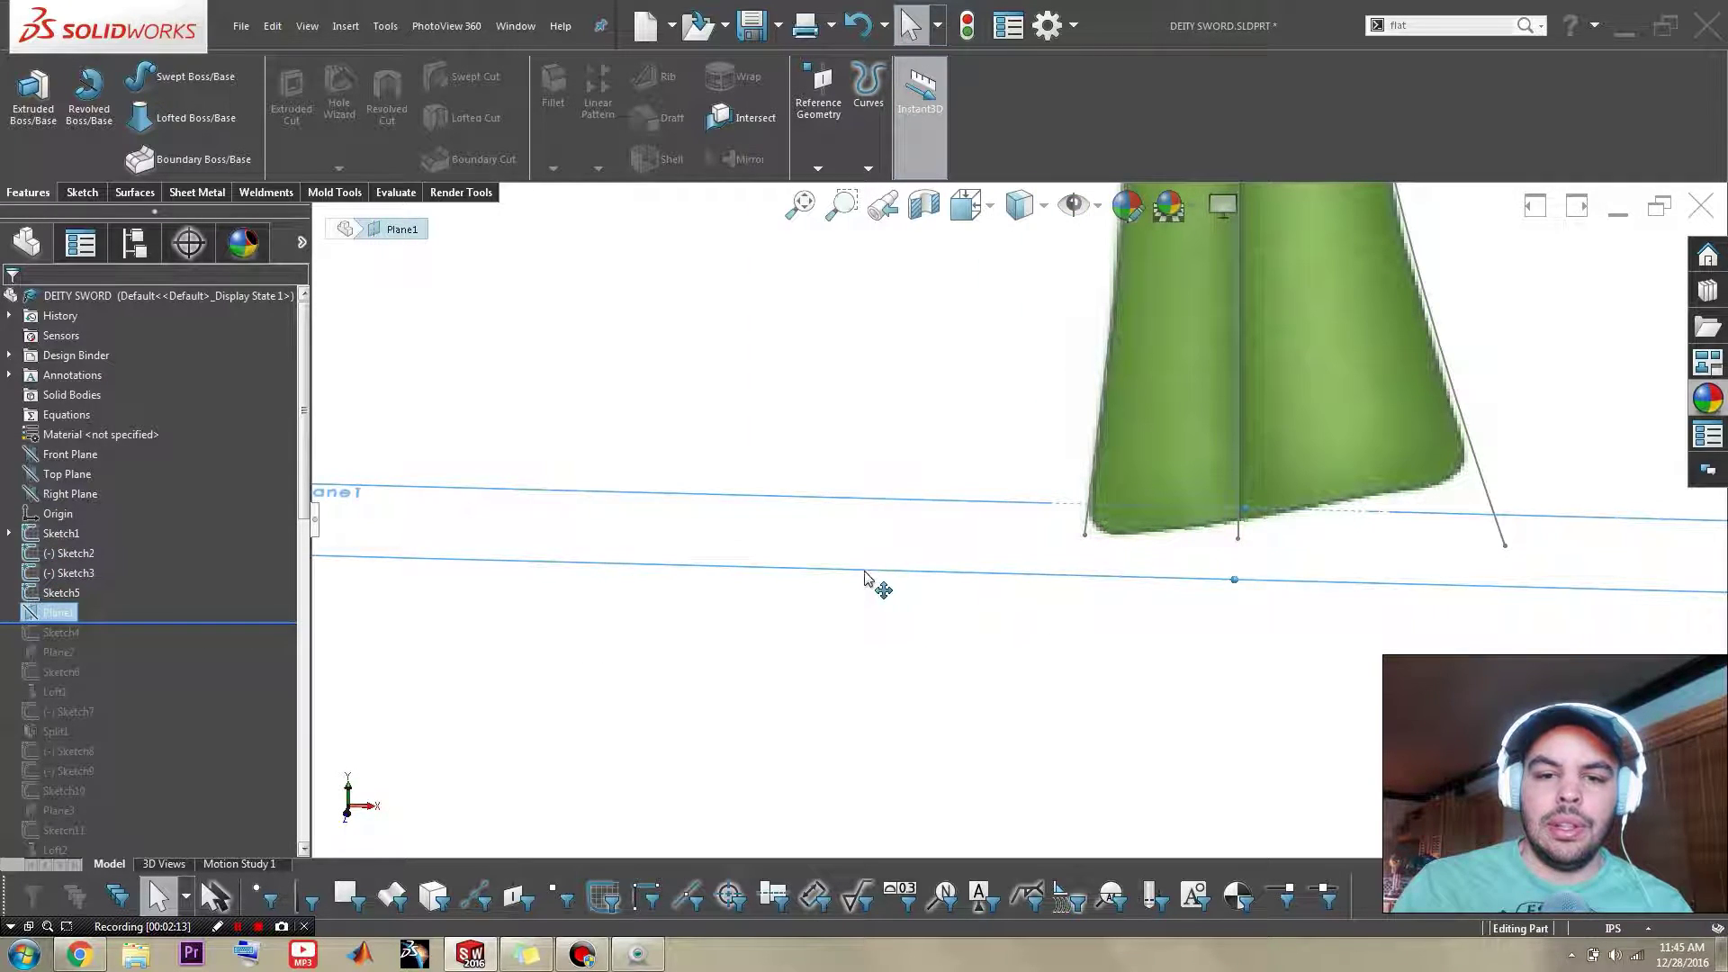
left_click(1084, 536)
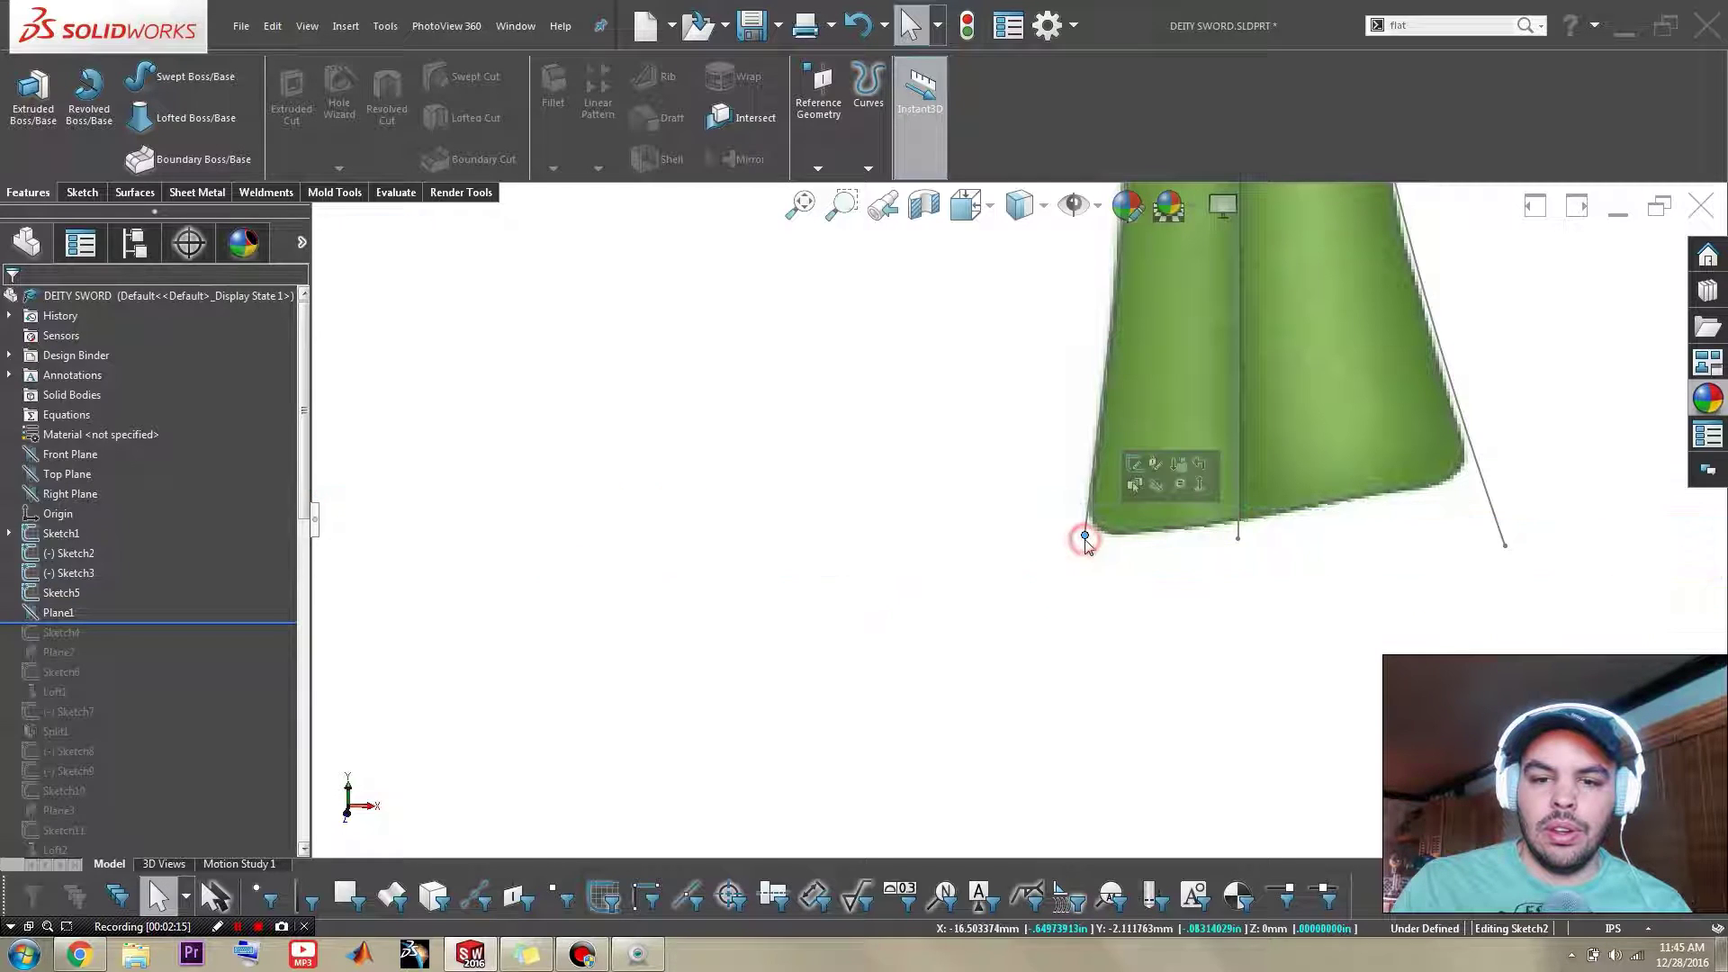
left_click(723, 599)
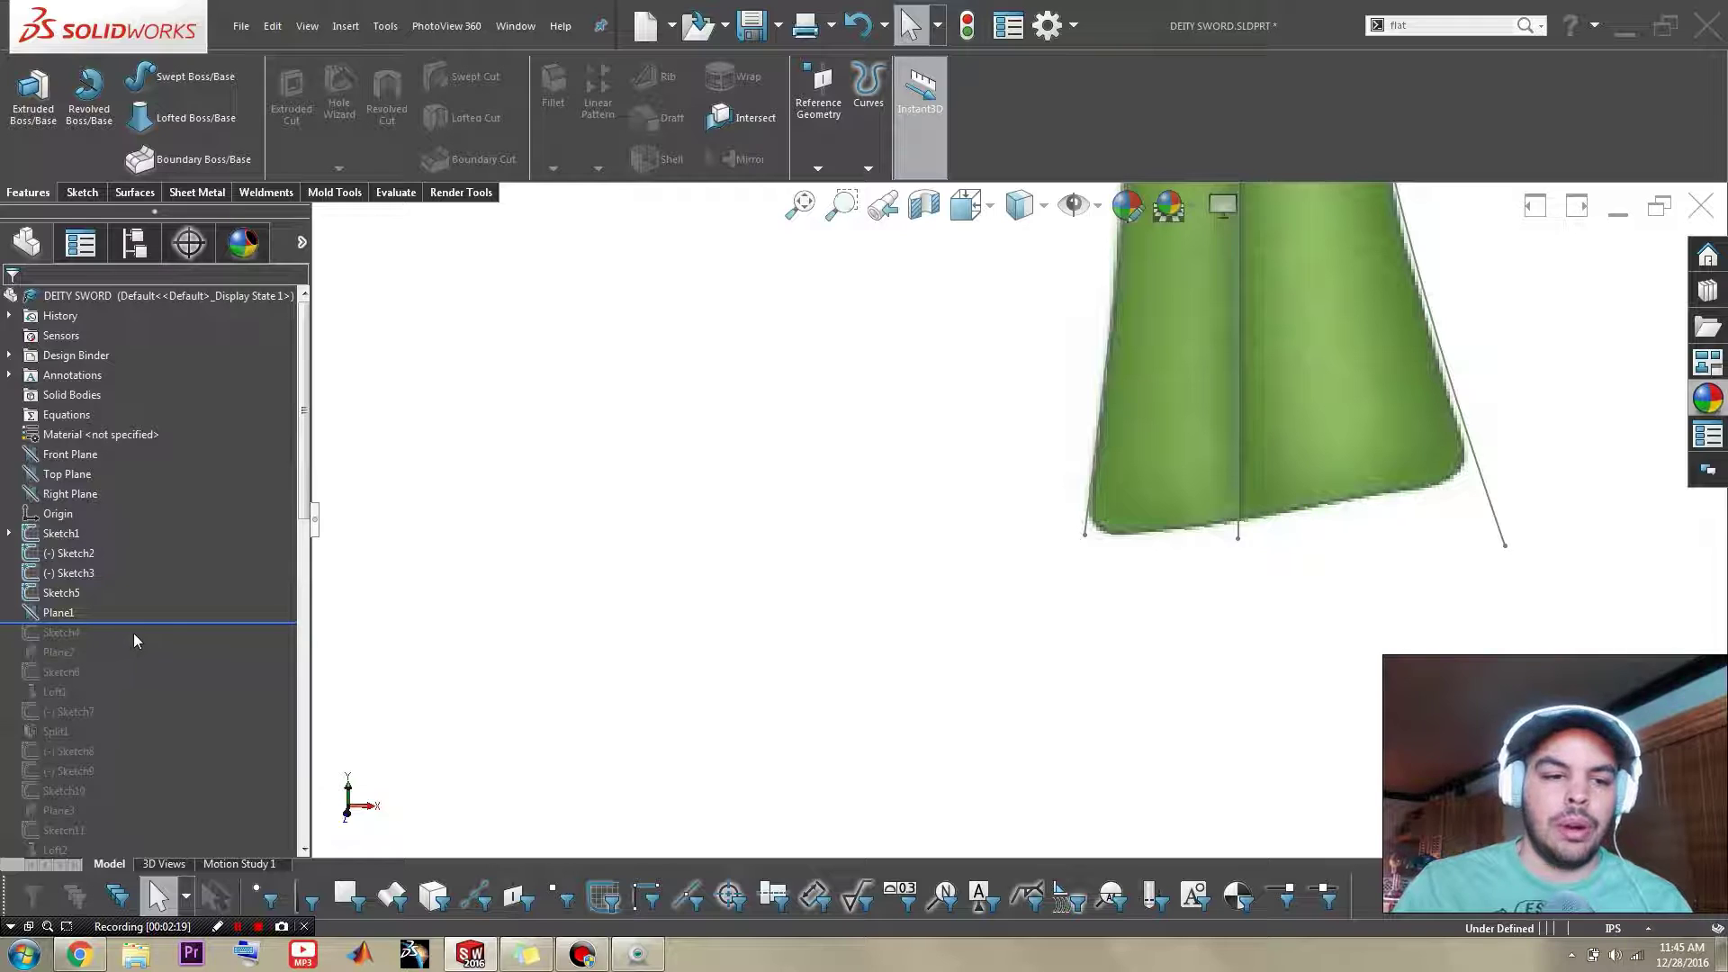
left_click_drag(144, 624, 90, 630)
left_click(68, 632)
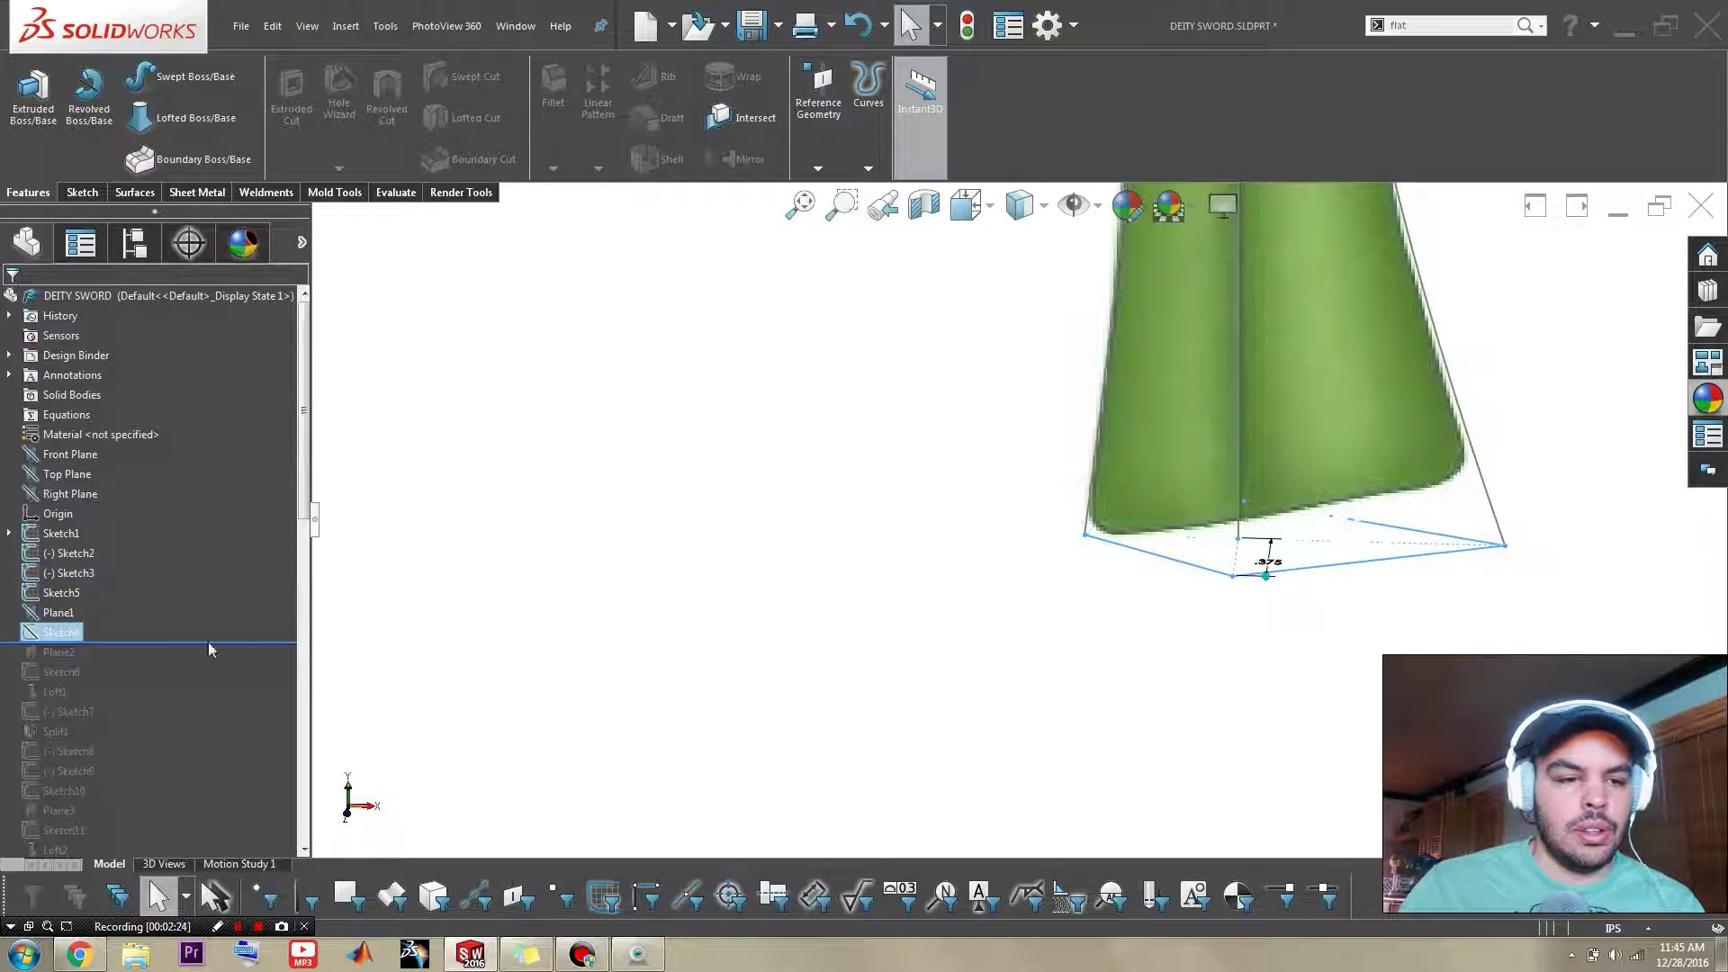
left_click(68, 632)
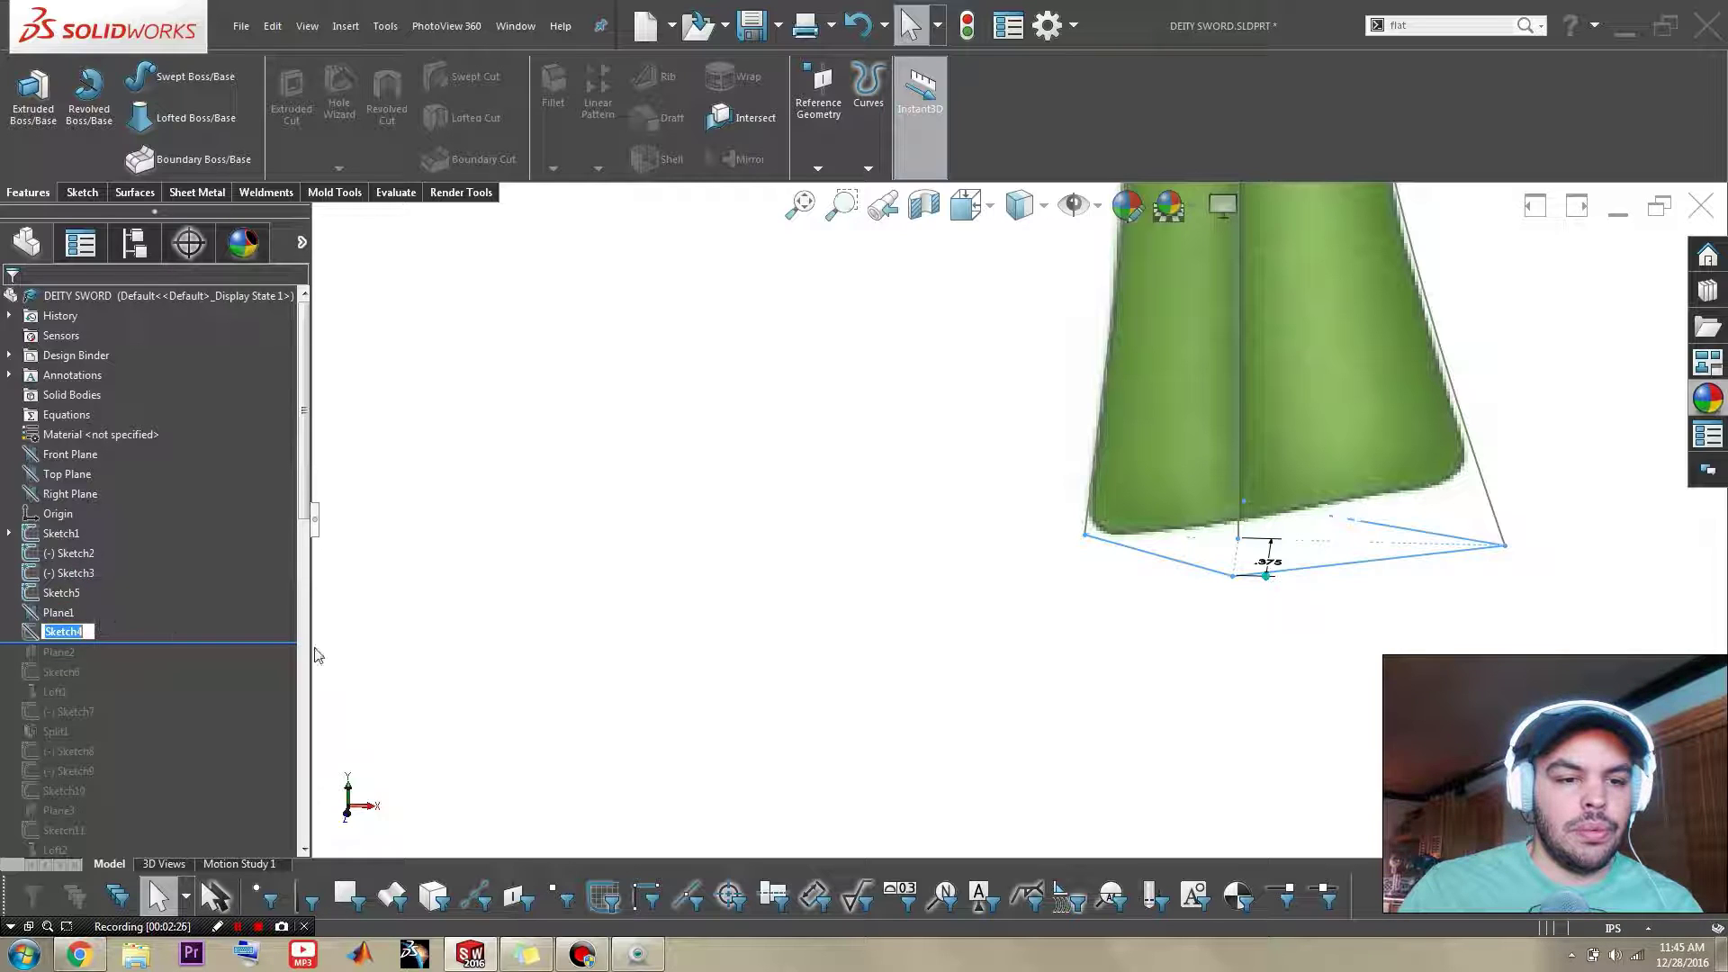
left_click(516, 670)
left_click(63, 632)
scroll(1285, 629, "down", 3)
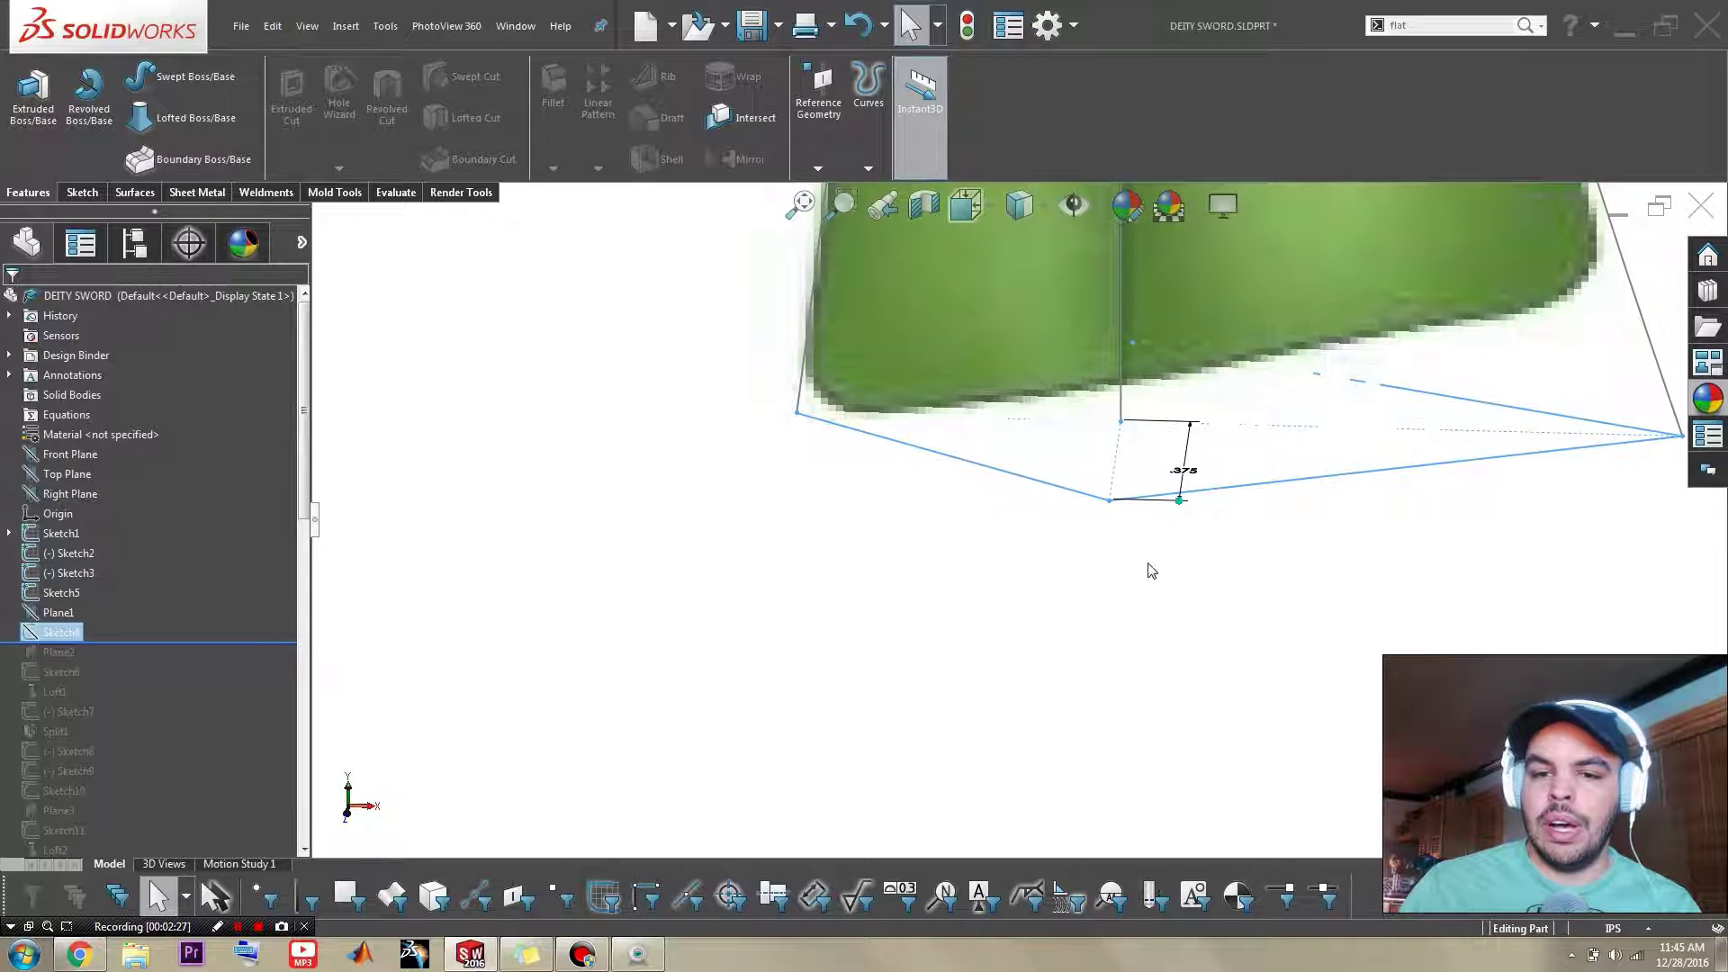
scroll(1152, 571, "up", 2)
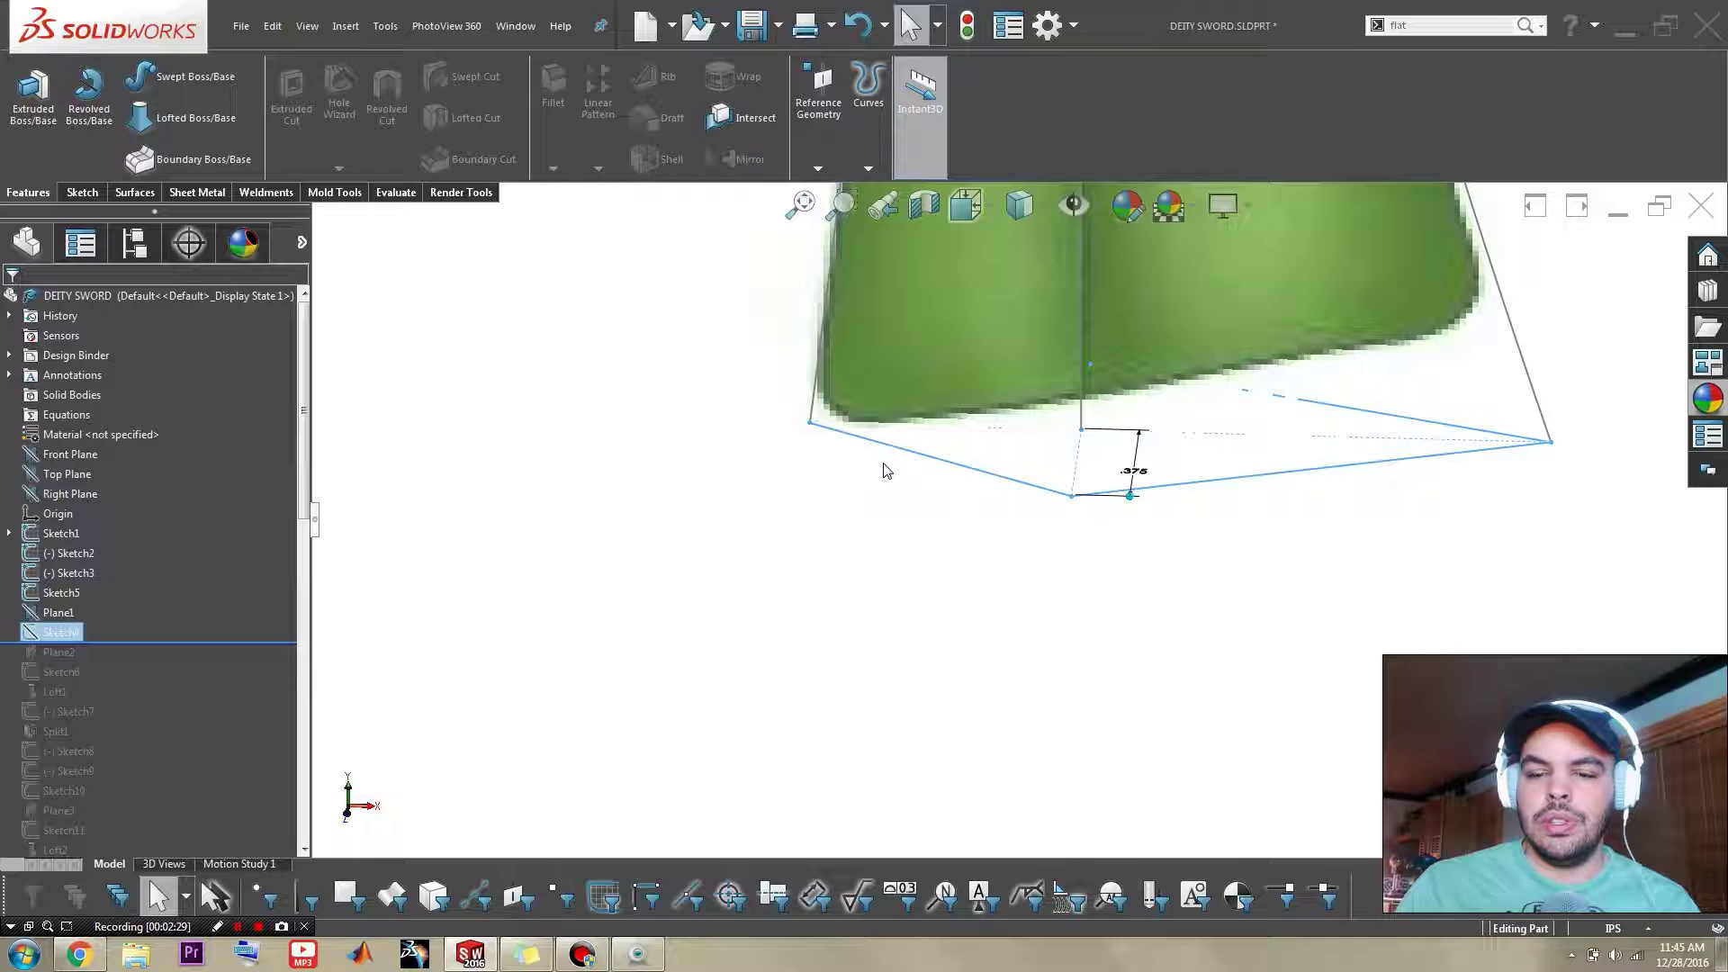
scroll(1097, 576, "up", 5)
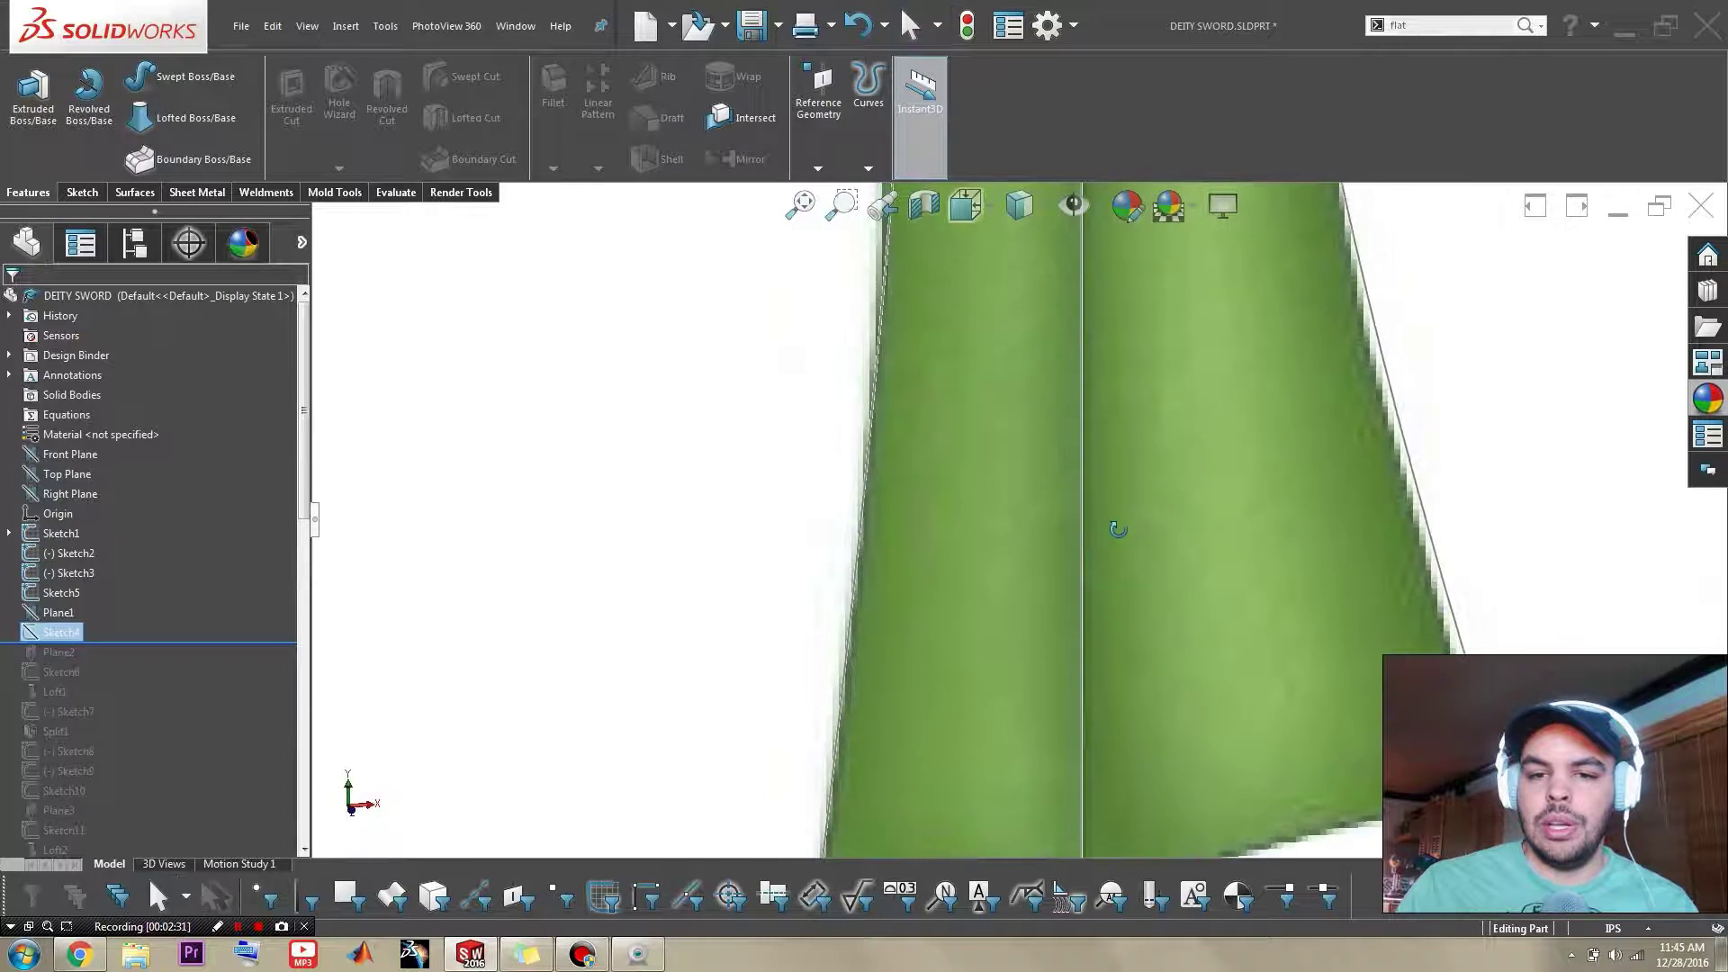
scroll(1097, 576, "down", 3)
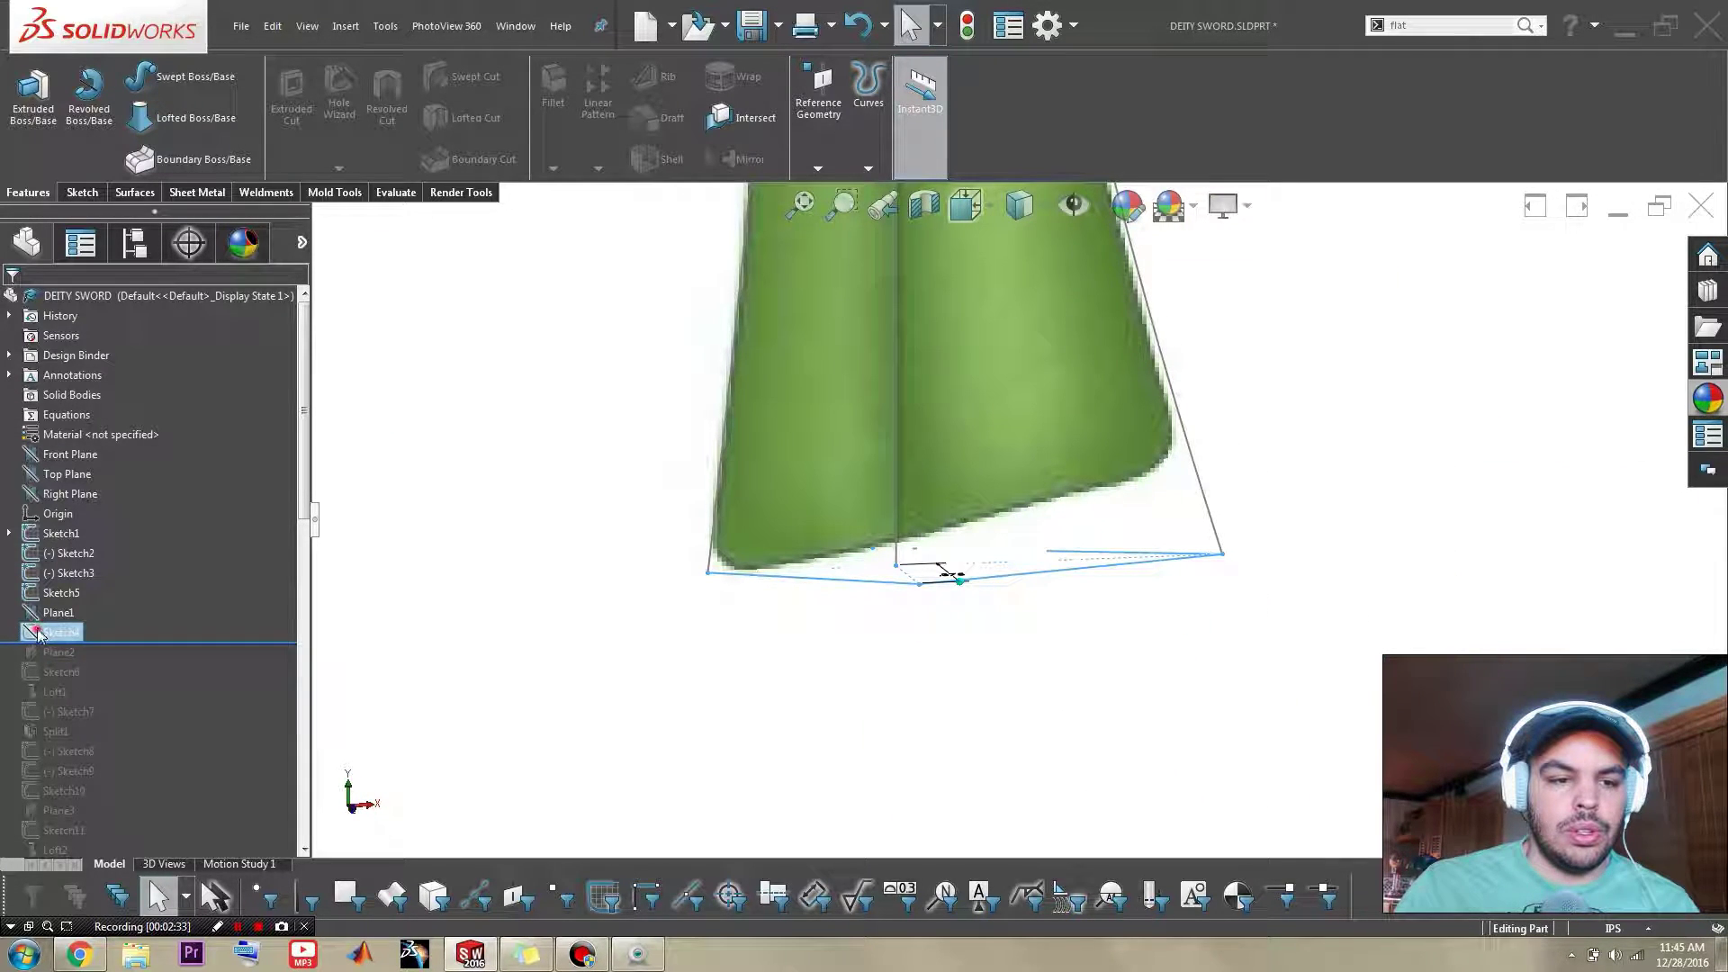
middle_click_drag(926, 687, 1042, 245)
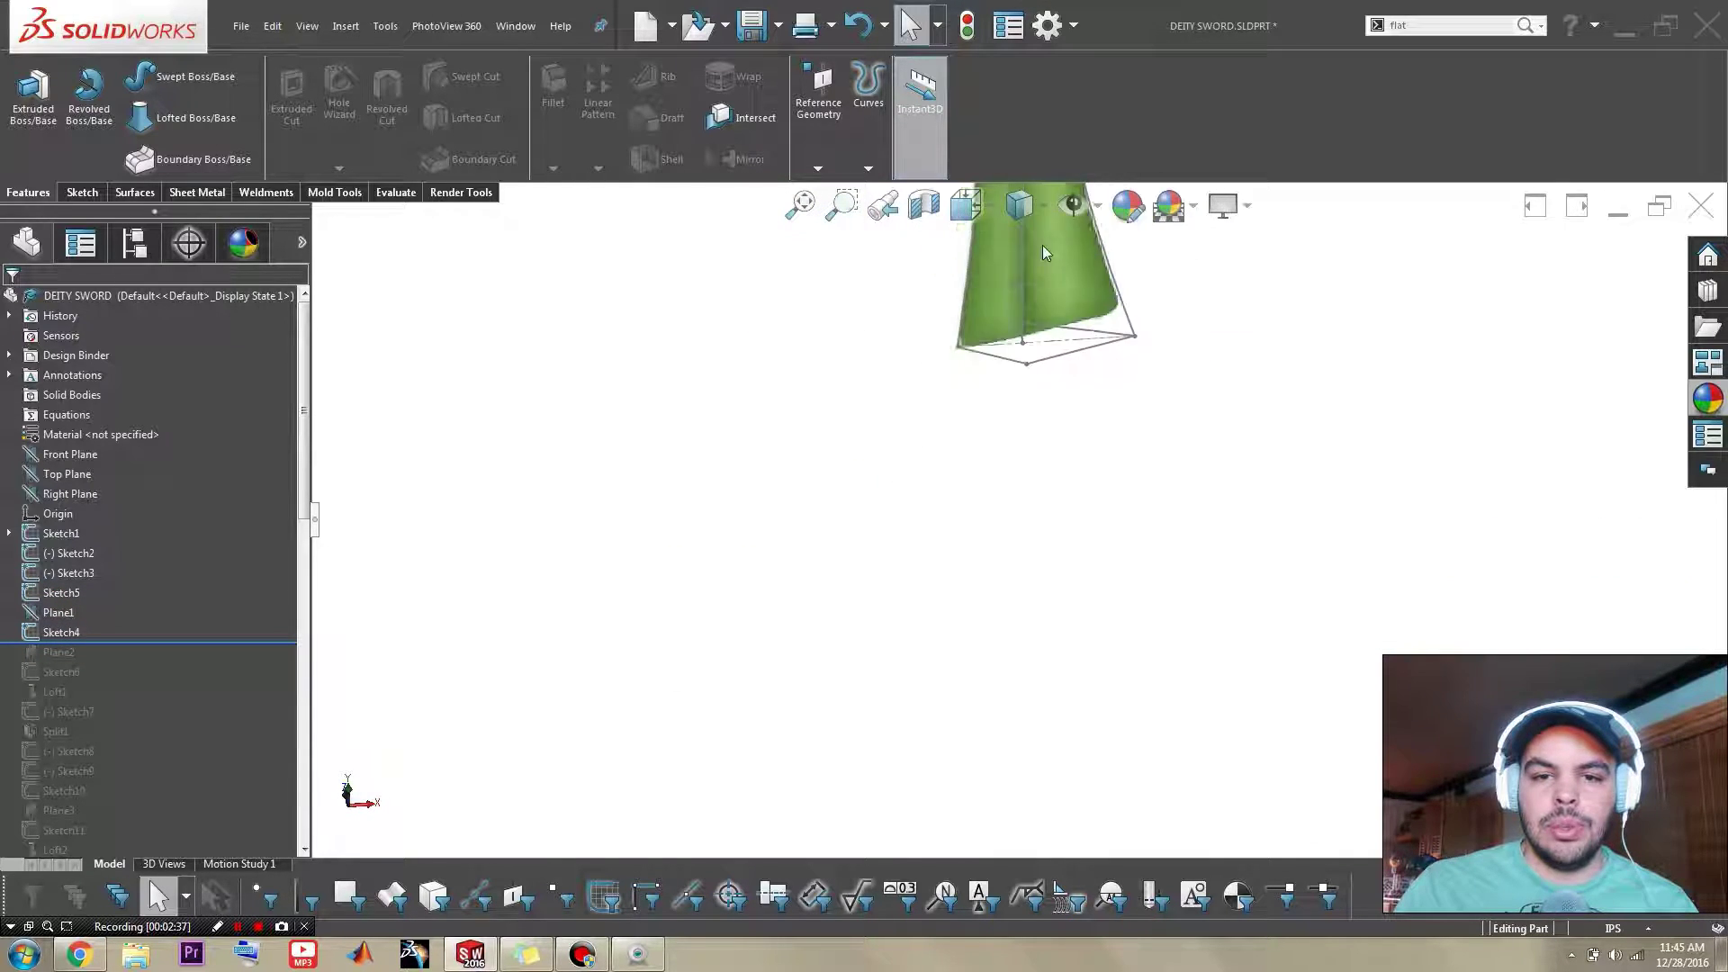
scroll(1042, 245, "down", 5)
scroll(1067, 558, "up", 1)
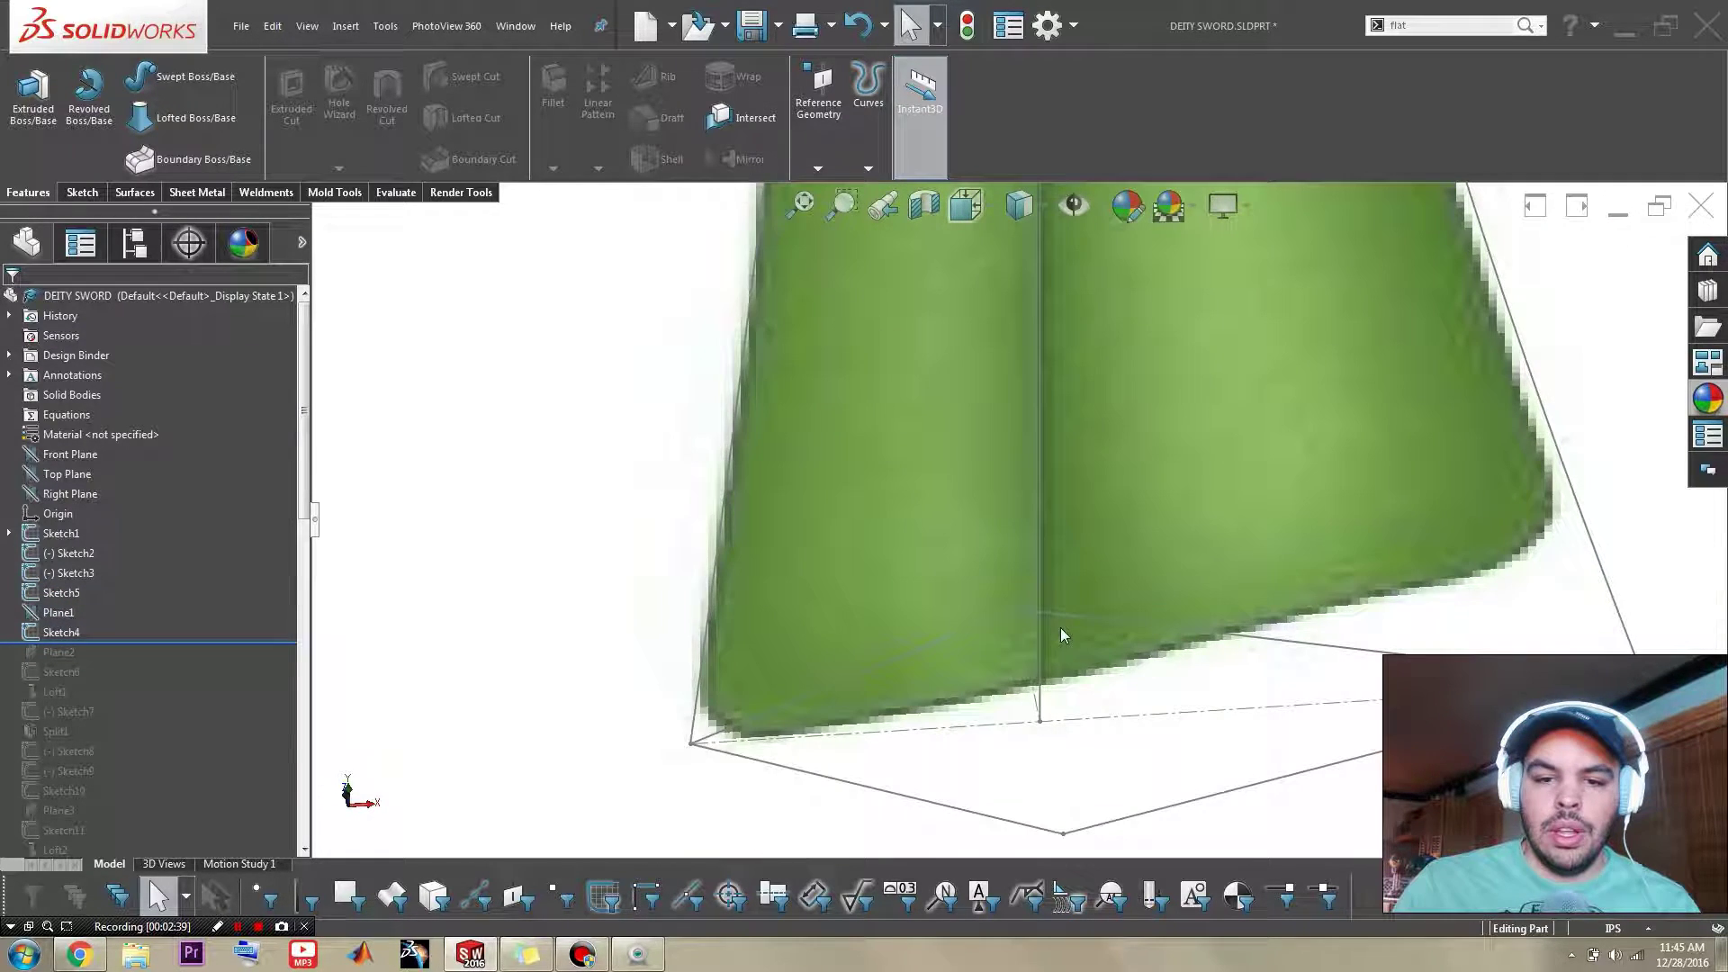
left_click(691, 747)
left_click(702, 684)
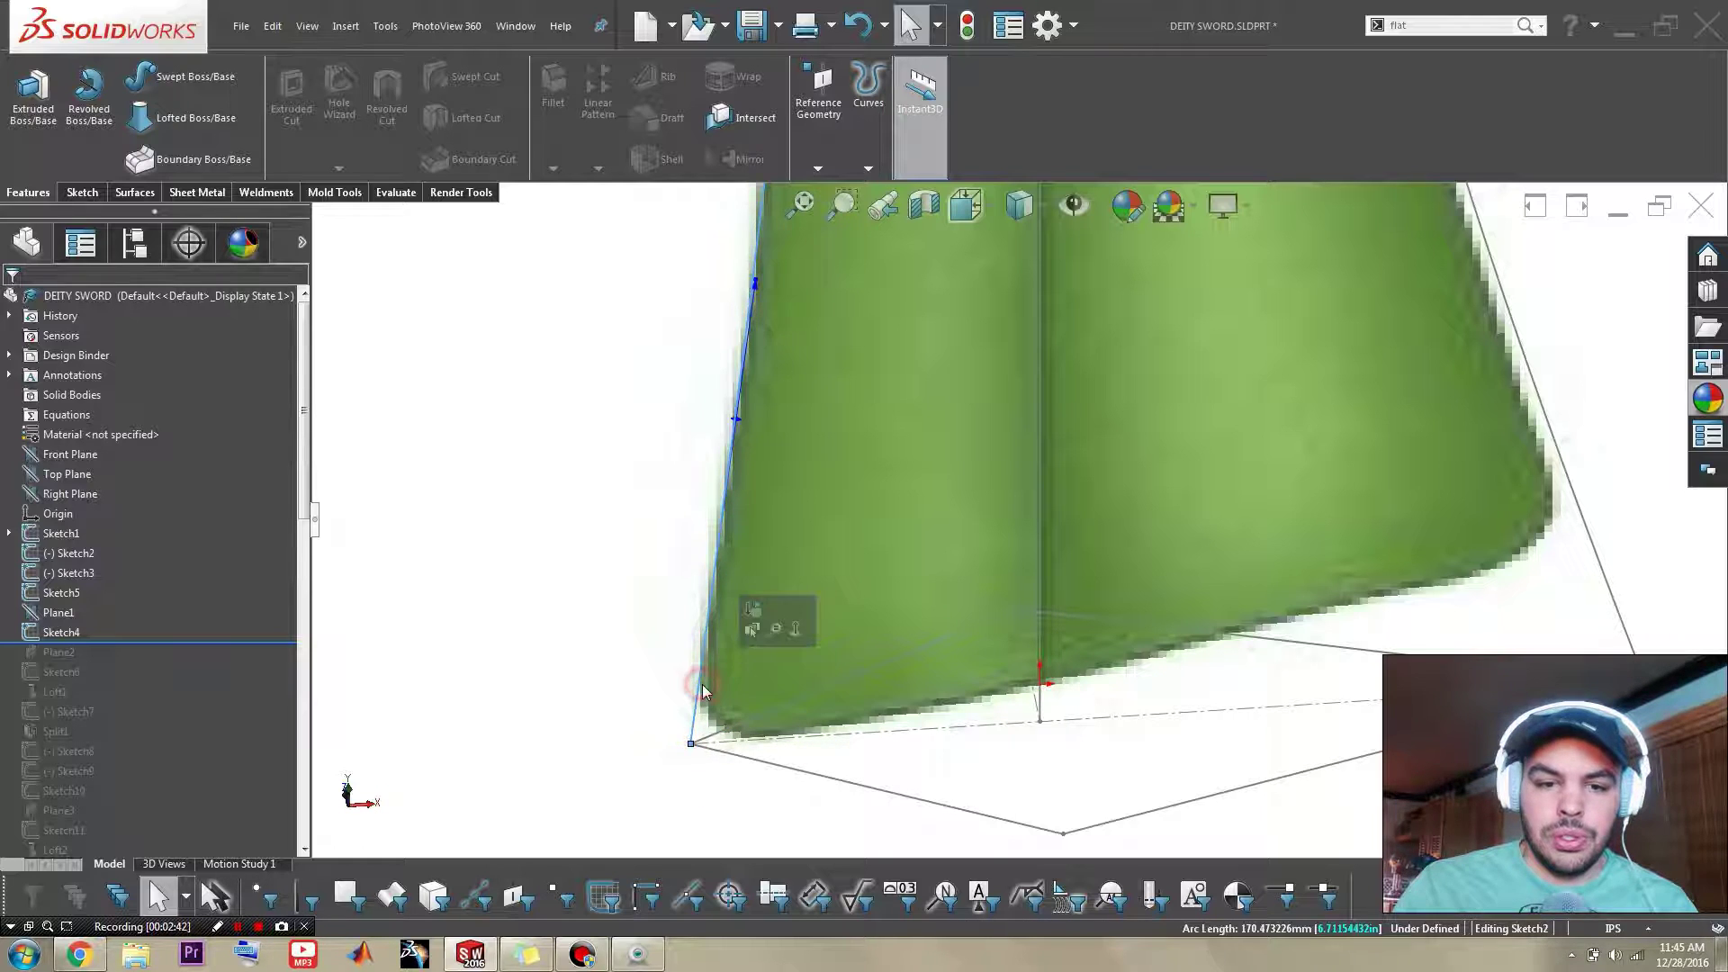
key("Escape")
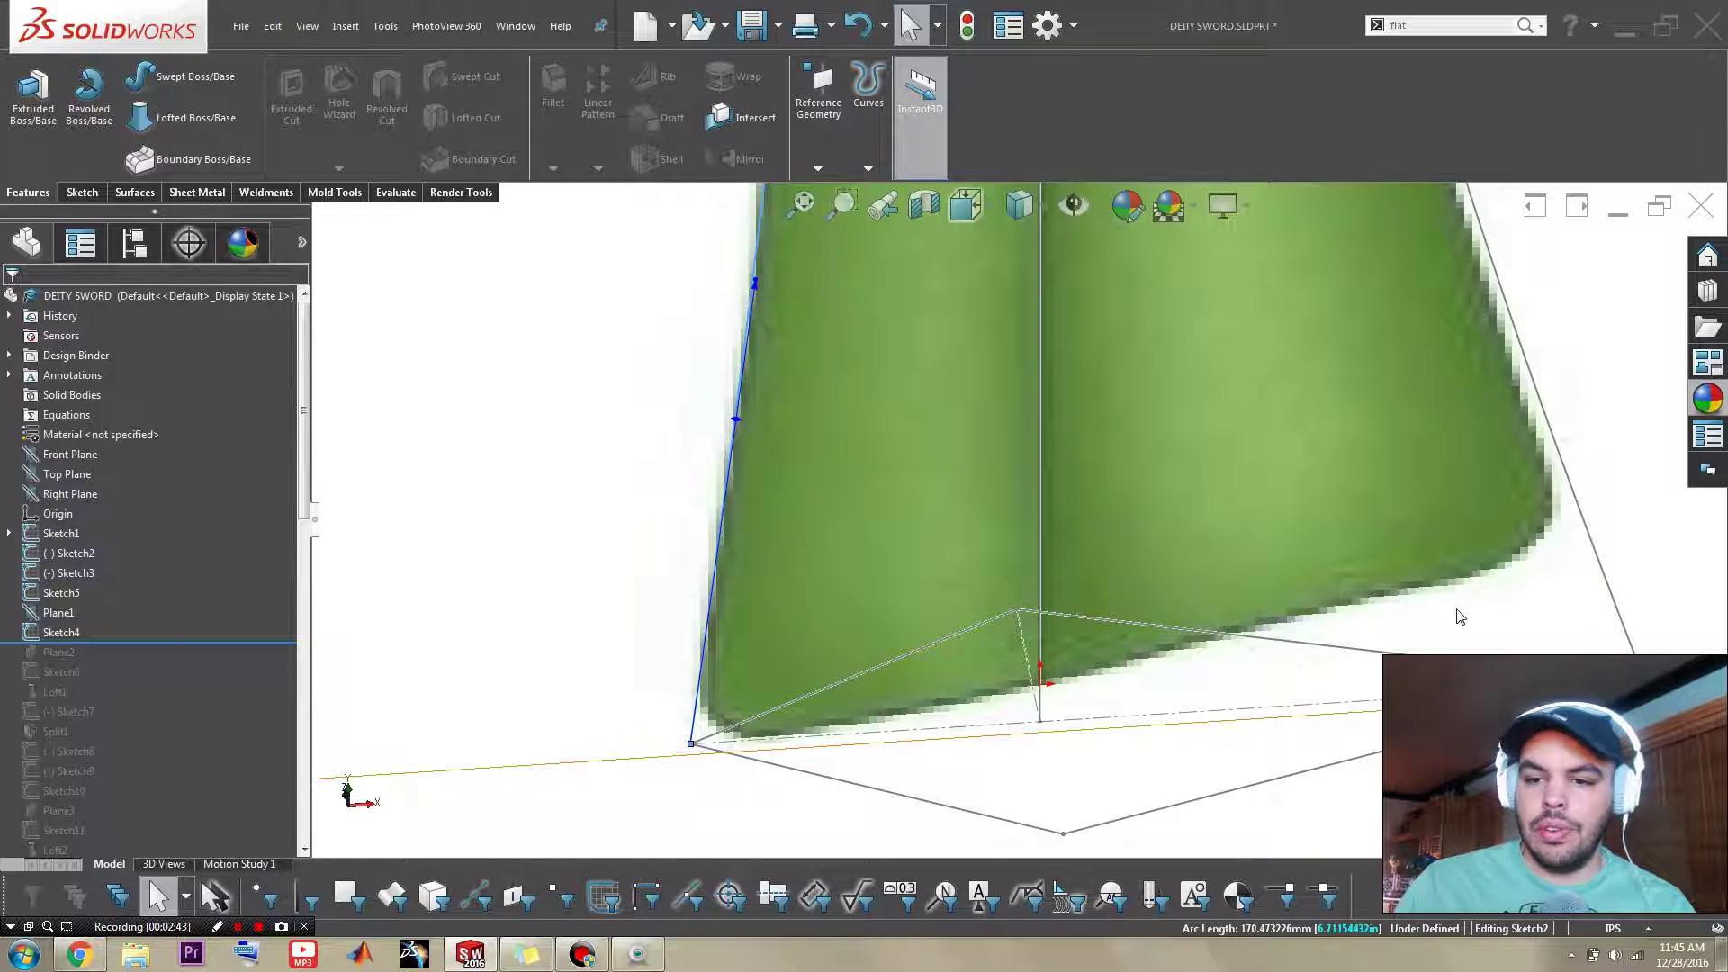
left_click(1620, 612)
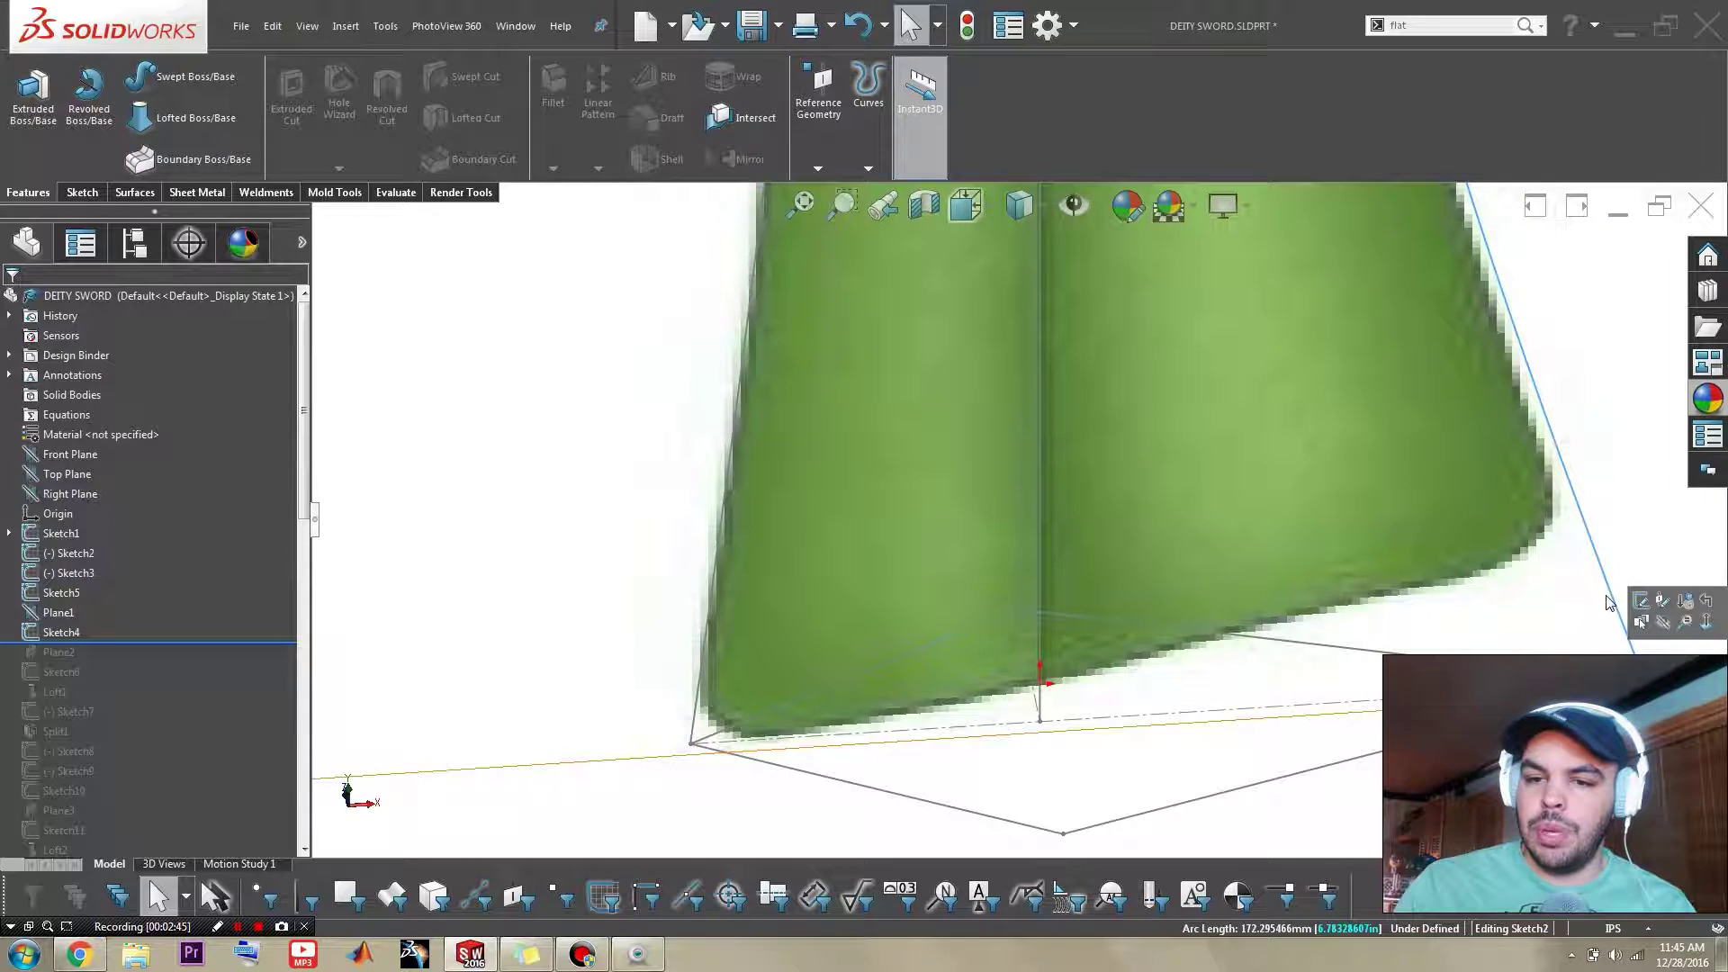
scroll(1050, 612, "up", 2)
scroll(1067, 646, "down", 5)
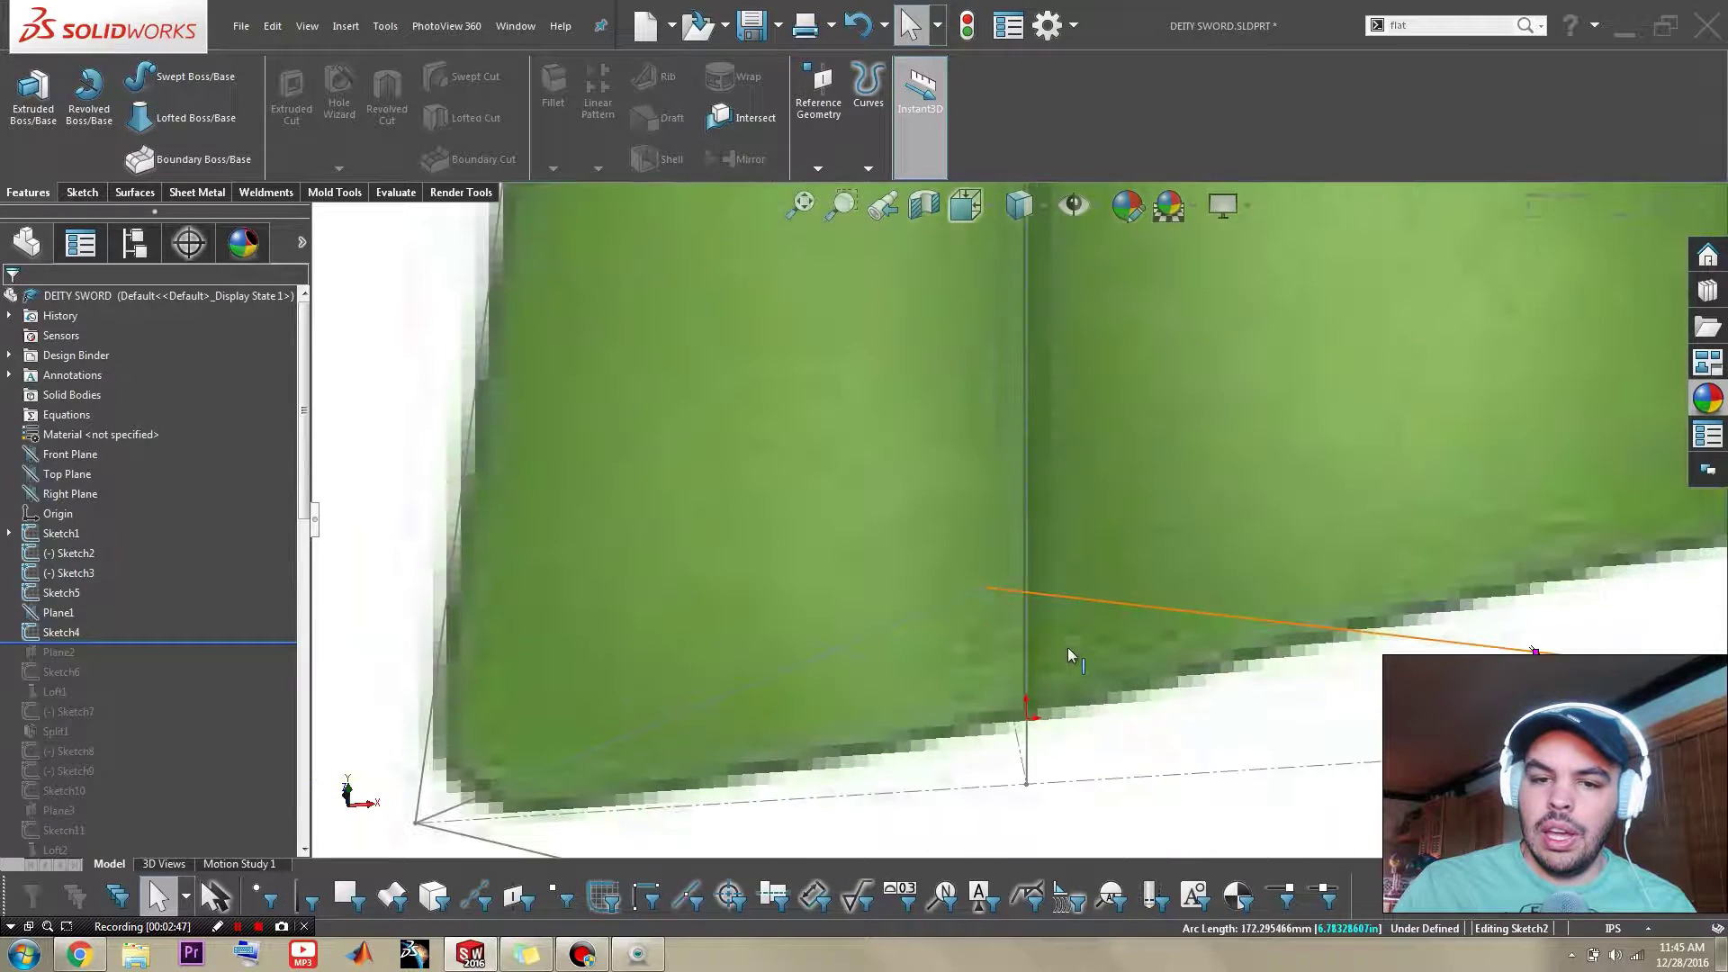
scroll(1096, 703, "up", 6)
scroll(1097, 703, "down", 5)
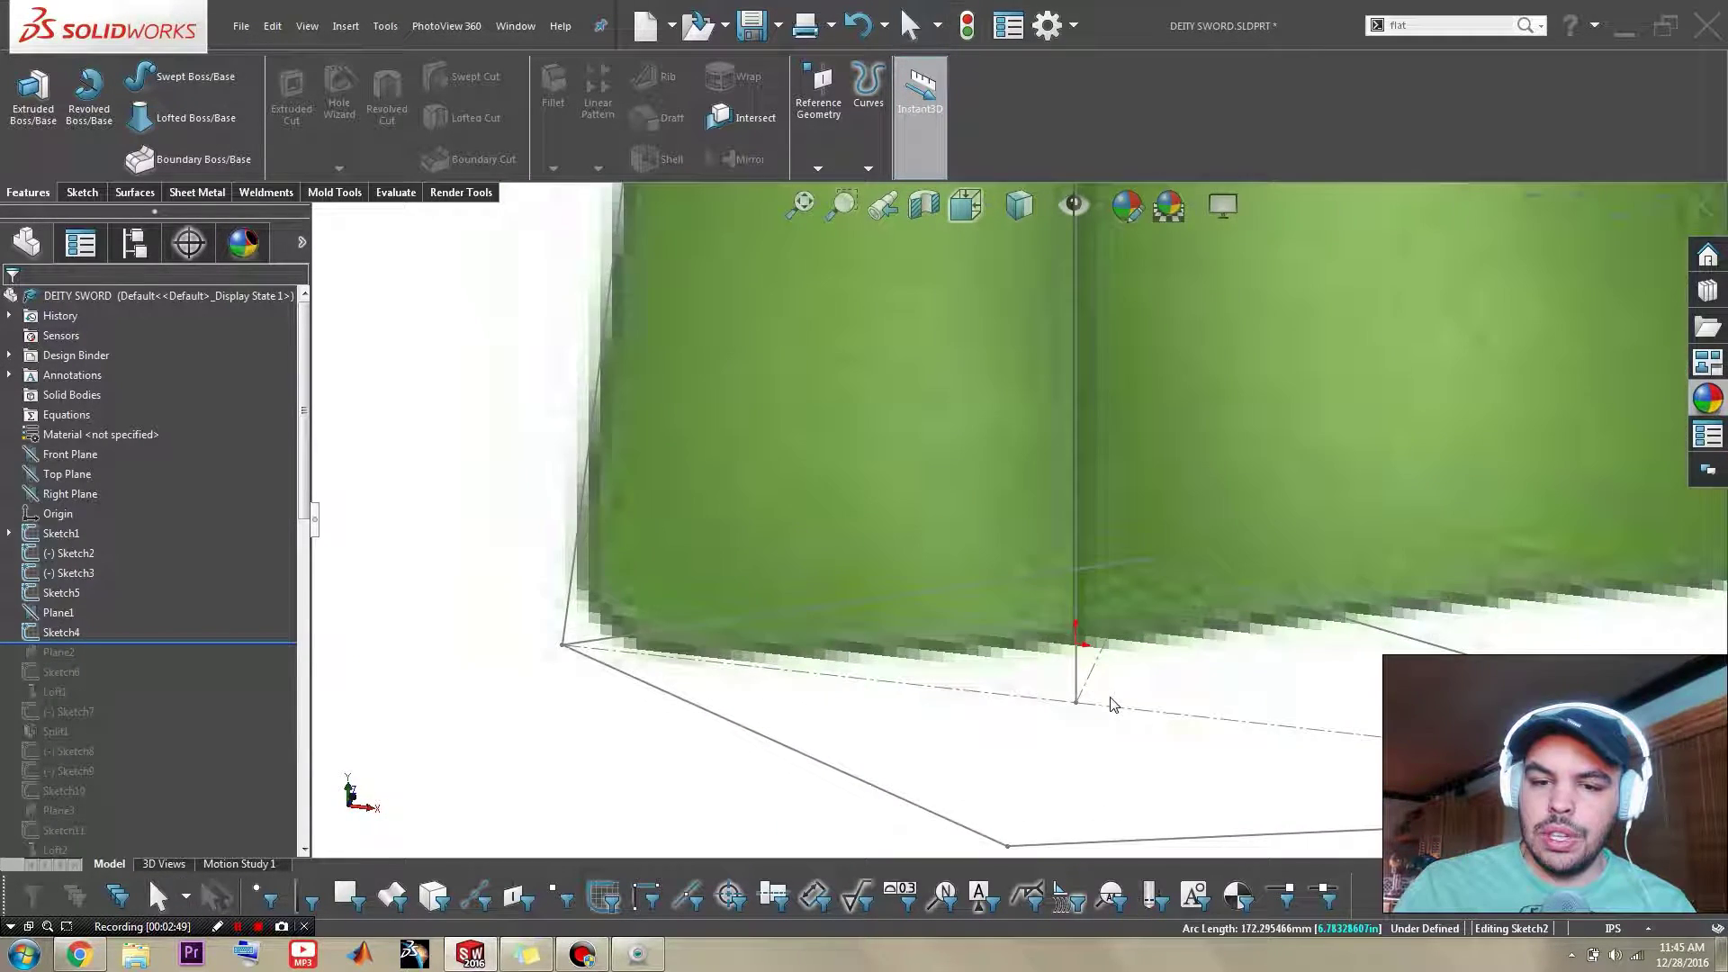
scroll(1114, 721, "up", 3)
scroll(1065, 758, "down", 3)
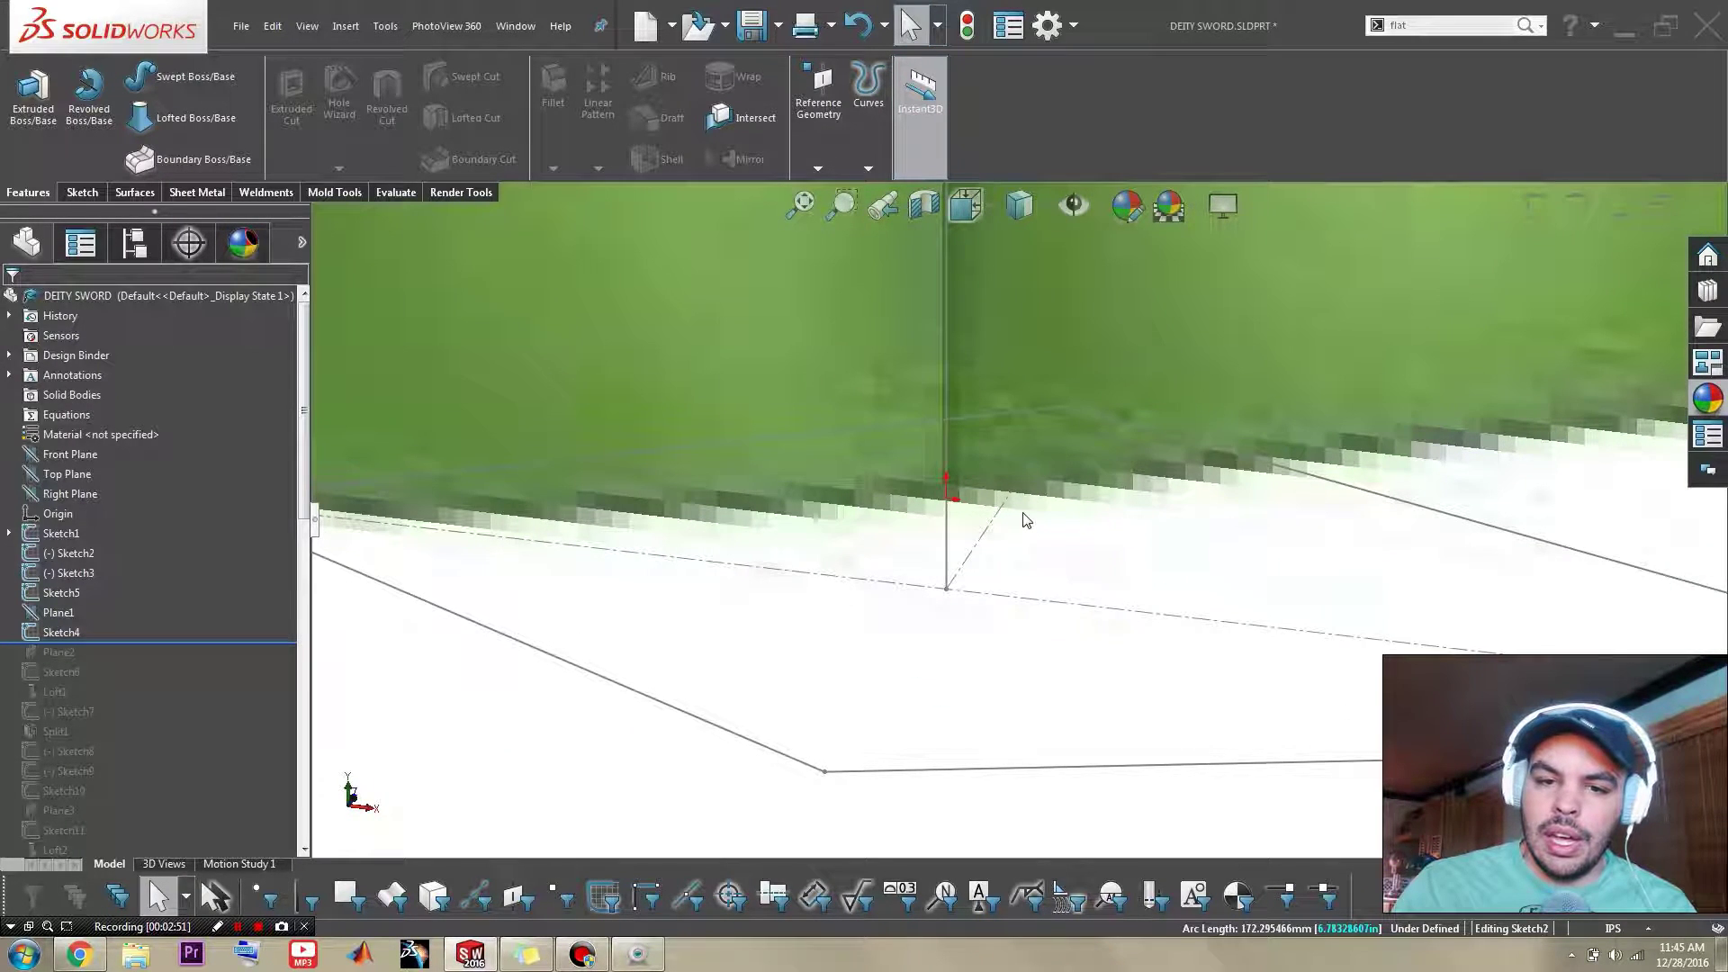
left_click(1068, 406)
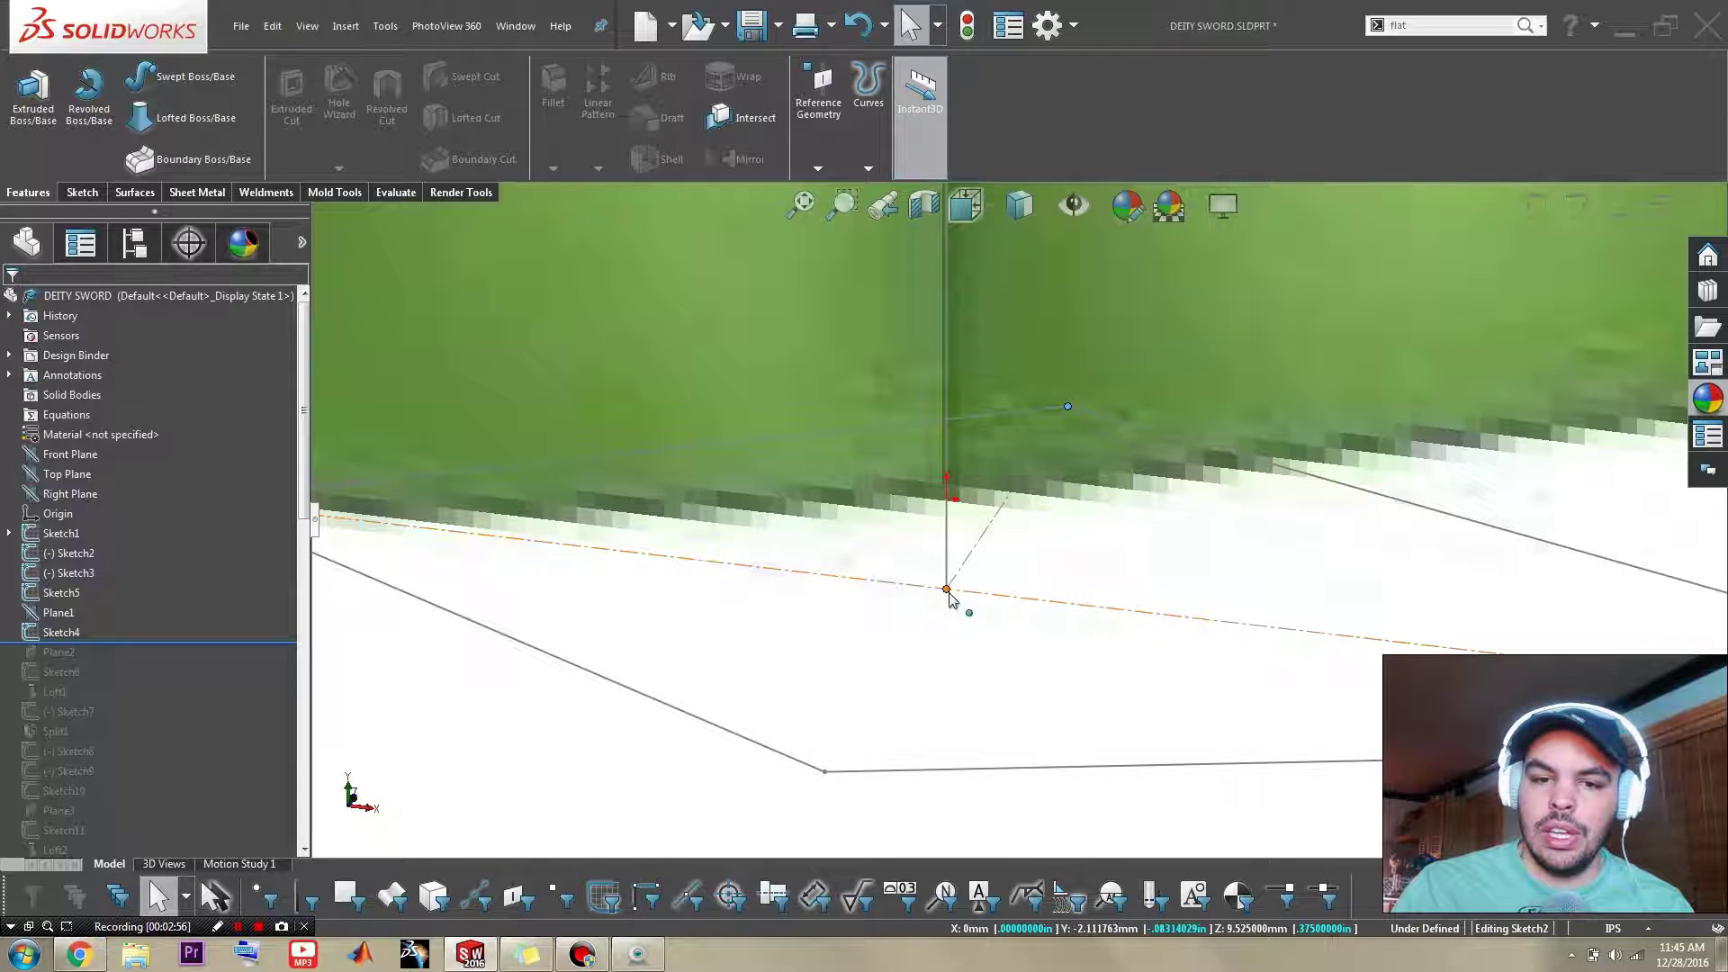
scroll(963, 540, "up", 5)
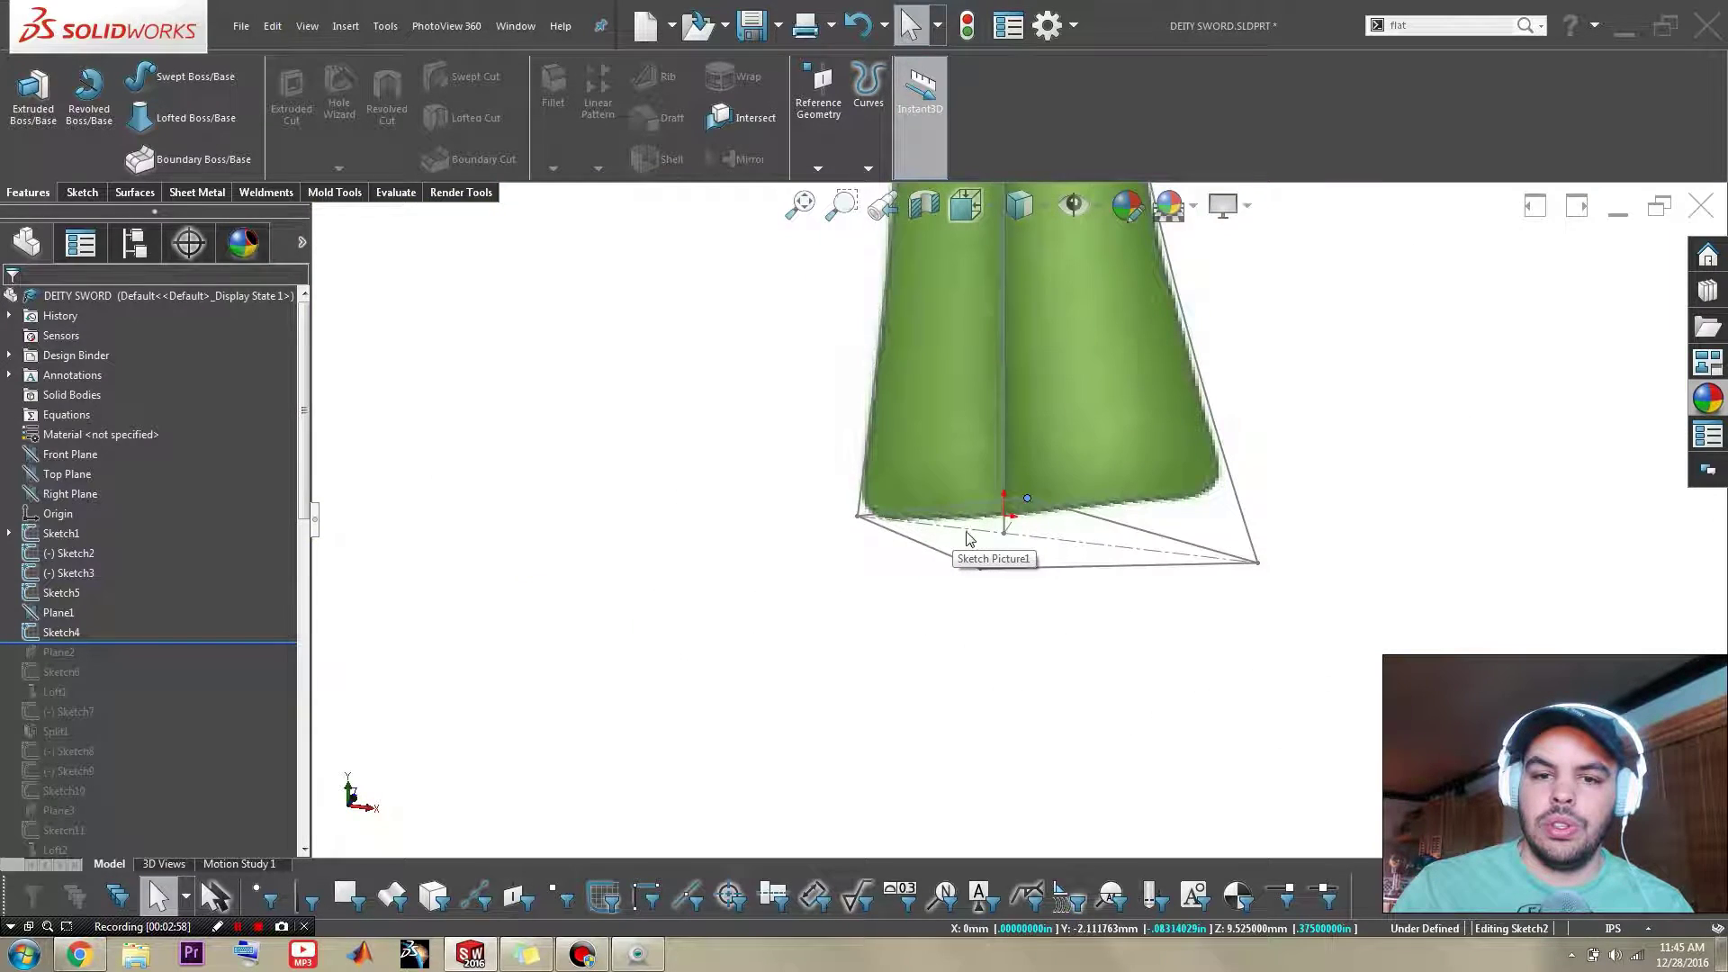
Step: Roll the history forward to include Plane2 and show where it sits on the grip
scroll(1017, 456, "up", 5)
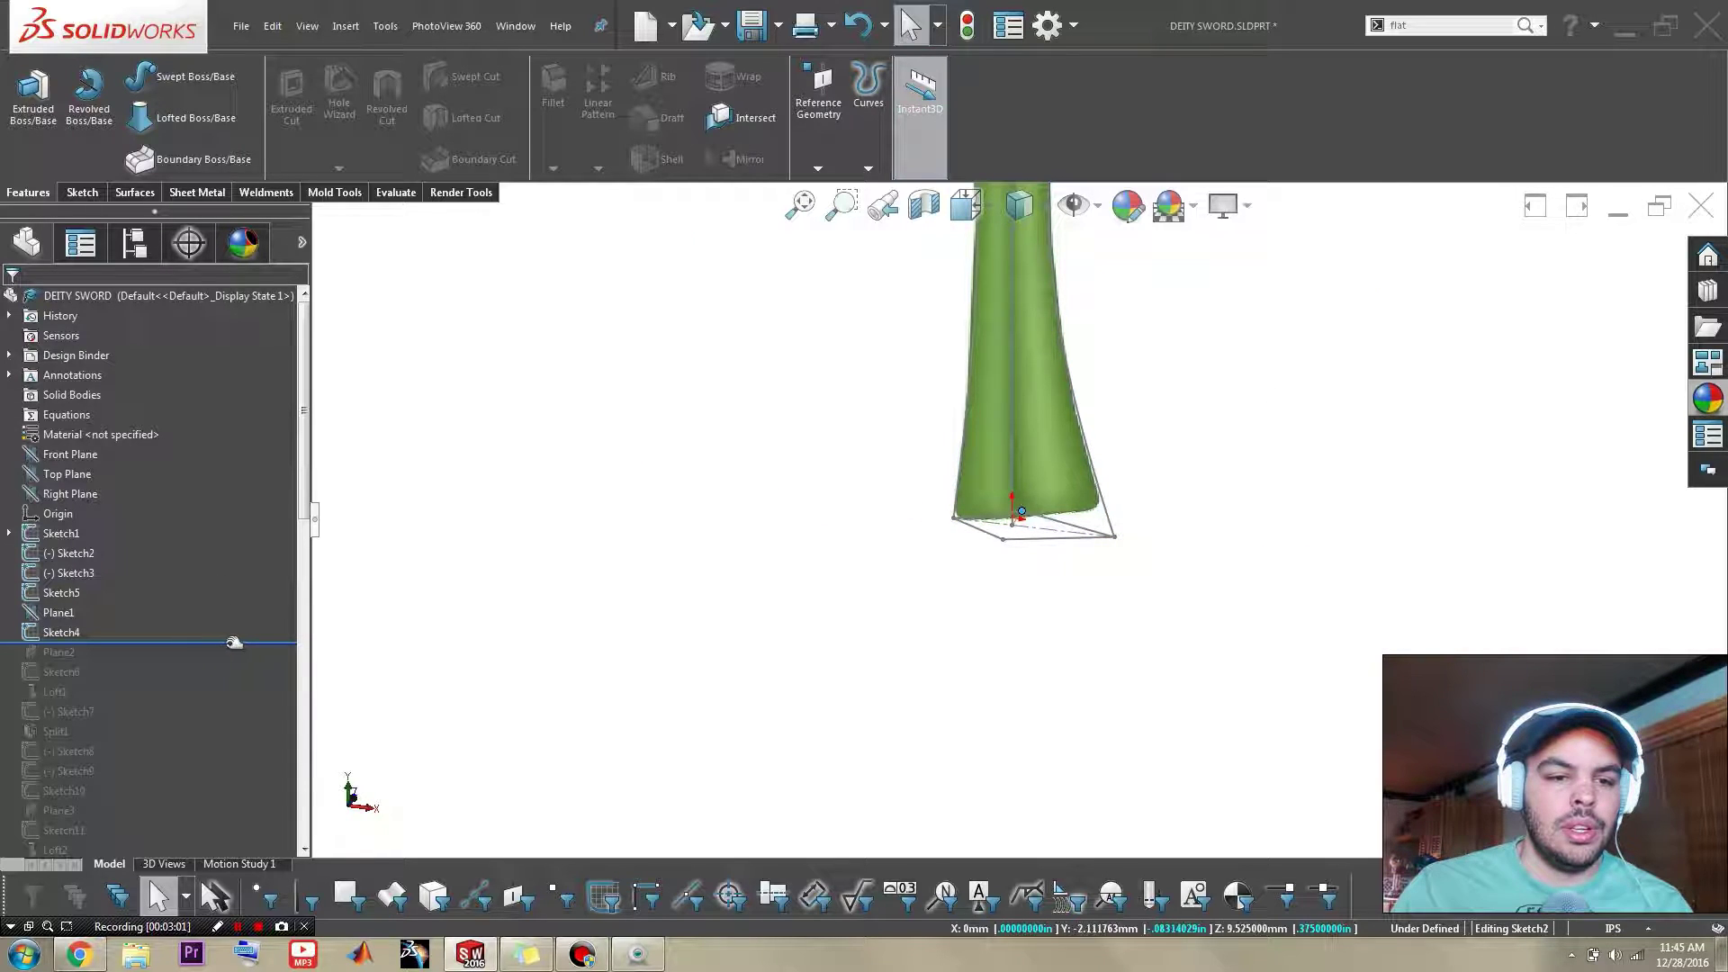
left_click_drag(234, 642, 232, 661)
scroll(1012, 485, "up", 5)
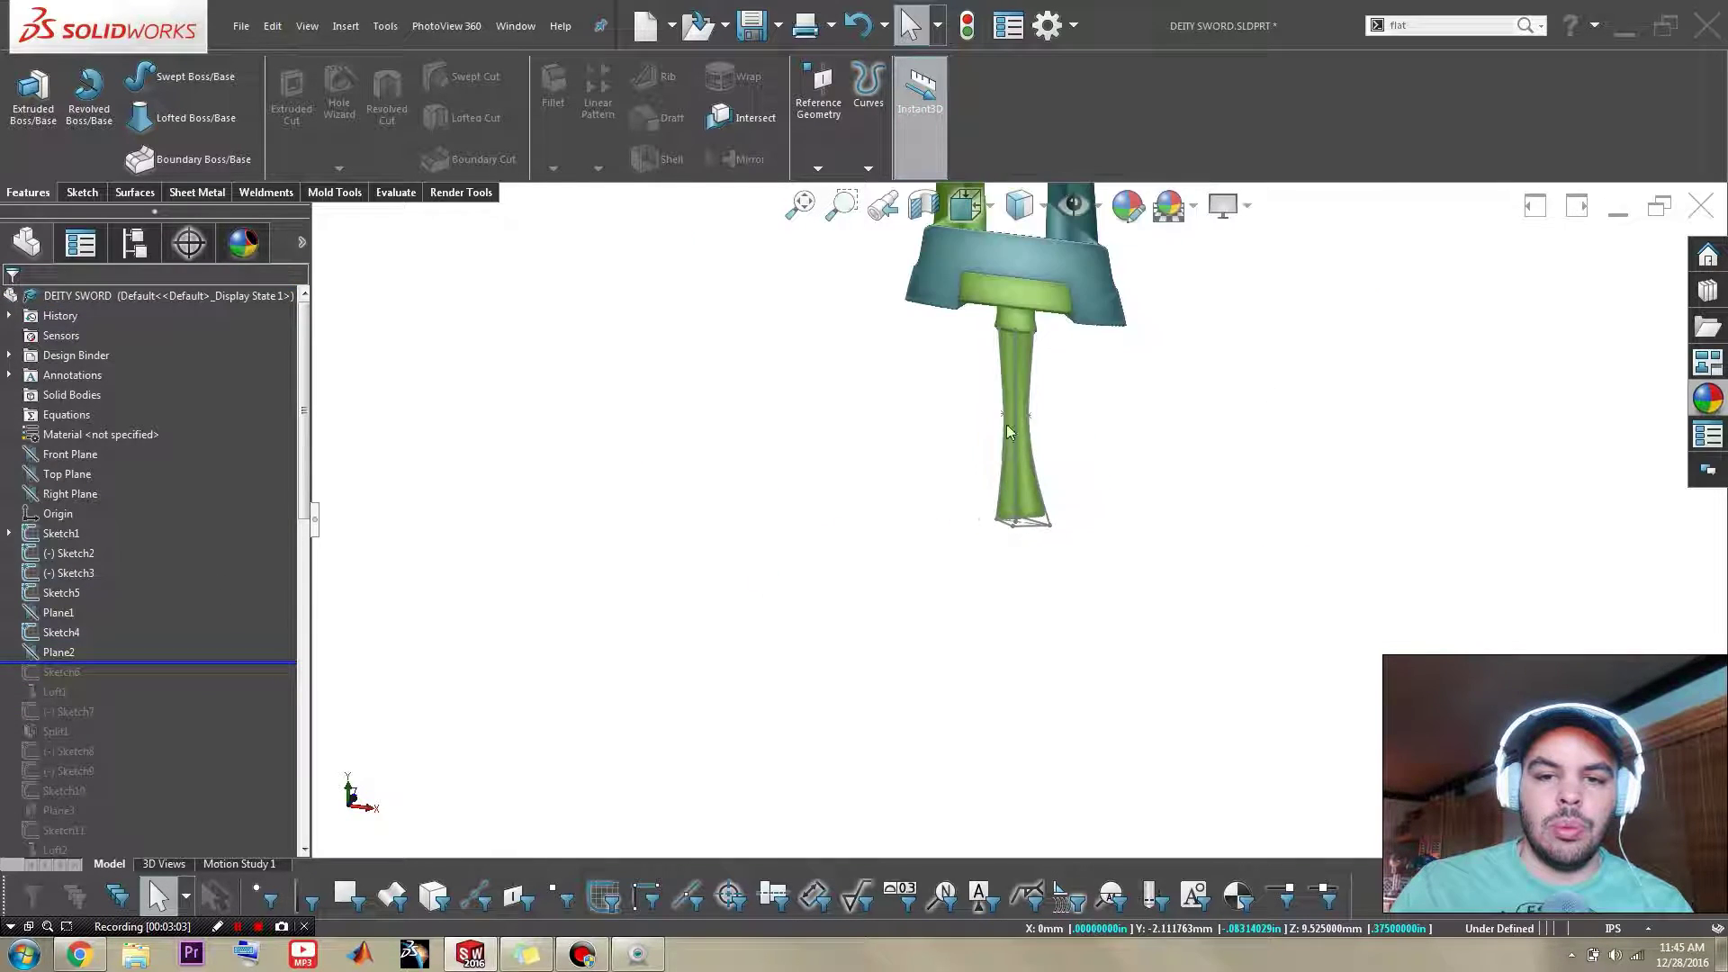
scroll(1040, 282, "down", 6)
left_click(49, 652)
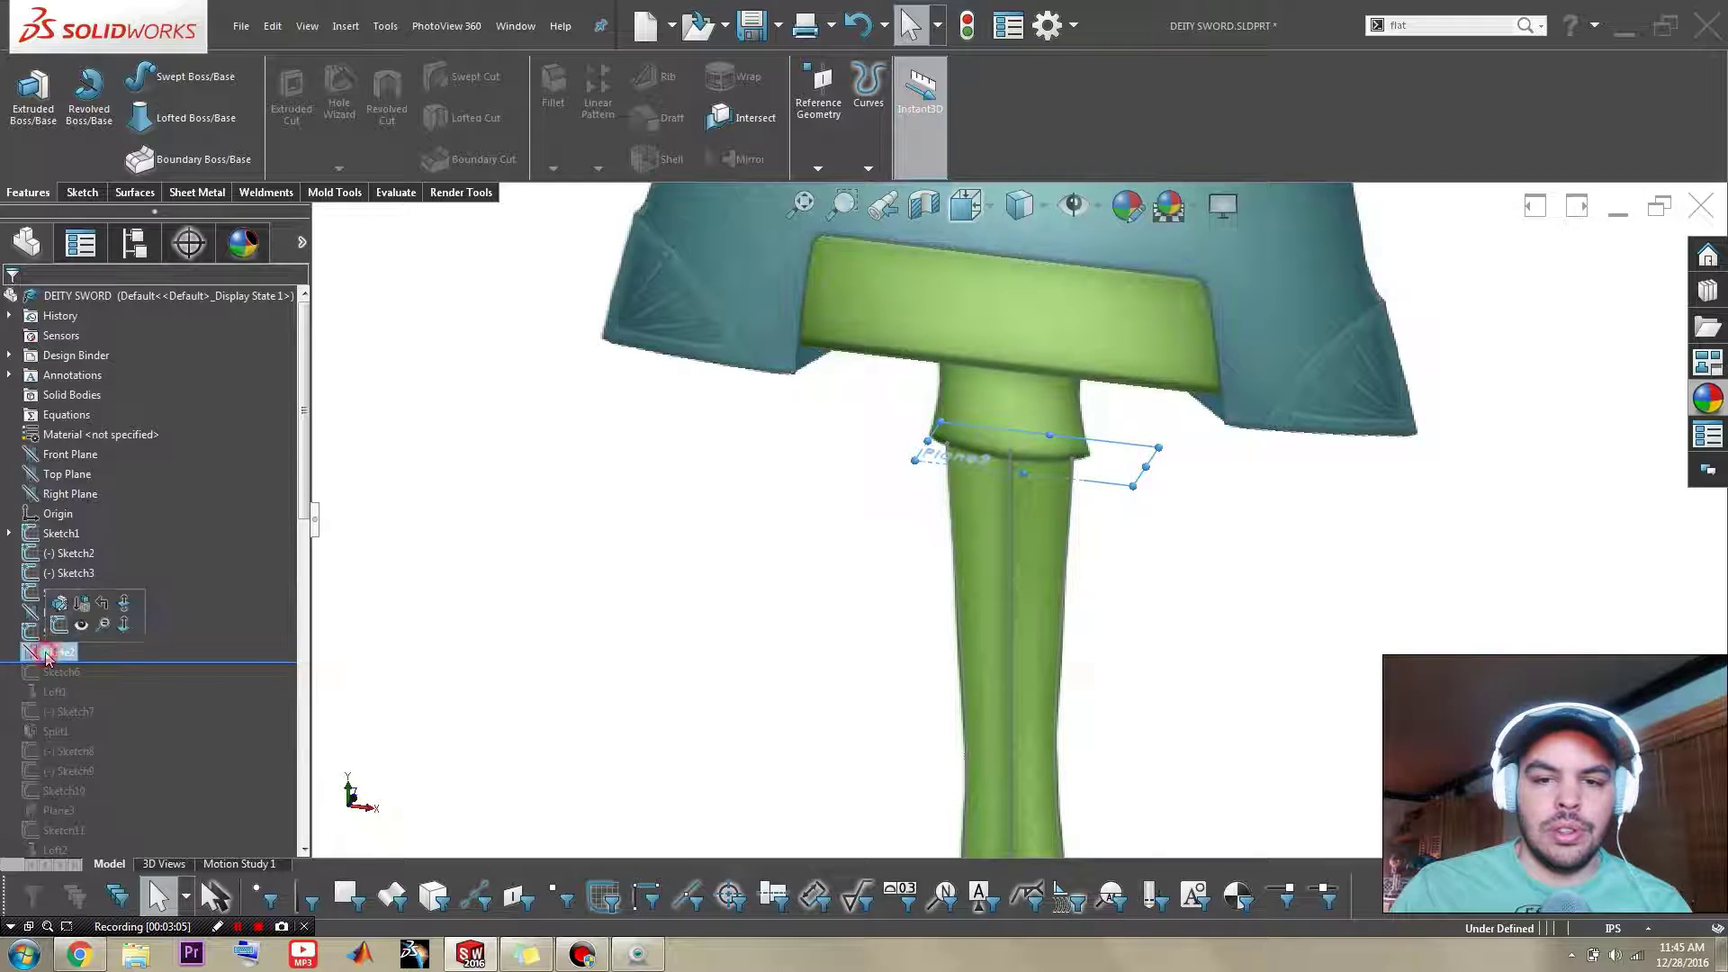
left_click(494, 768)
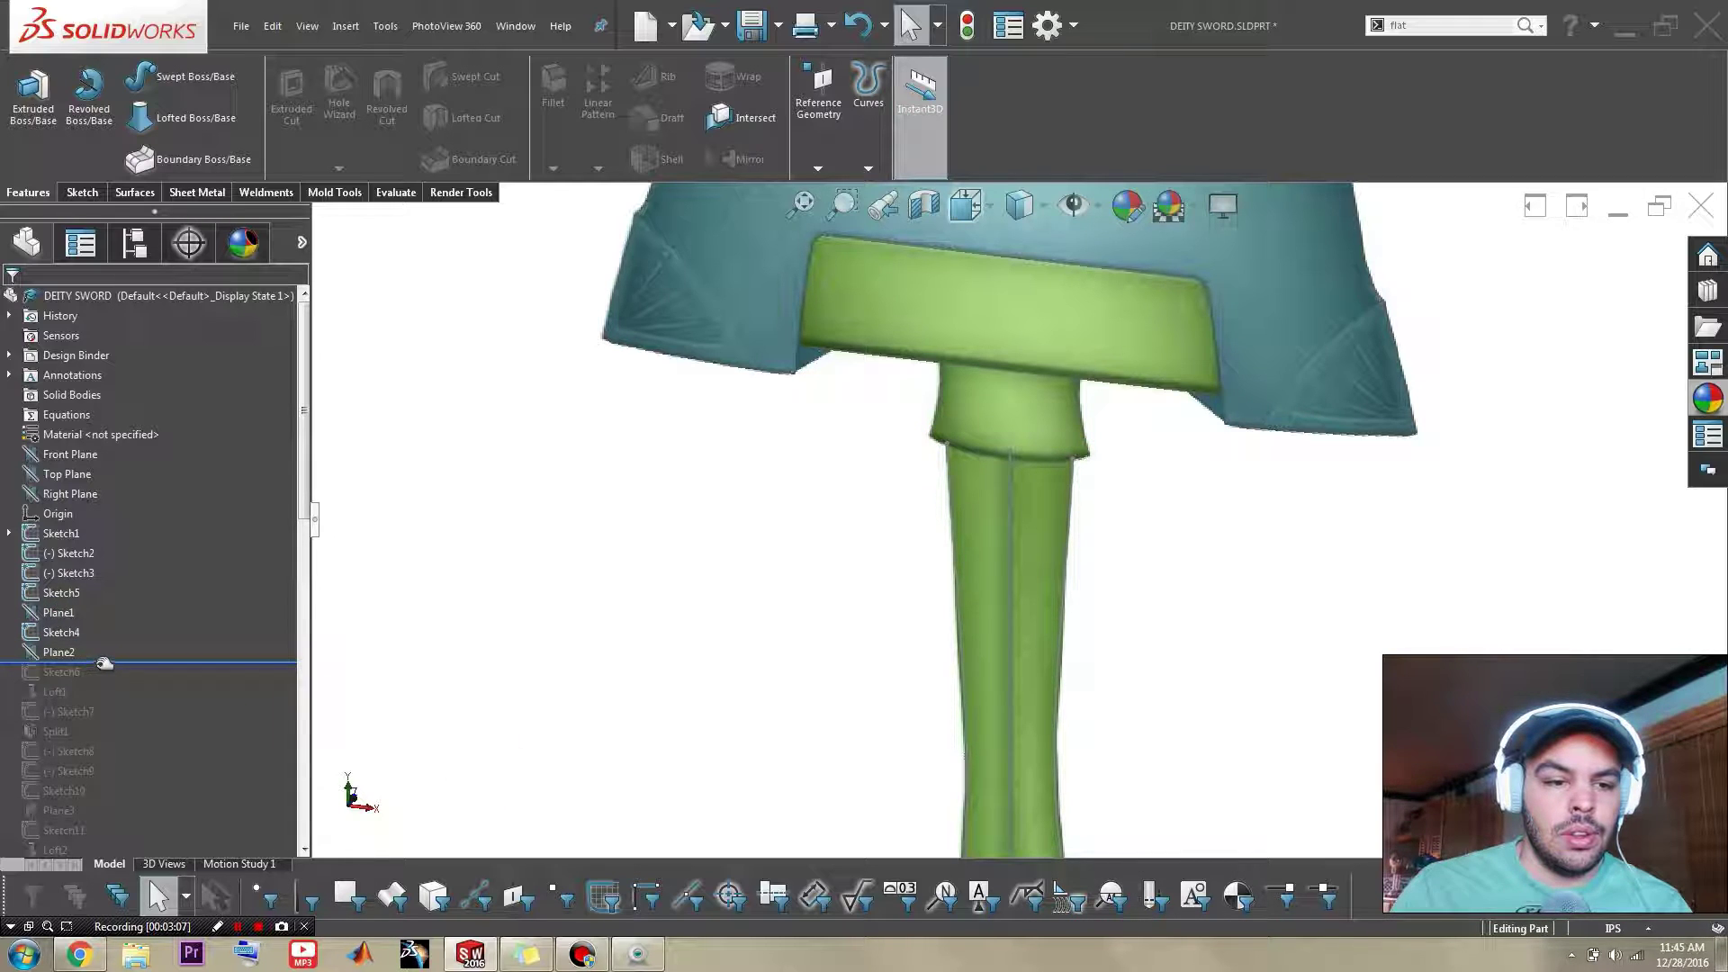
Step: Restore Sketch6 and zoom around its V-shaped .200 profile at the handle's top
left_click_drag(105, 663, 101, 682)
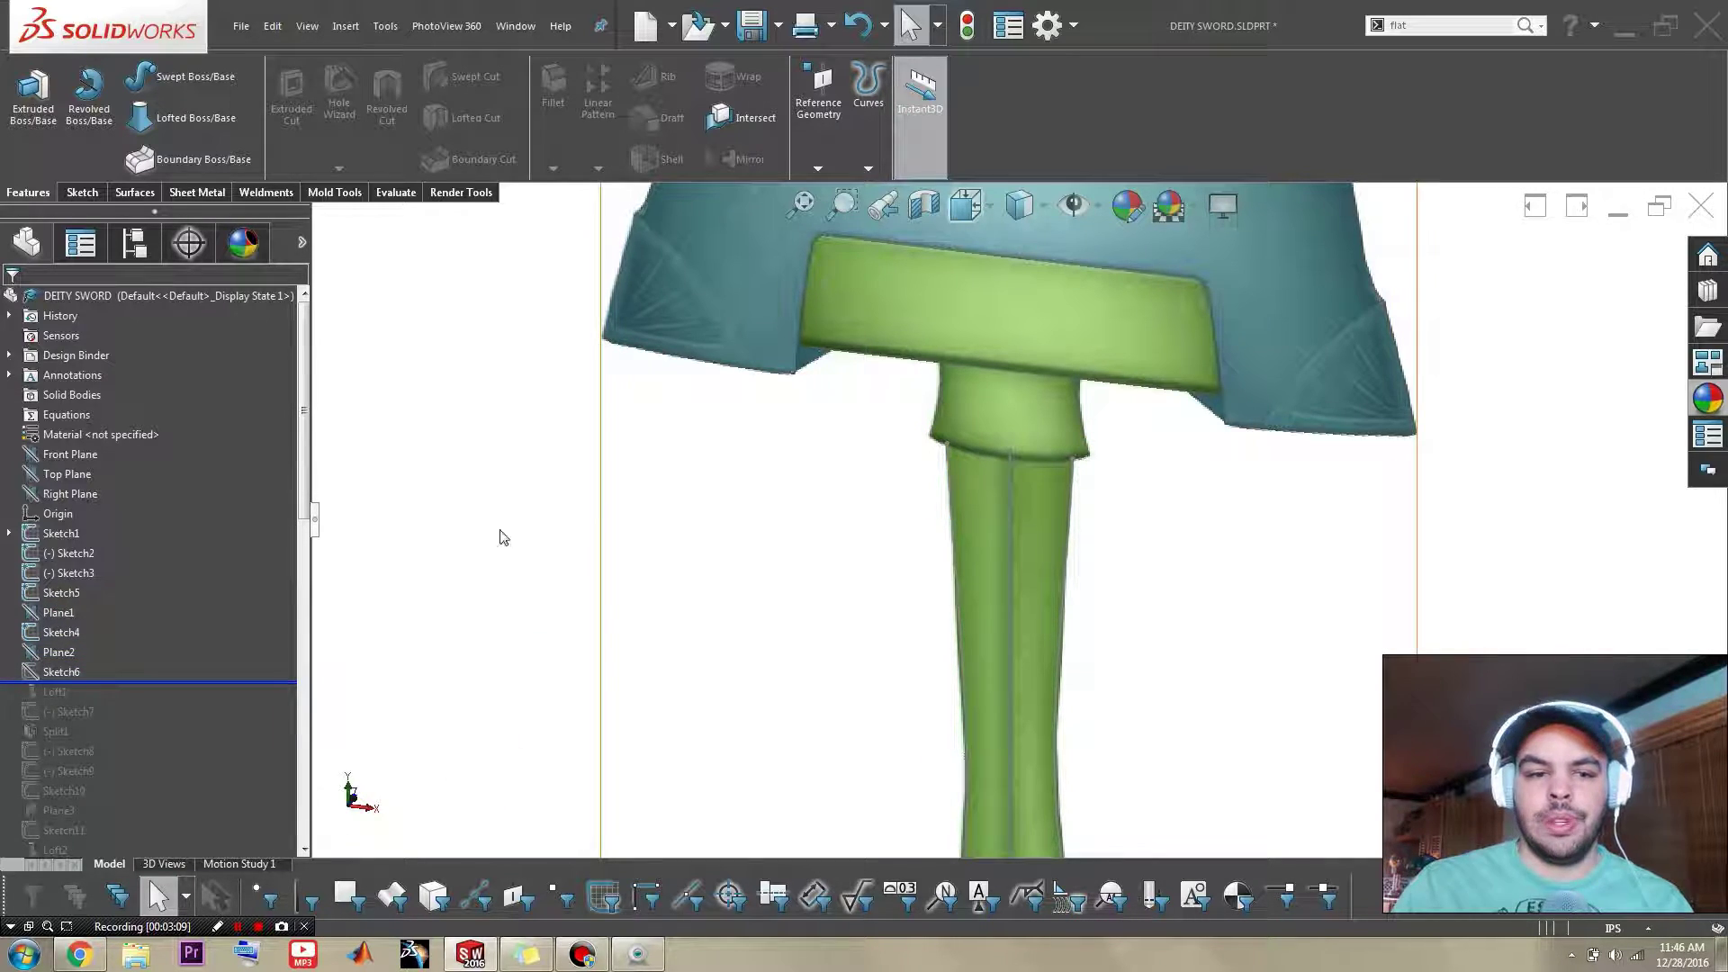
left_click(58, 672)
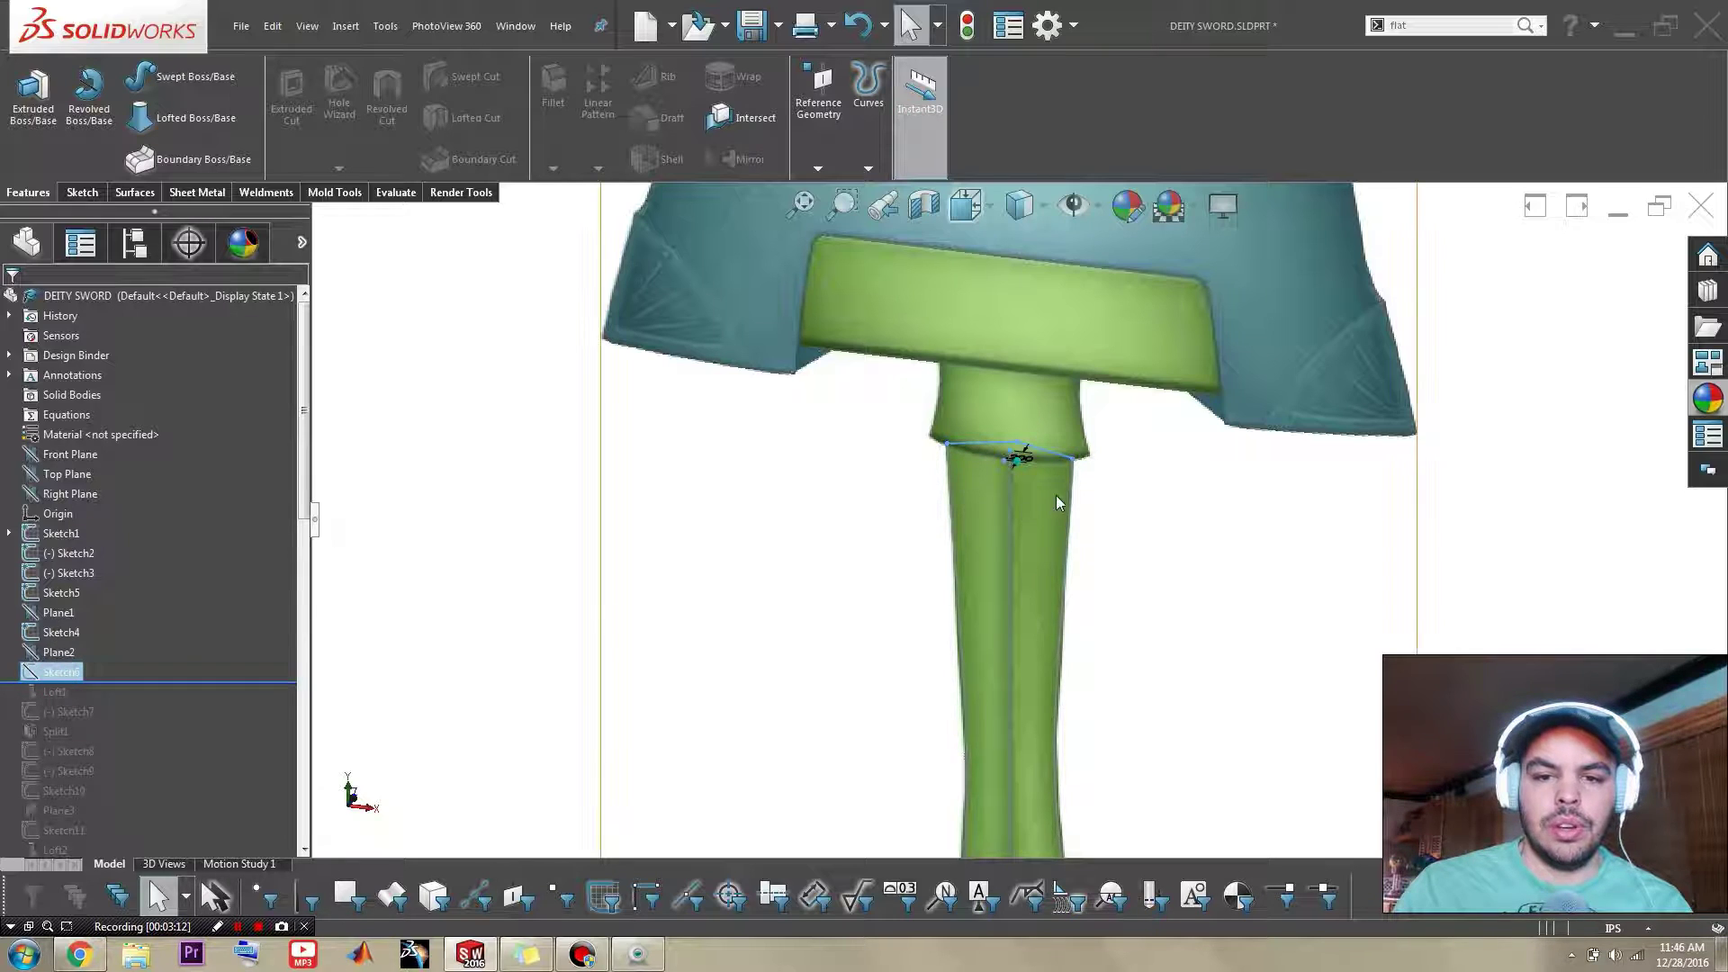
scroll(1014, 464, "down", 8)
scroll(970, 686, "up", 2)
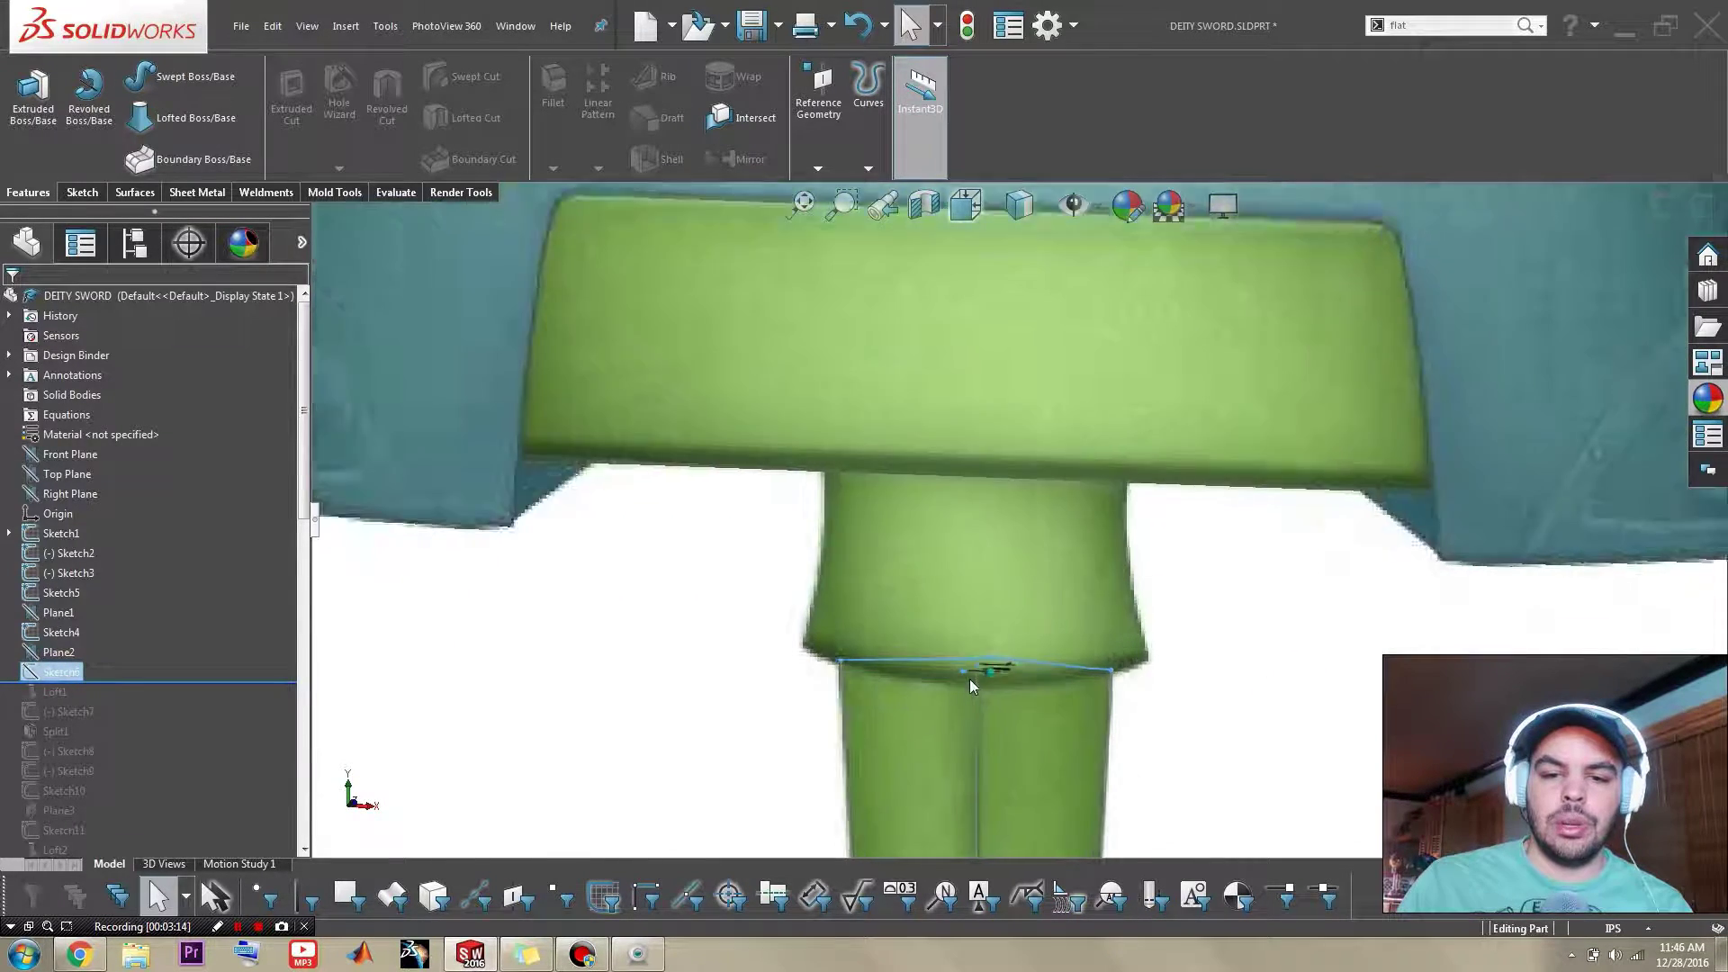
scroll(969, 678, "down", 4)
scroll(1014, 557, "up", 3)
scroll(974, 316, "down", 2)
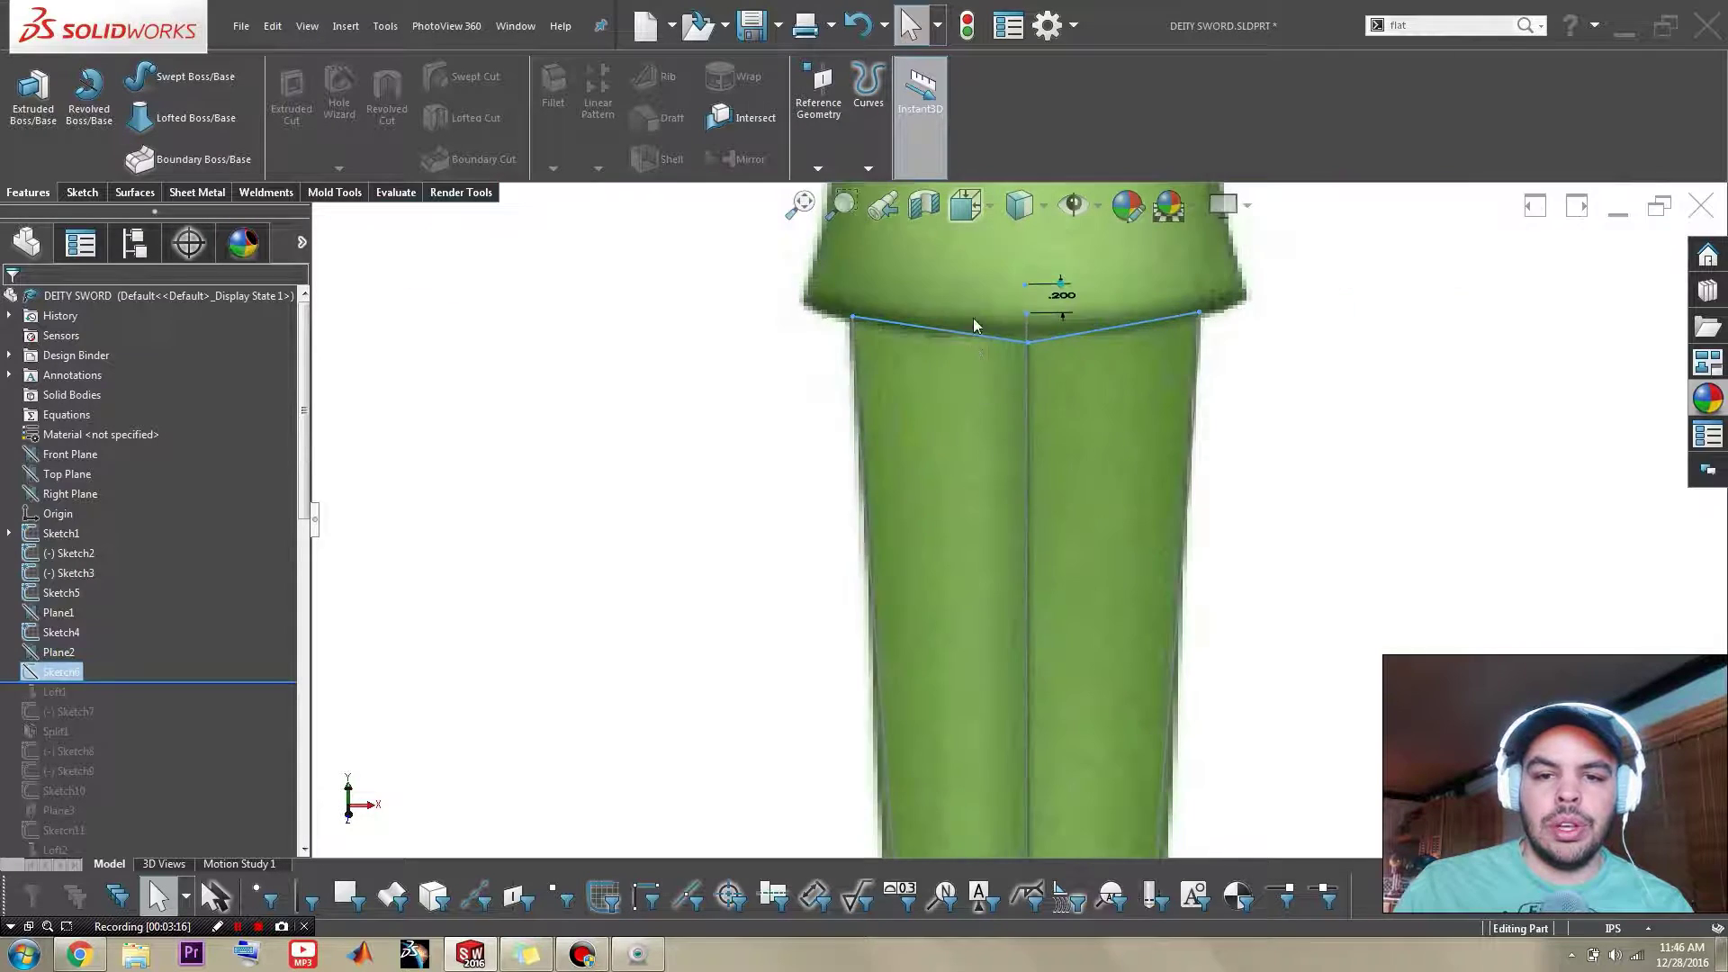
scroll(973, 317, "down", 2)
scroll(1084, 339, "down", 3)
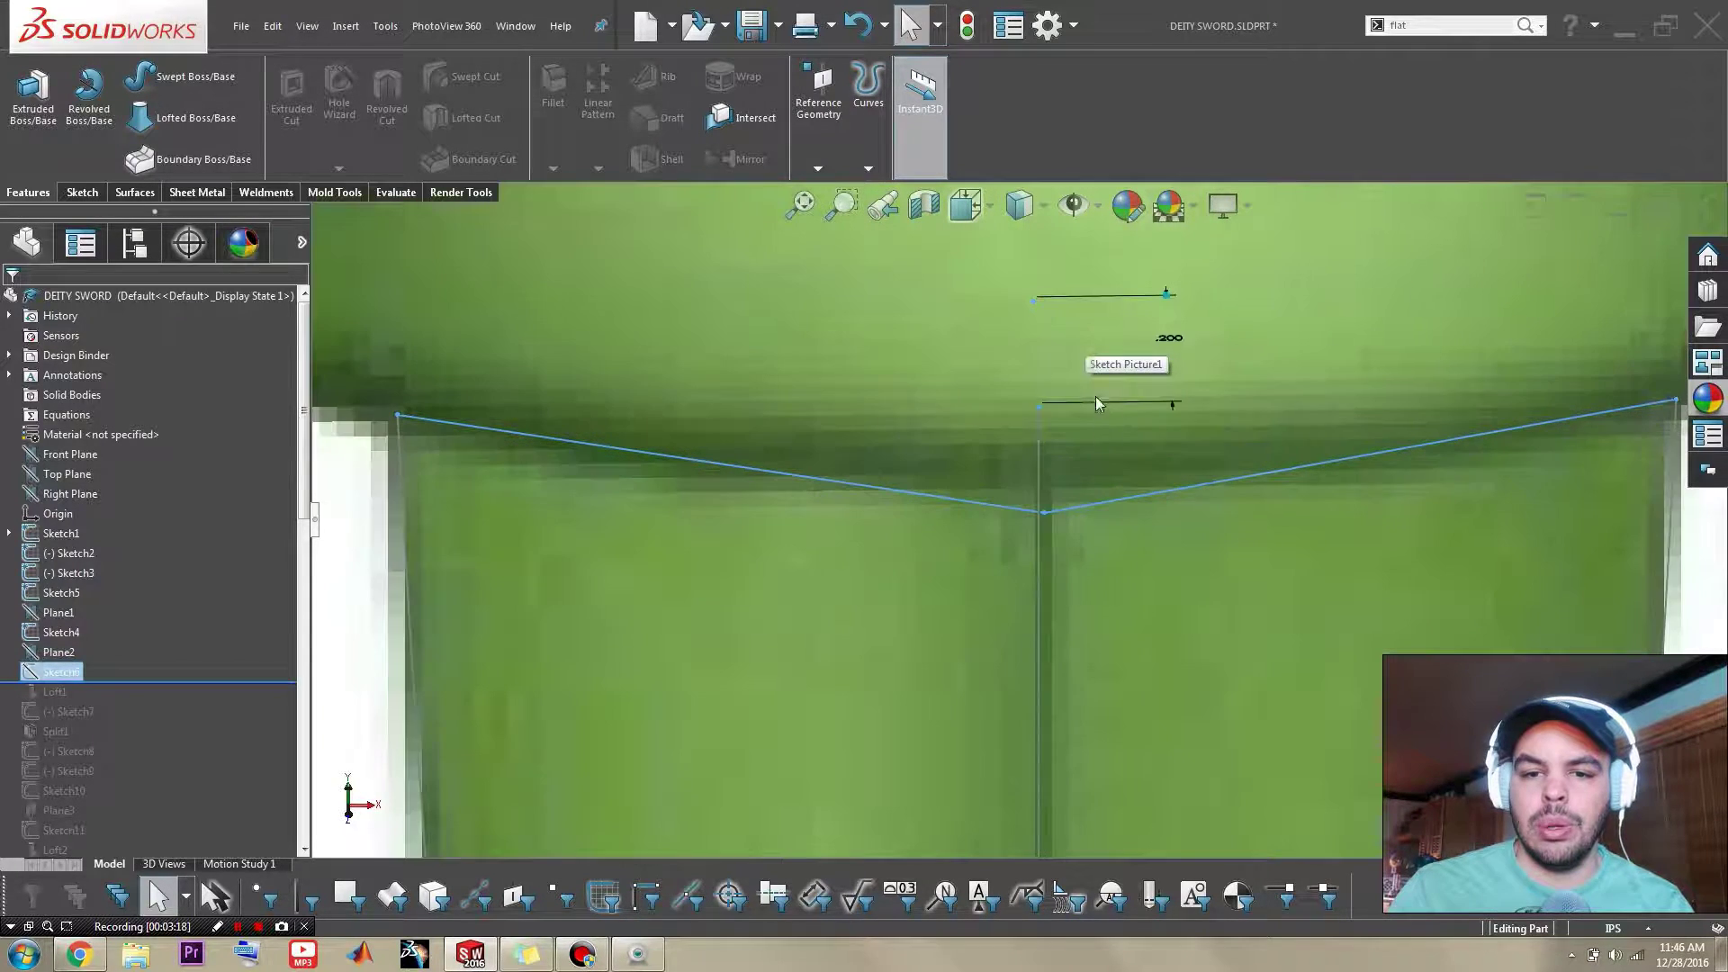
scroll(450, 432, "up", 4)
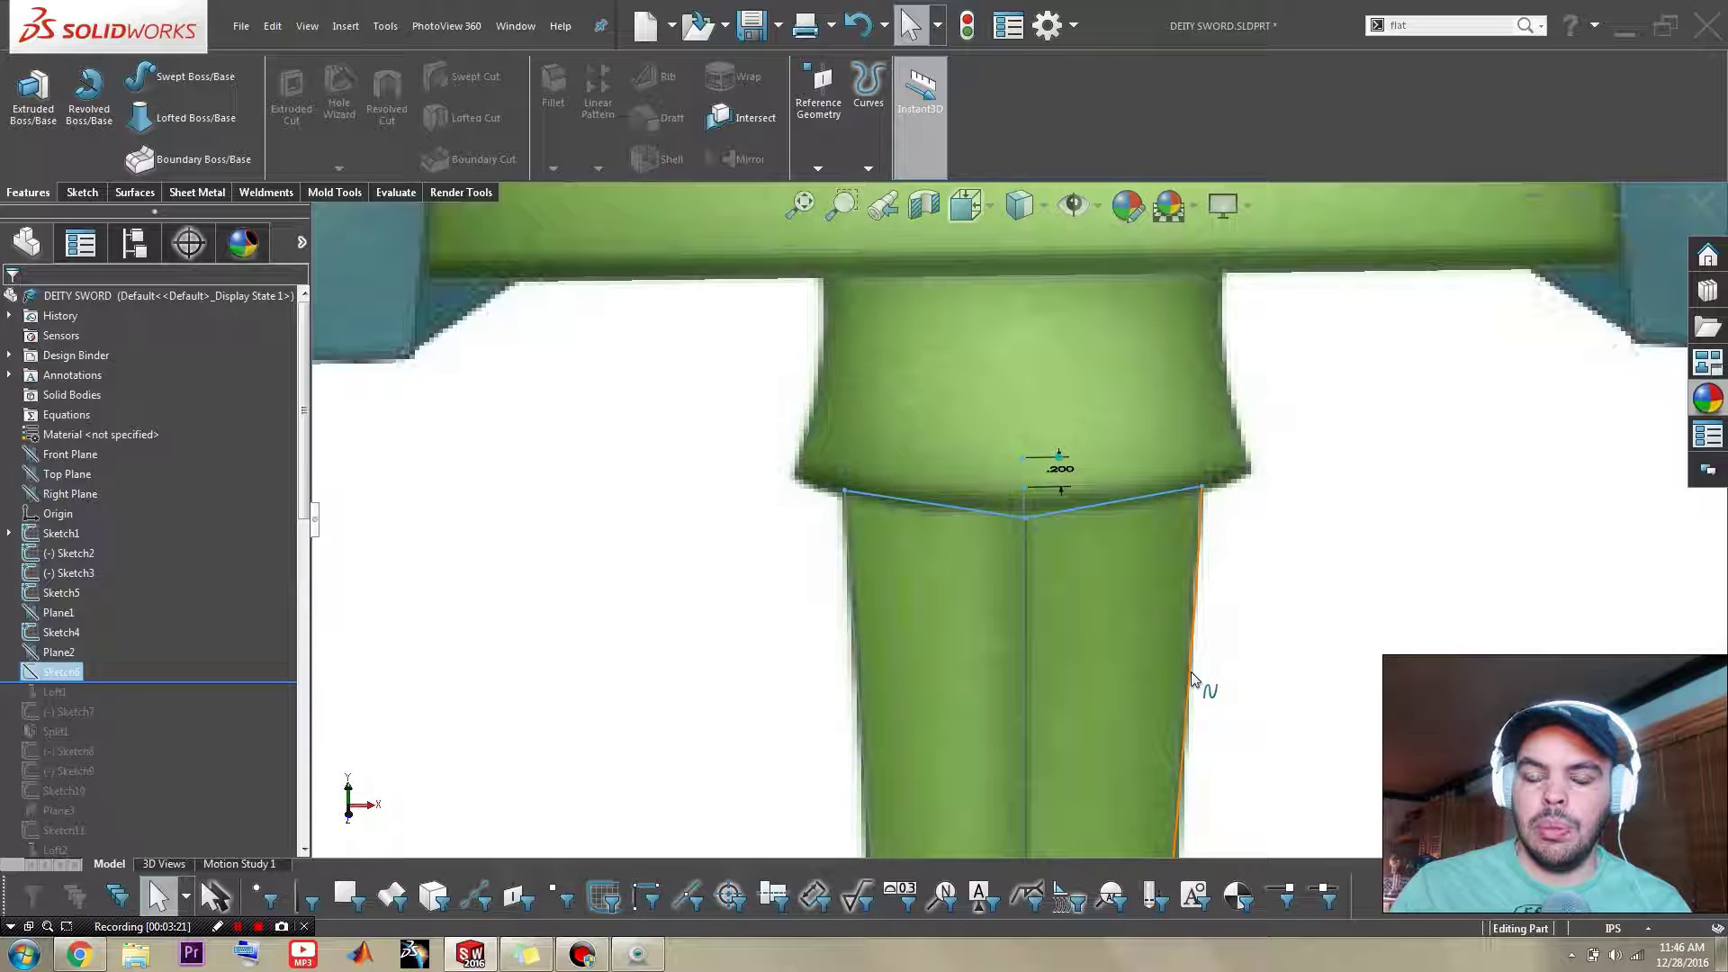
scroll(1049, 558, "down", 3)
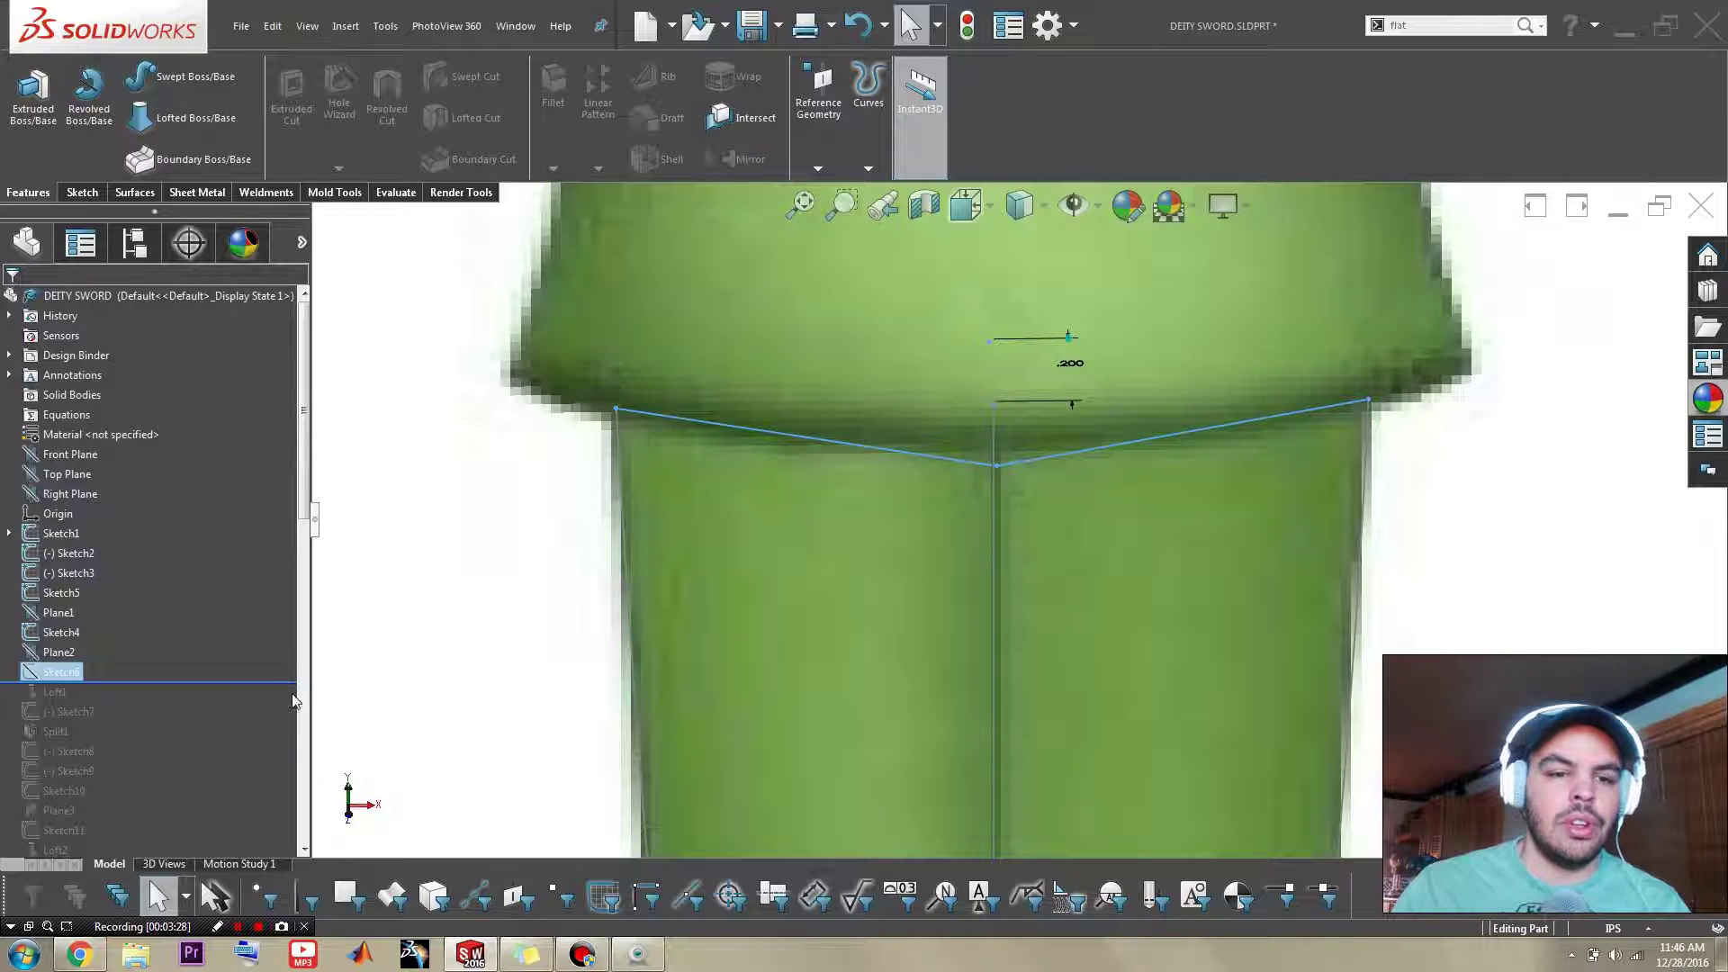
scroll(1018, 637, "up", 6)
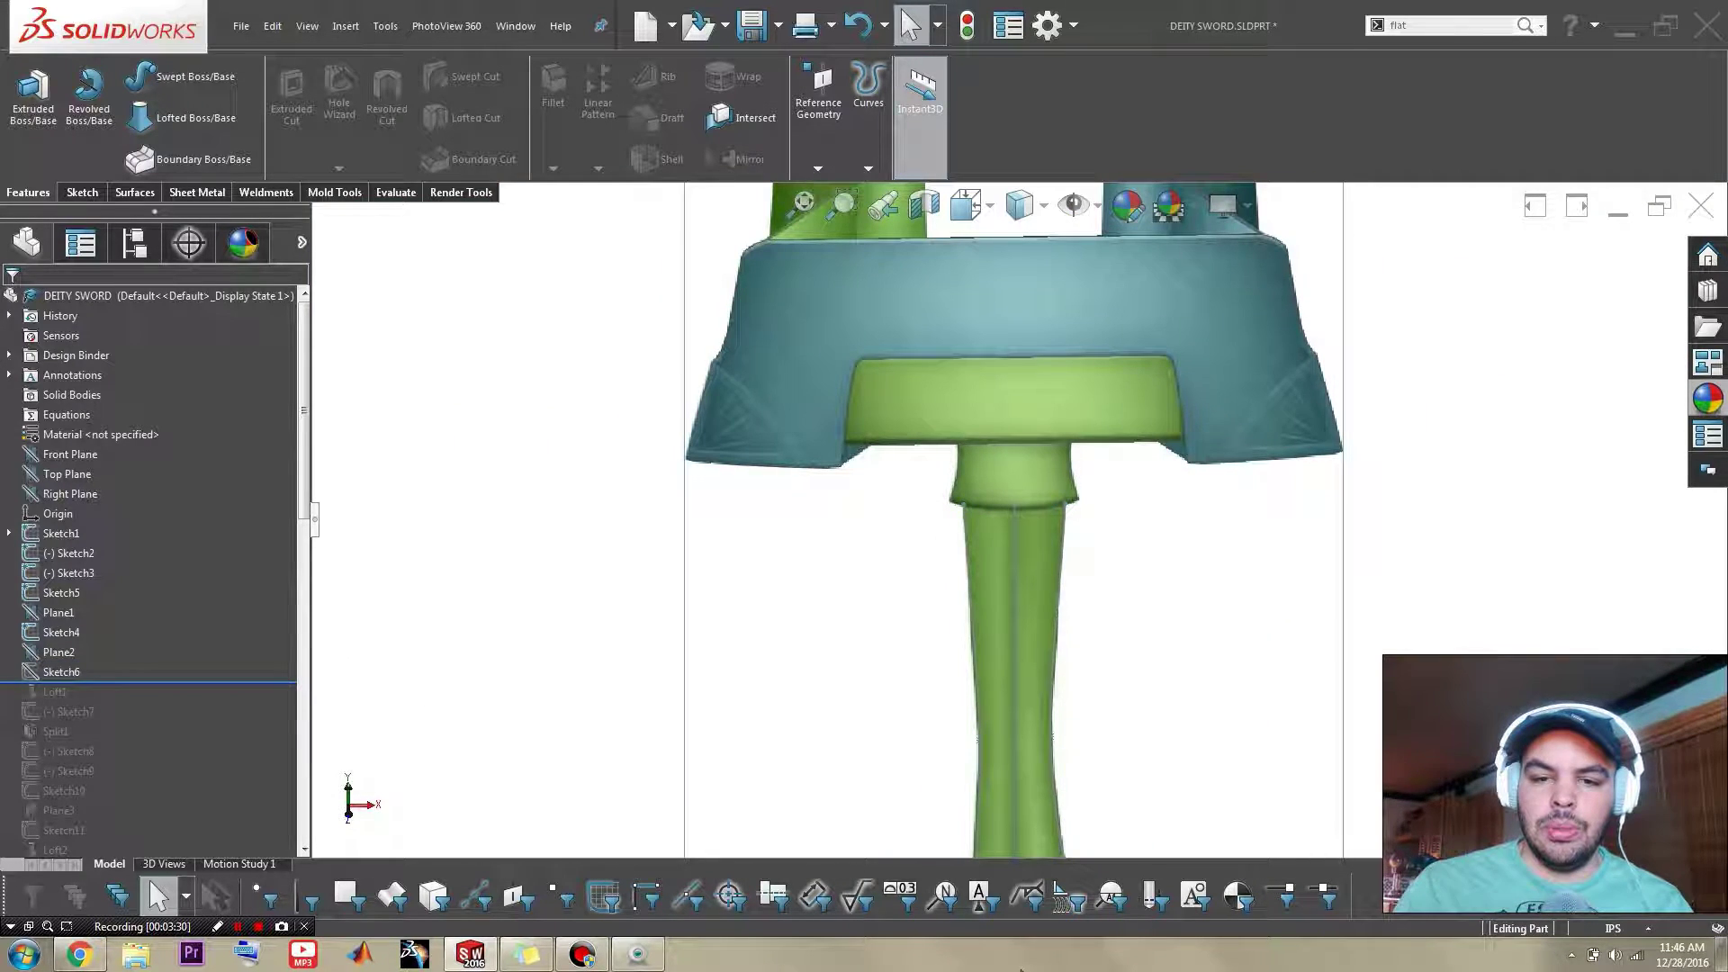
scroll(997, 769, "up", 3)
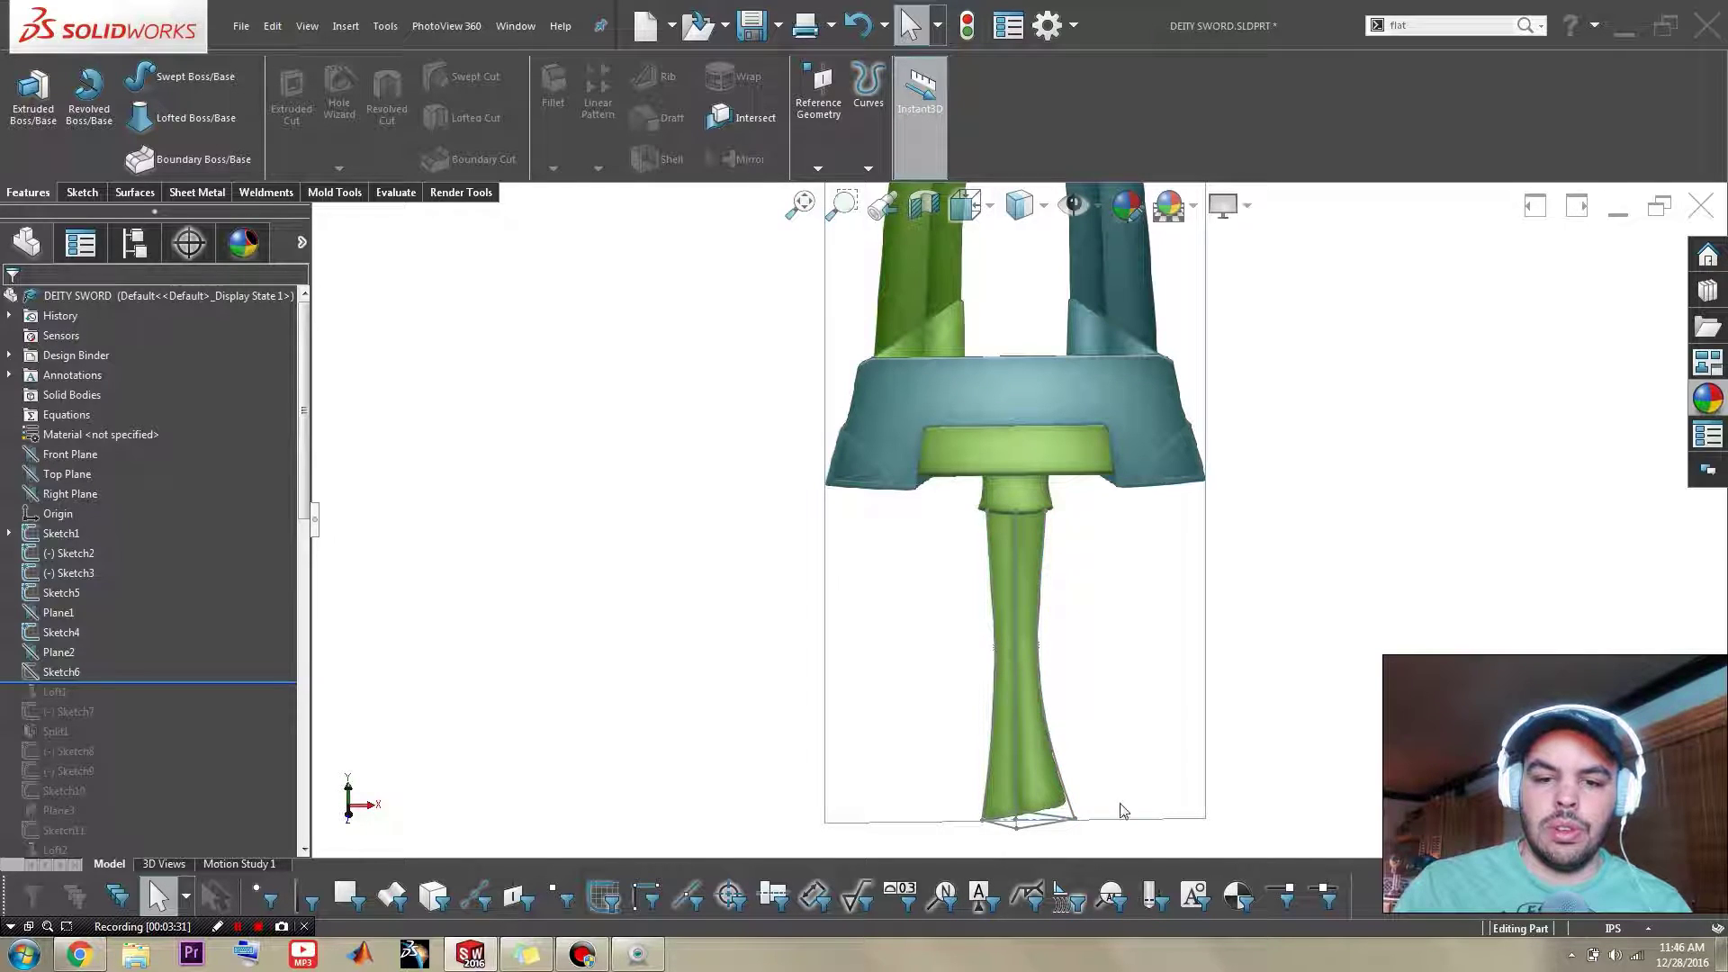
scroll(1093, 774, "down", 5)
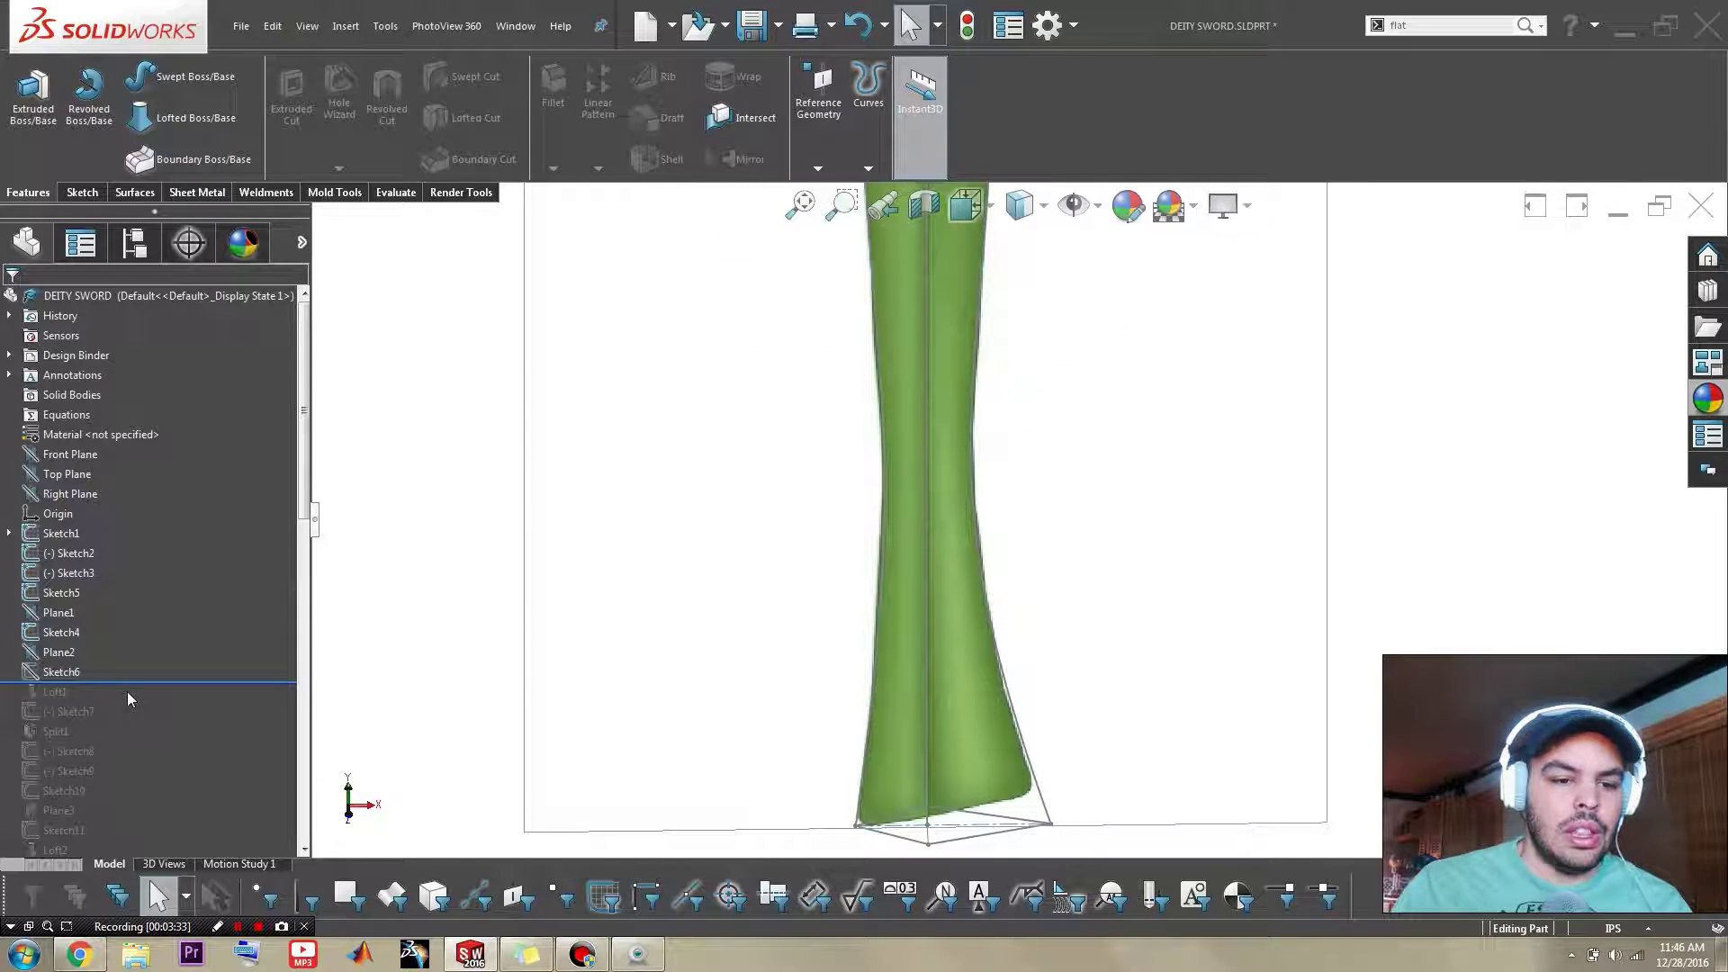
Step: Roll forward to include Loft1 and select it to inspect its profile sketches
left_click_drag(126, 689, 127, 702)
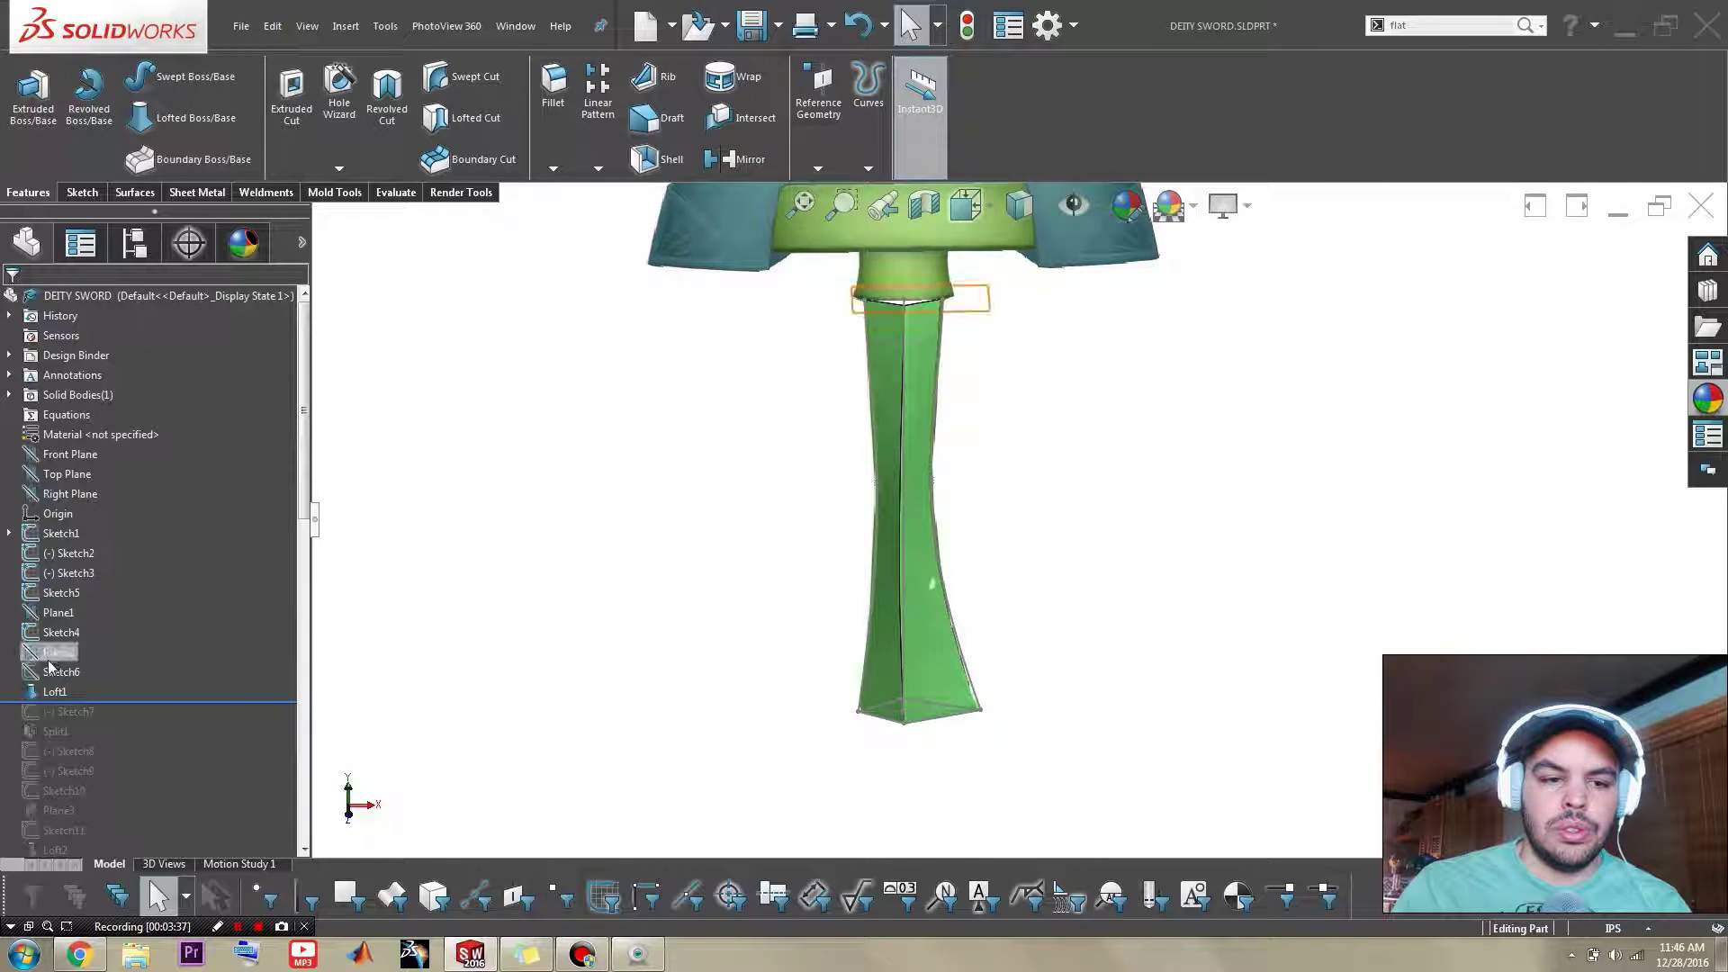
left_click(54, 691)
left_click(760, 668)
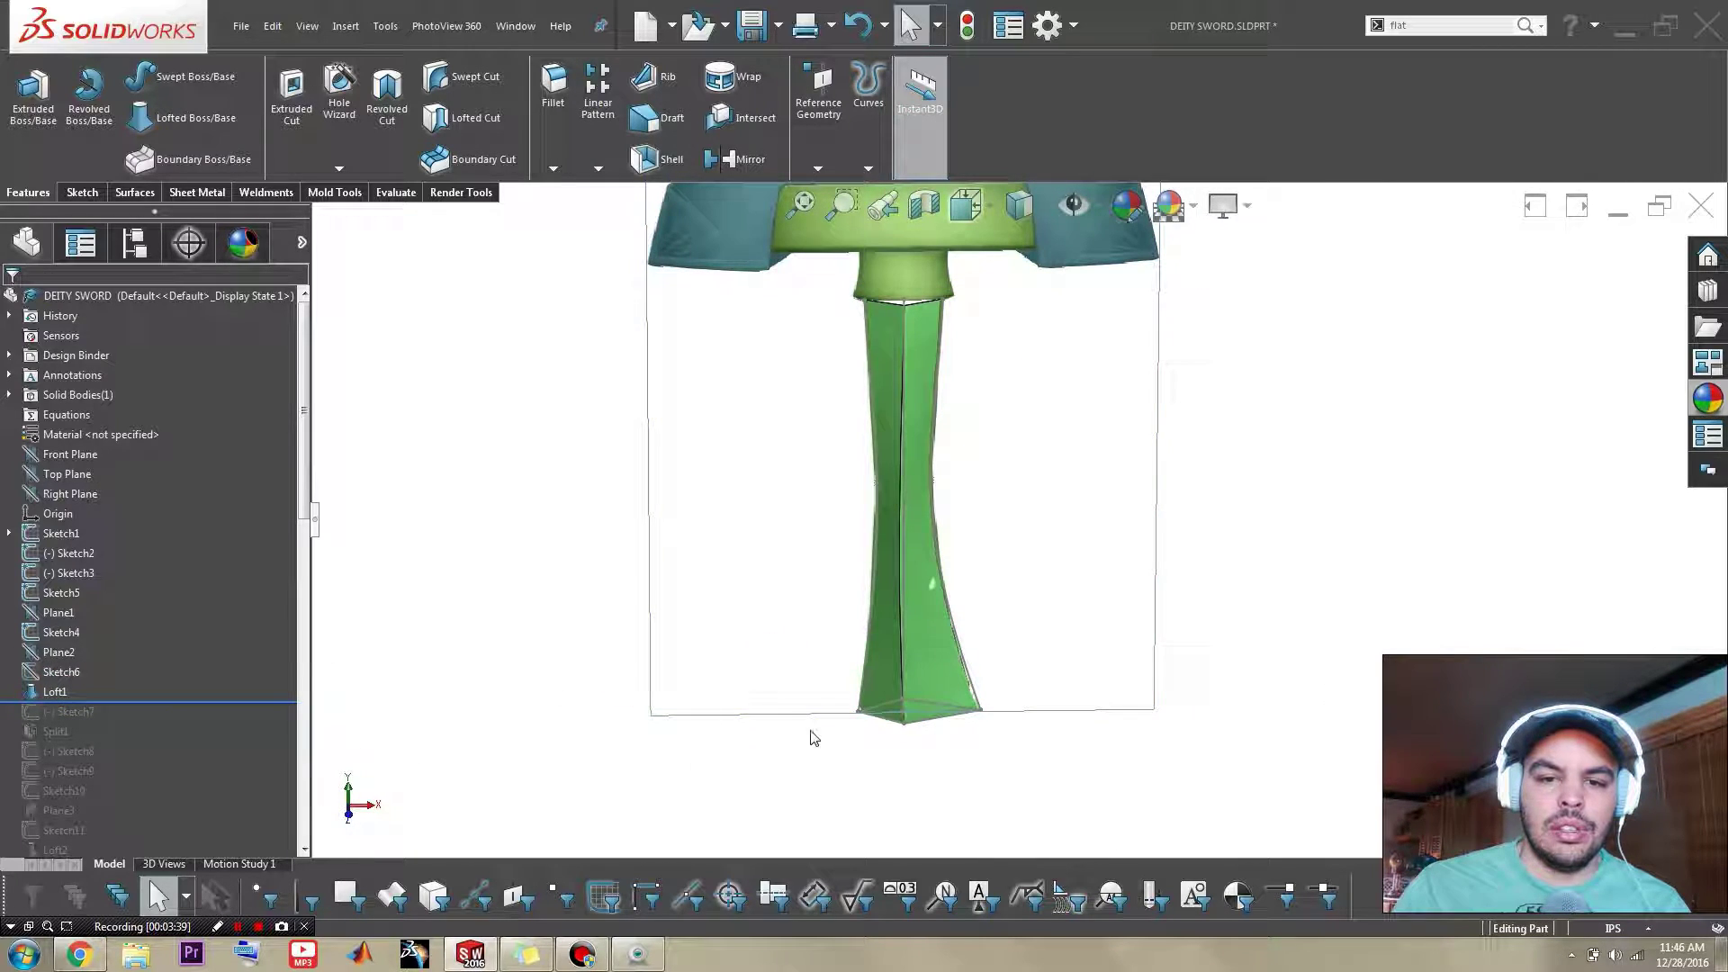
Step: Orbit and zoom around the tapered lofted handle and the guard above it
middle_click_drag(812, 734, 1149, 366)
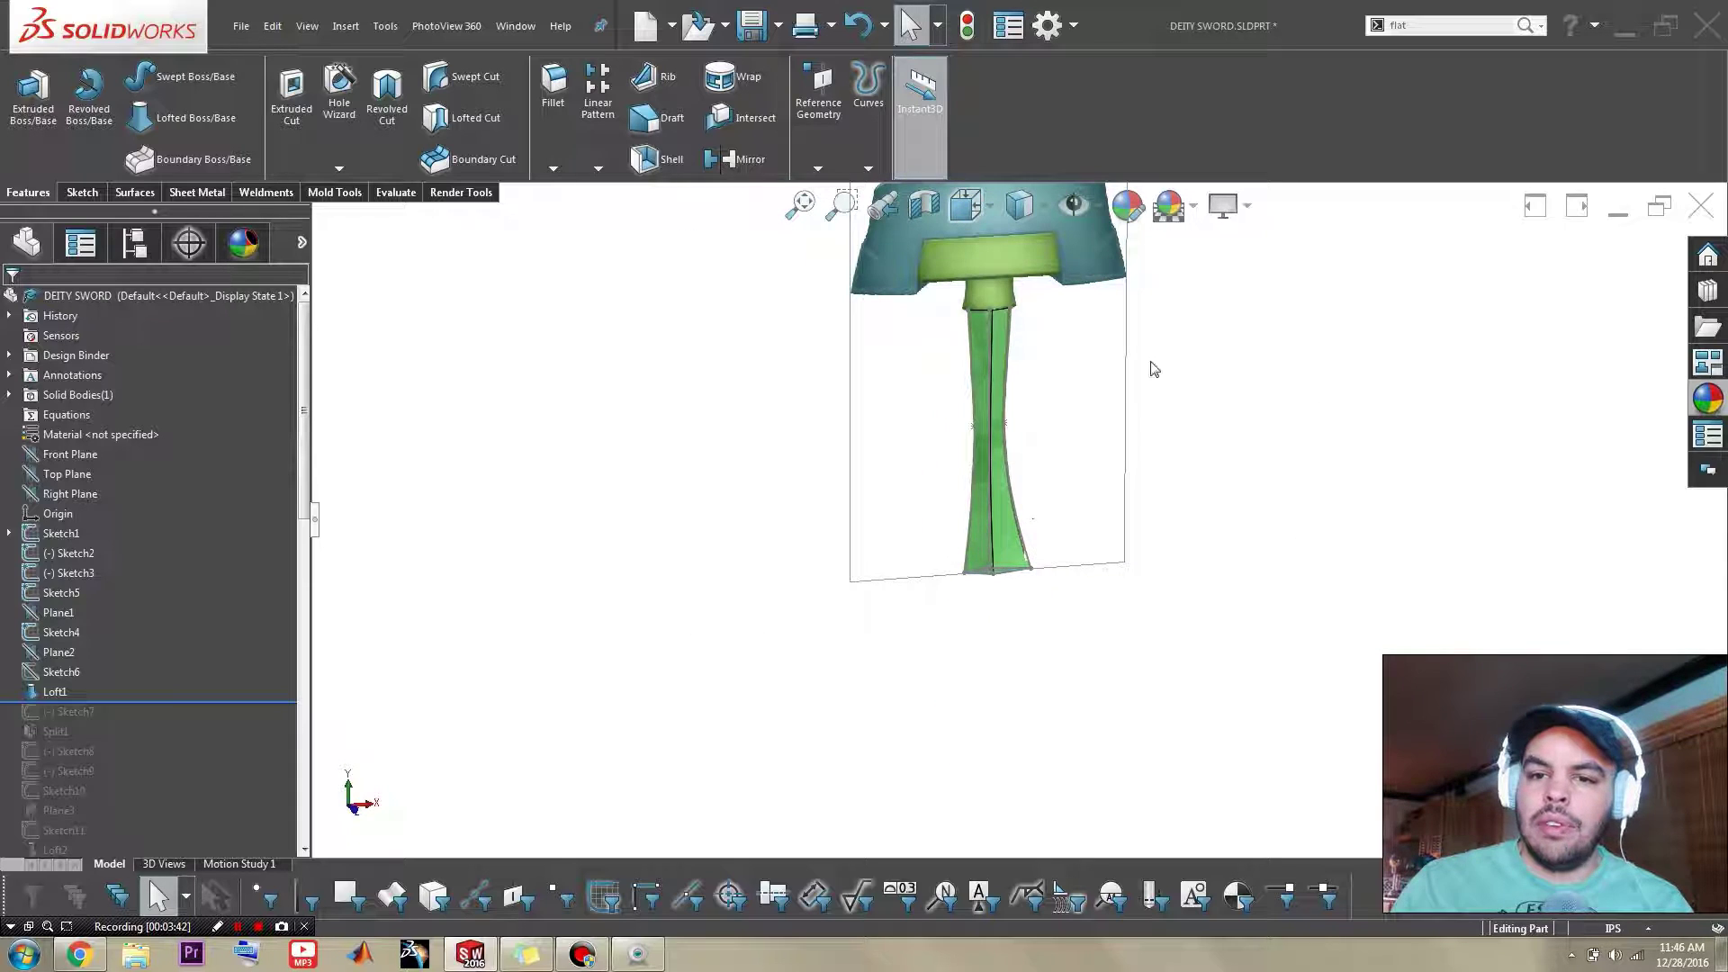
left_click(1227, 203)
left_click(1176, 474)
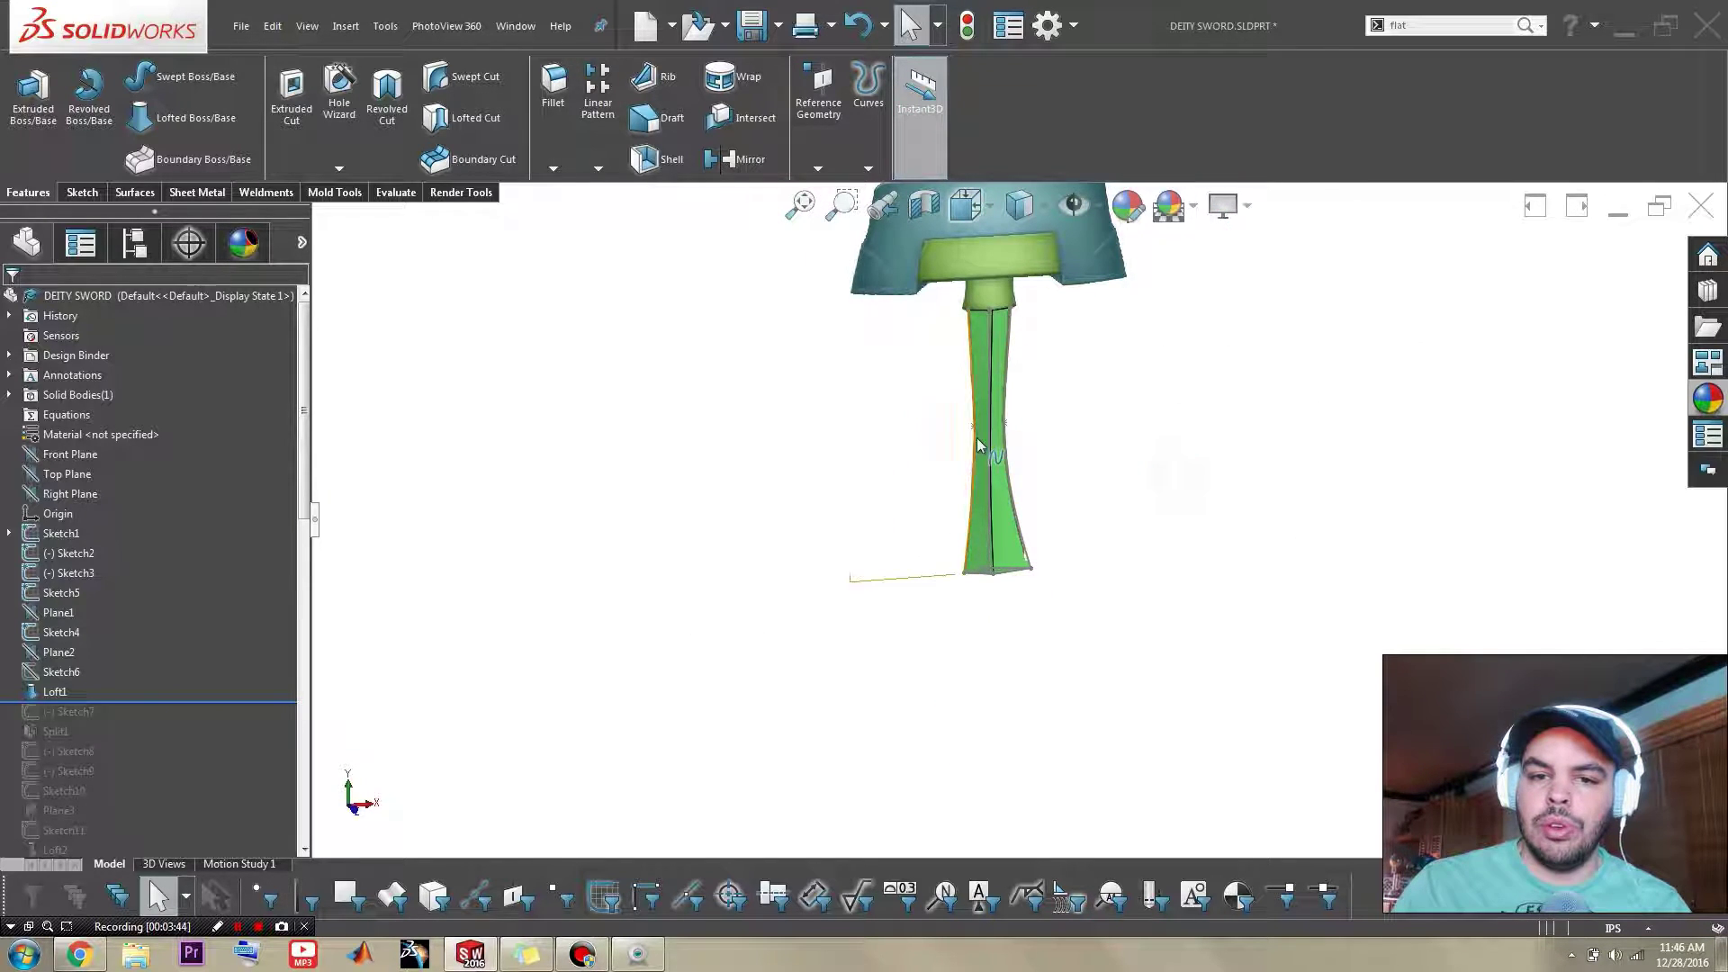
scroll(1118, 435, "down", 3)
scroll(1089, 306, "down", 5)
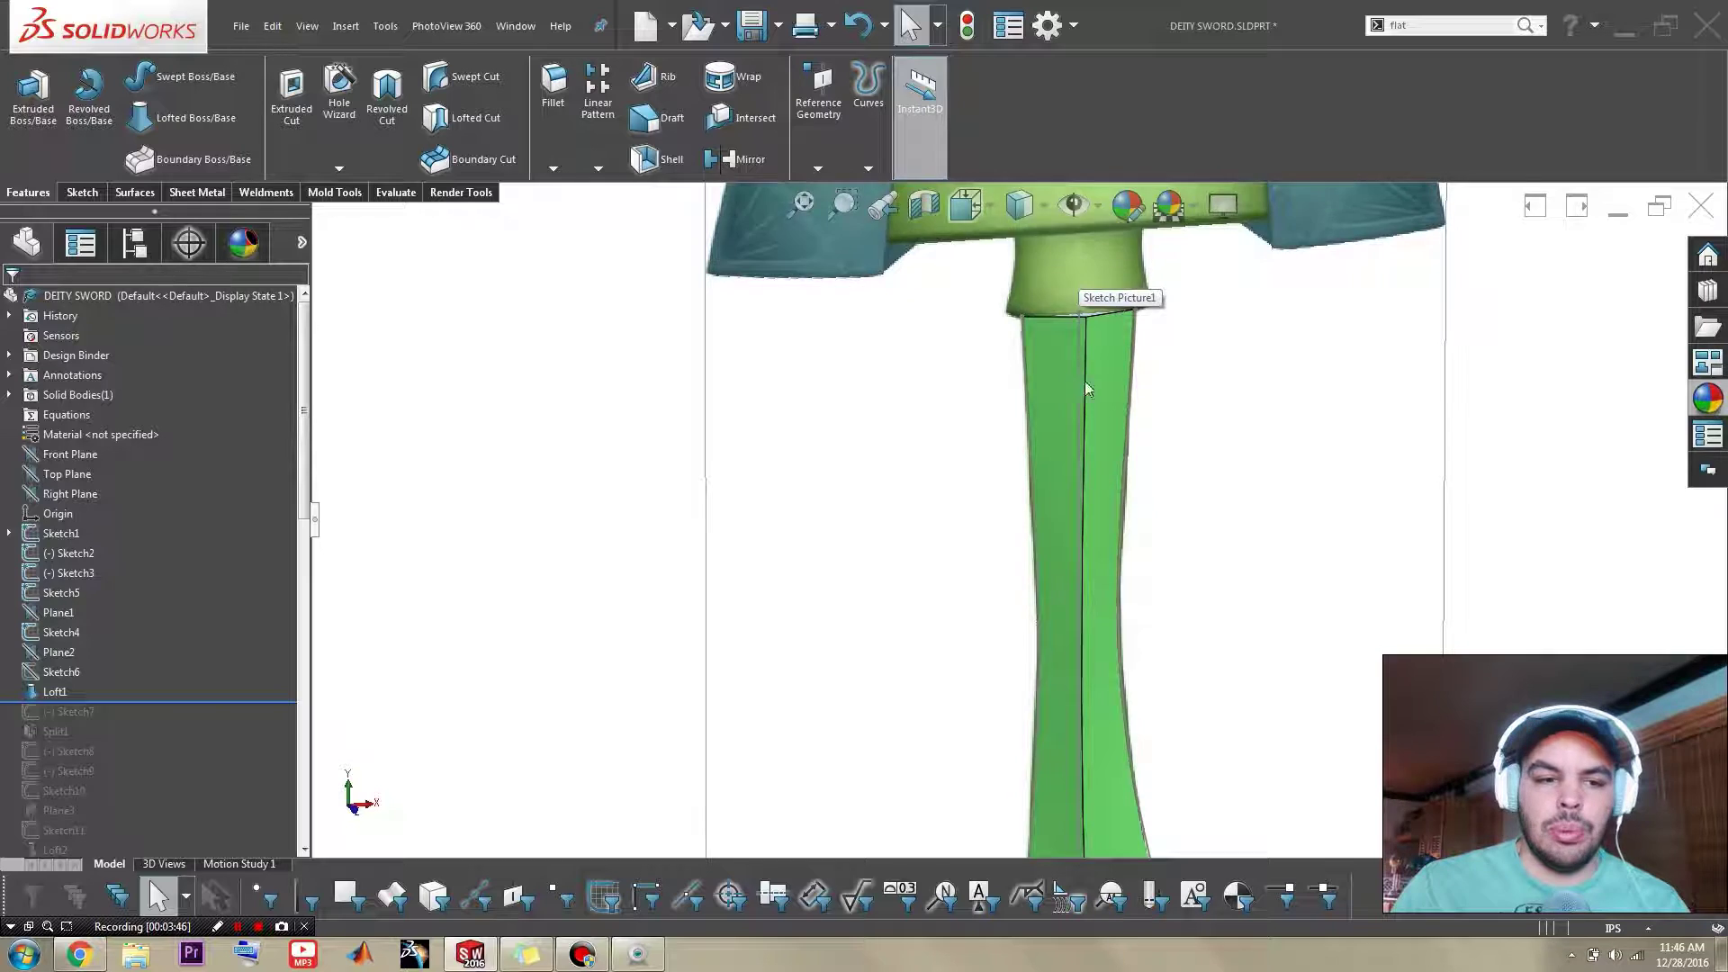
scroll(995, 617, "up", 3)
scroll(1053, 501, "down", 5)
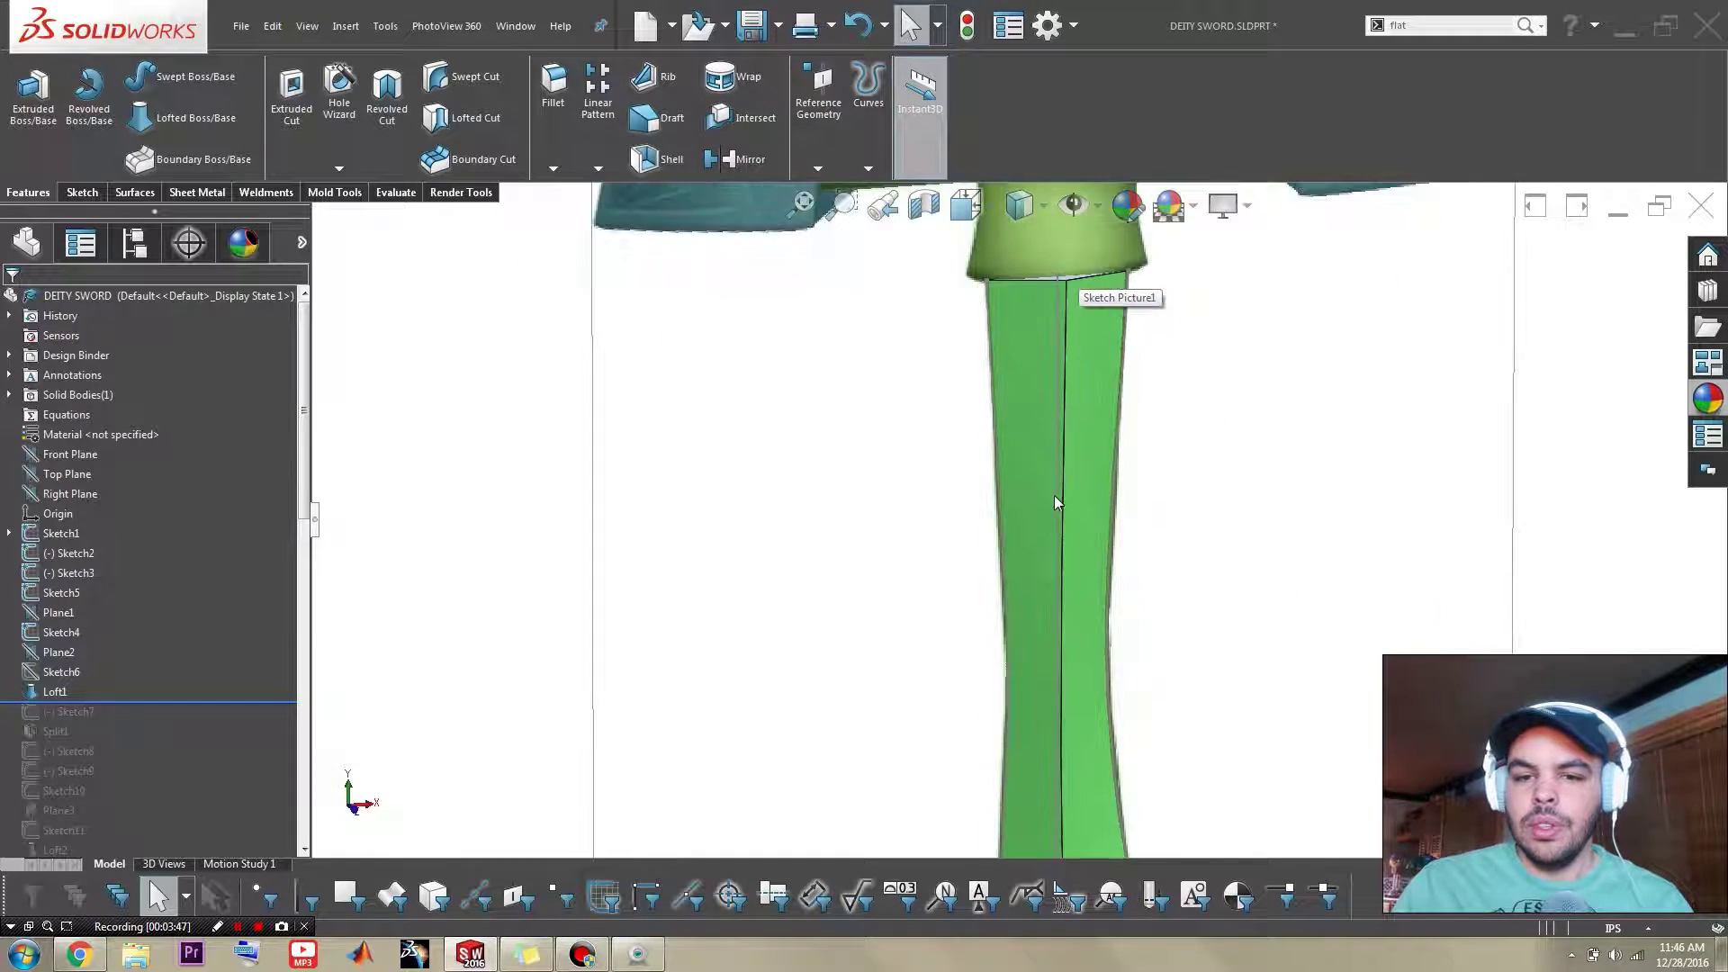
left_click(1087, 363)
middle_click_drag(1087, 362, 1015, 667)
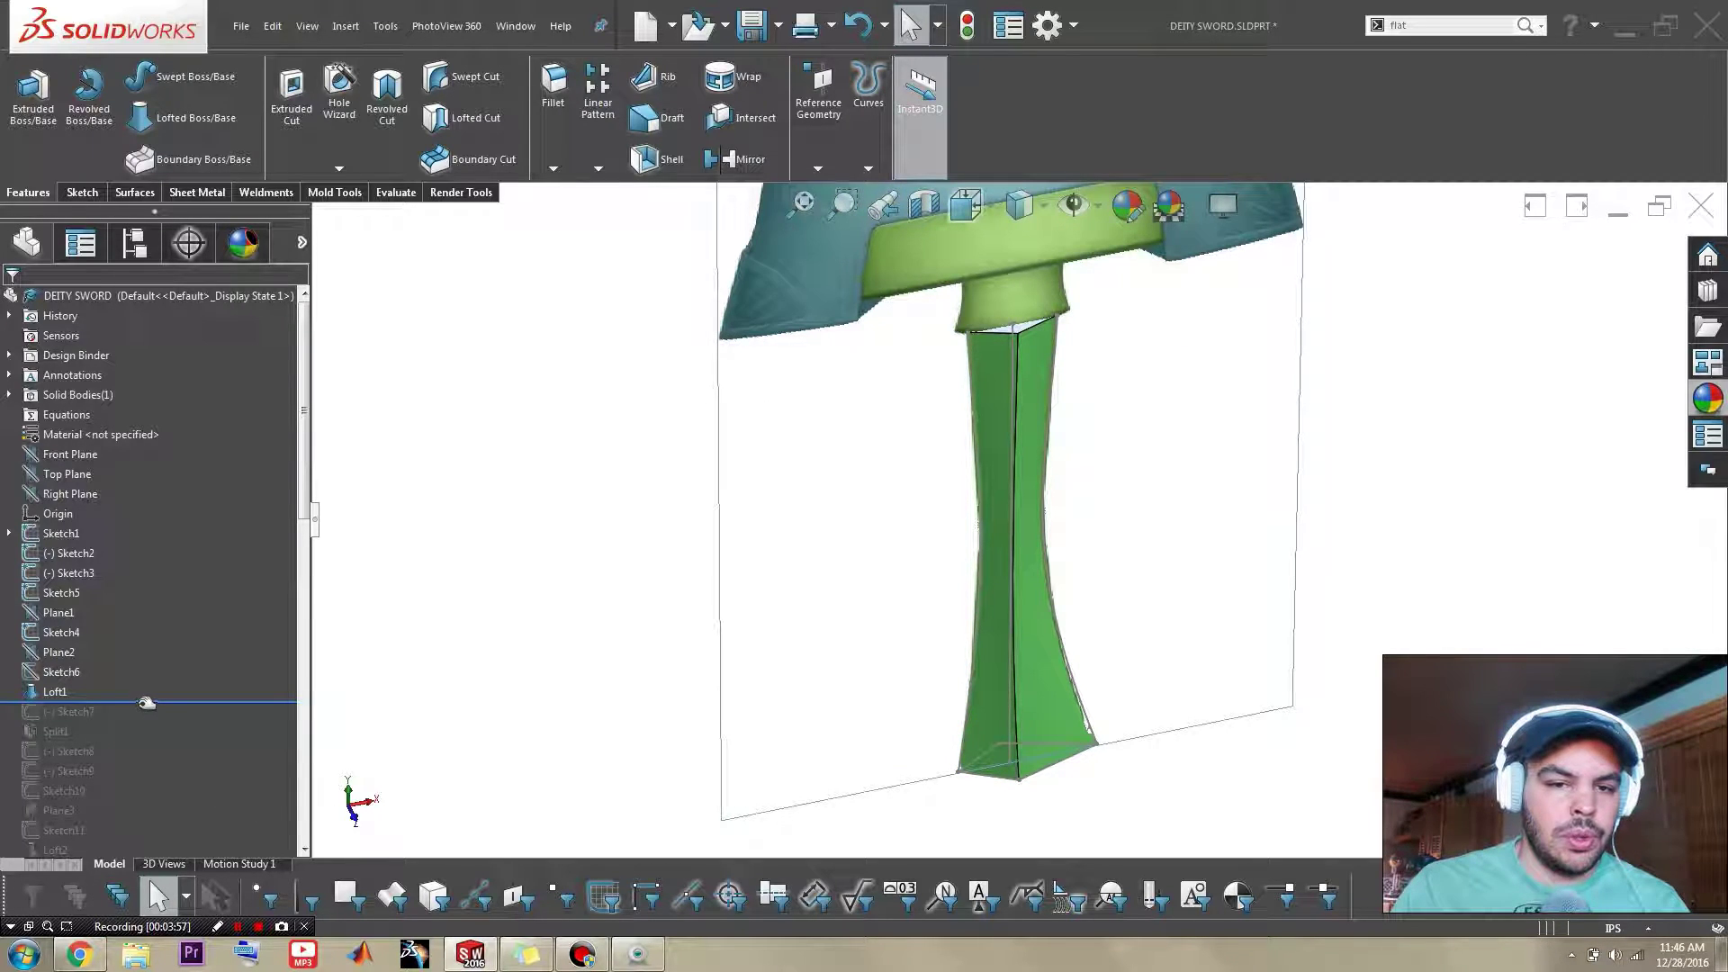
Step: Roll forward to include Sketch7 and orbit to the handle's square end
left_click_drag(140, 701, 135, 720)
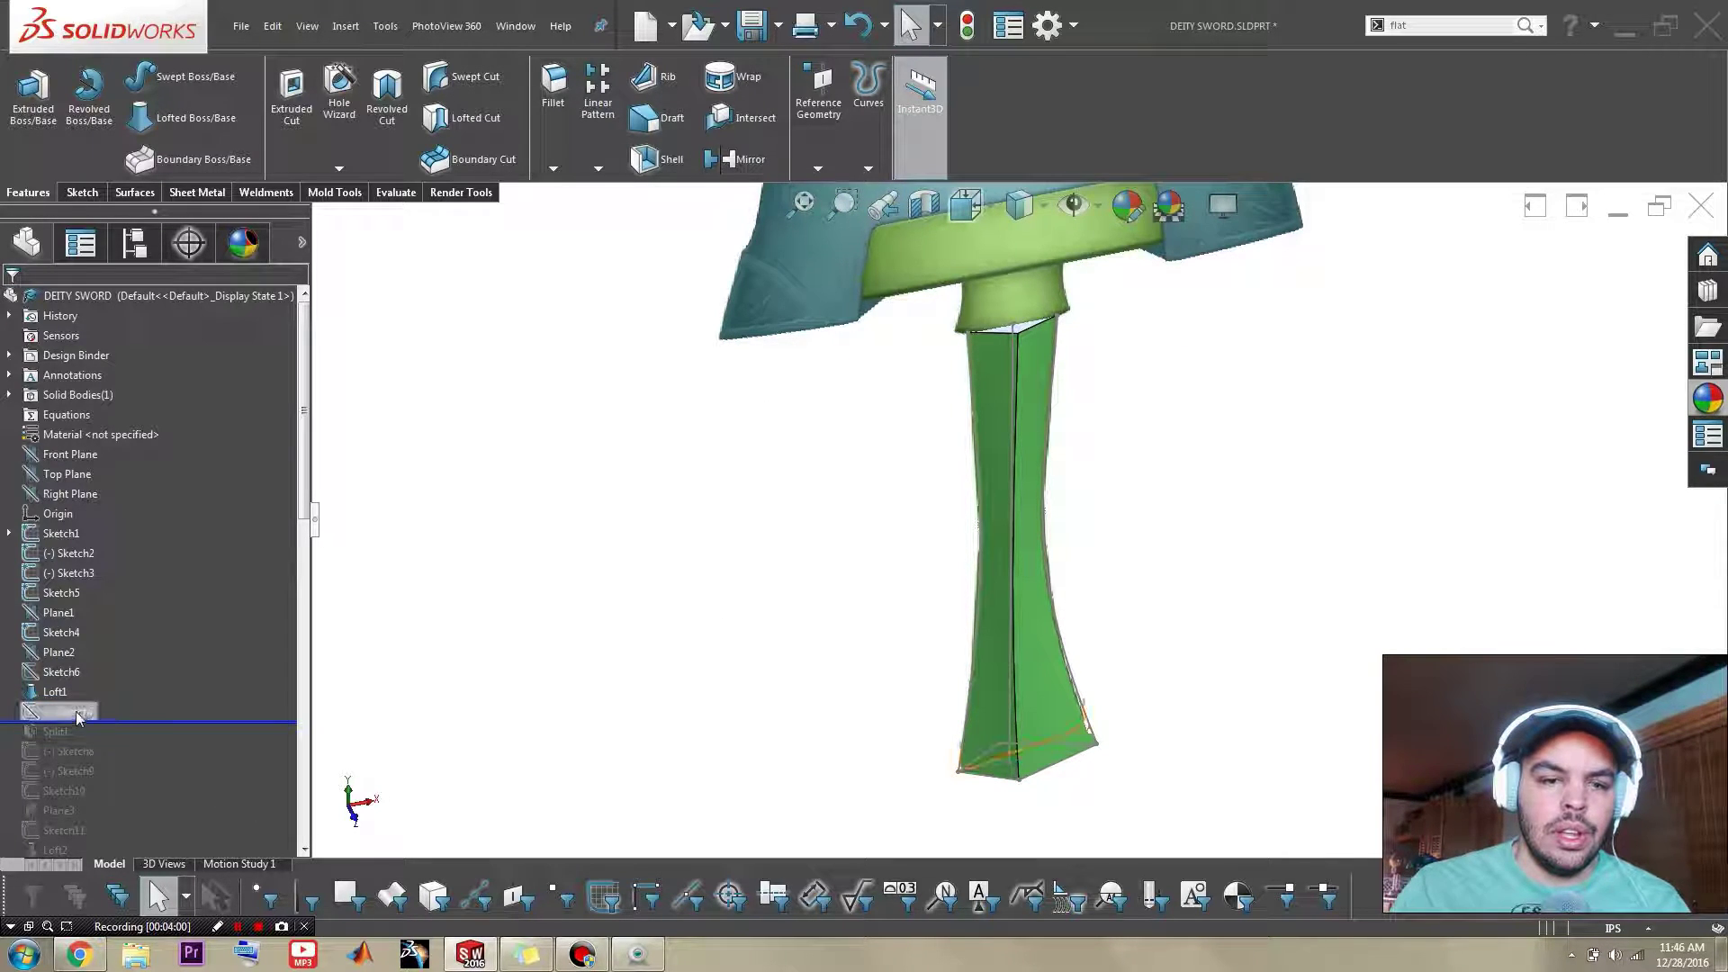
scroll(1024, 399, "down", 5)
scroll(978, 336, "up", 3)
scroll(1051, 455, "down", 3)
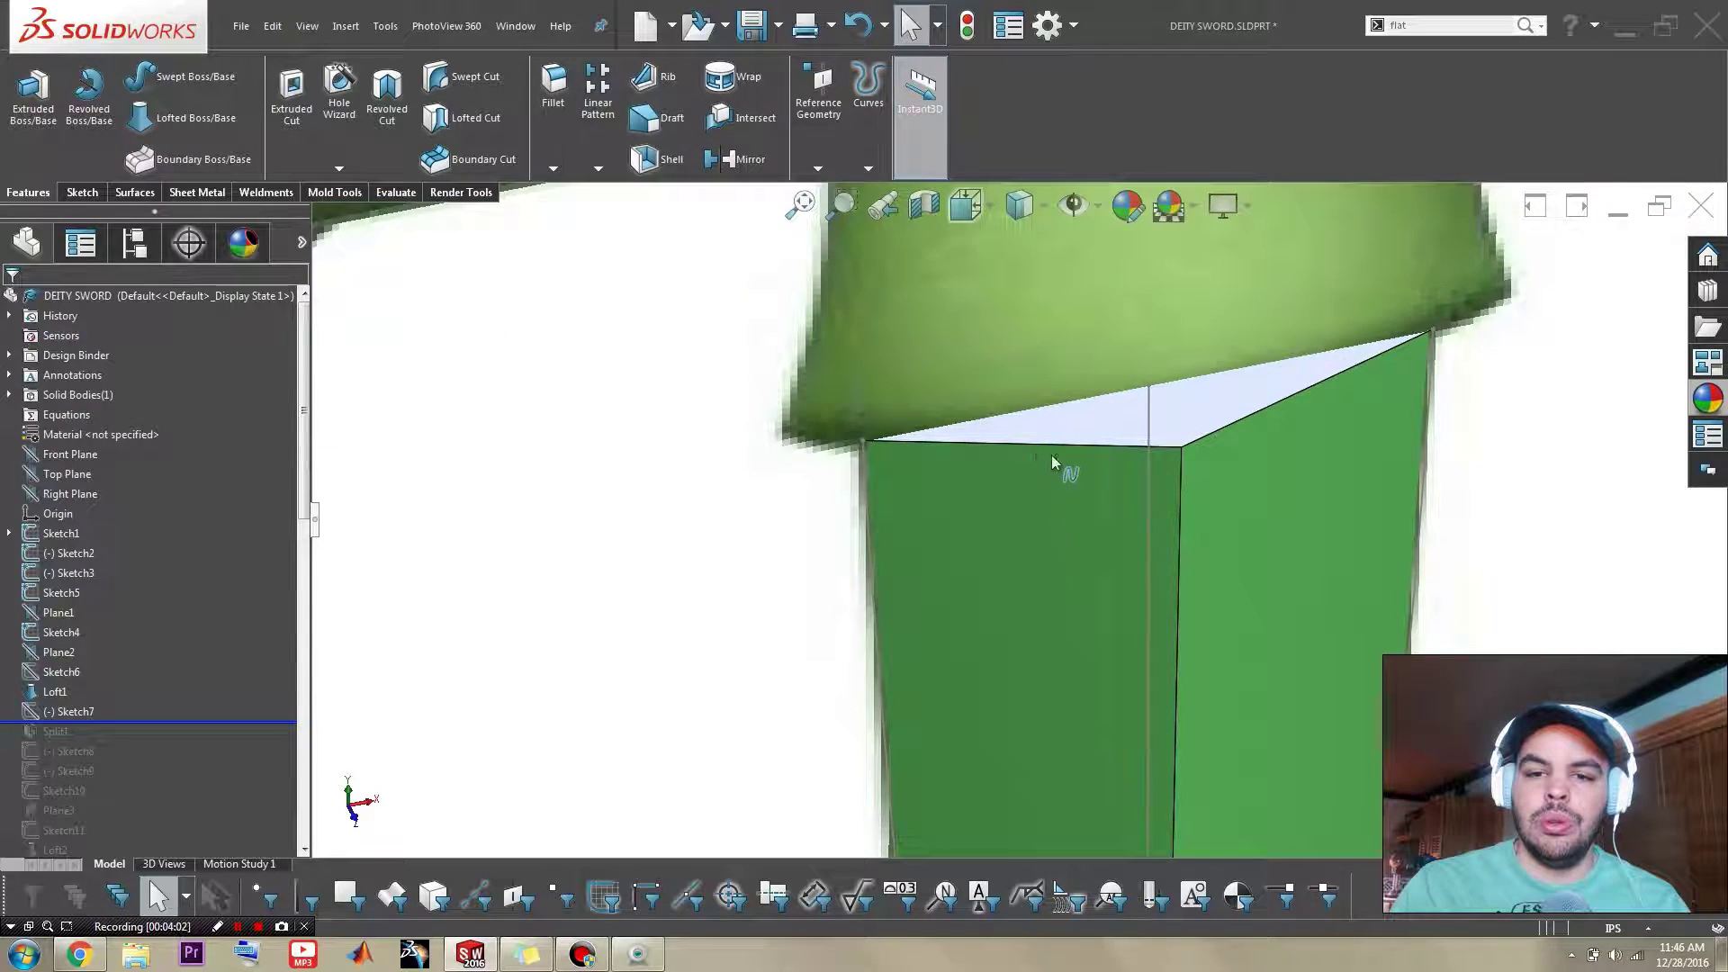
mouse_move(1051, 455)
middle_mouse_down()
mouse_move(936, 340)
mouse_move(866, 389)
middle_mouse_up()
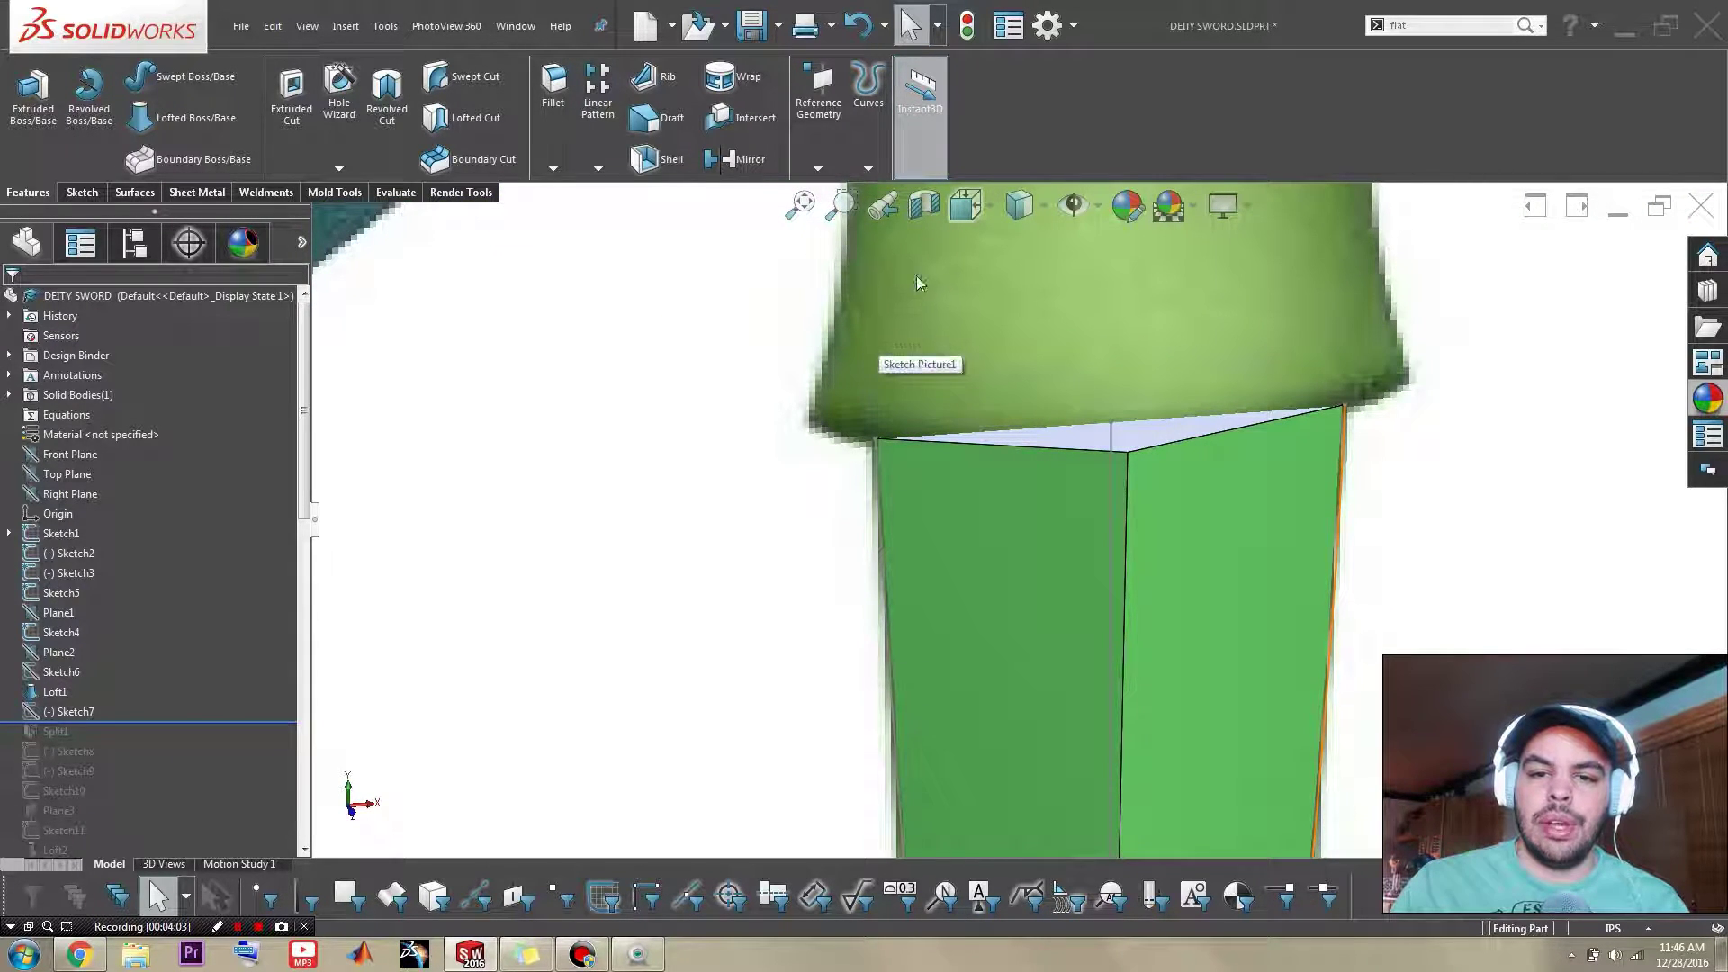
scroll(880, 281, "up", 5)
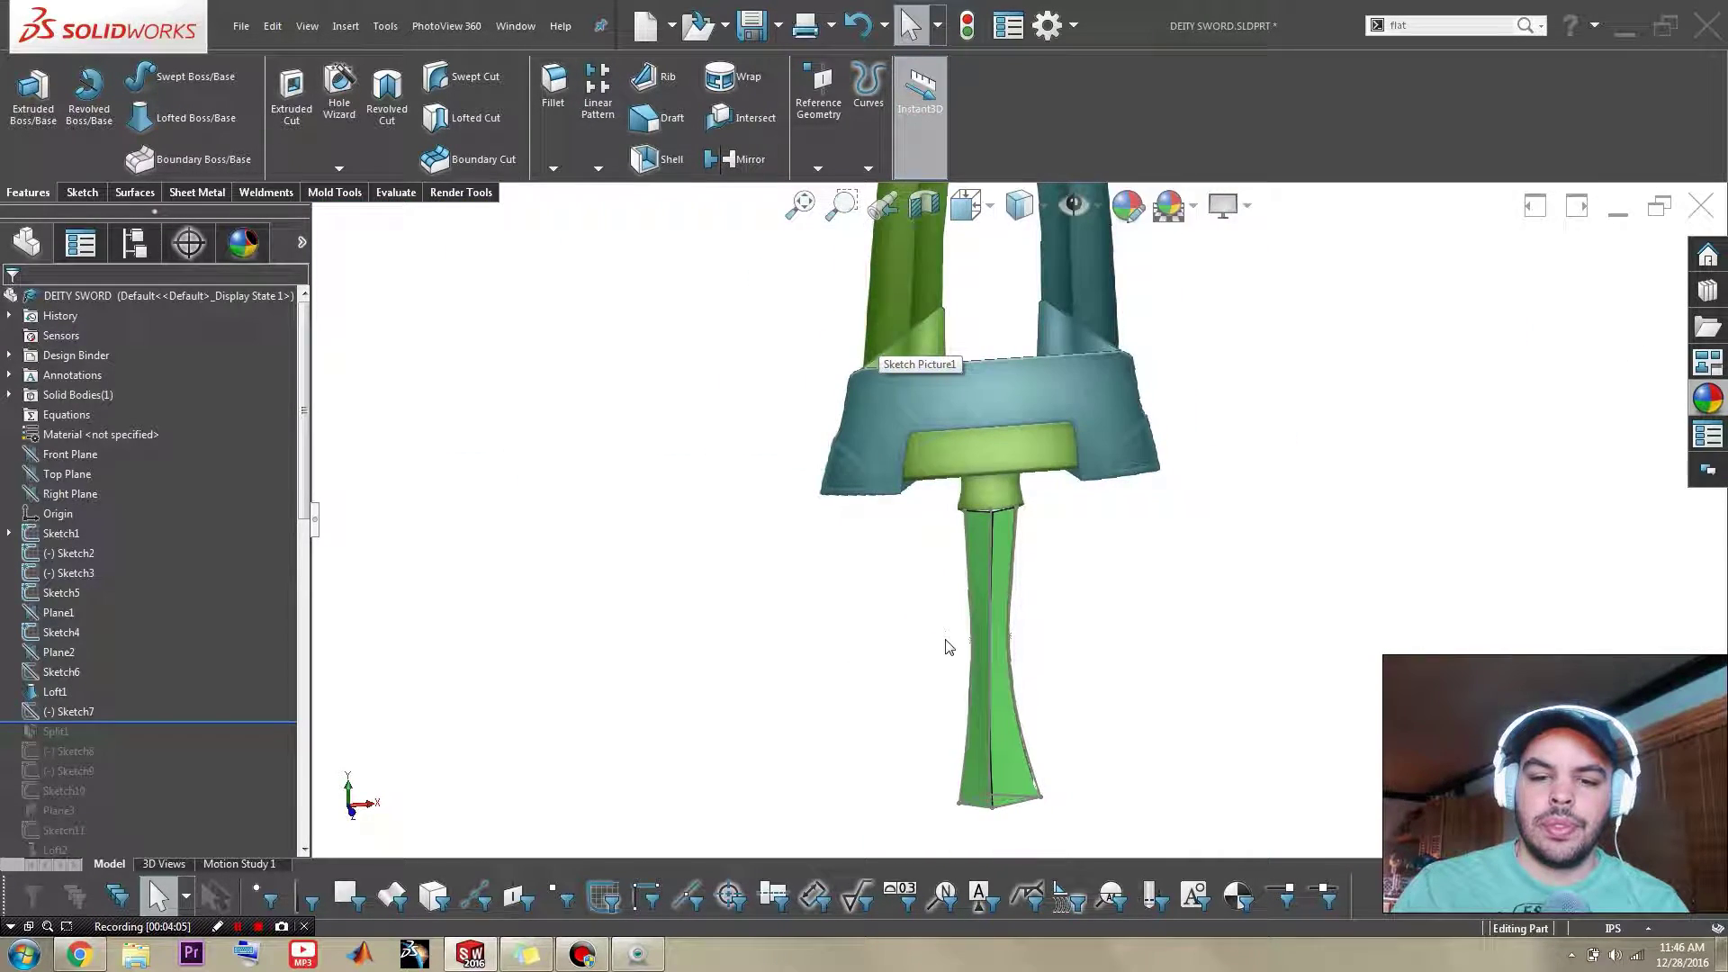
scroll(945, 644, "down", 2)
mouse_move(973, 704)
middle_mouse_down()
mouse_move(1067, 747)
mouse_move(1076, 788)
middle_mouse_up()
scroll(1076, 788, "down", 4)
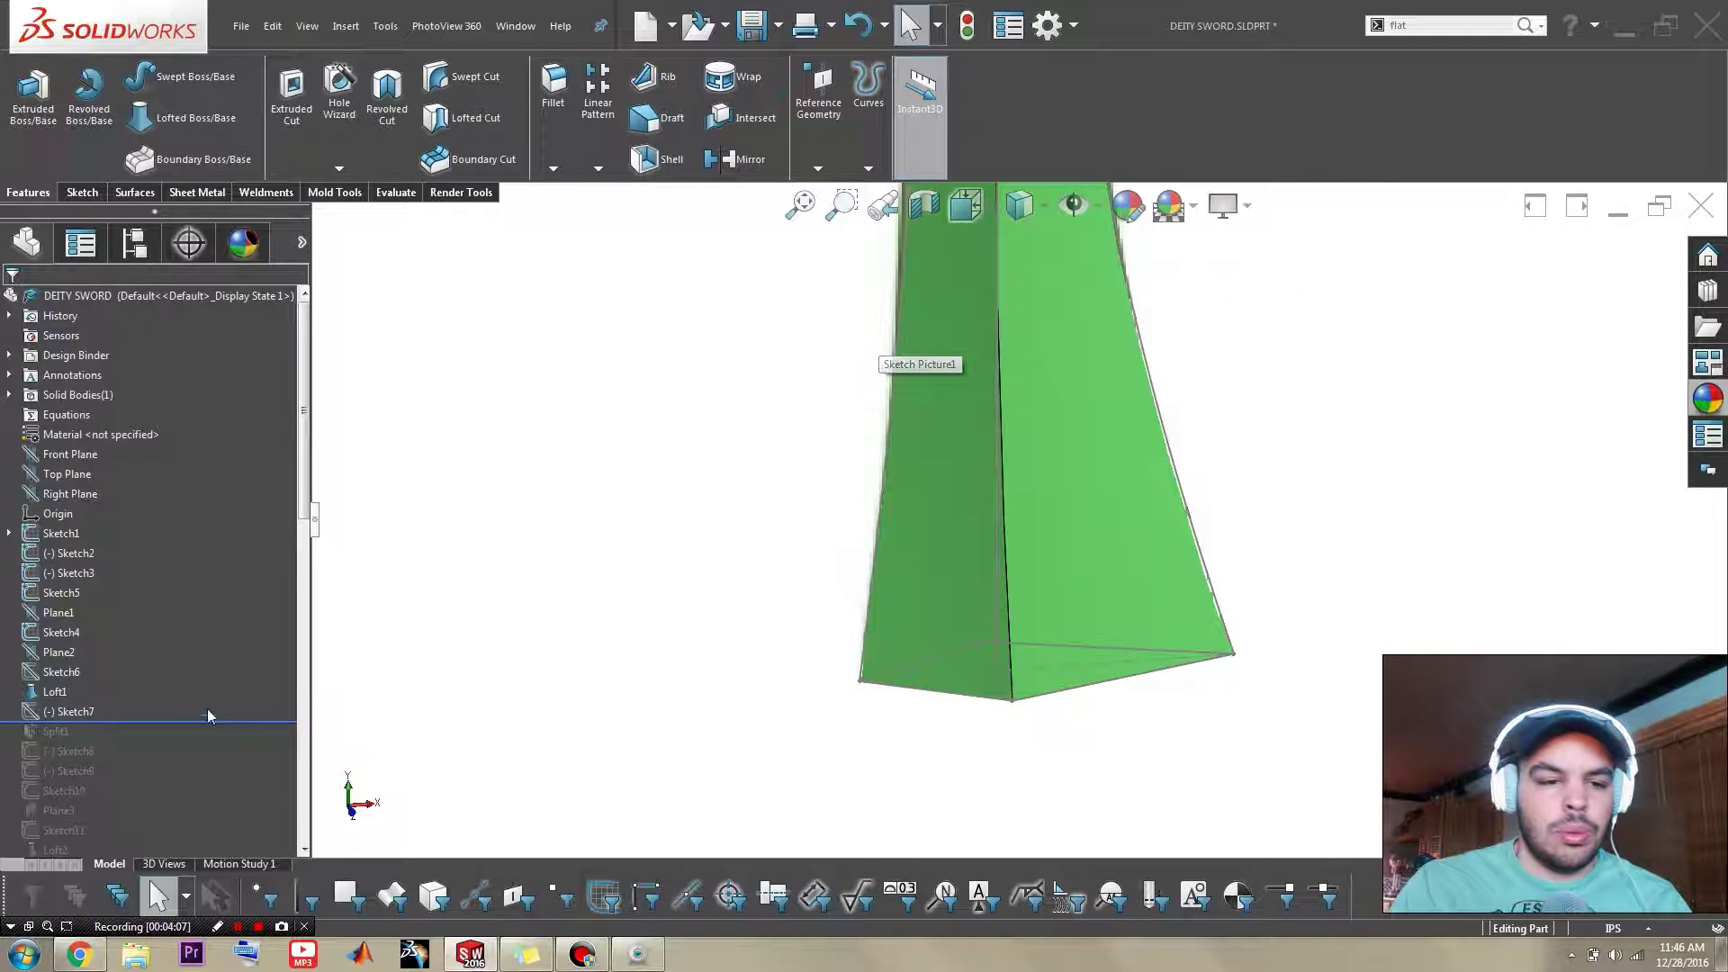
Step: Preview Split1, then roll back to just after Sketch7
mouse_move(124, 721)
left_mouse_down()
mouse_move(122, 740)
mouse_move(116, 719)
left_mouse_up()
left_click(74, 711)
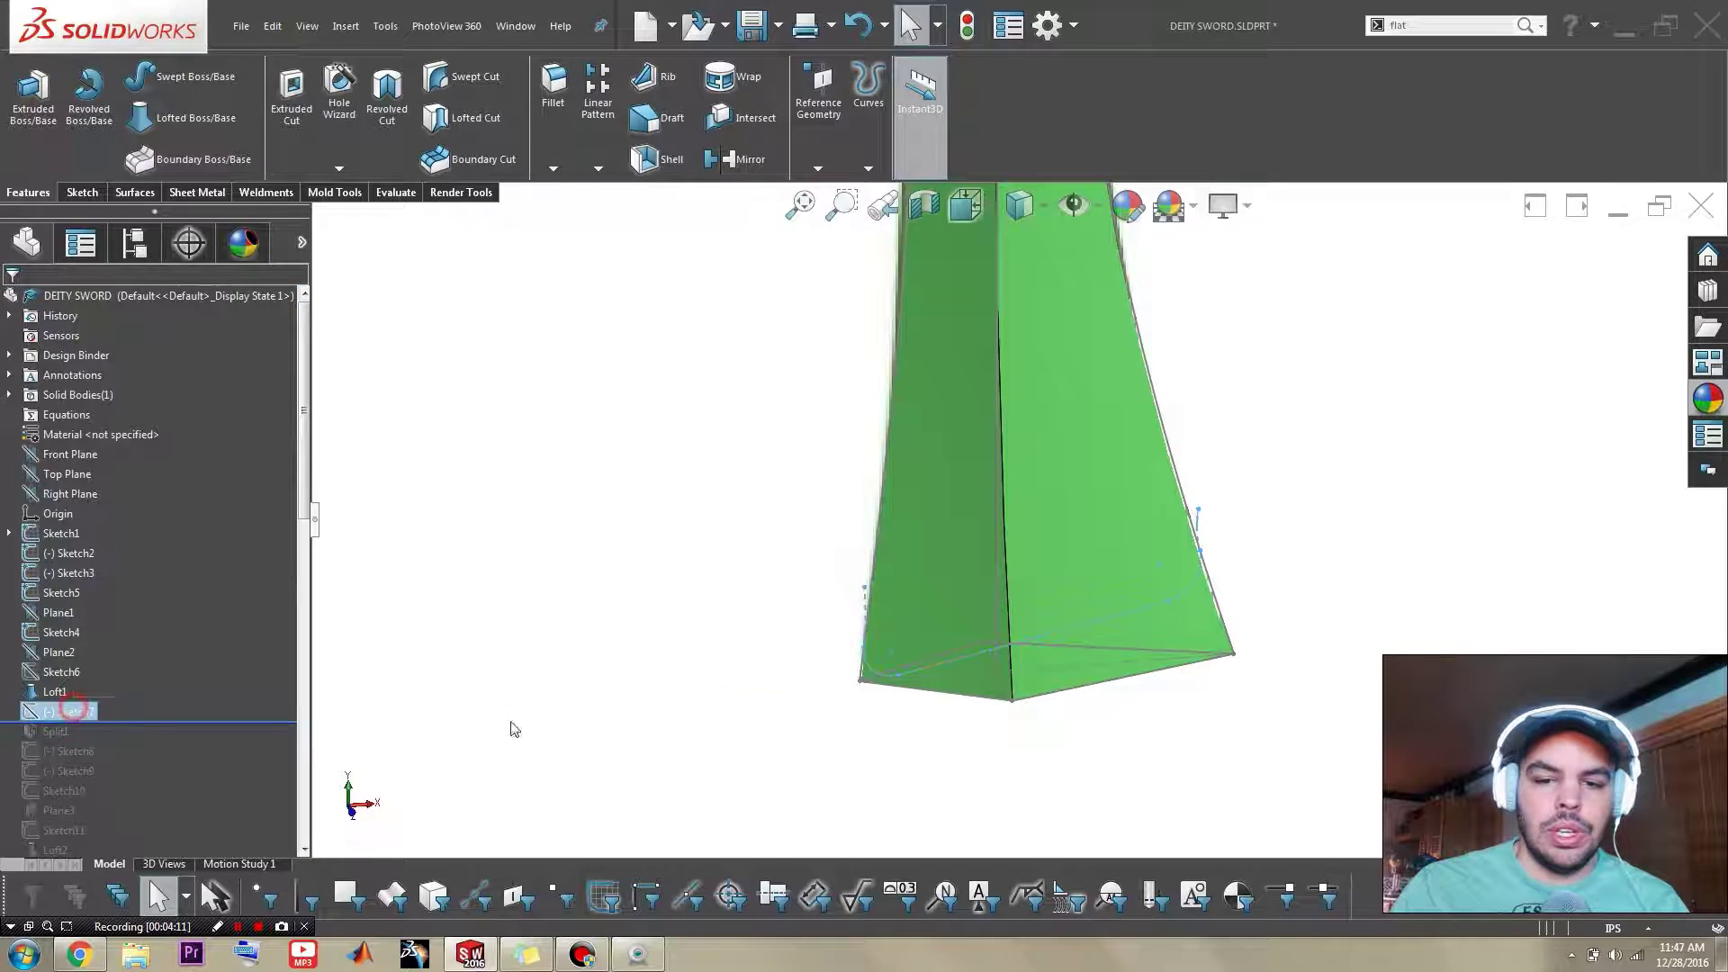
scroll(1035, 720, "down", 2)
middle_click_drag(1035, 720, 1021, 742)
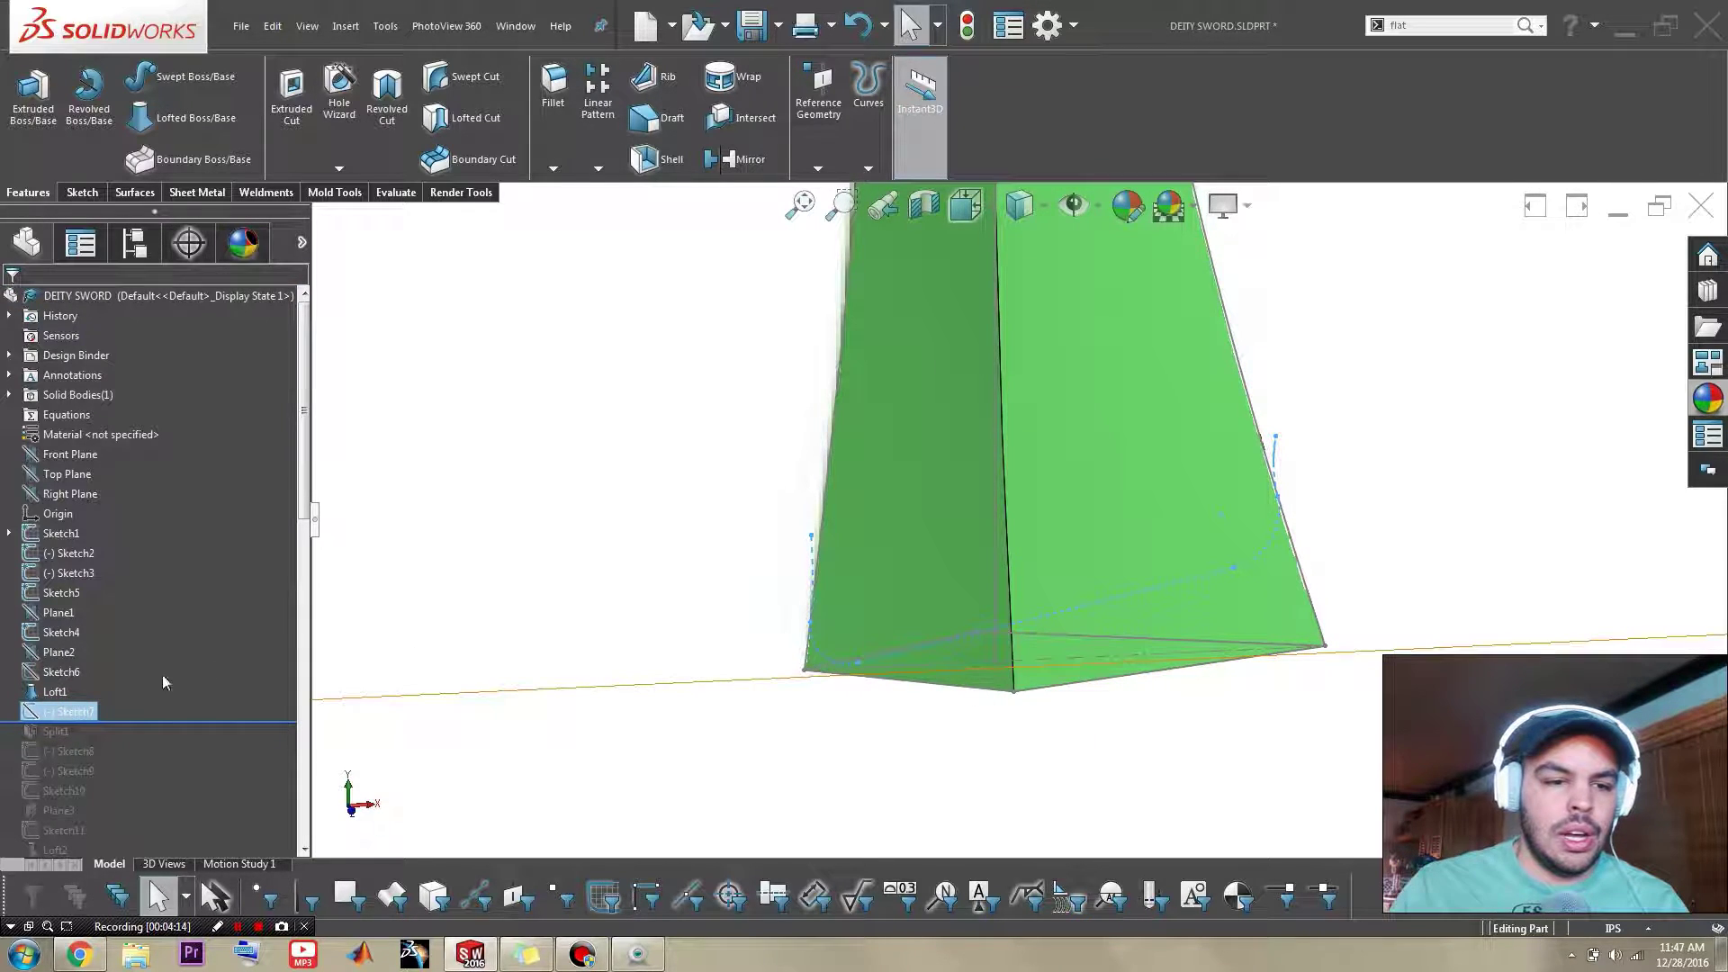
Step: Select Sketch7 and view it front-on (Ctrl+1) to inspect its curved outline
left_click(63, 711)
left_click(778, 743)
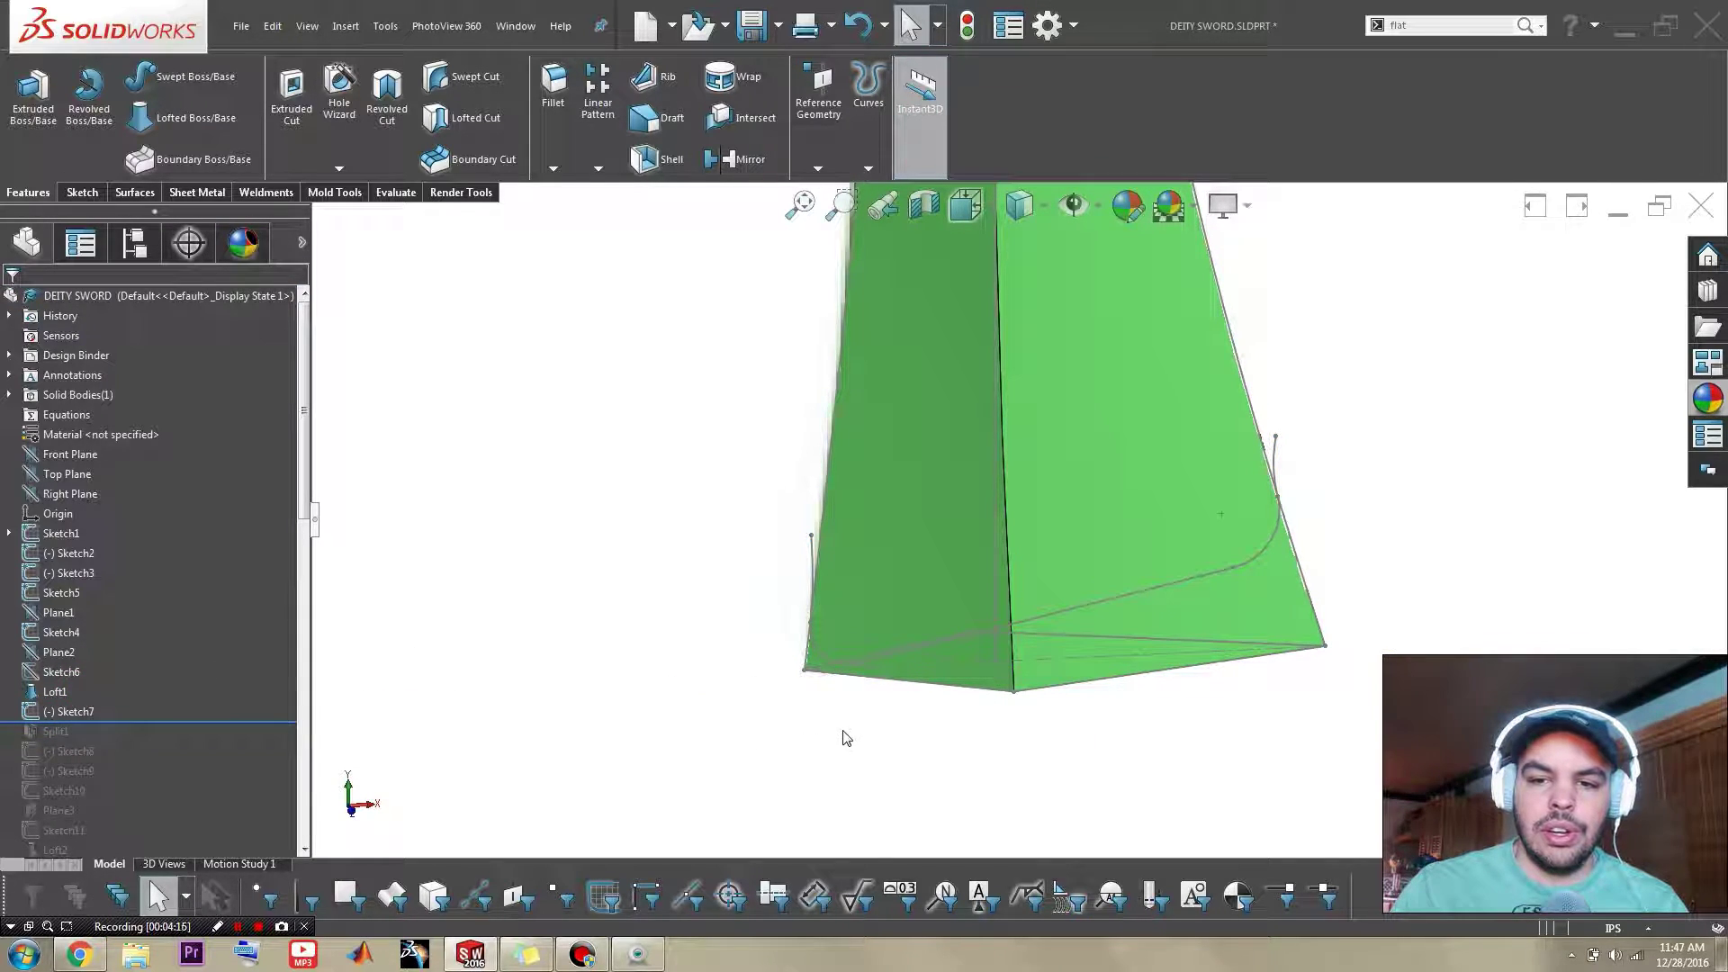
key("ctrl+1")
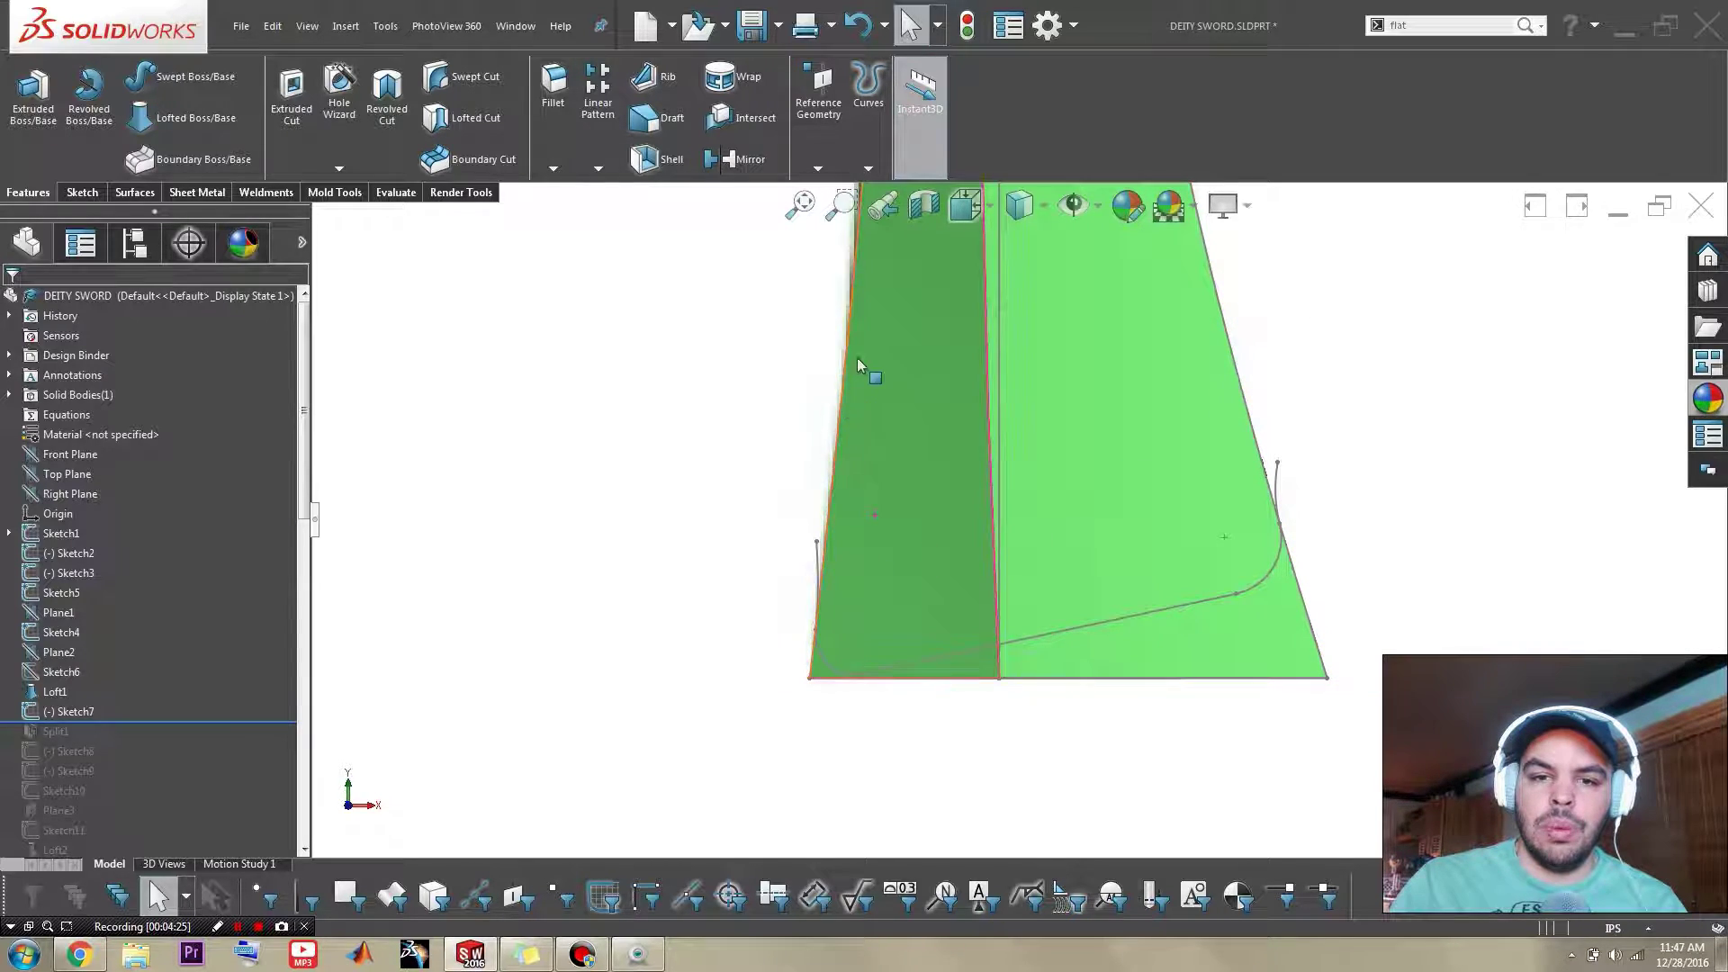
scroll(1267, 432, "down", 5)
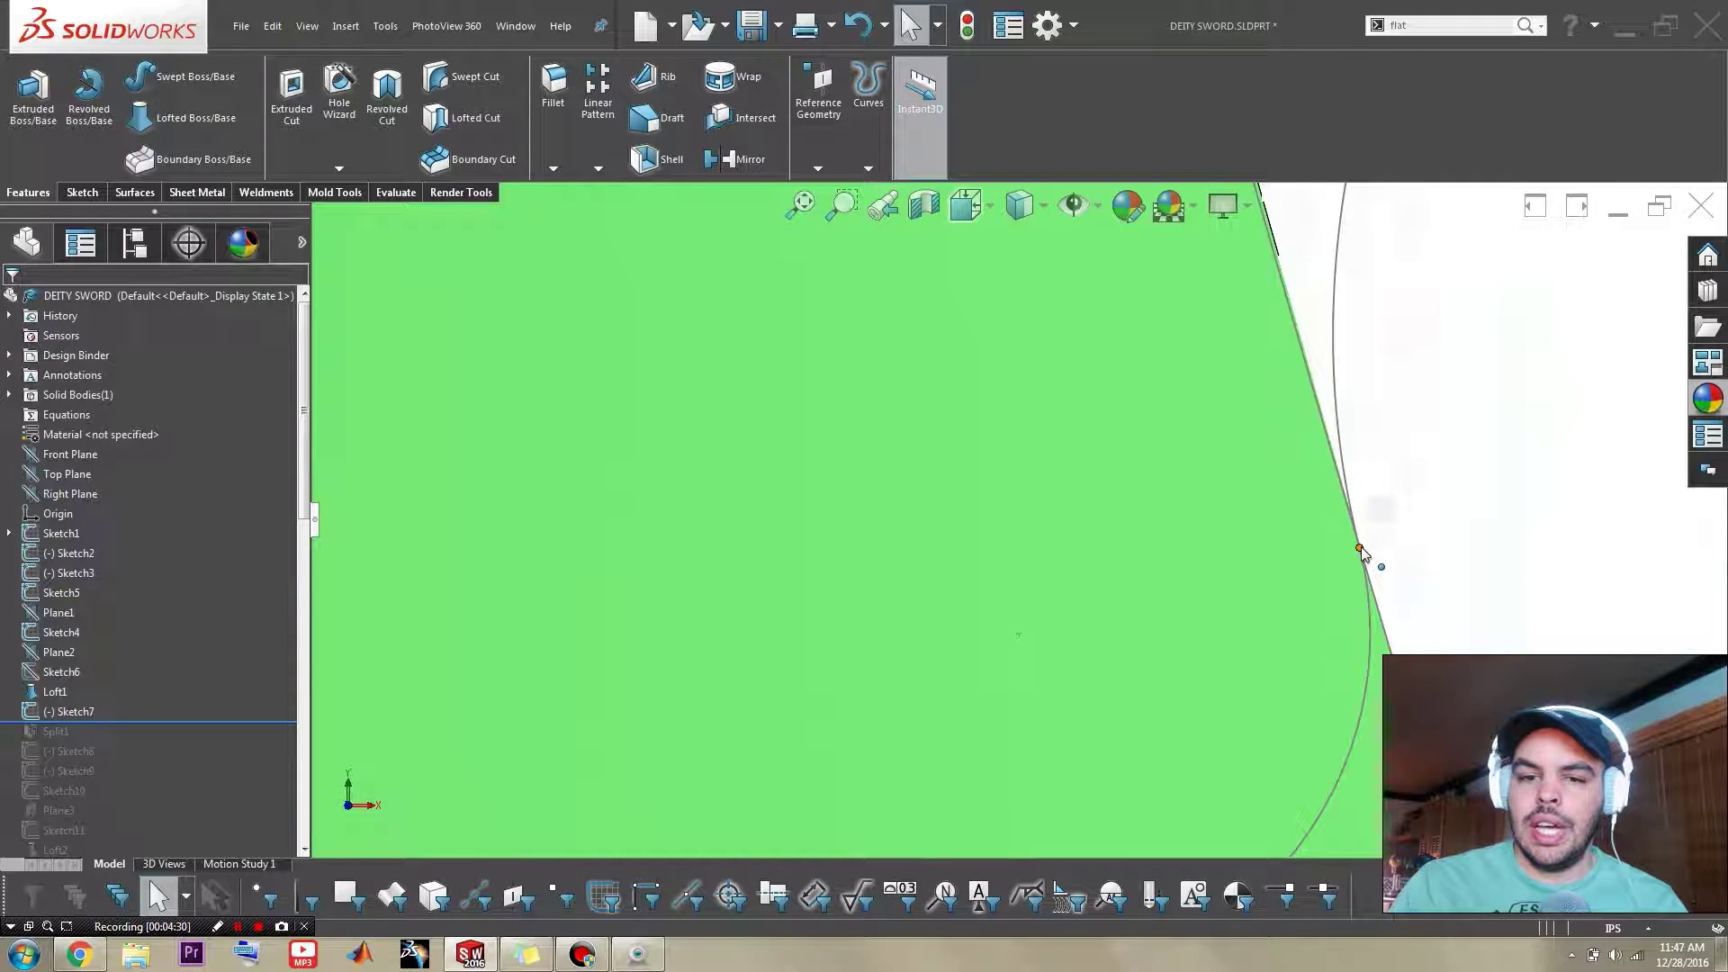
scroll(1313, 327, "up", 6)
scroll(756, 570, "down", 3)
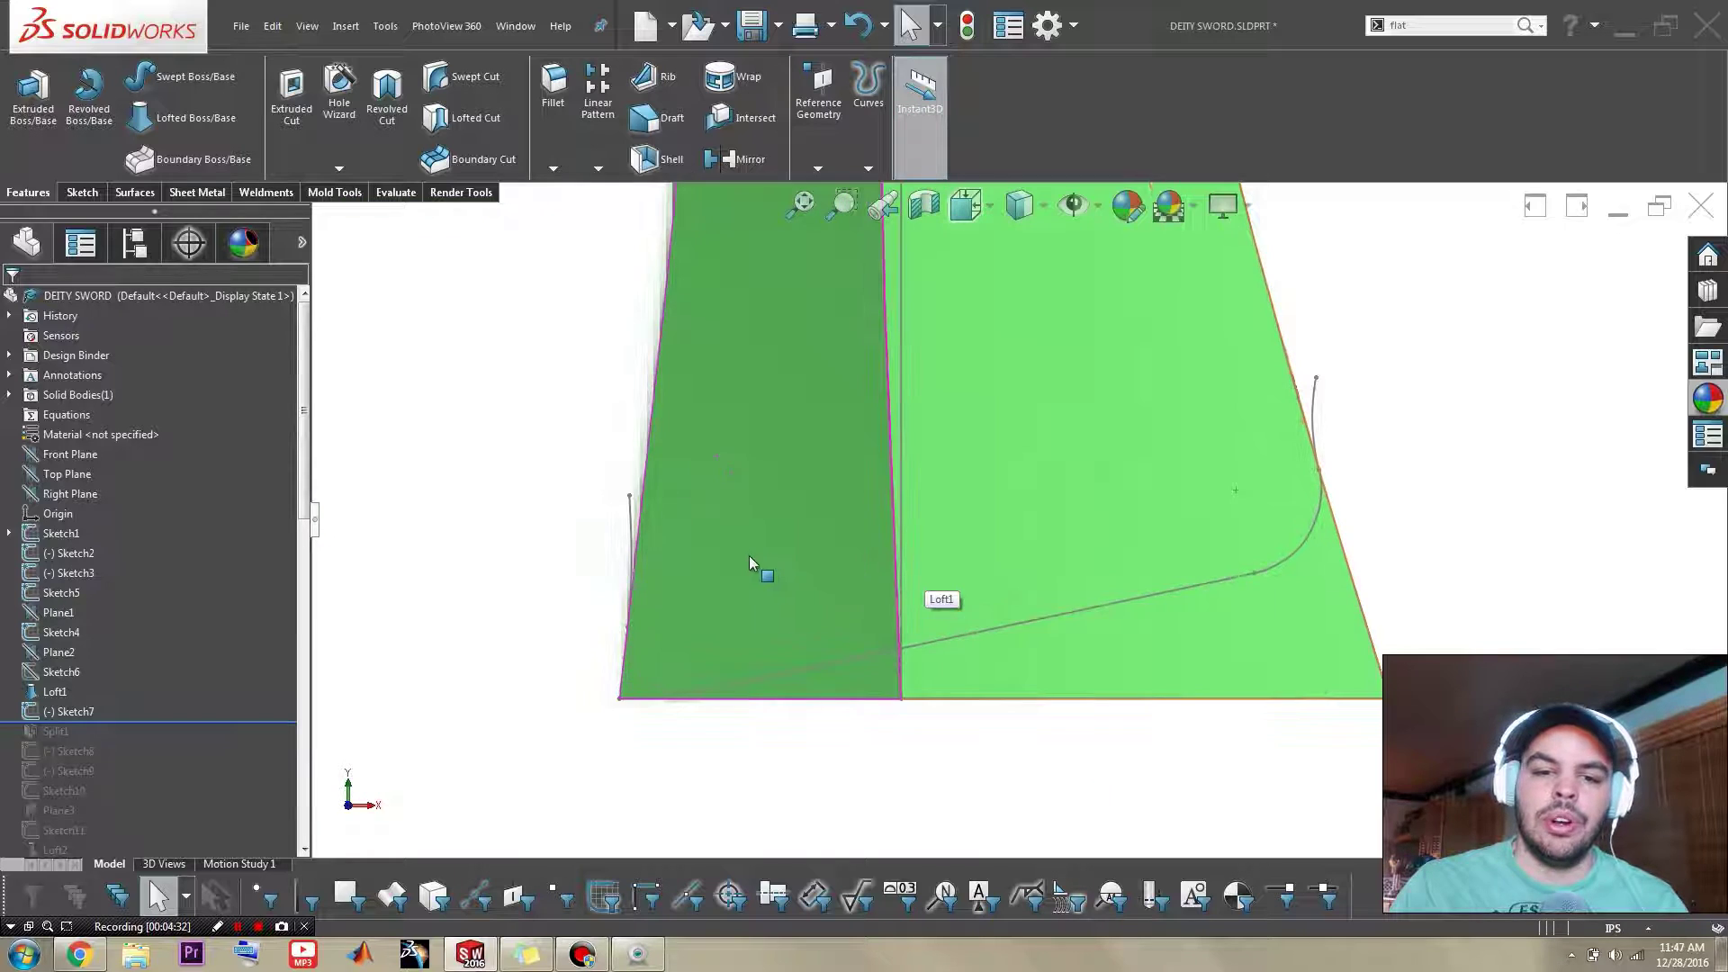
scroll(670, 625, "down", 2)
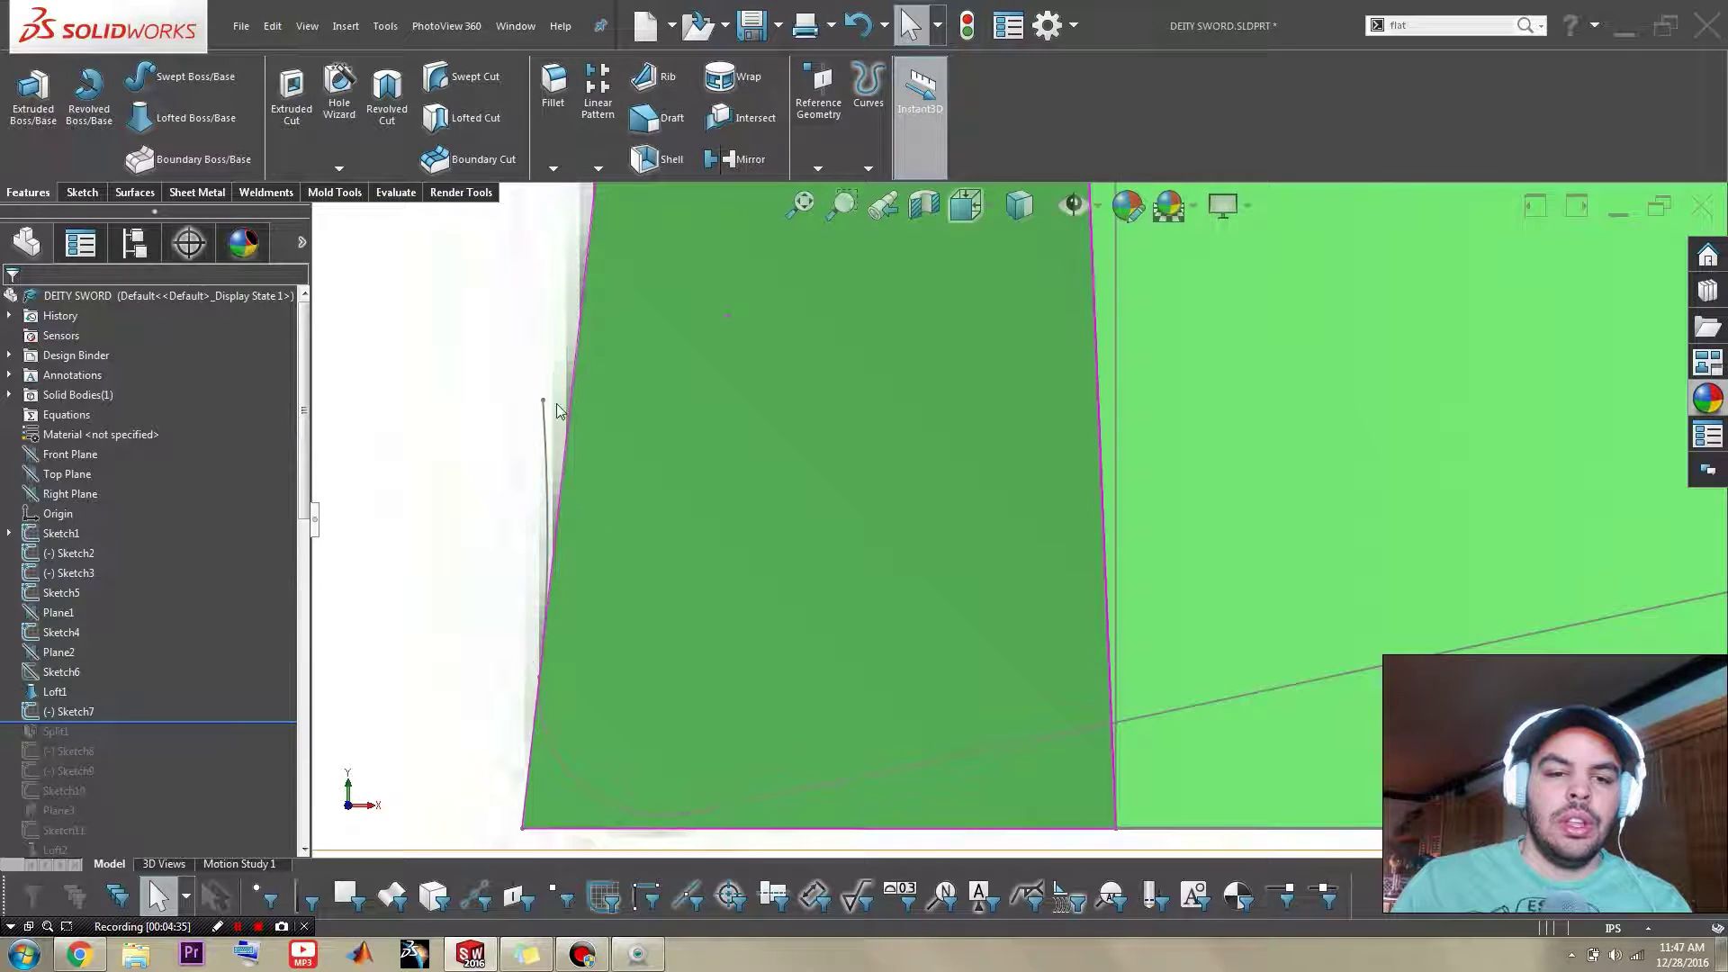
scroll(856, 801, "up", 4)
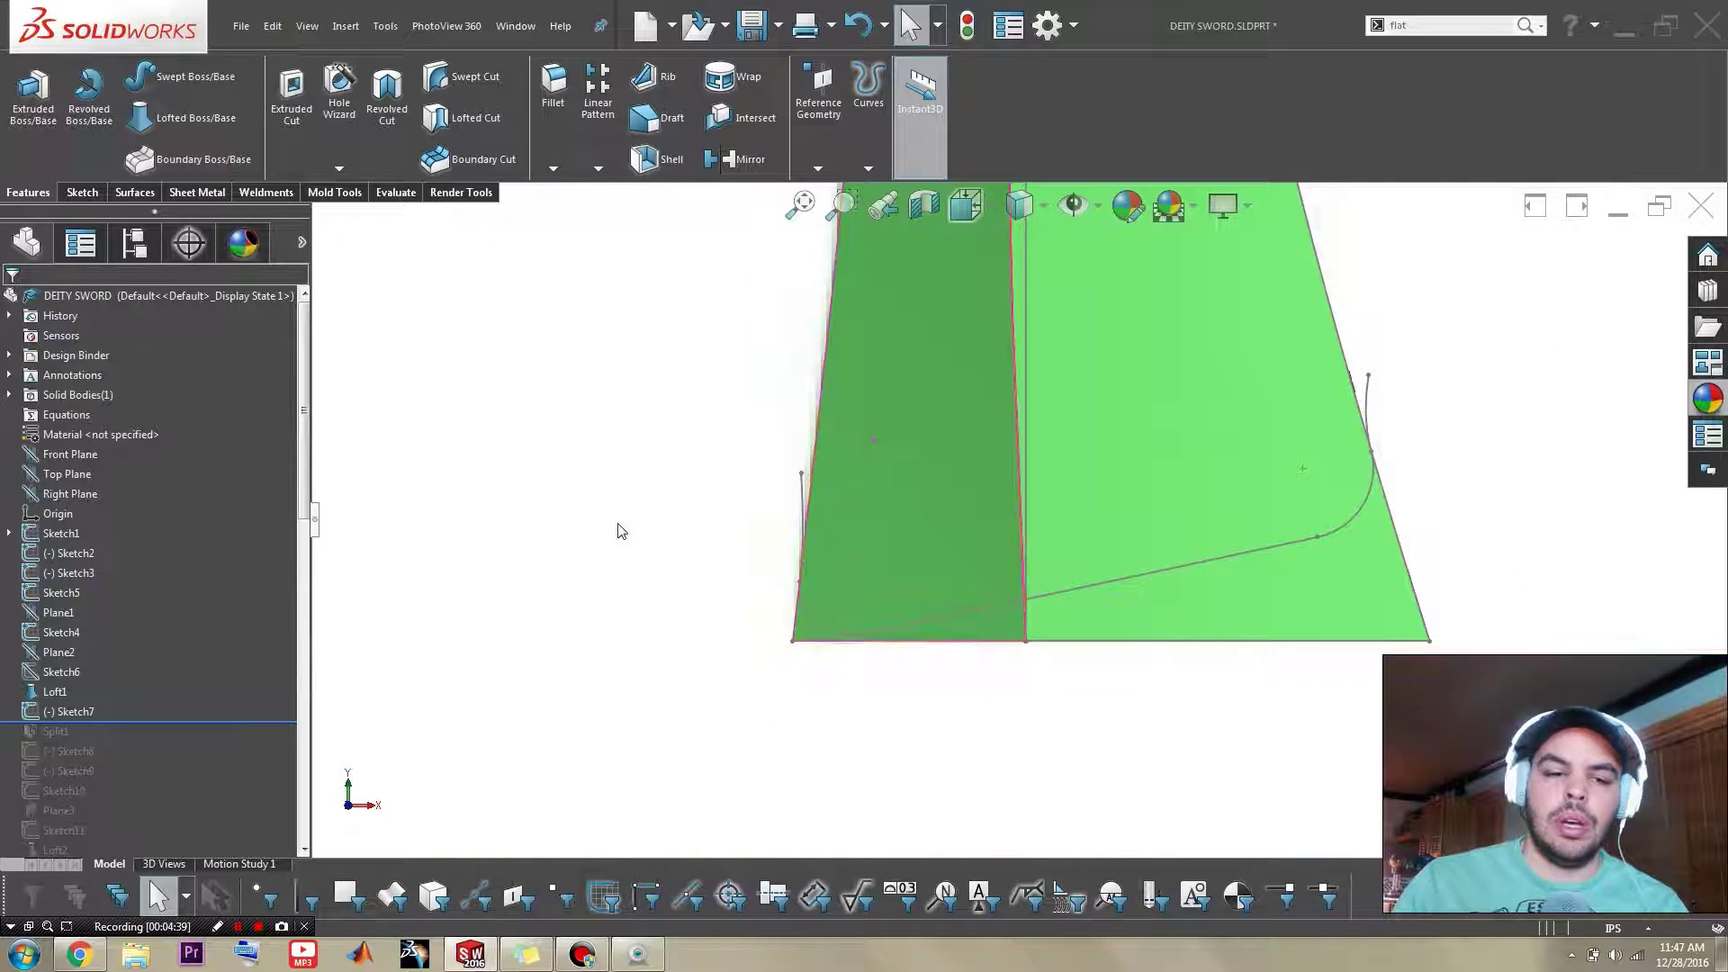
Step: Apply Split1, inspect the handle's split underside, then roll forward to include Sketch8
left_click_drag(123, 721, 123, 741)
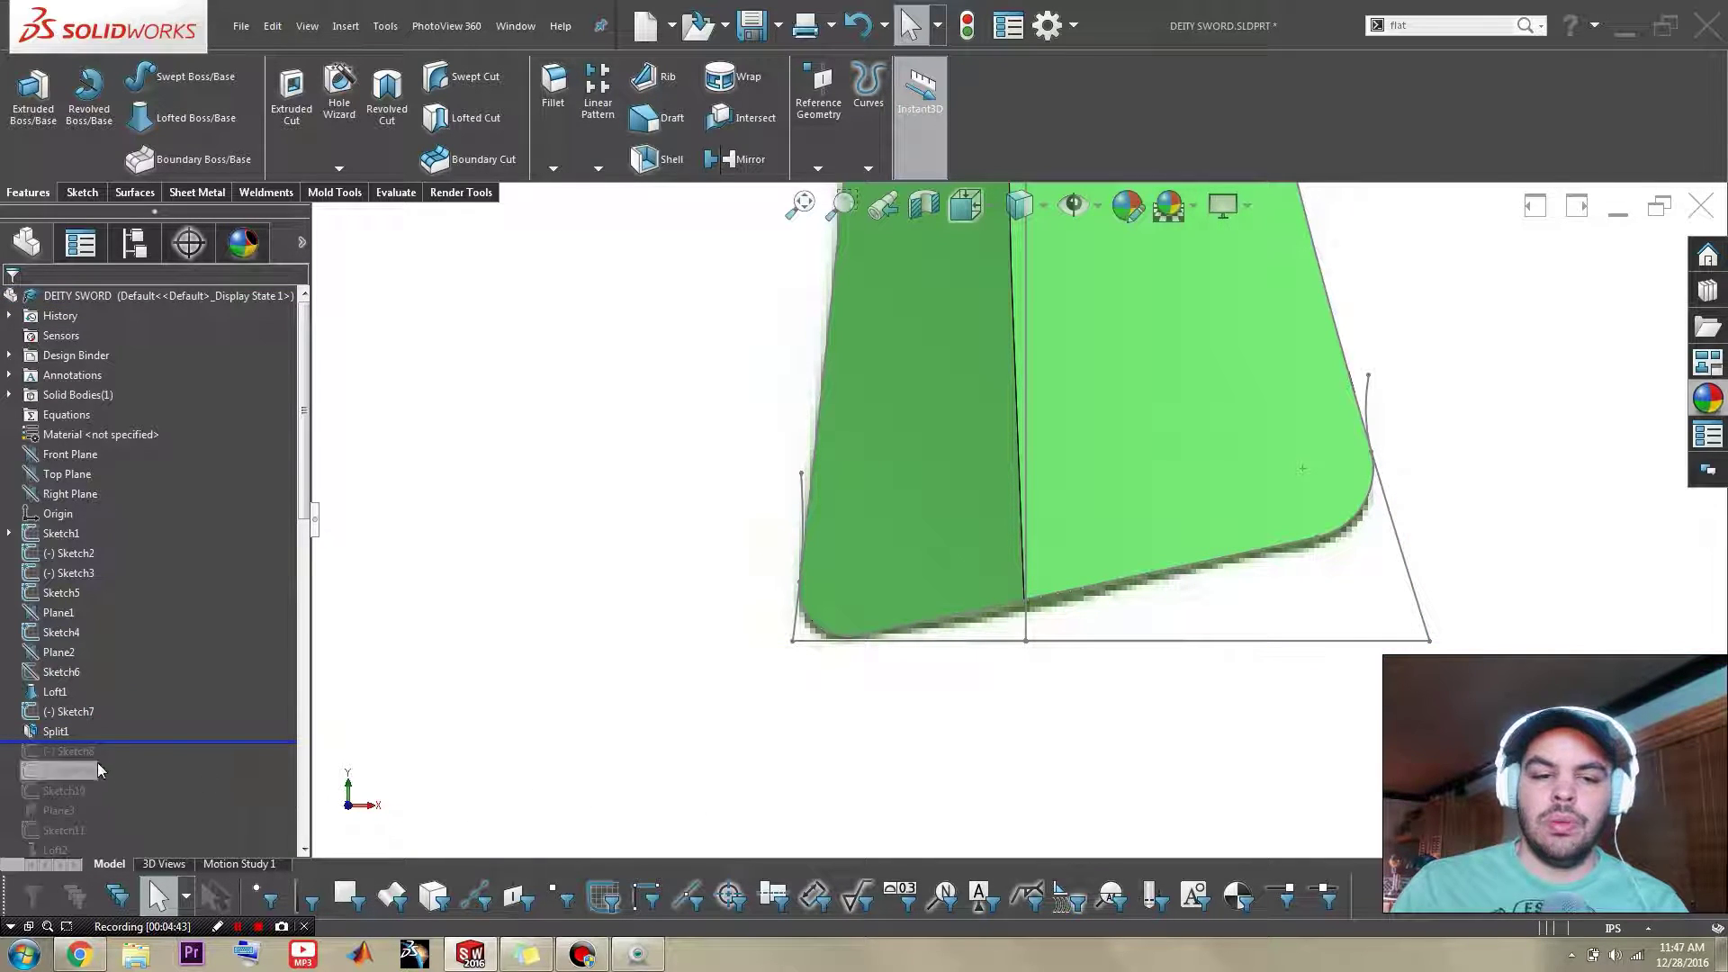
mouse_move(1071, 585)
middle_mouse_down()
mouse_move(1045, 471)
mouse_move(1053, 573)
middle_mouse_up()
left_click(1061, 571)
left_click(501, 564)
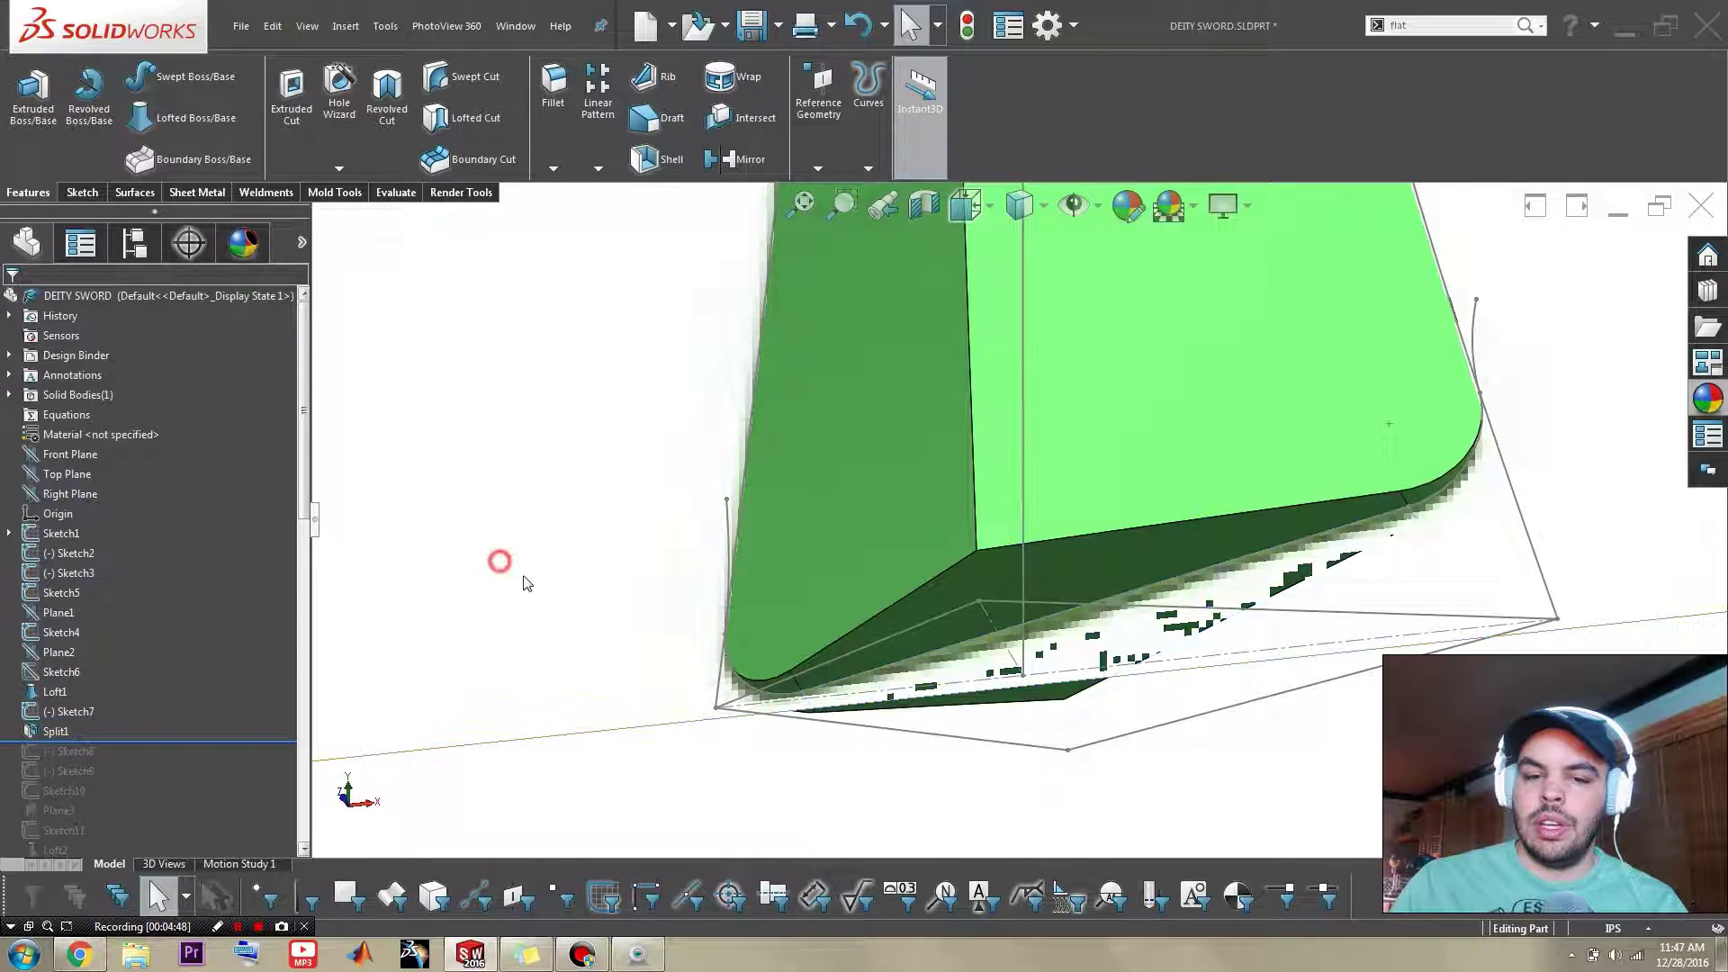
middle_click_drag(501, 564, 563, 718)
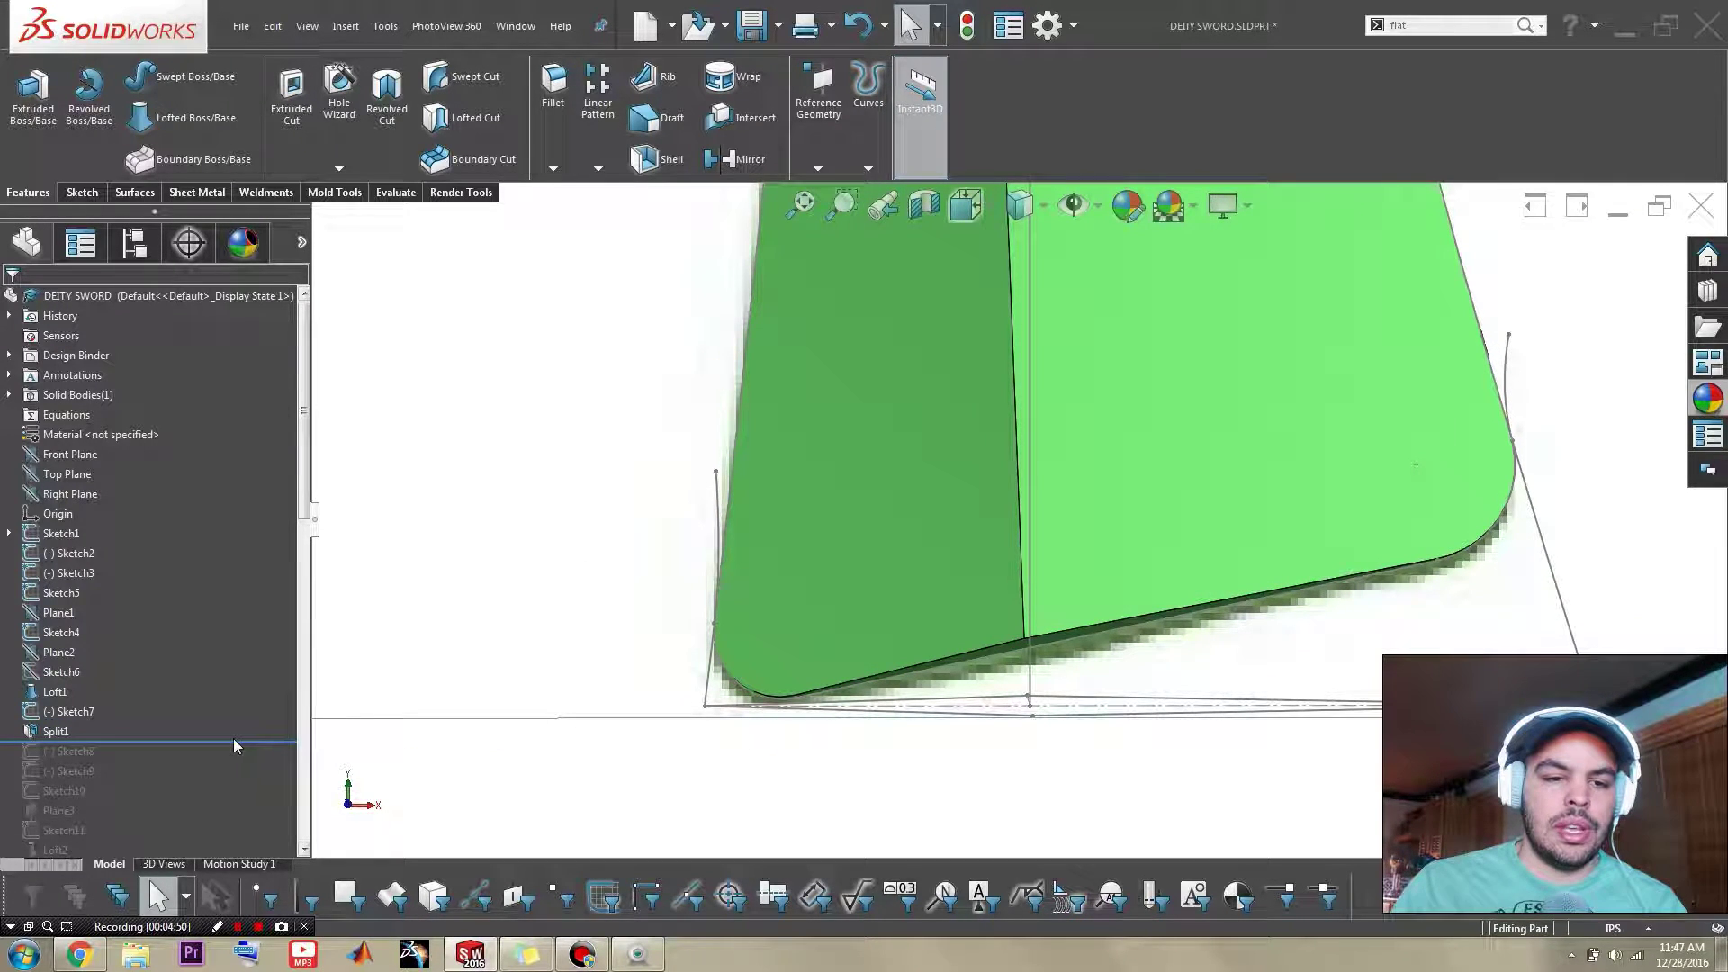
left_click_drag(232, 742, 231, 762)
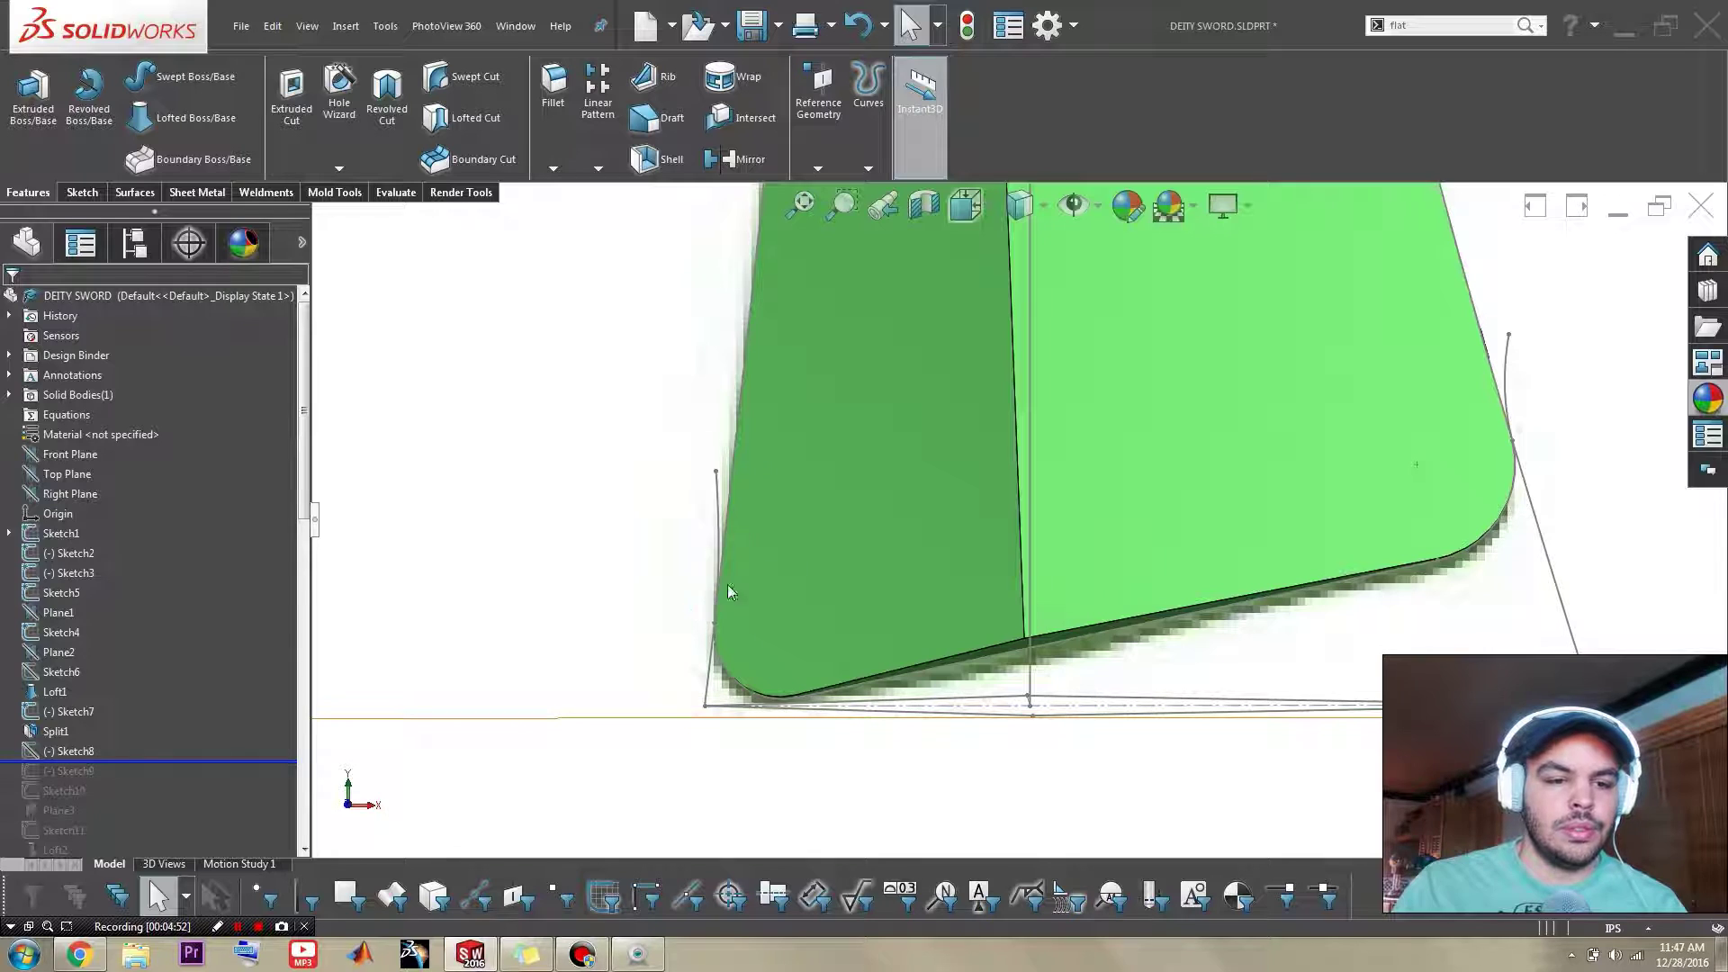
Step: Switch to a front view and show the Sketch8 guide curve and the blade edge
scroll(645, 501, "up", 3)
key("ctrl+1")
scroll(980, 366, "down", 4)
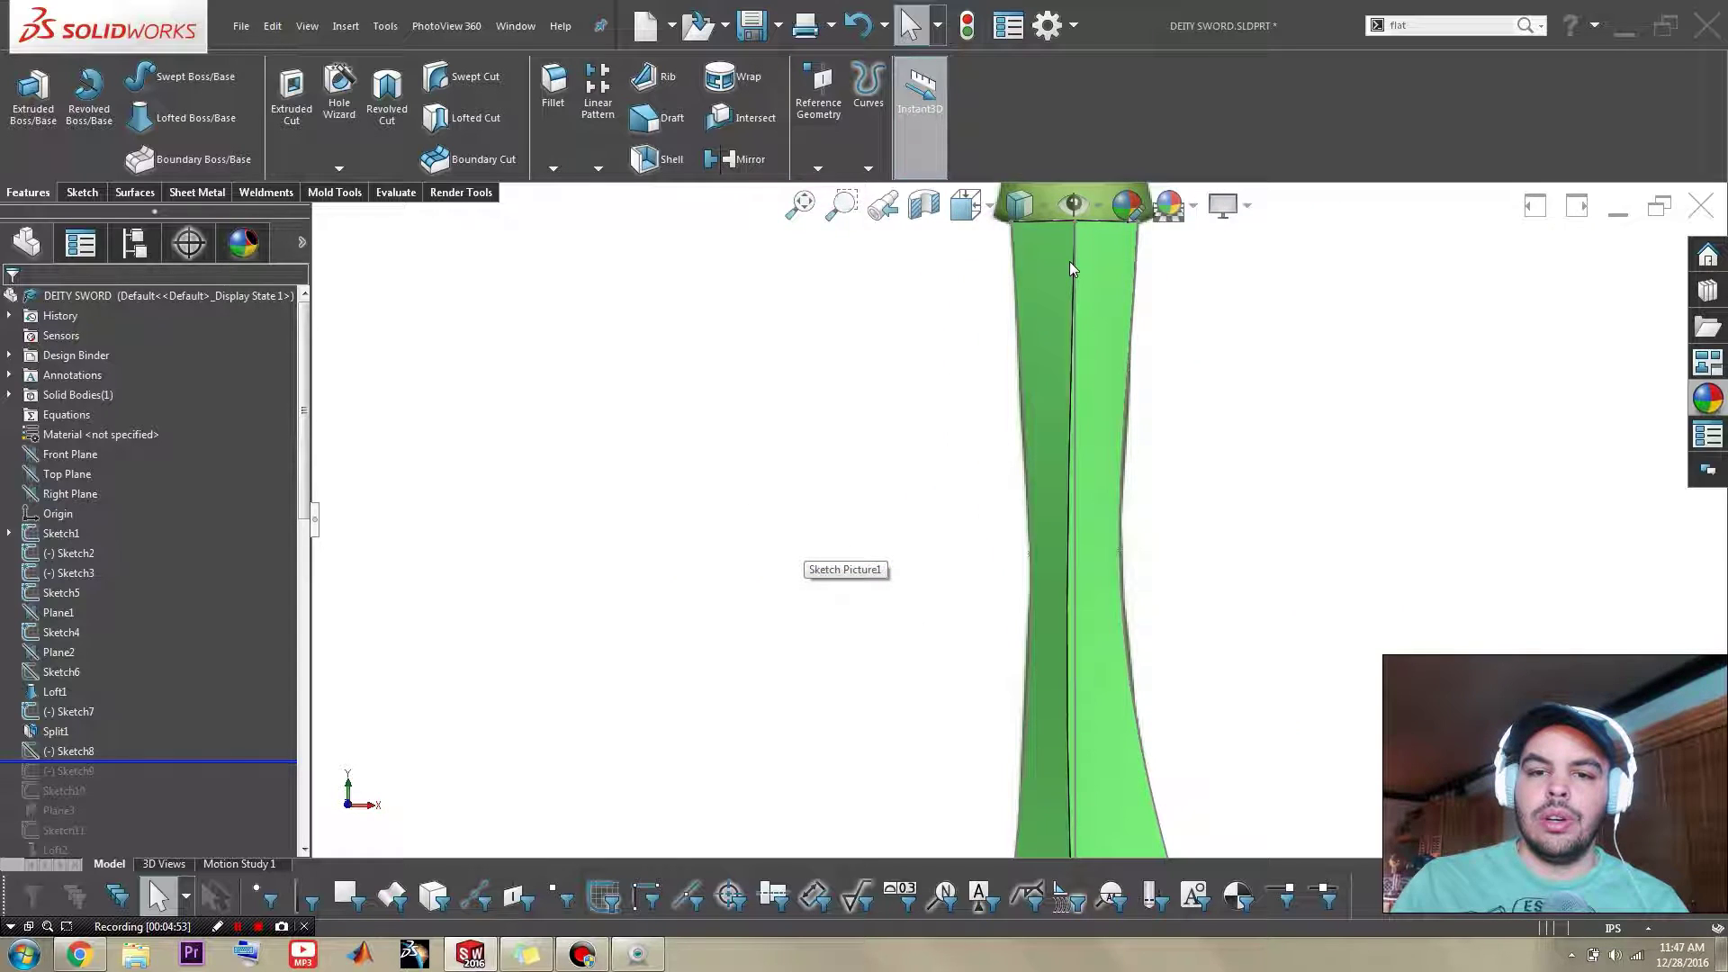
scroll(1069, 261, "up", 2)
scroll(1048, 492, "down", 5)
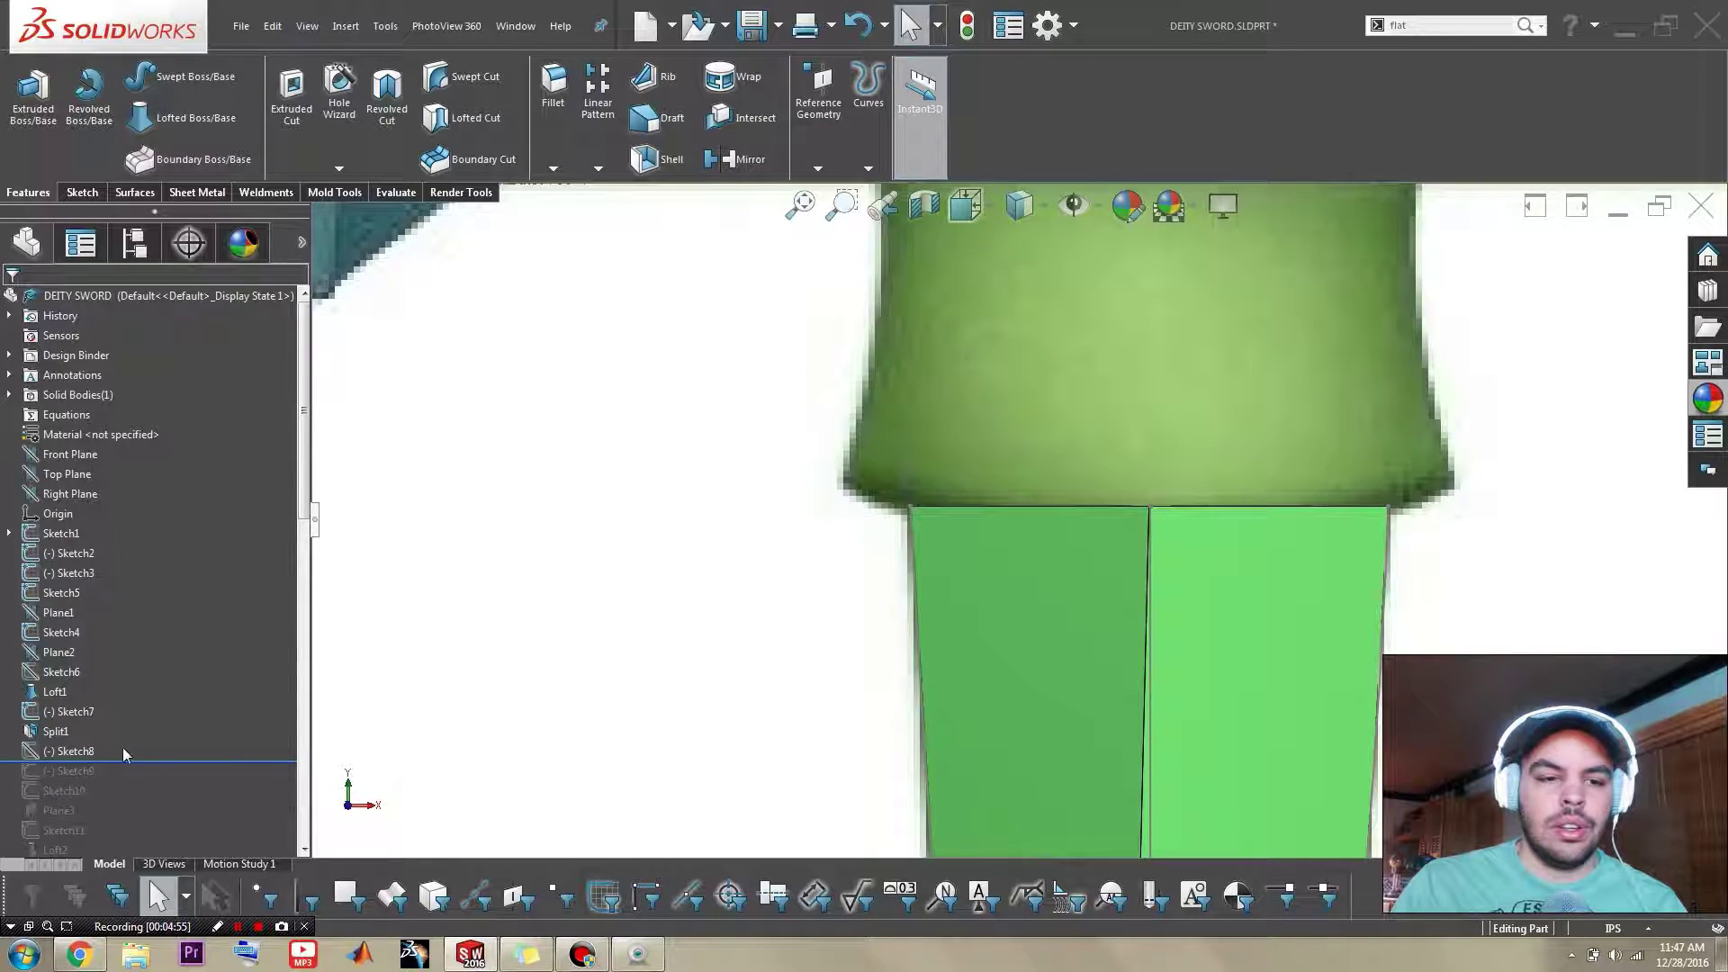
left_click(89, 752)
scroll(741, 687, "up", 3)
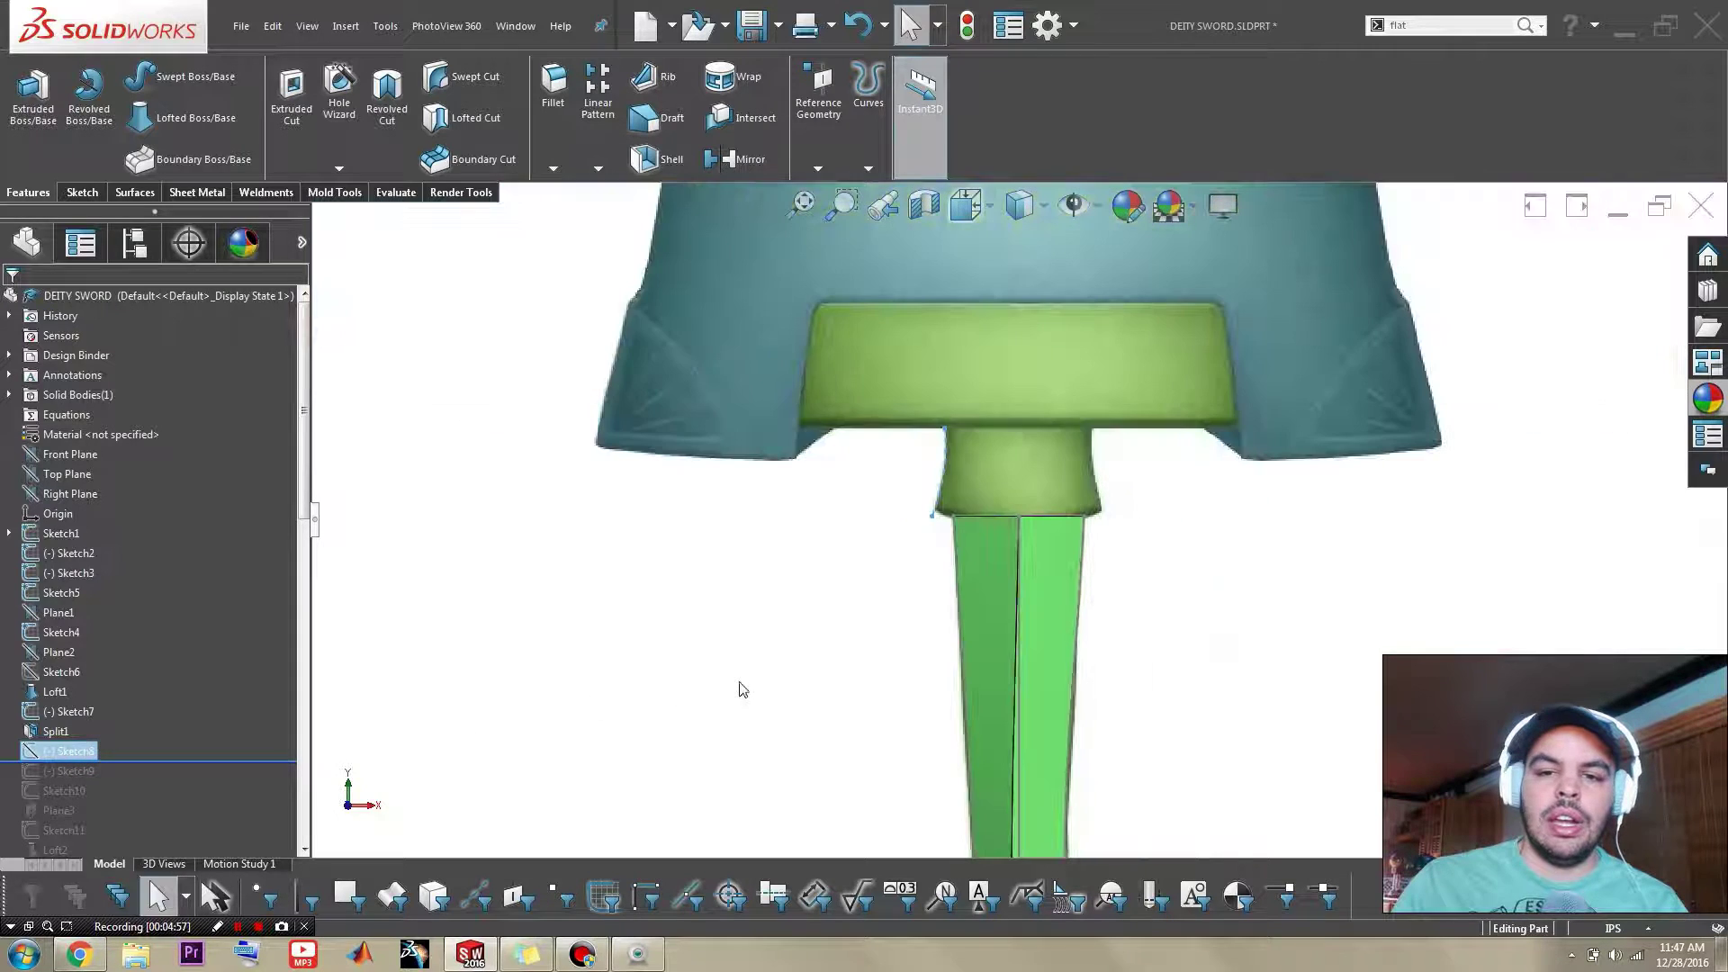
scroll(952, 563, "up", 4)
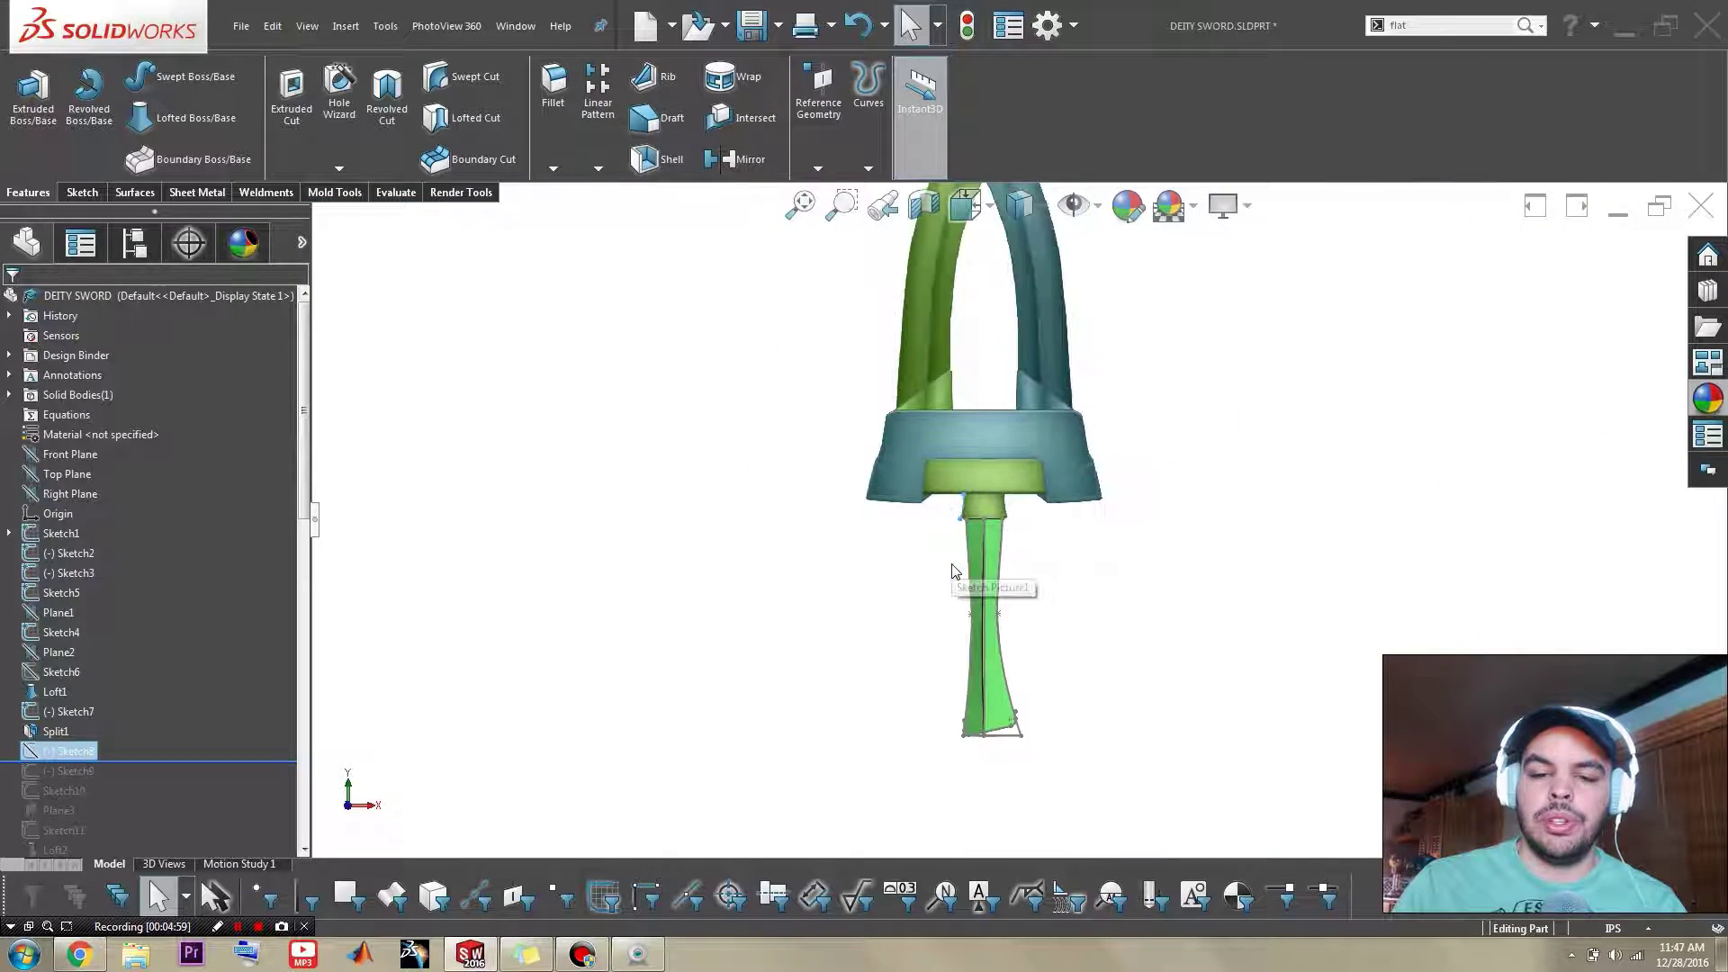
left_click(1021, 731)
left_click(1131, 550)
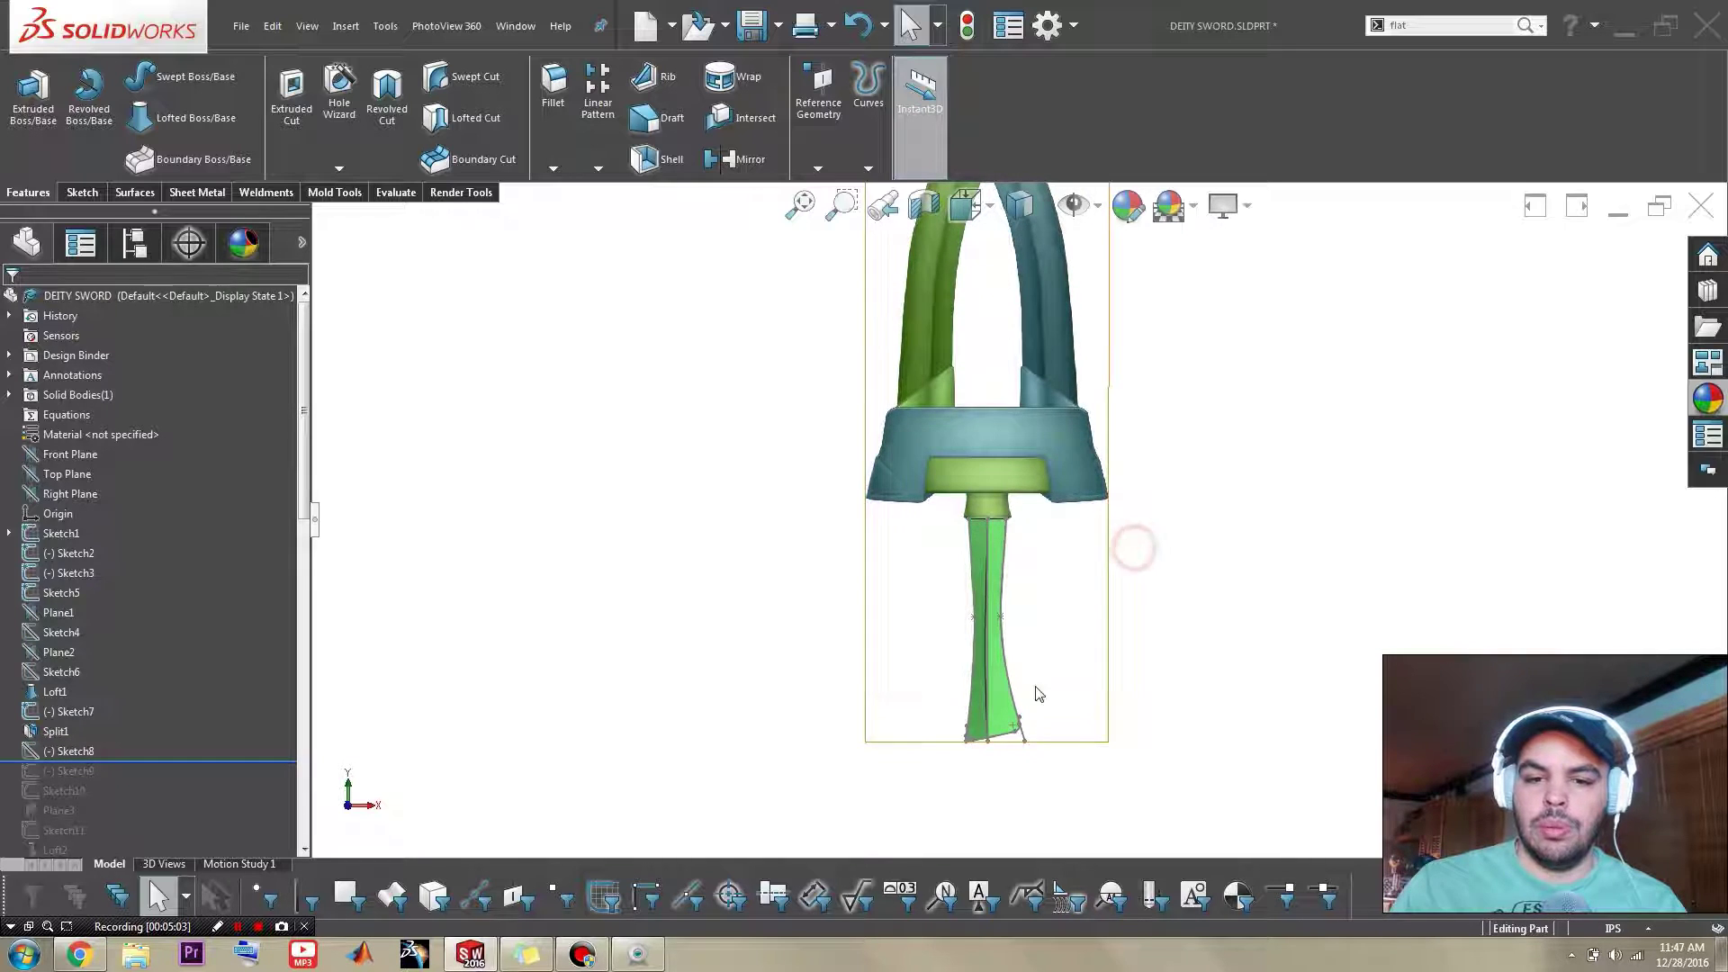
Step: Select the Sketch8 spline to check its arc length, then roll forward to include Sketch9
scroll(1018, 648, "down", 3)
scroll(1034, 699, "up", 1)
scroll(1041, 389, "down", 2)
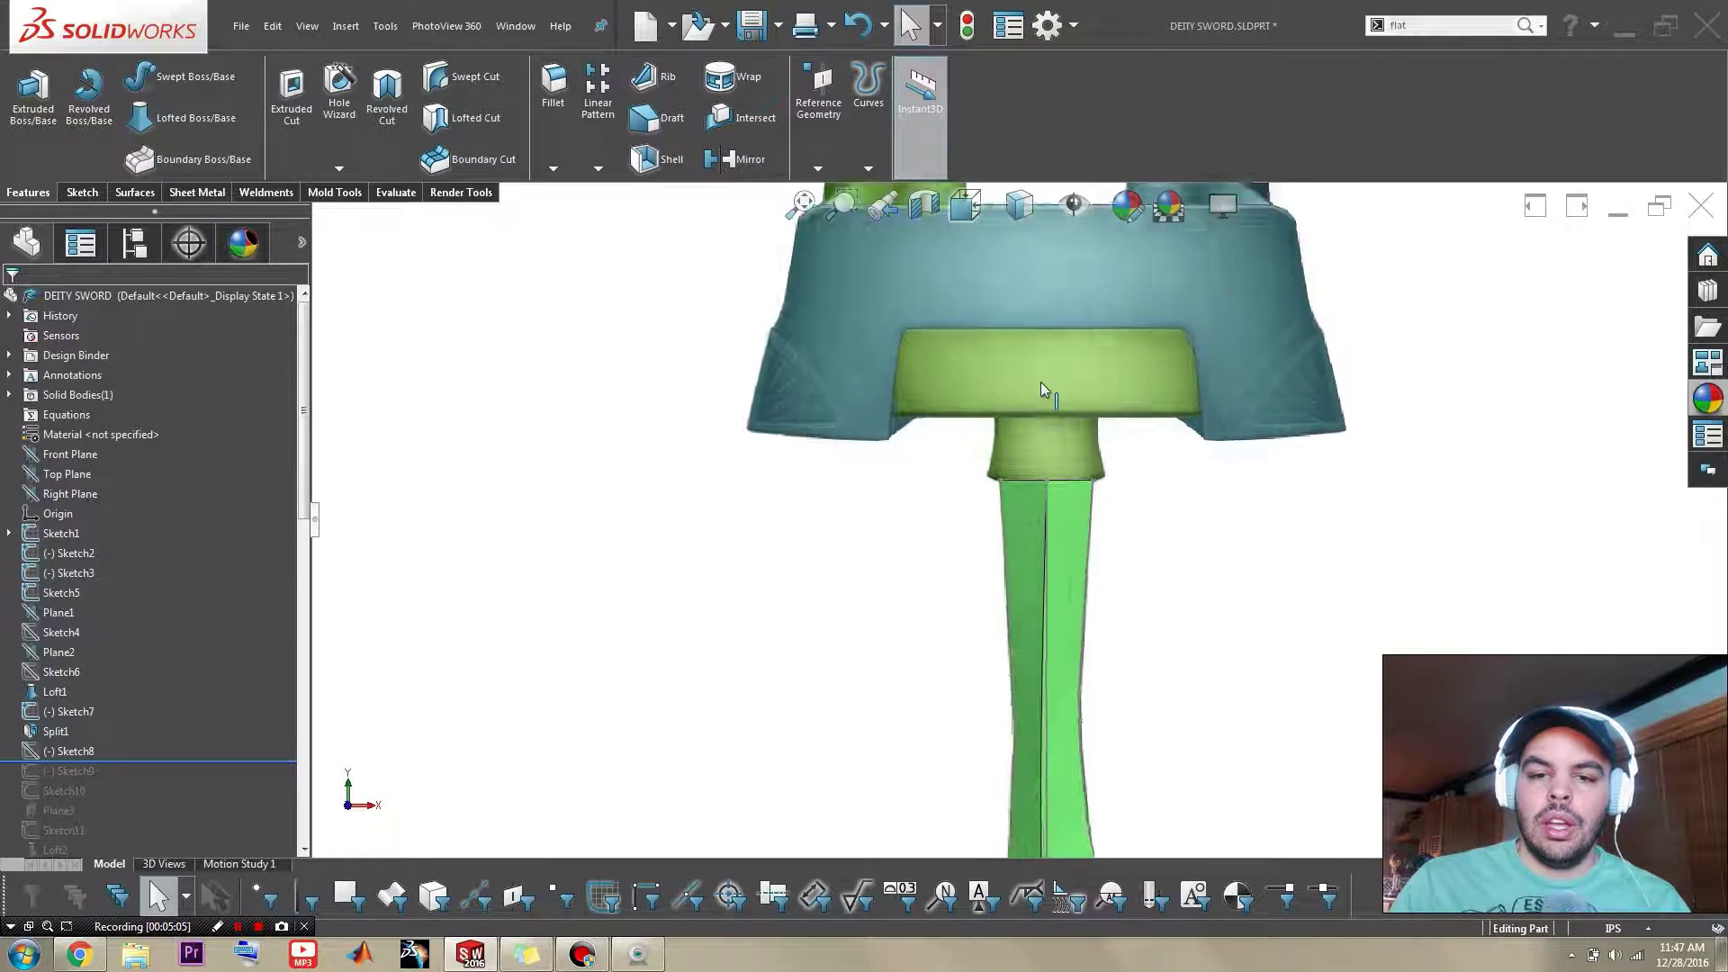
scroll(1042, 389, "down", 4)
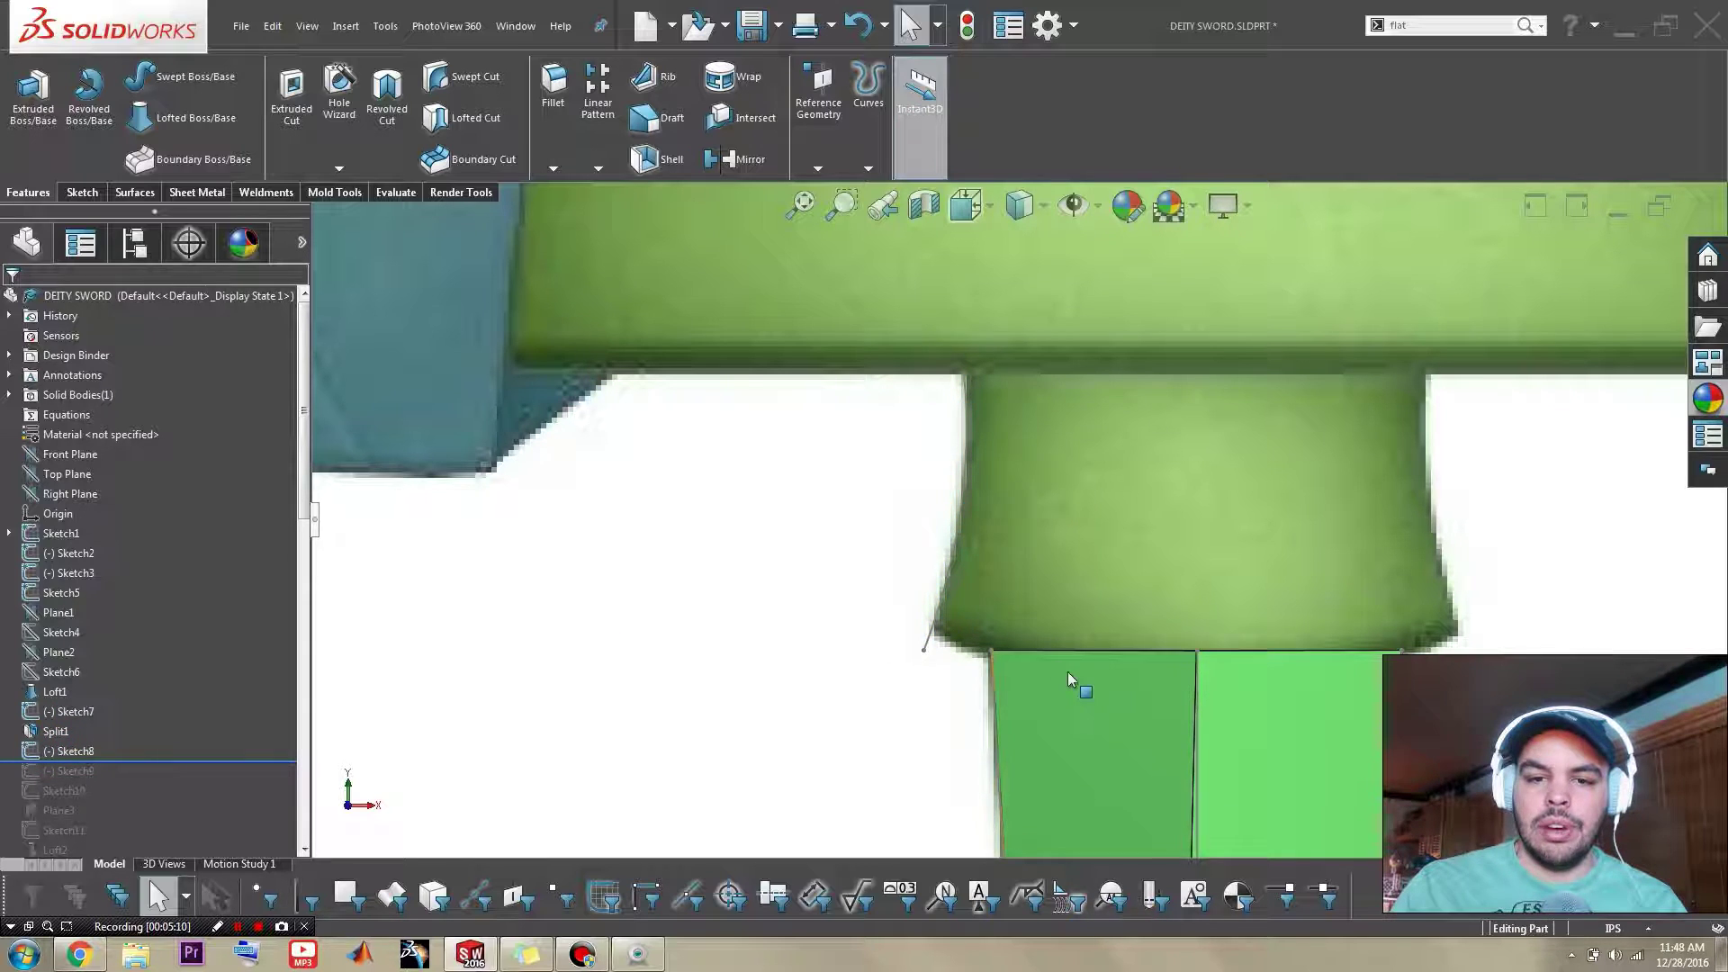
left_click(927, 650)
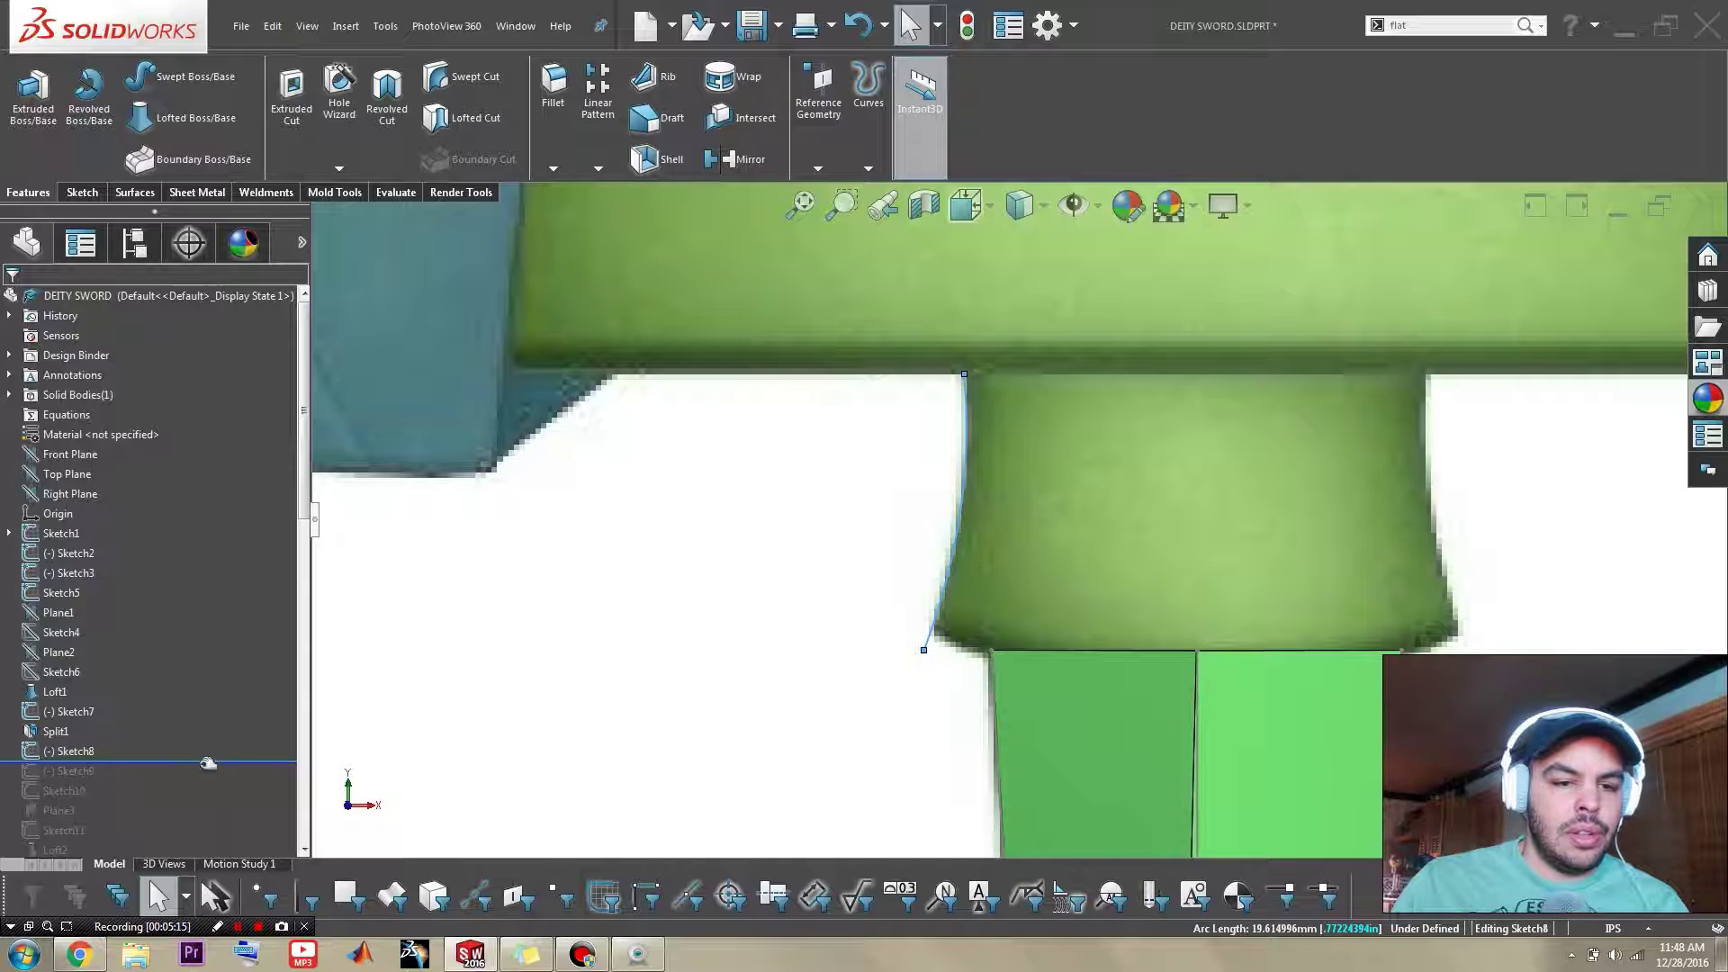
left_click_drag(202, 762, 202, 781)
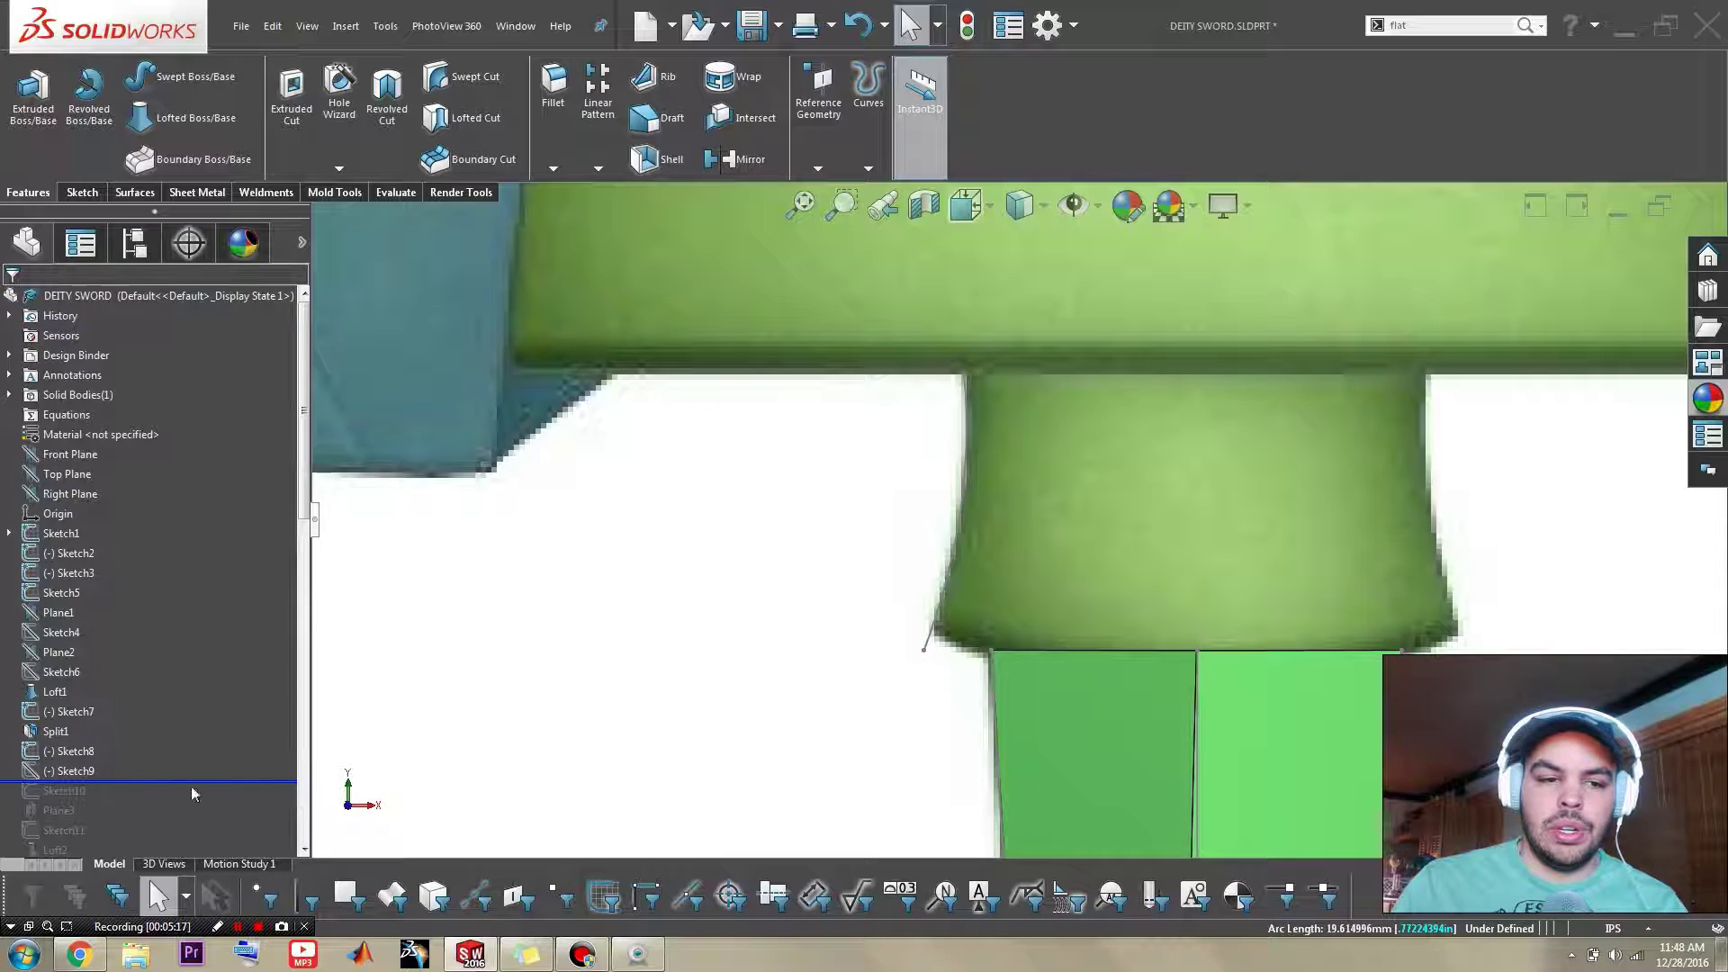
Step: Show the Sketch9 geometry on the model, then hide it again
left_click(79, 776)
scroll(1285, 598, "up", 3)
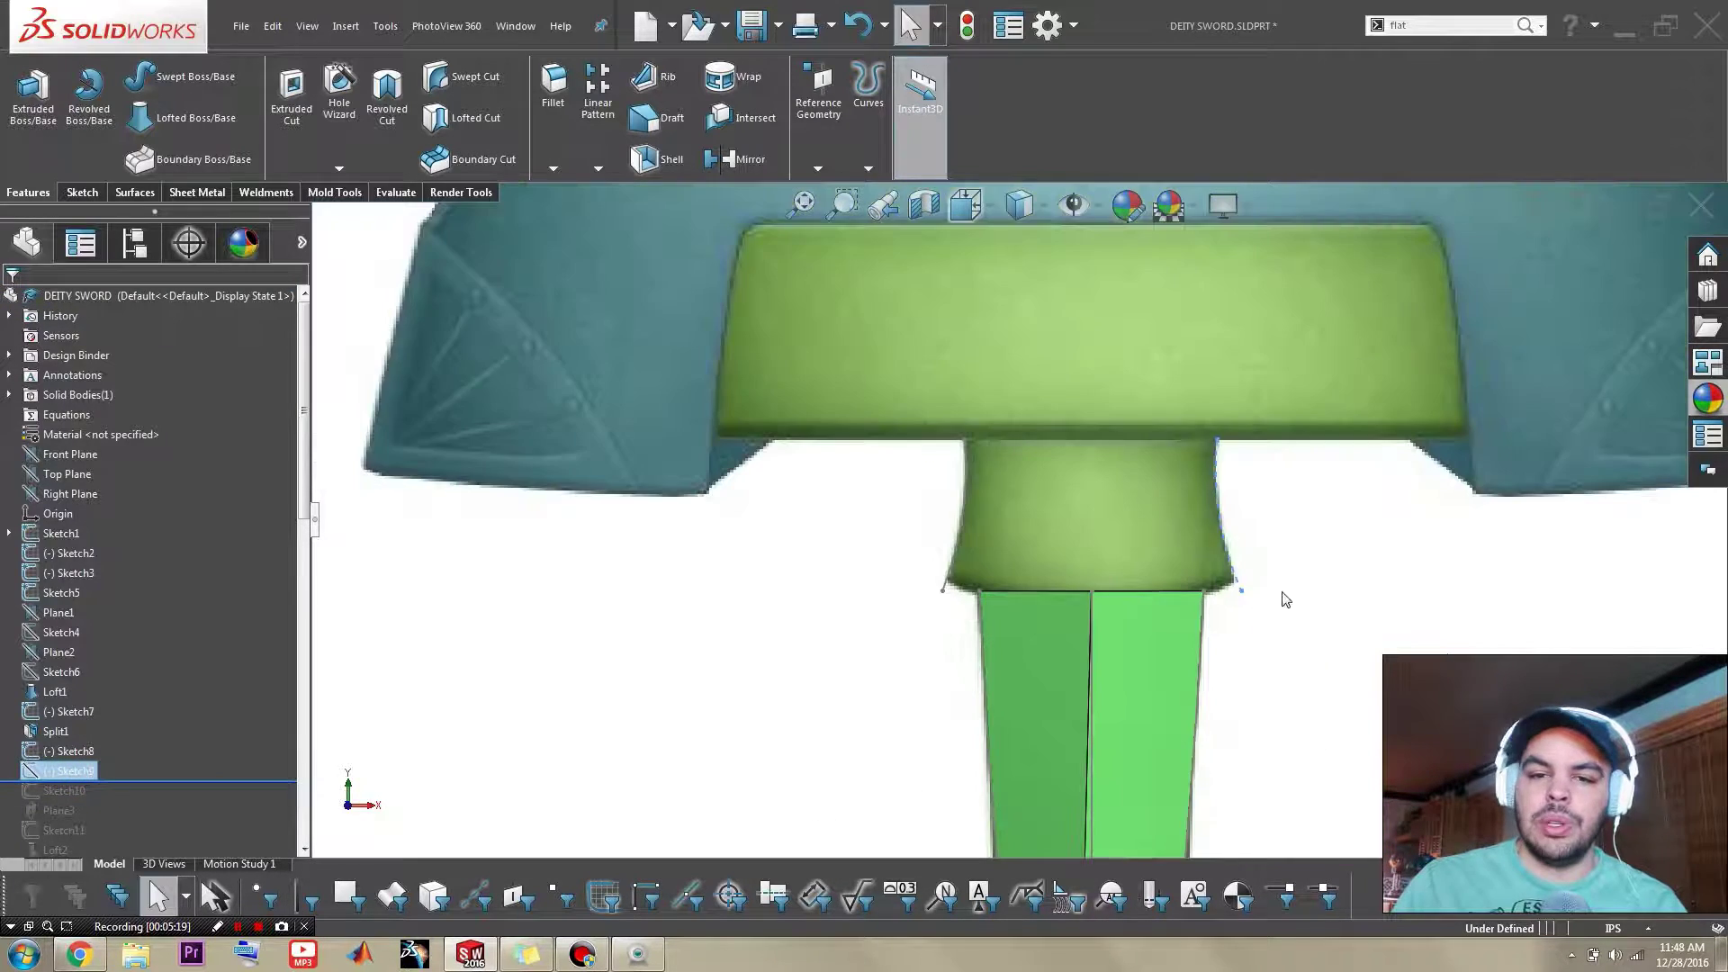
scroll(1231, 540, "down", 3)
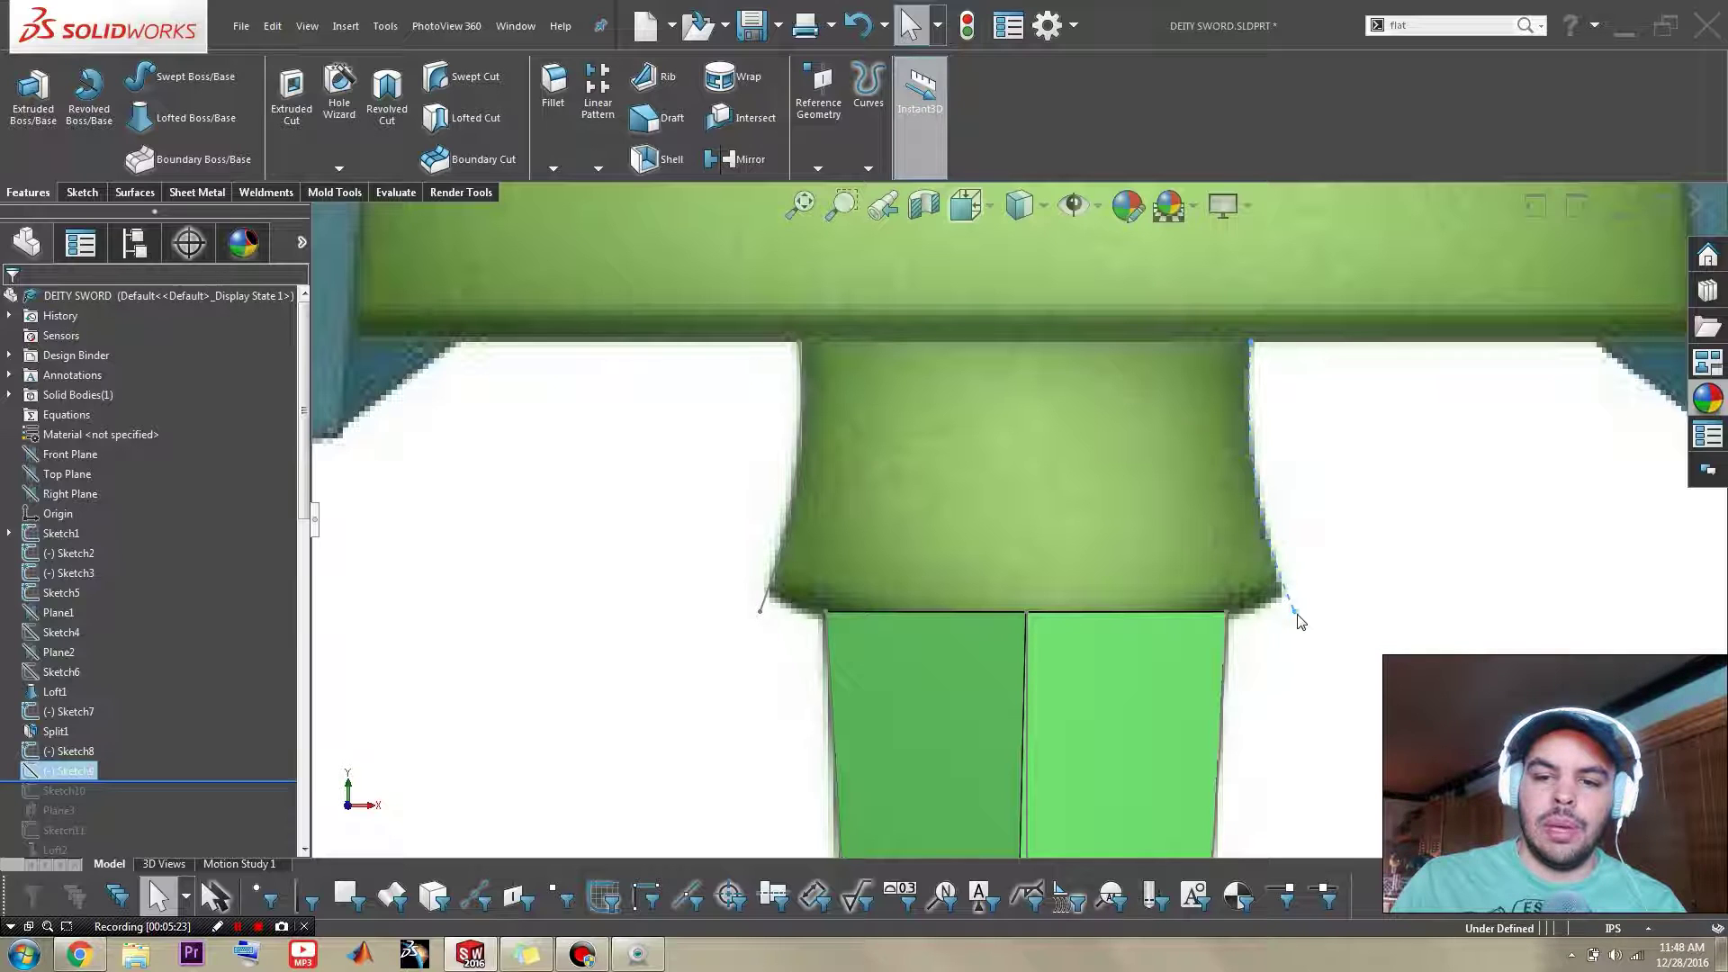
left_click(74, 768)
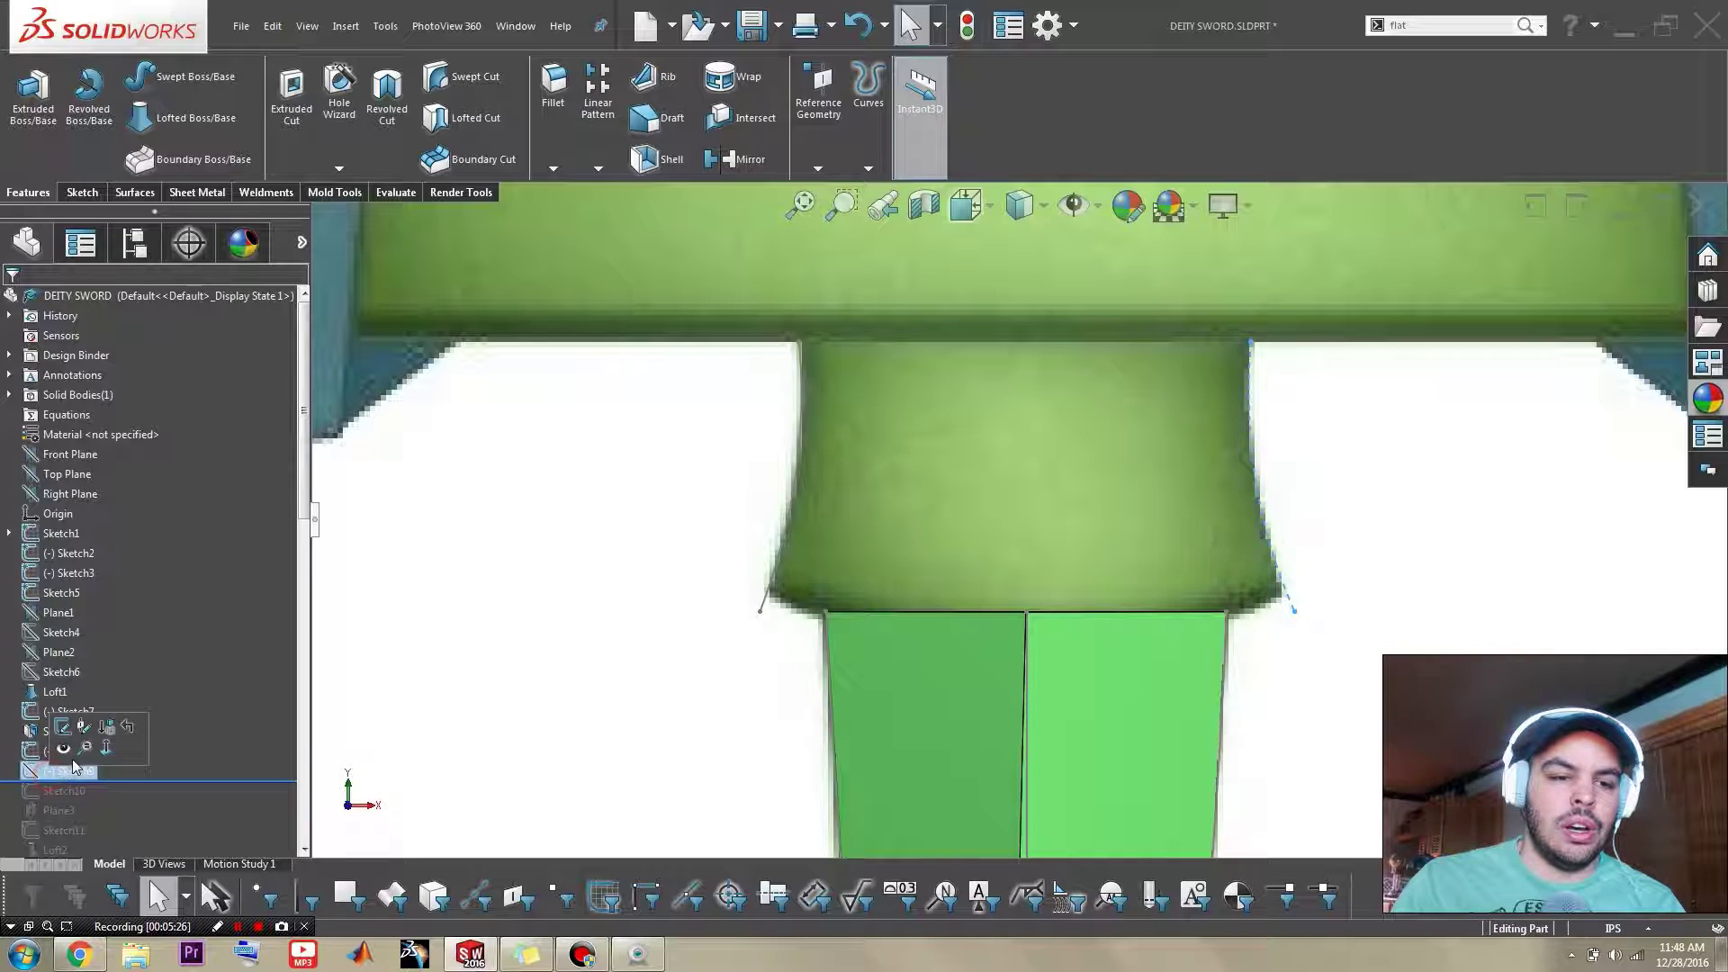
left_click(64, 750)
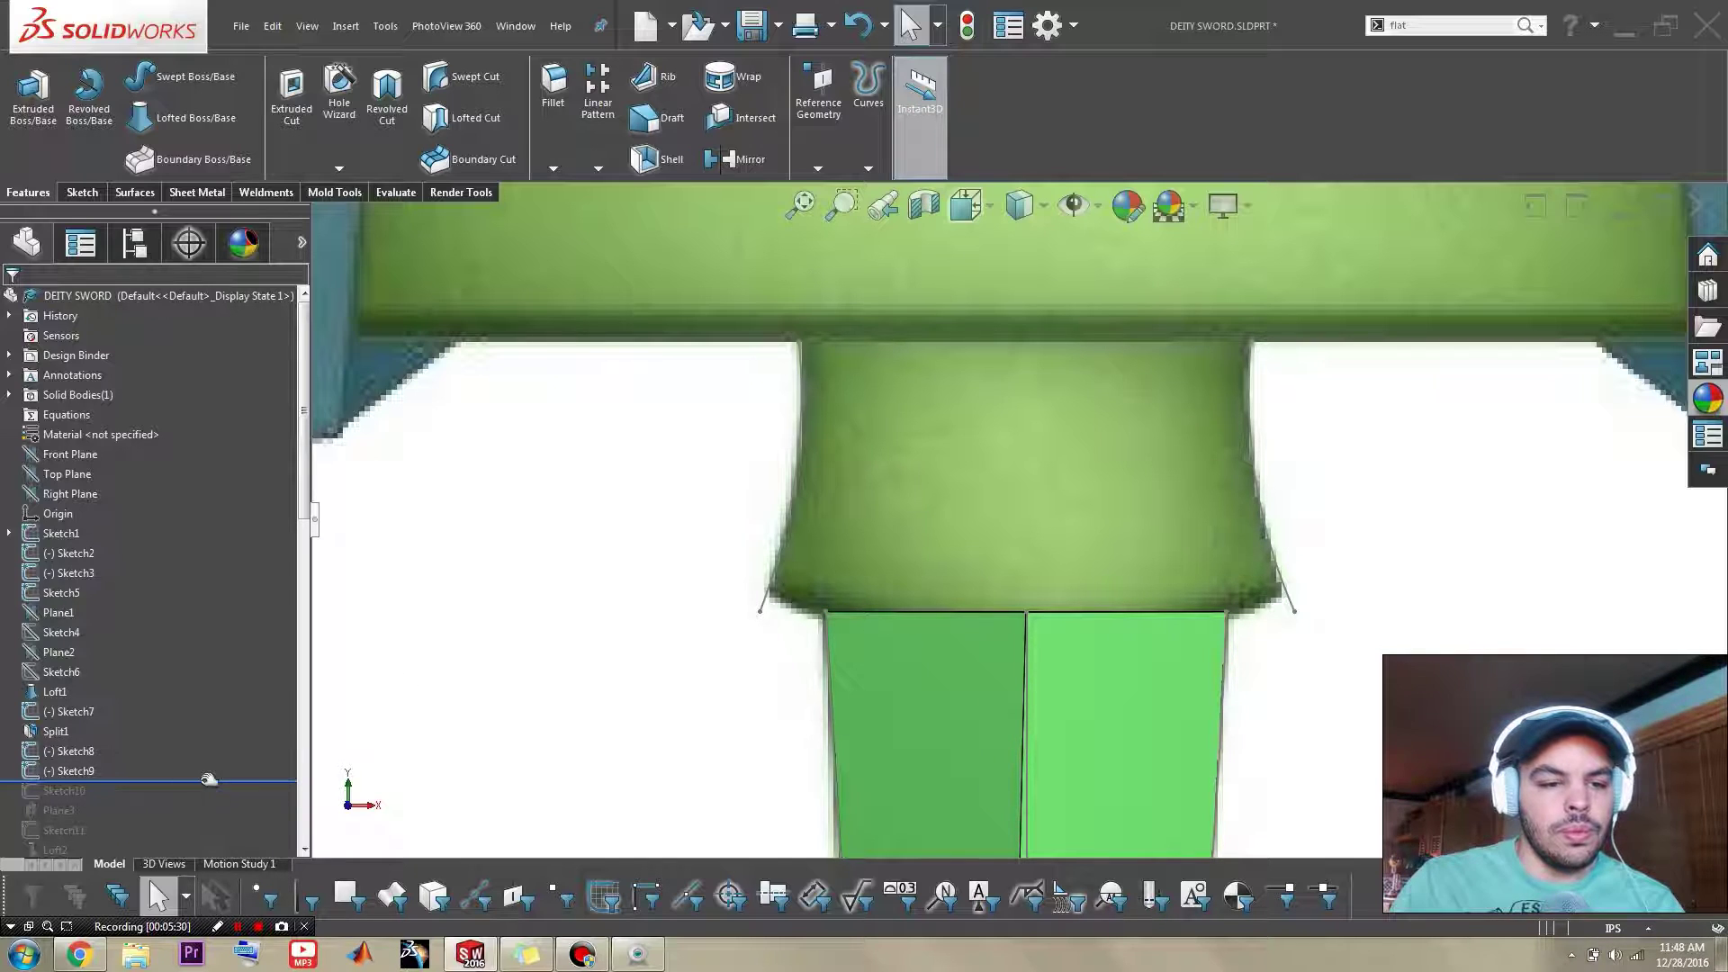
Step: Roll forward past Sketch10, check its .625 ellipse dimension from below, then continue to Plane3
mouse_move(205, 781)
left_mouse_down()
mouse_move(83, 780)
mouse_move(56, 799)
left_mouse_up()
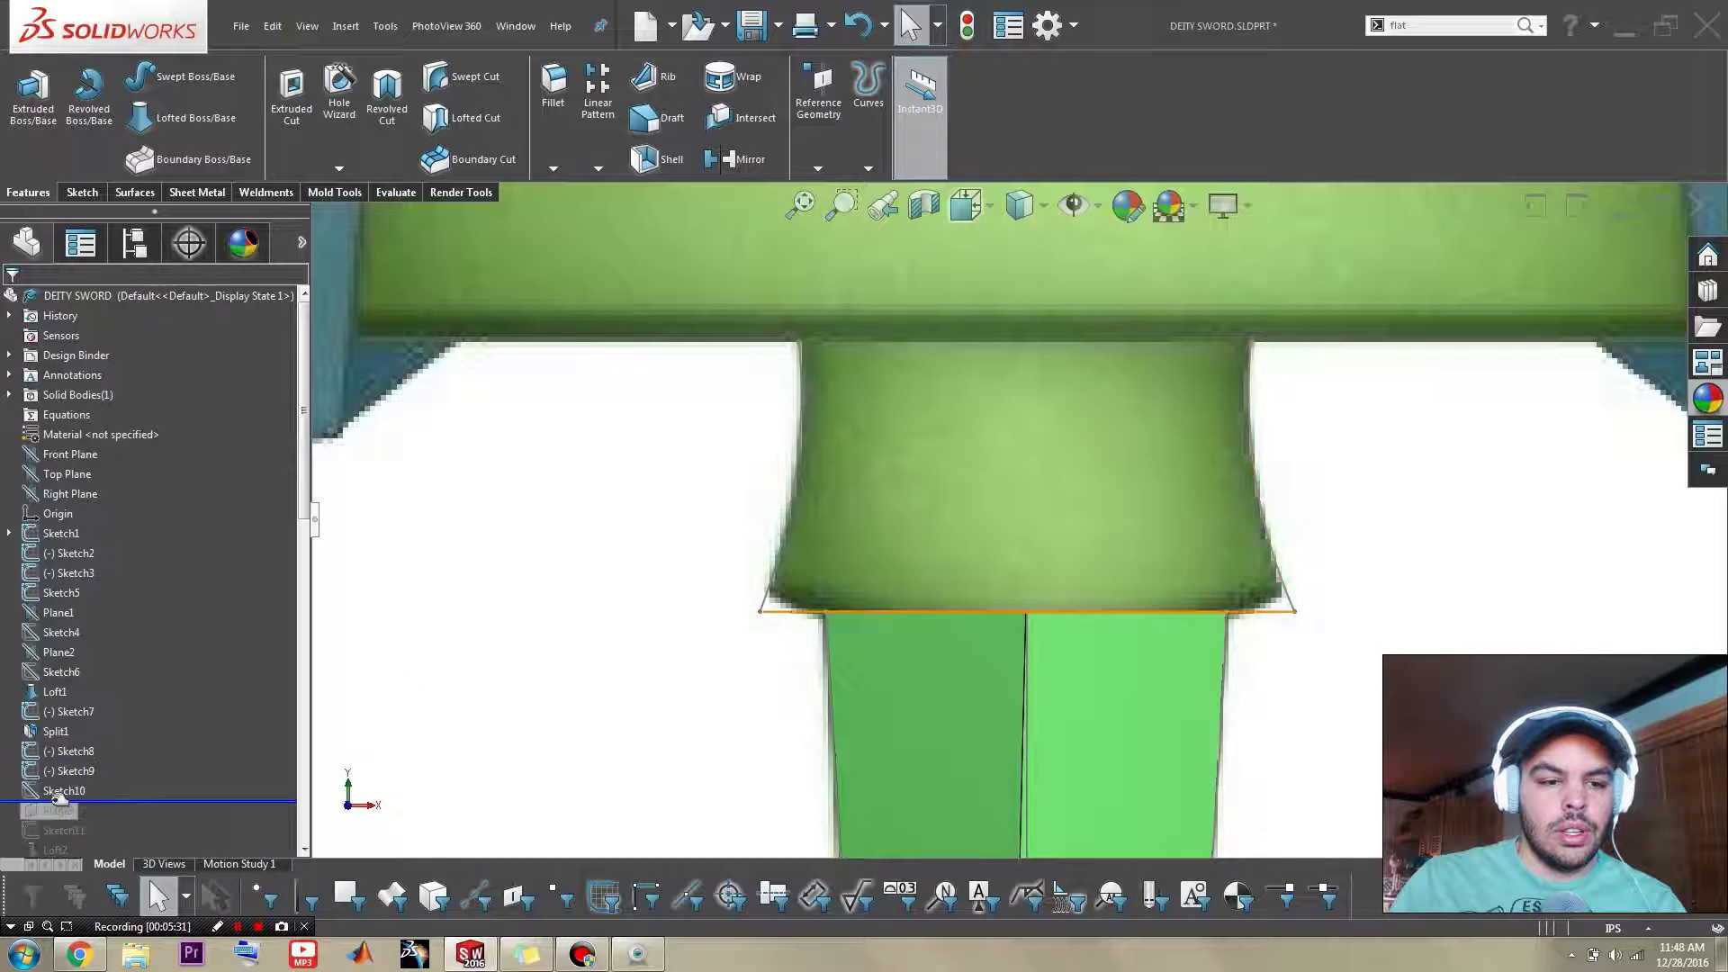
left_click(63, 791)
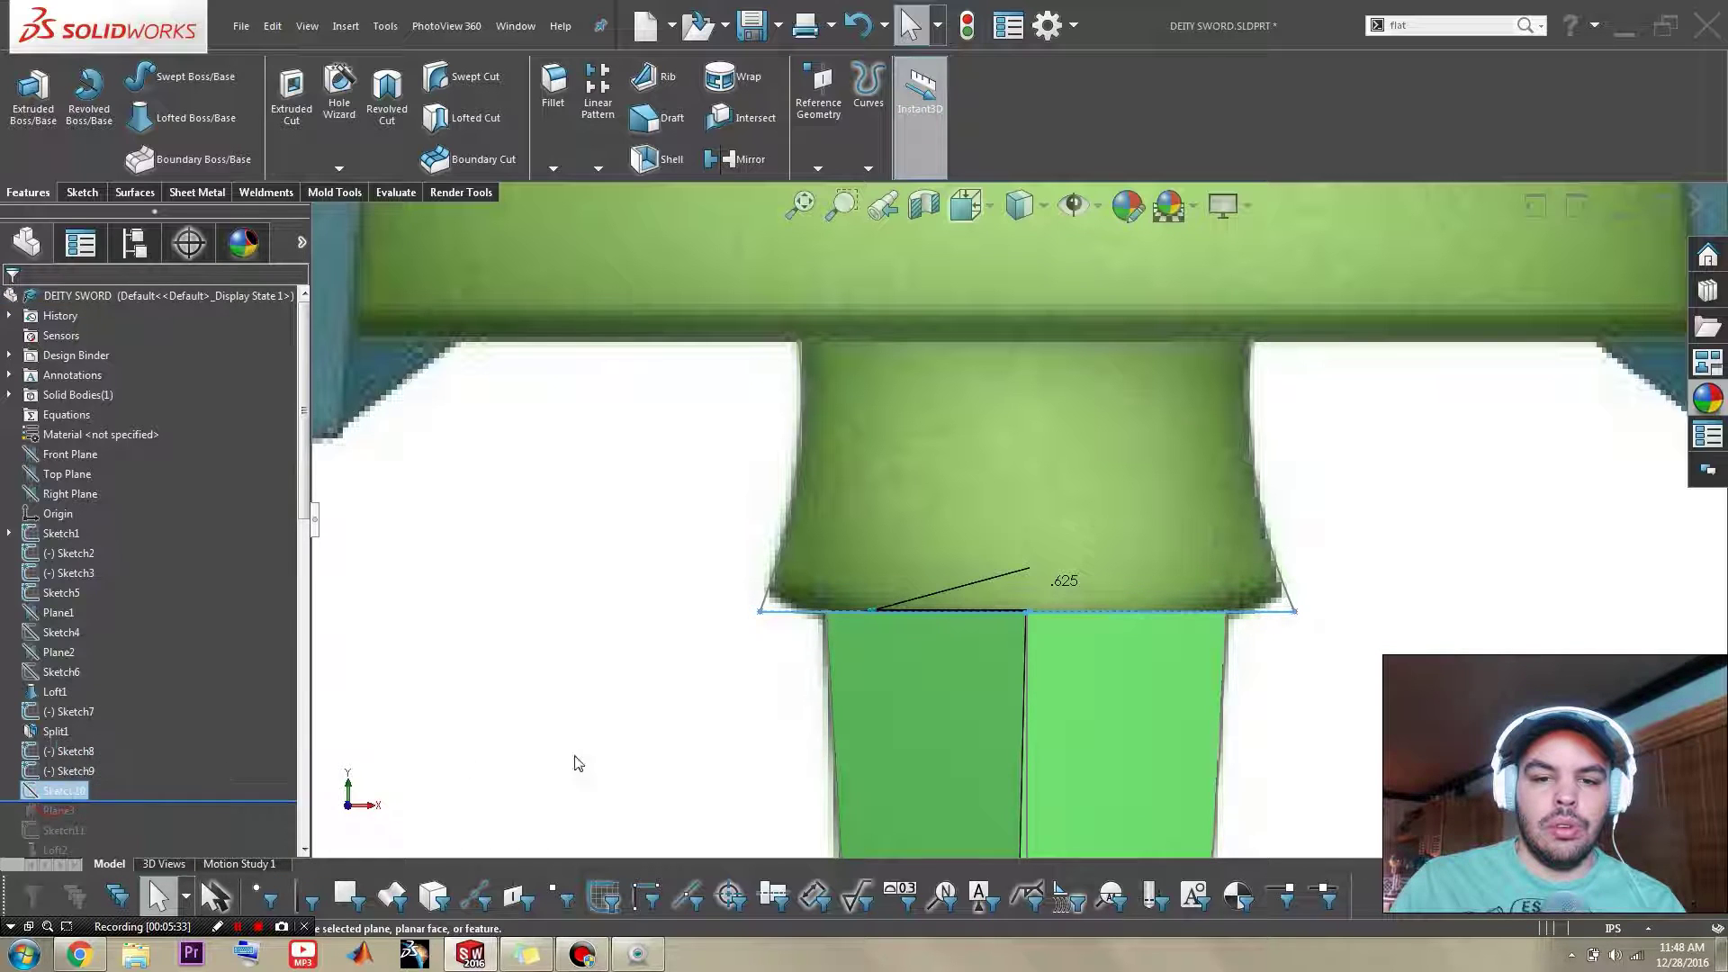
middle_click_drag(916, 638, 1004, 716)
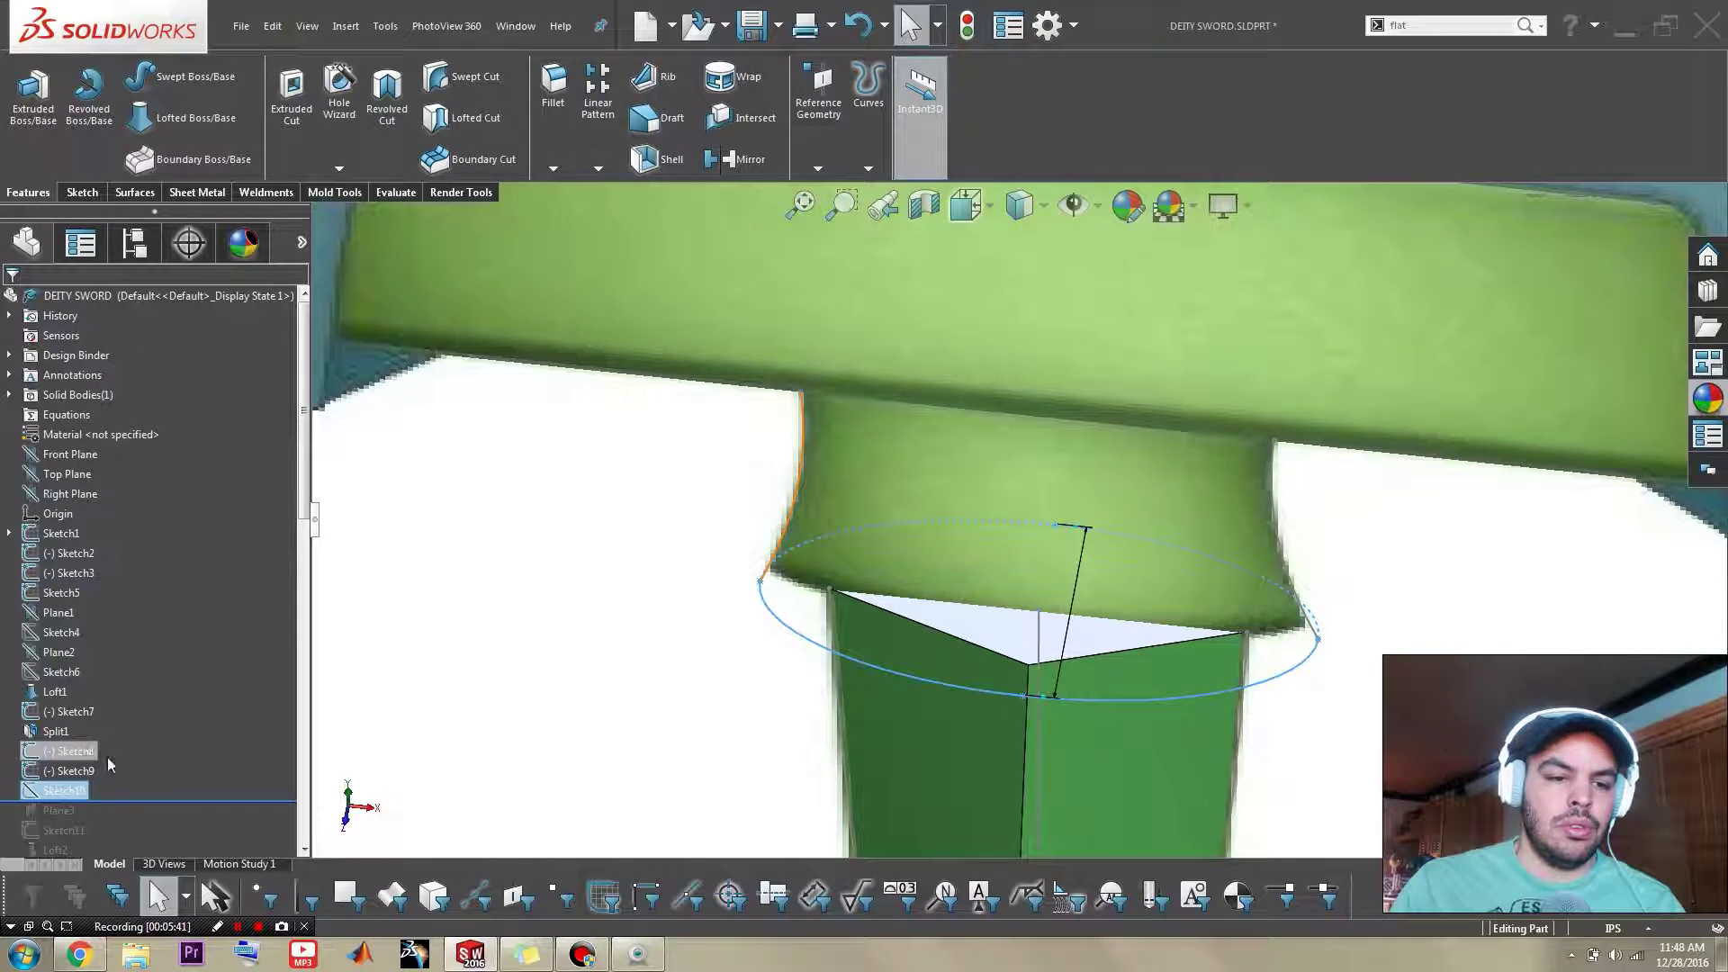
left_click_drag(177, 801, 171, 820)
Step: Show Plane3 on the model, then move the rollback bar below Sketch11
scroll(720, 755, "up", 5)
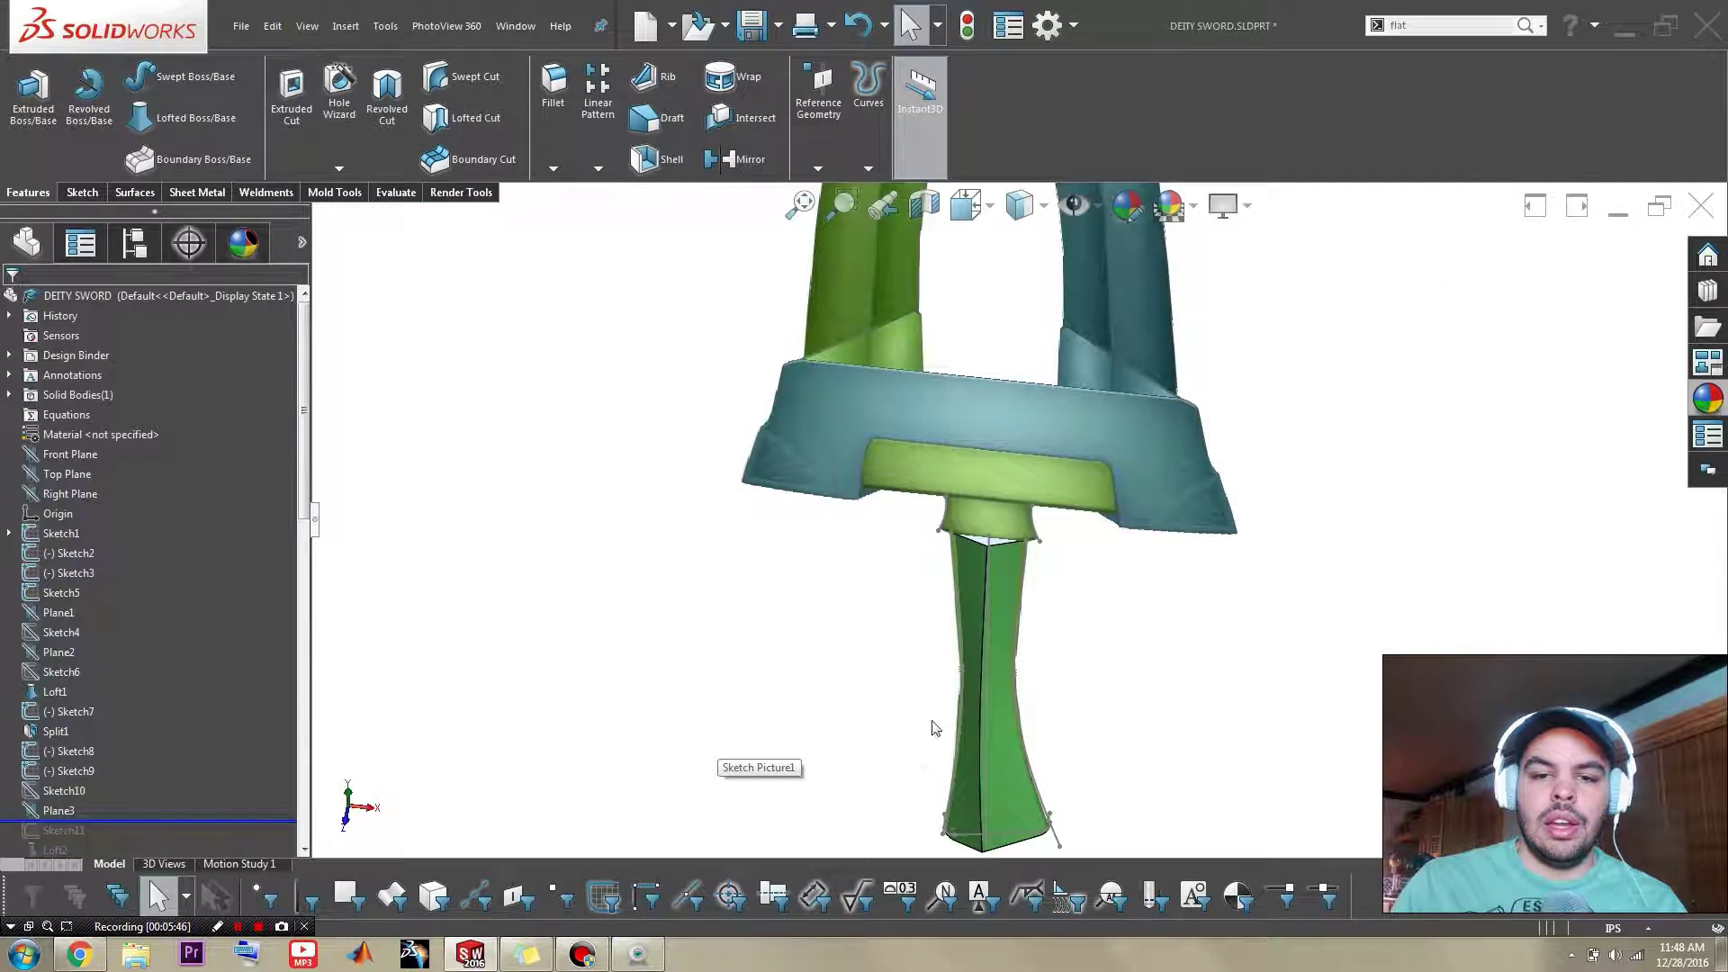
scroll(1011, 570, "down", 6)
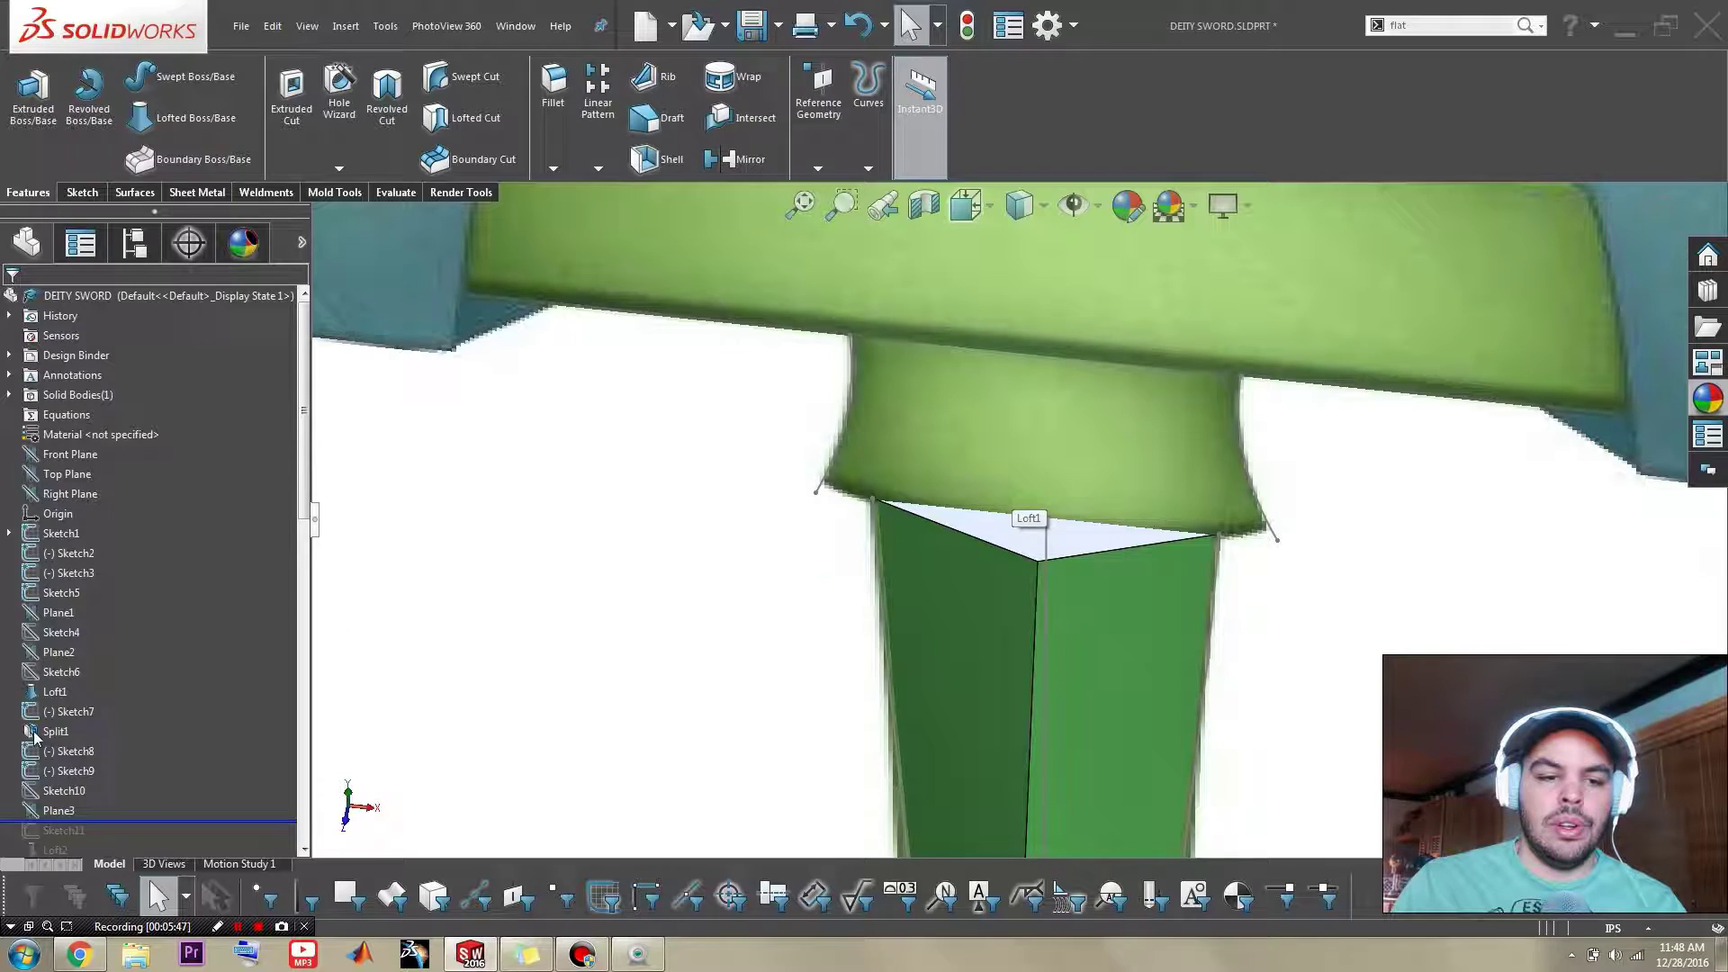
left_click(56, 810)
scroll(756, 459, "down", 4)
scroll(915, 451, "down", 2)
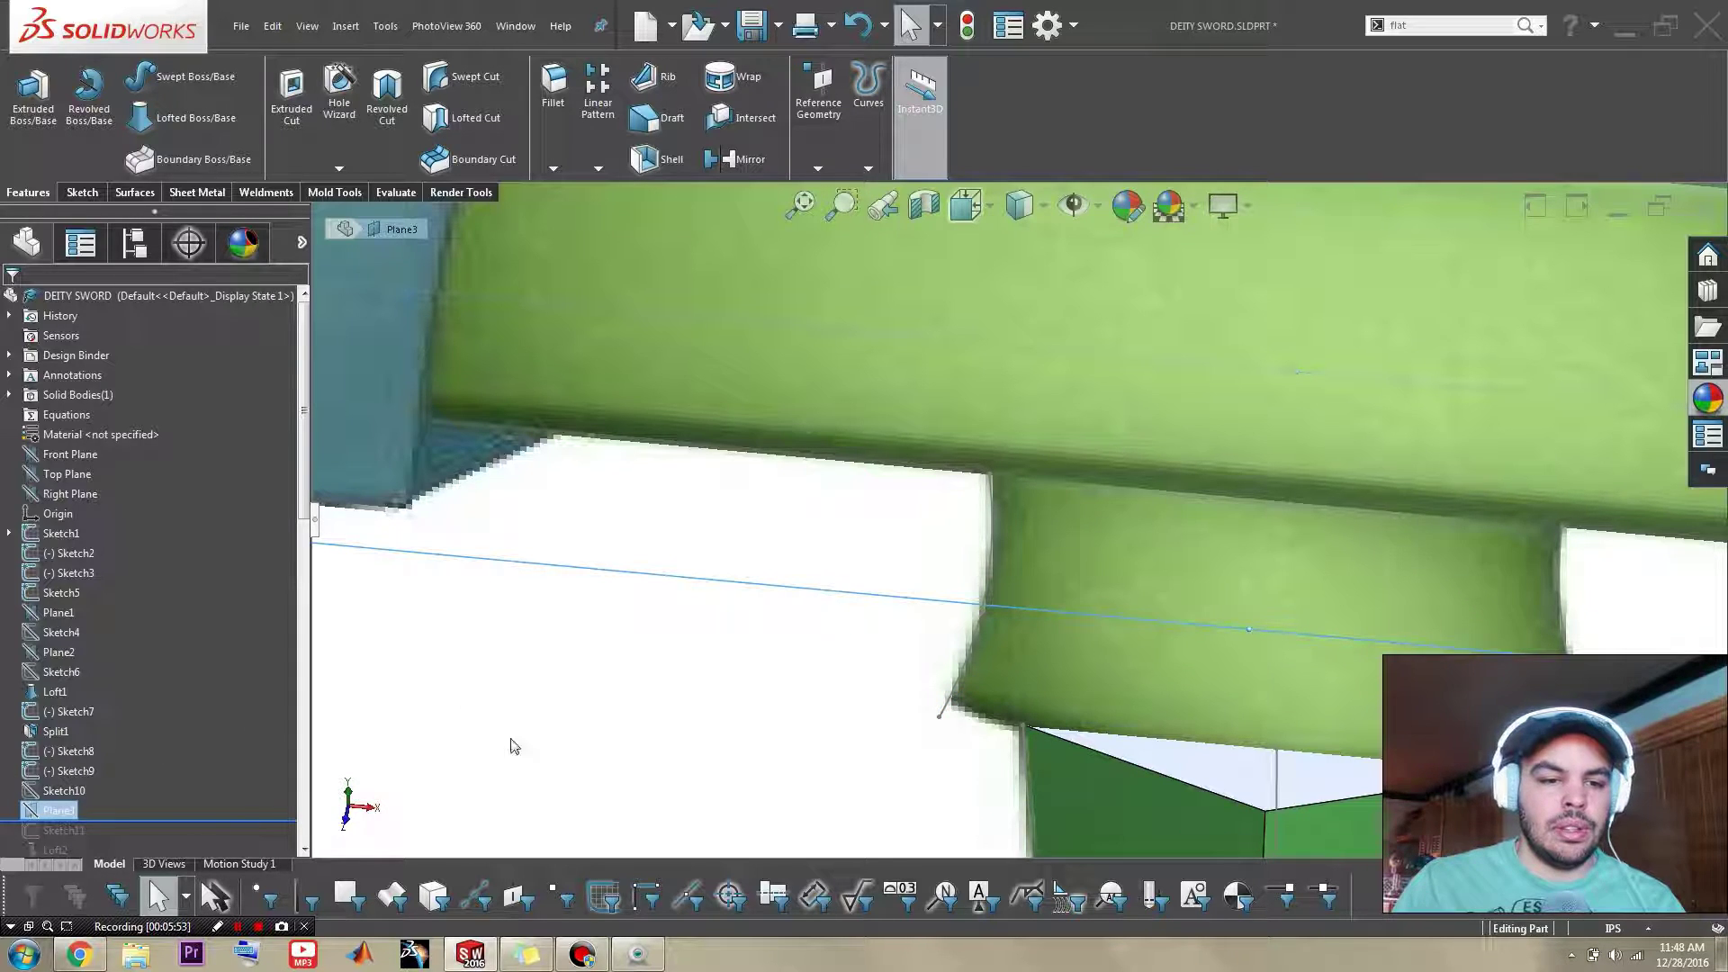
scroll(202, 759, "down", 2)
left_click_drag(180, 742, 176, 761)
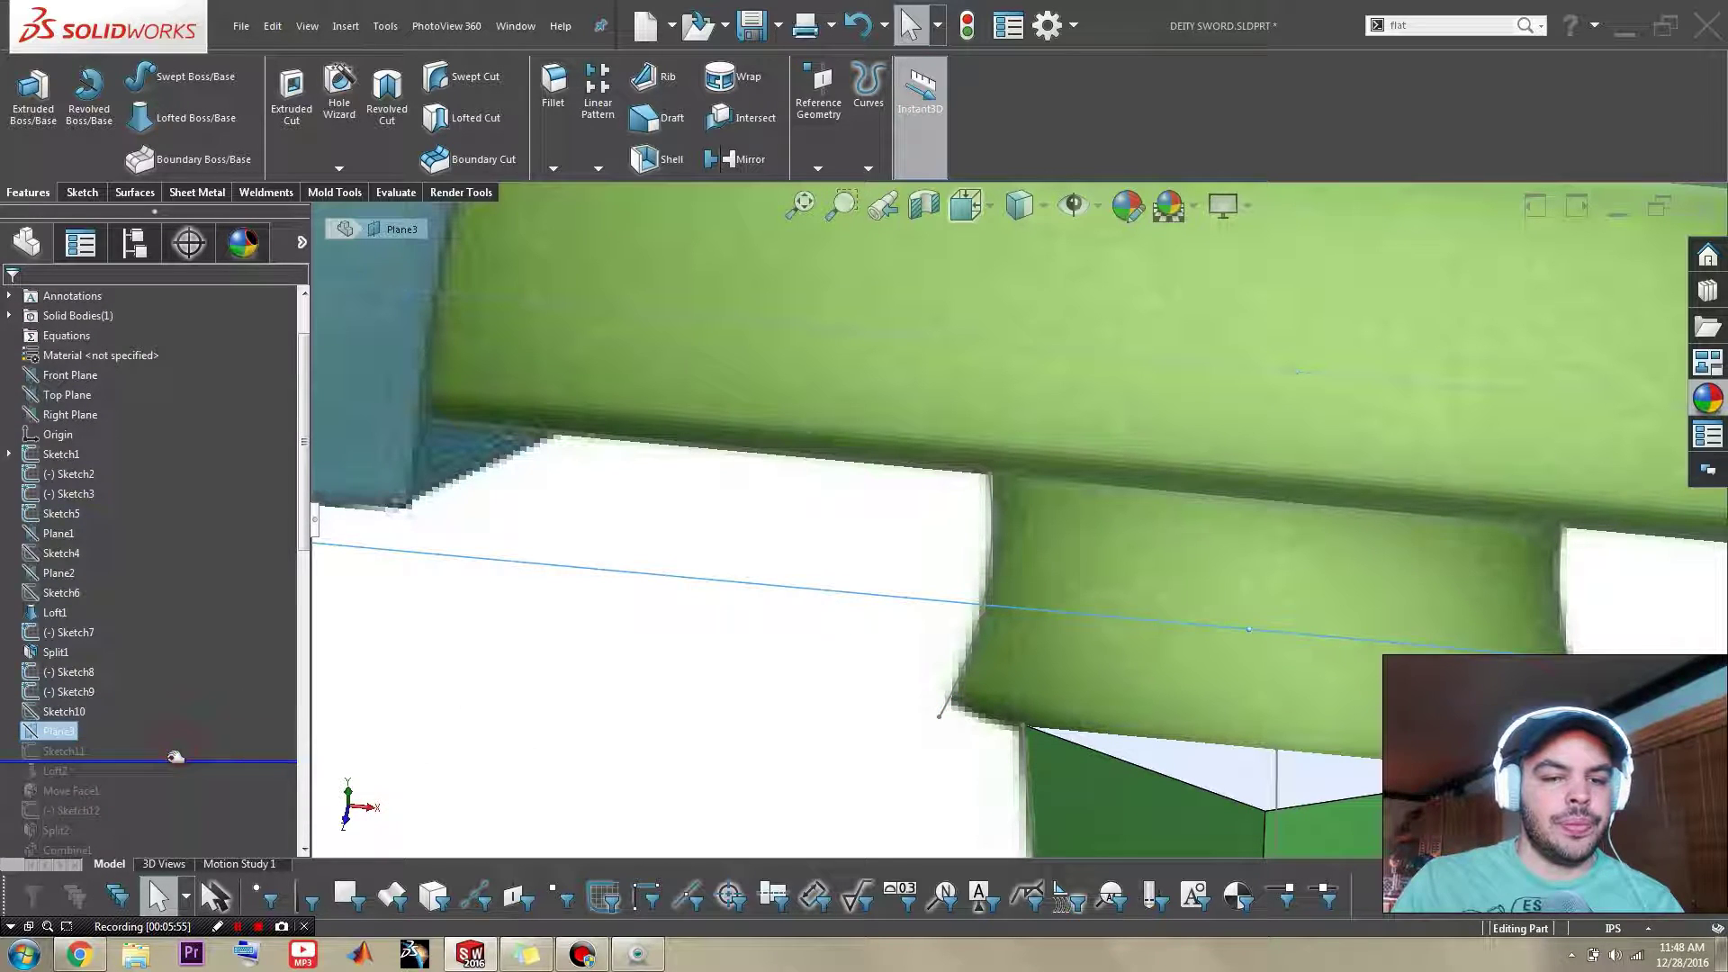
scroll(1098, 574, "up", 3)
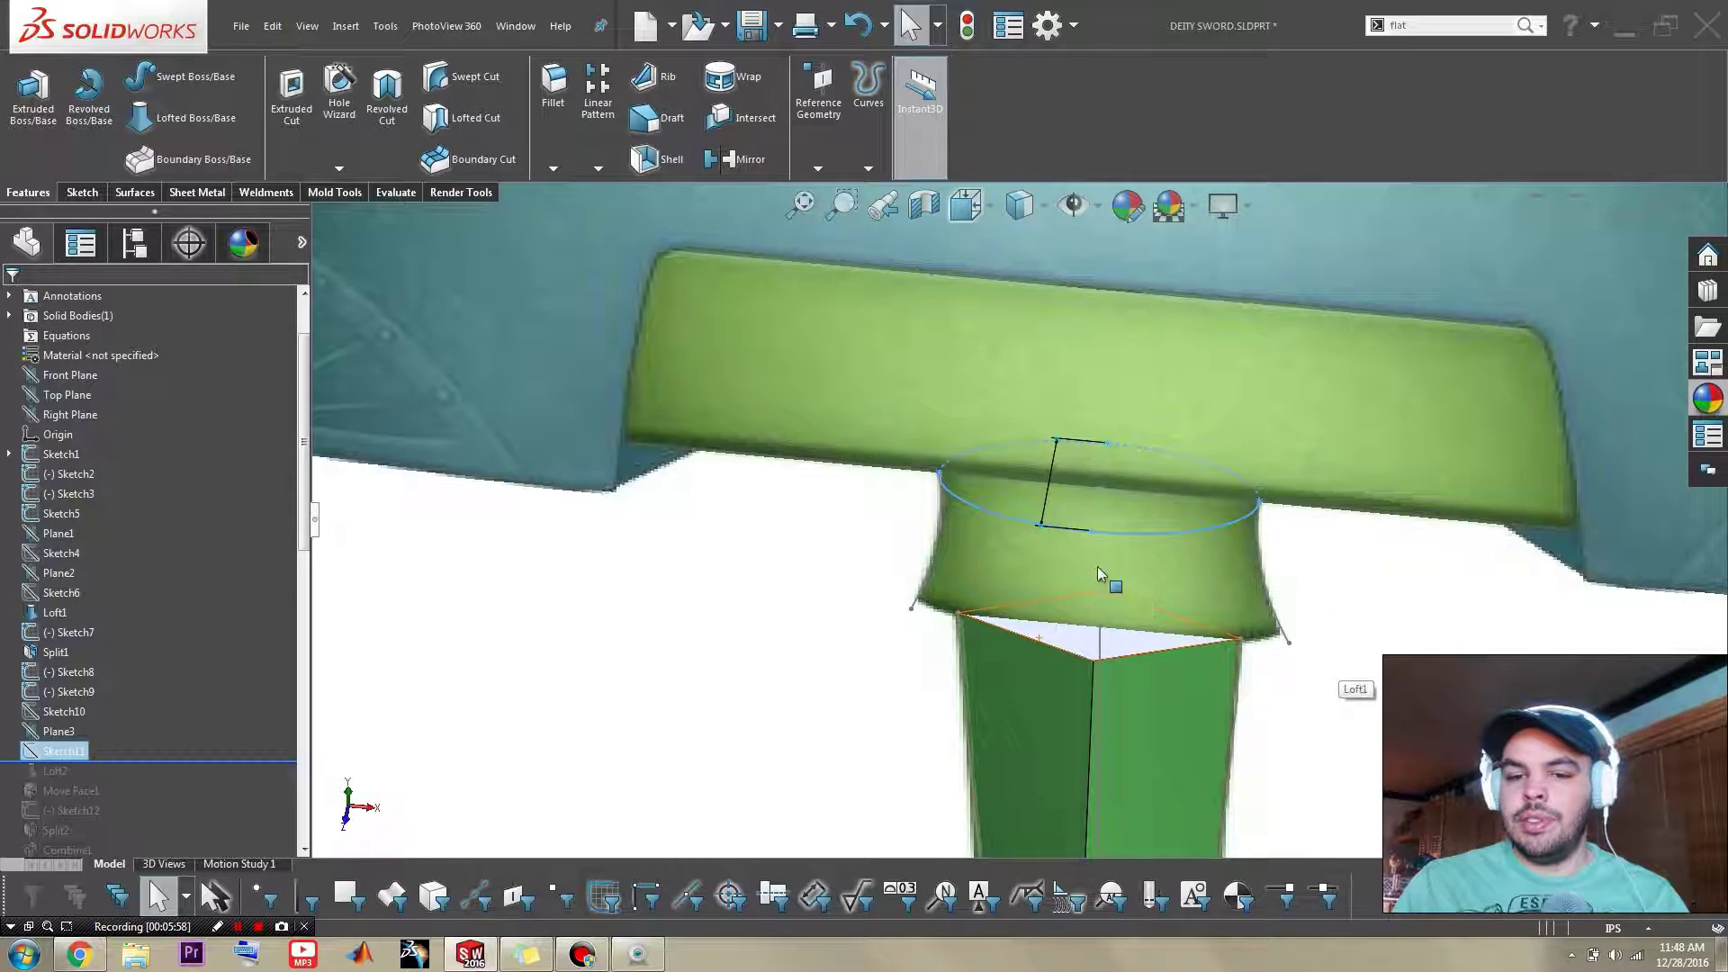
scroll(1098, 574, "down", 2)
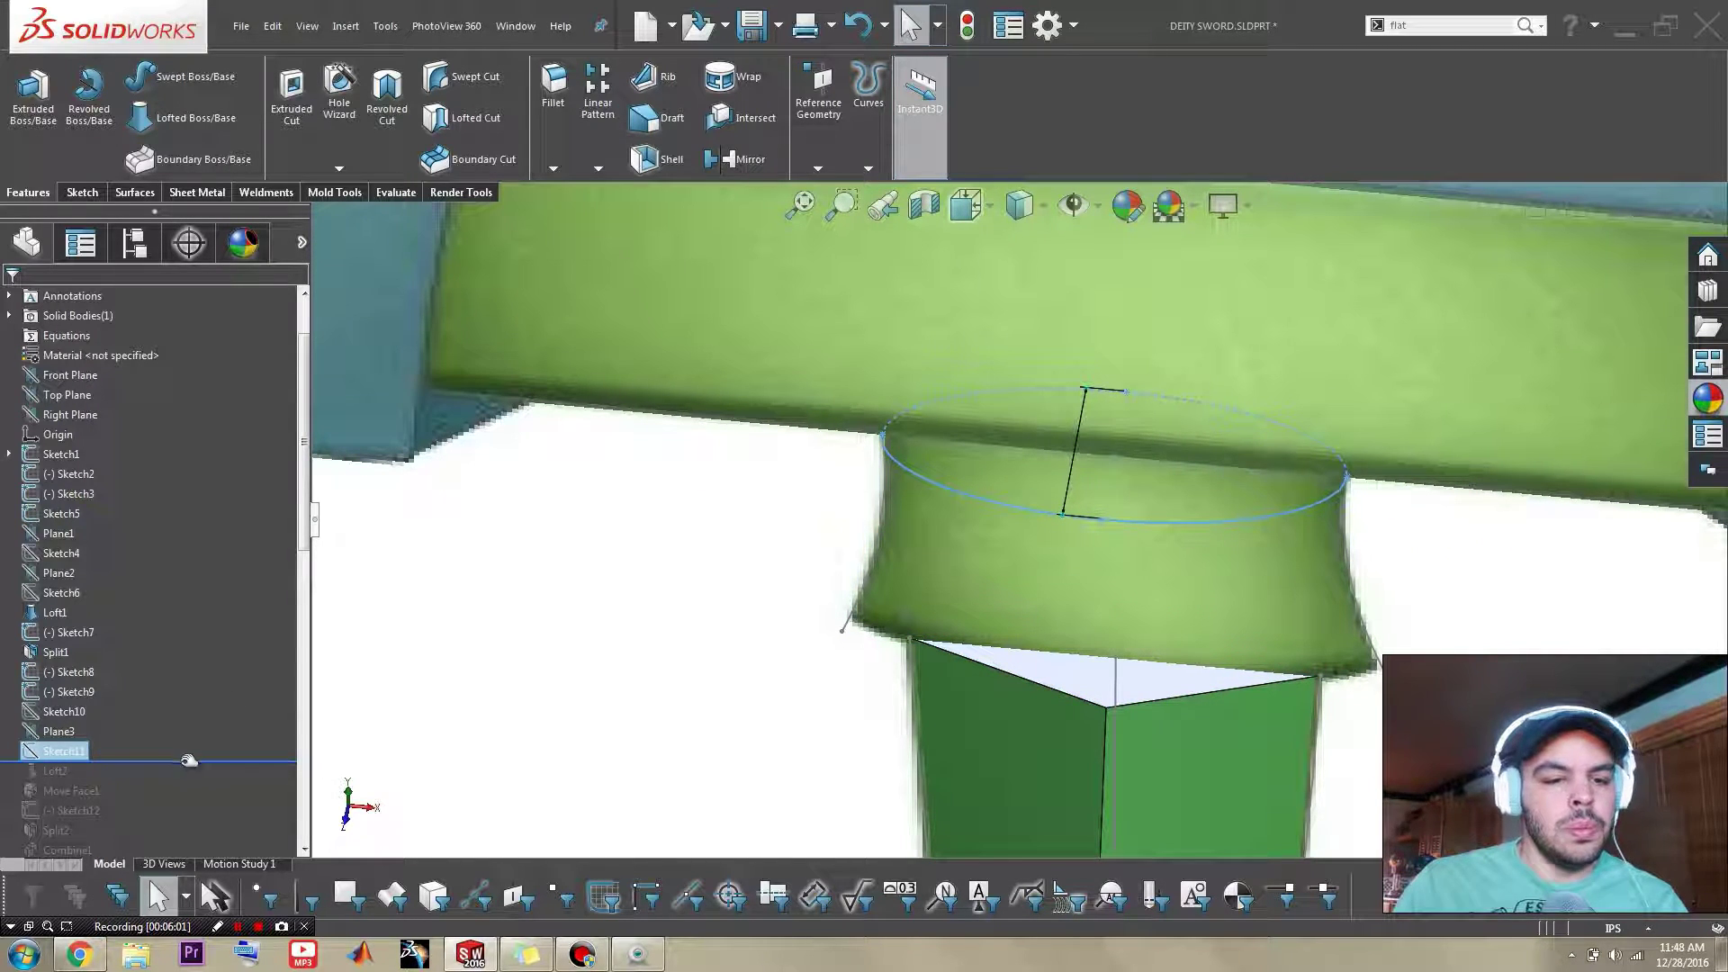
Step: Roll forward below Loft2, then inspect the lofted blade face and the blade's top edge
left_click_drag(181, 761, 177, 771)
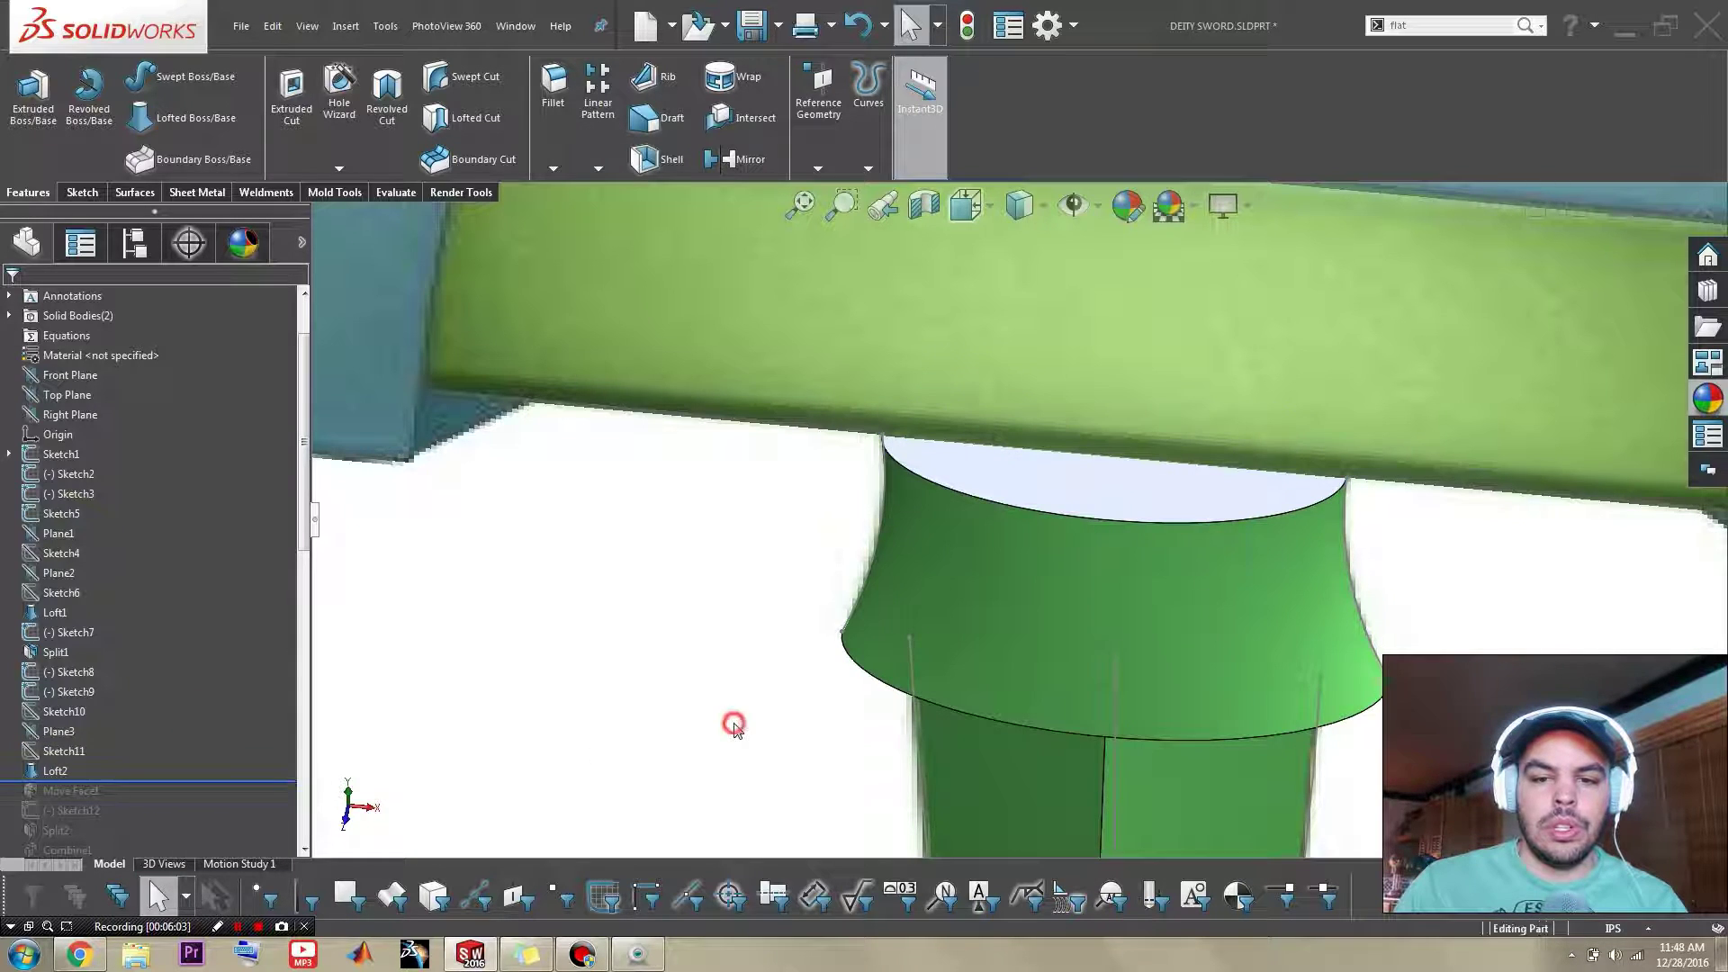
scroll(937, 732, "up", 3)
middle_click_drag(937, 732, 987, 564)
left_click(987, 565)
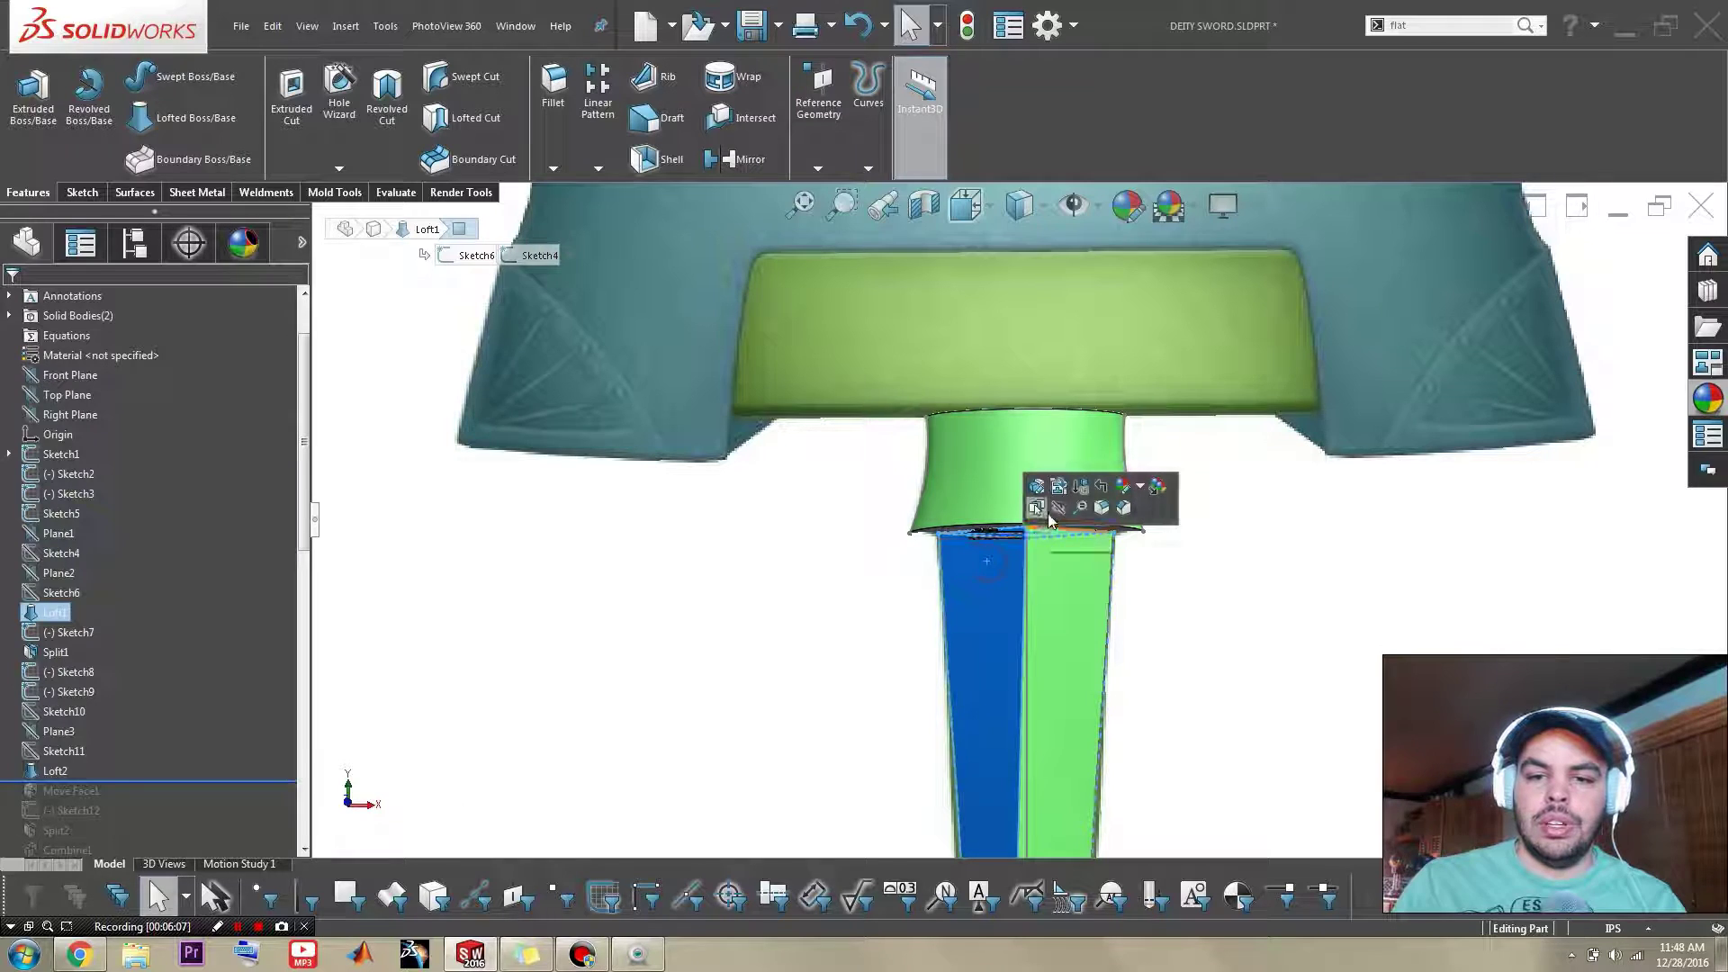
left_click(1034, 538)
left_click(904, 664)
scroll(1032, 543, "down", 5)
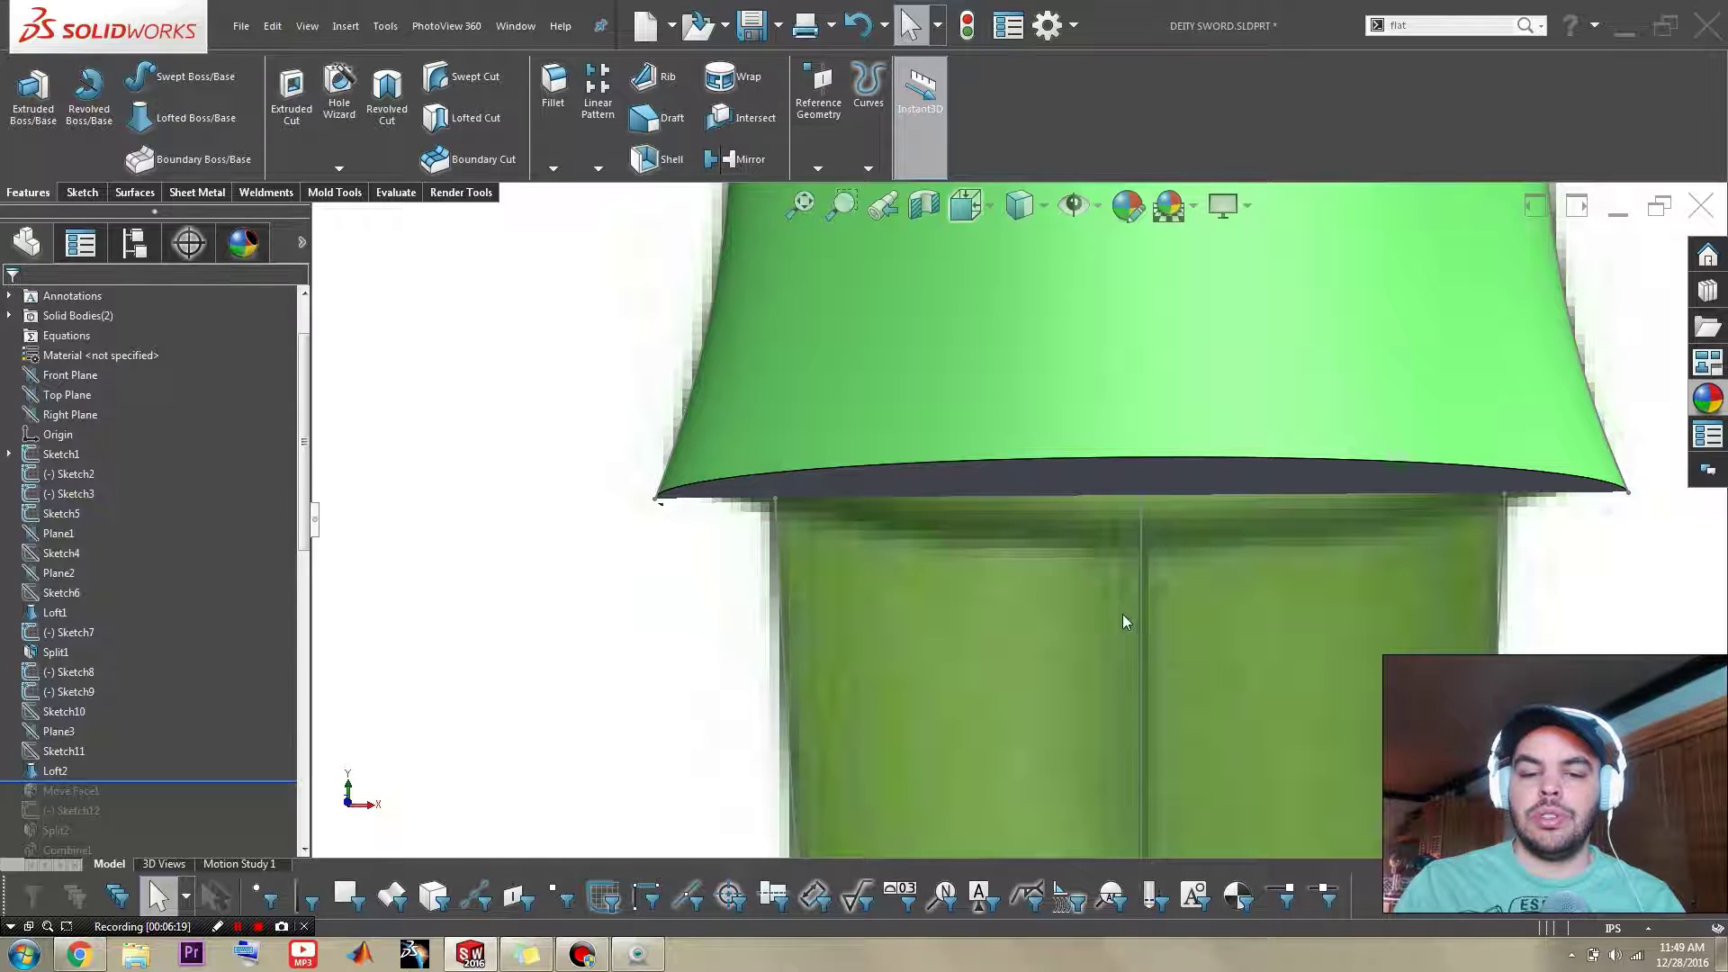
Step: Select the flare's bottom face to identify Loft2, lofted from Sketch10 and Sketch11
key("z")
key("z")
scroll(216, 608, "up", 2)
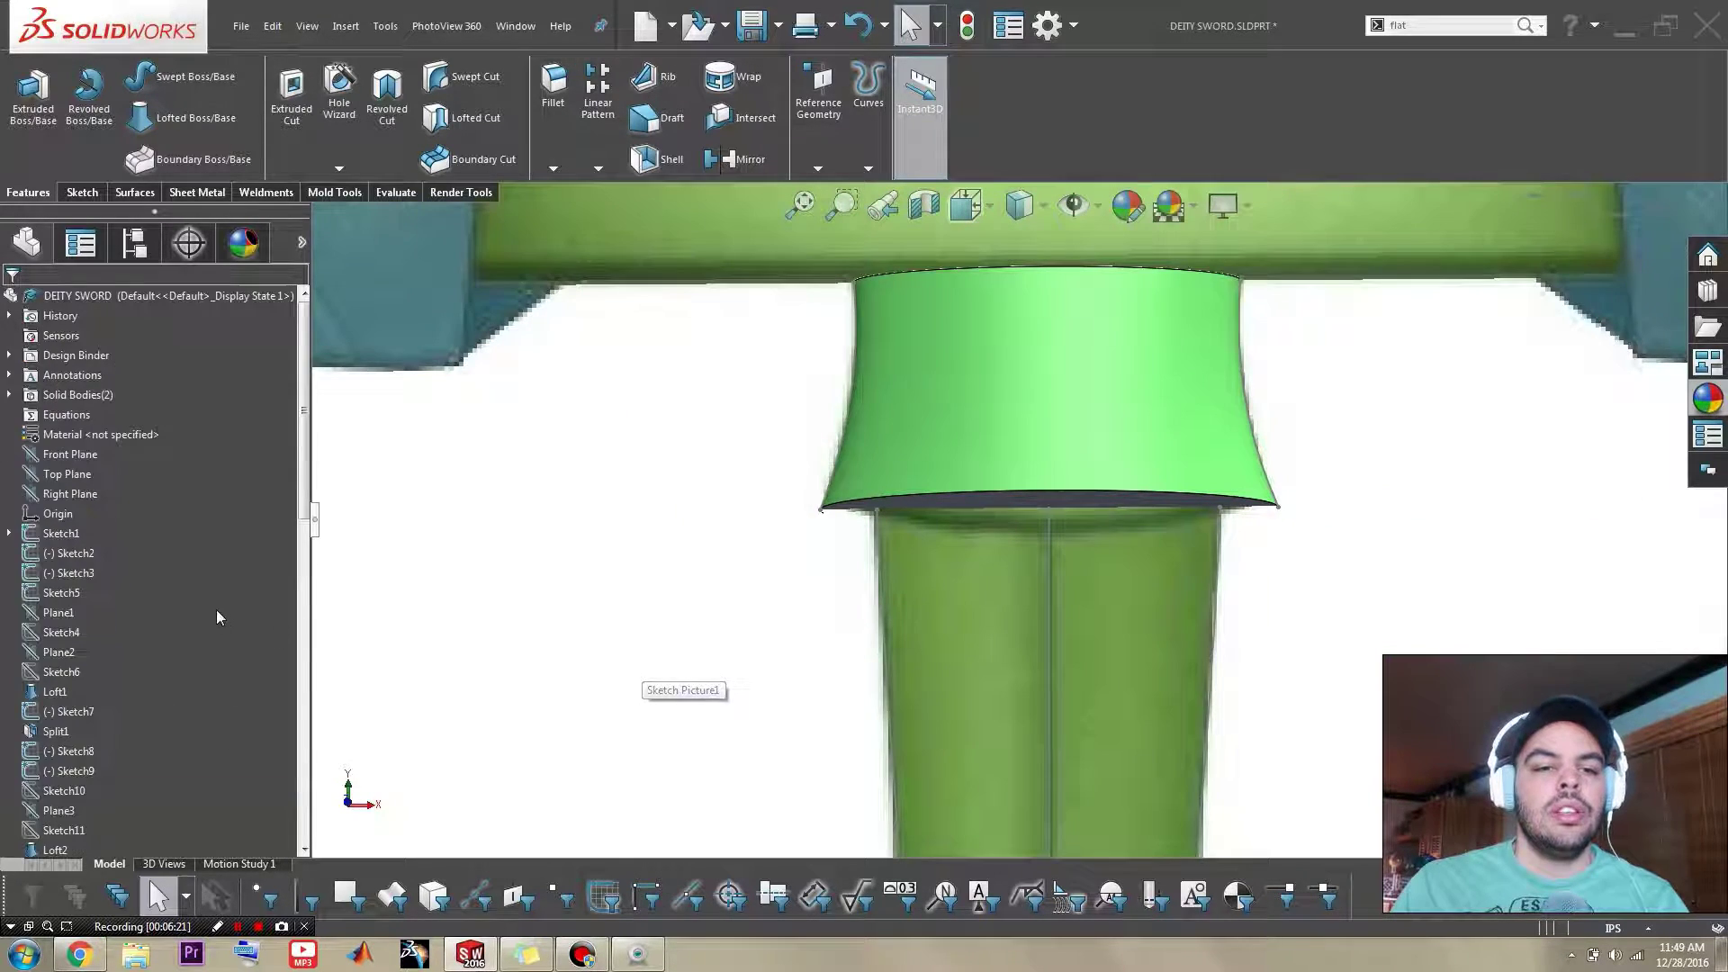
scroll(1044, 514, "down", 3)
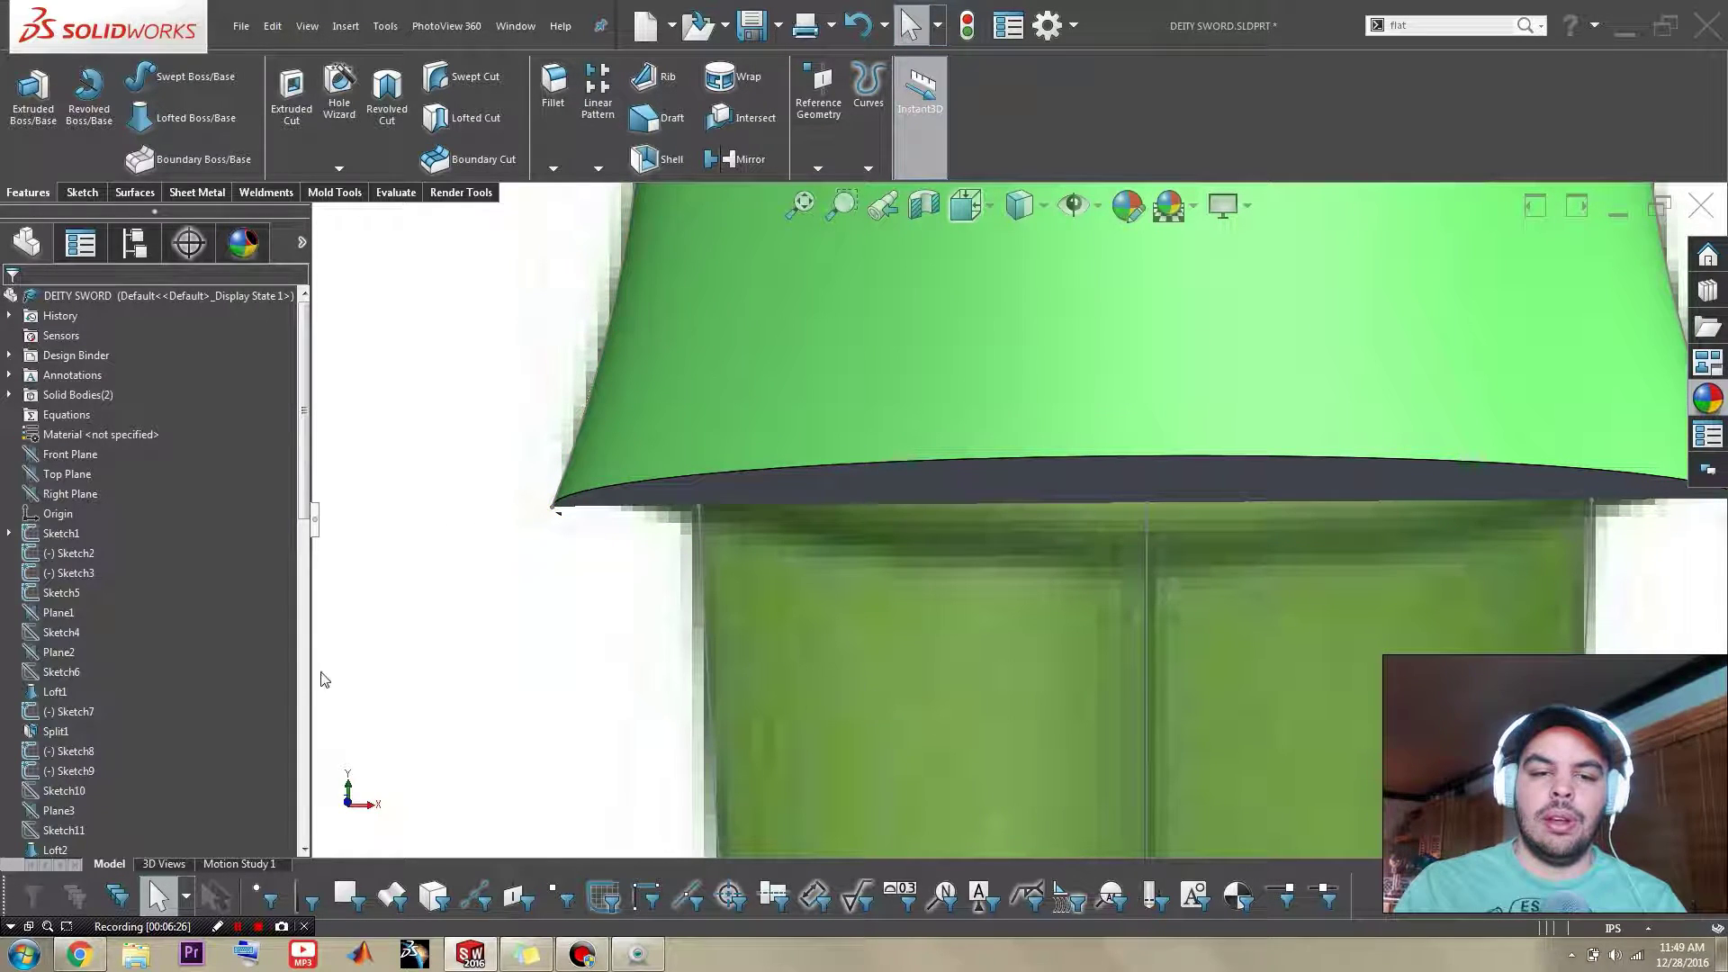
scroll(203, 629, "down", 8)
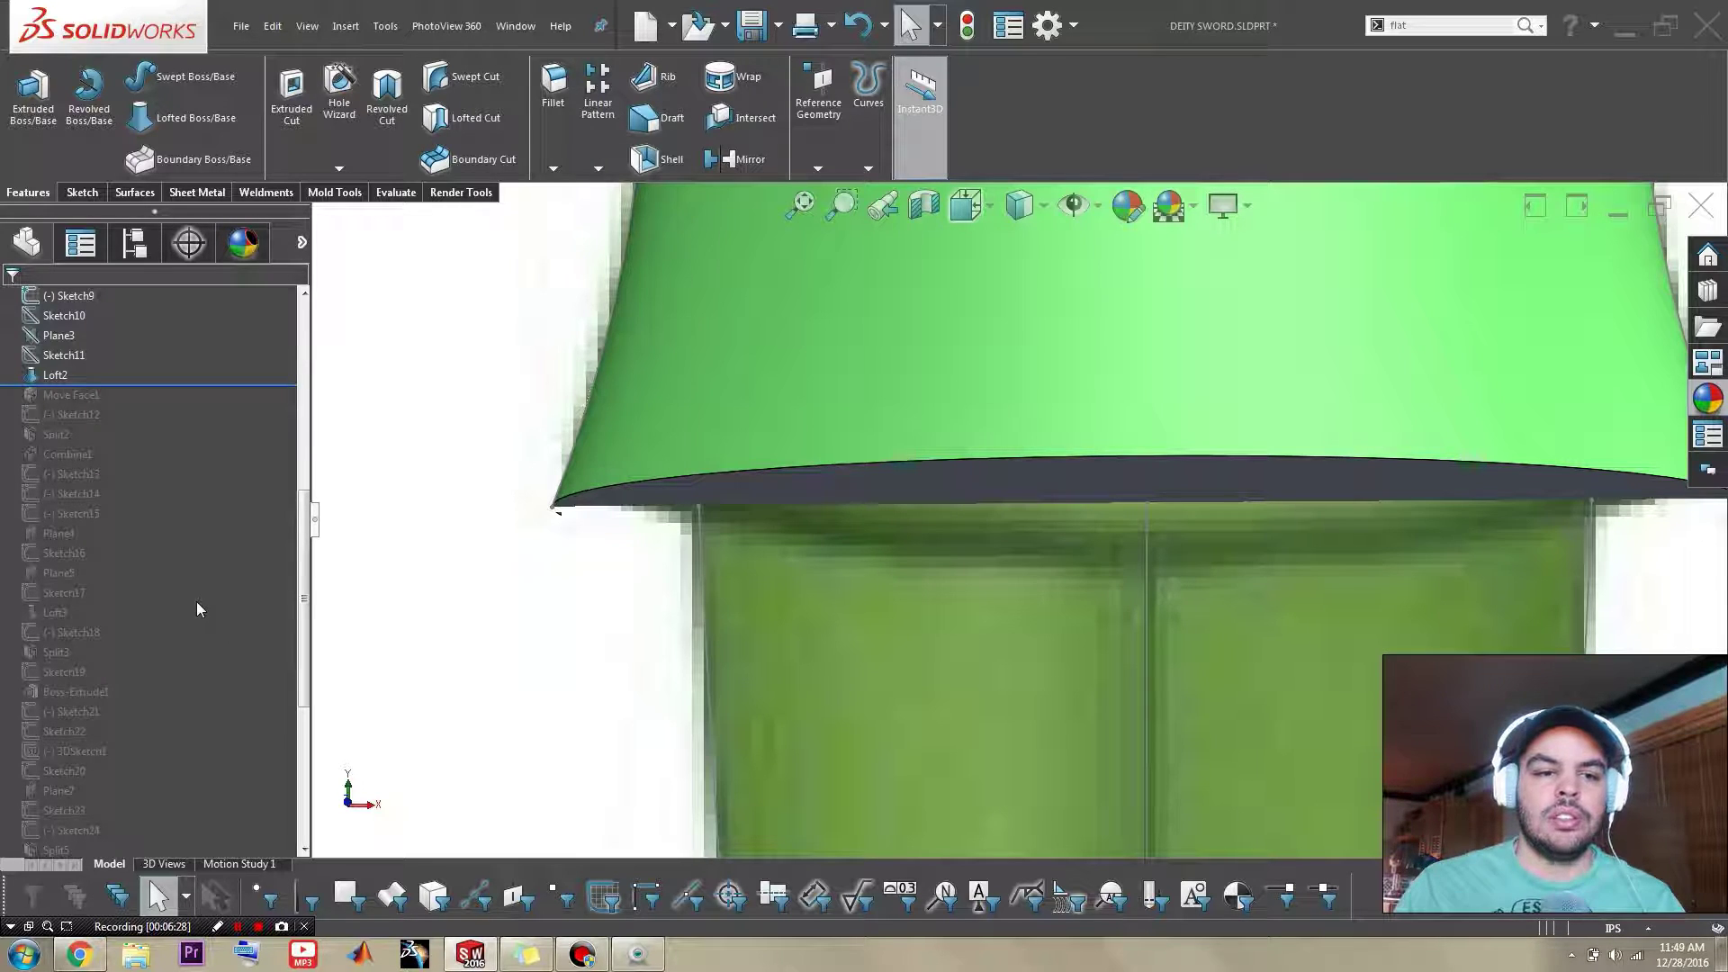
scroll(196, 601, "up", 2)
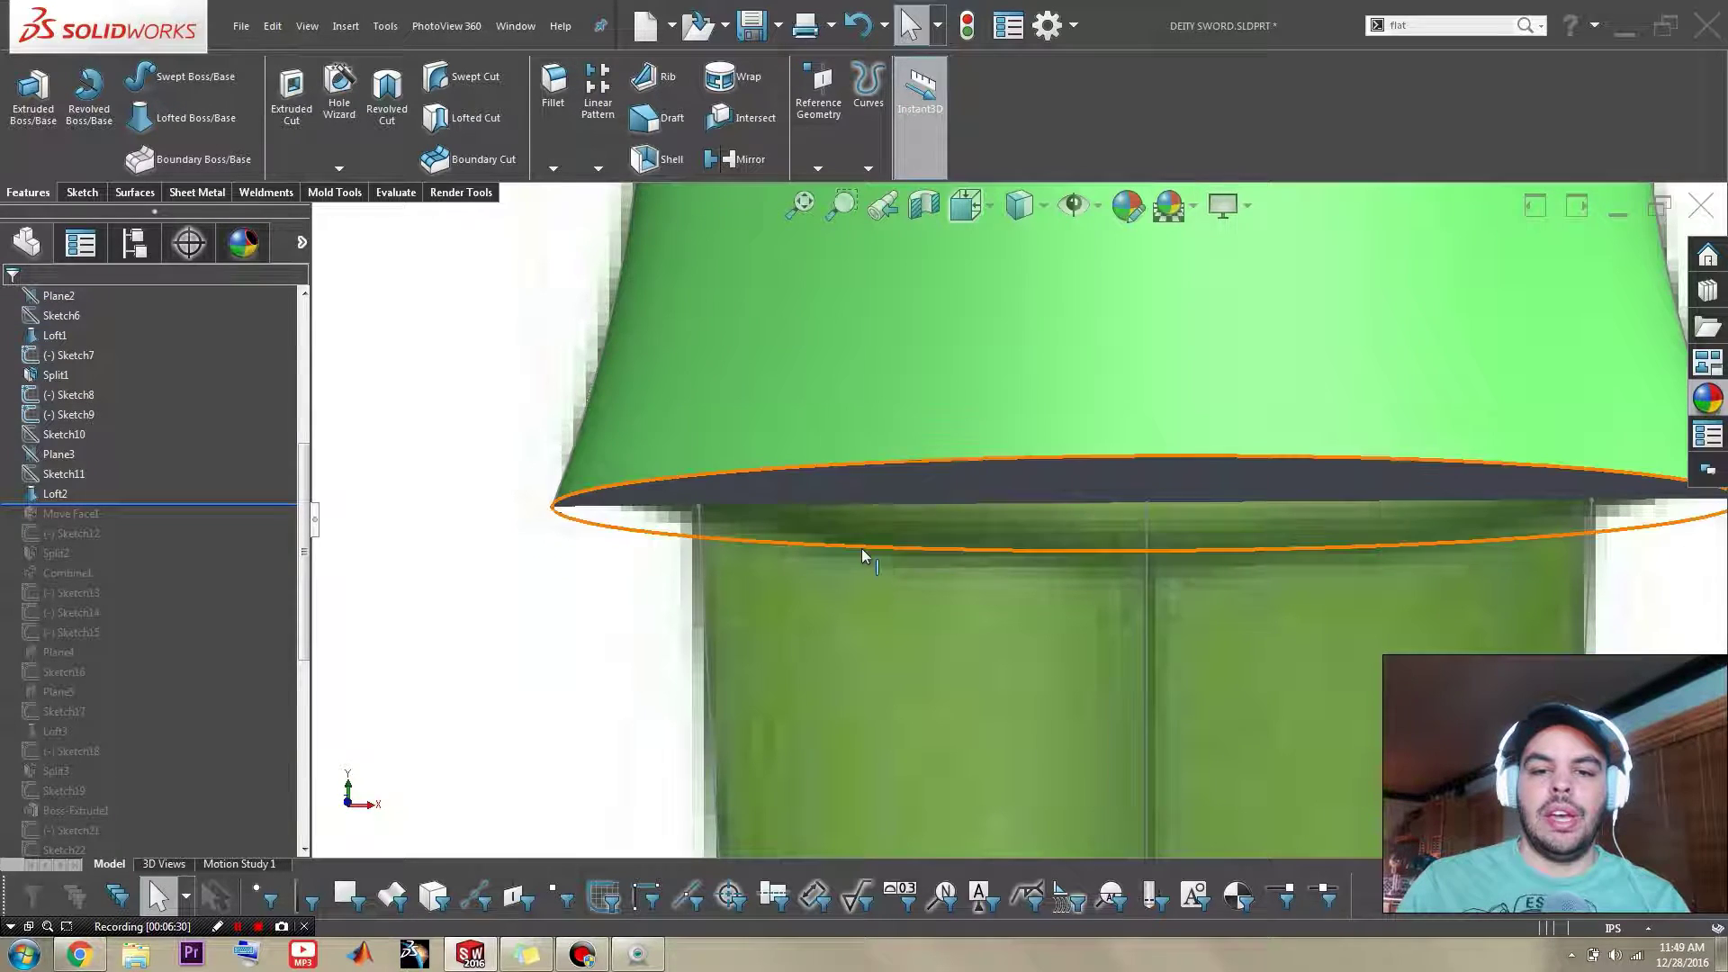
scroll(861, 548, "up", 3)
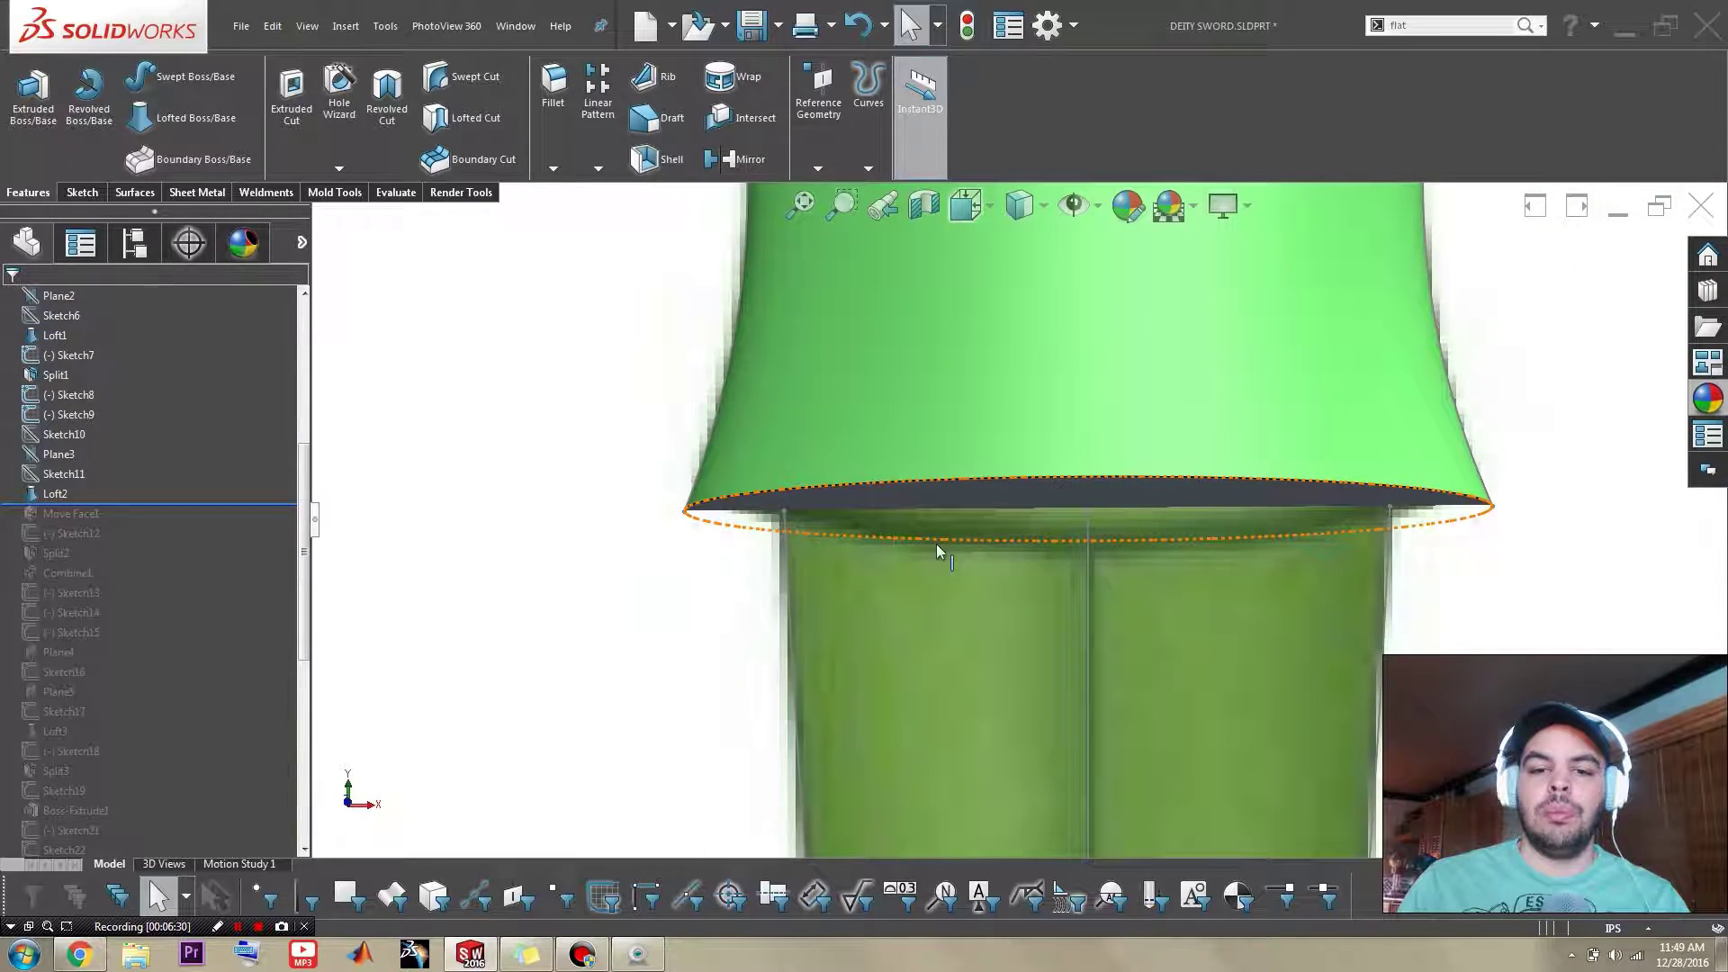
left_click(1074, 493)
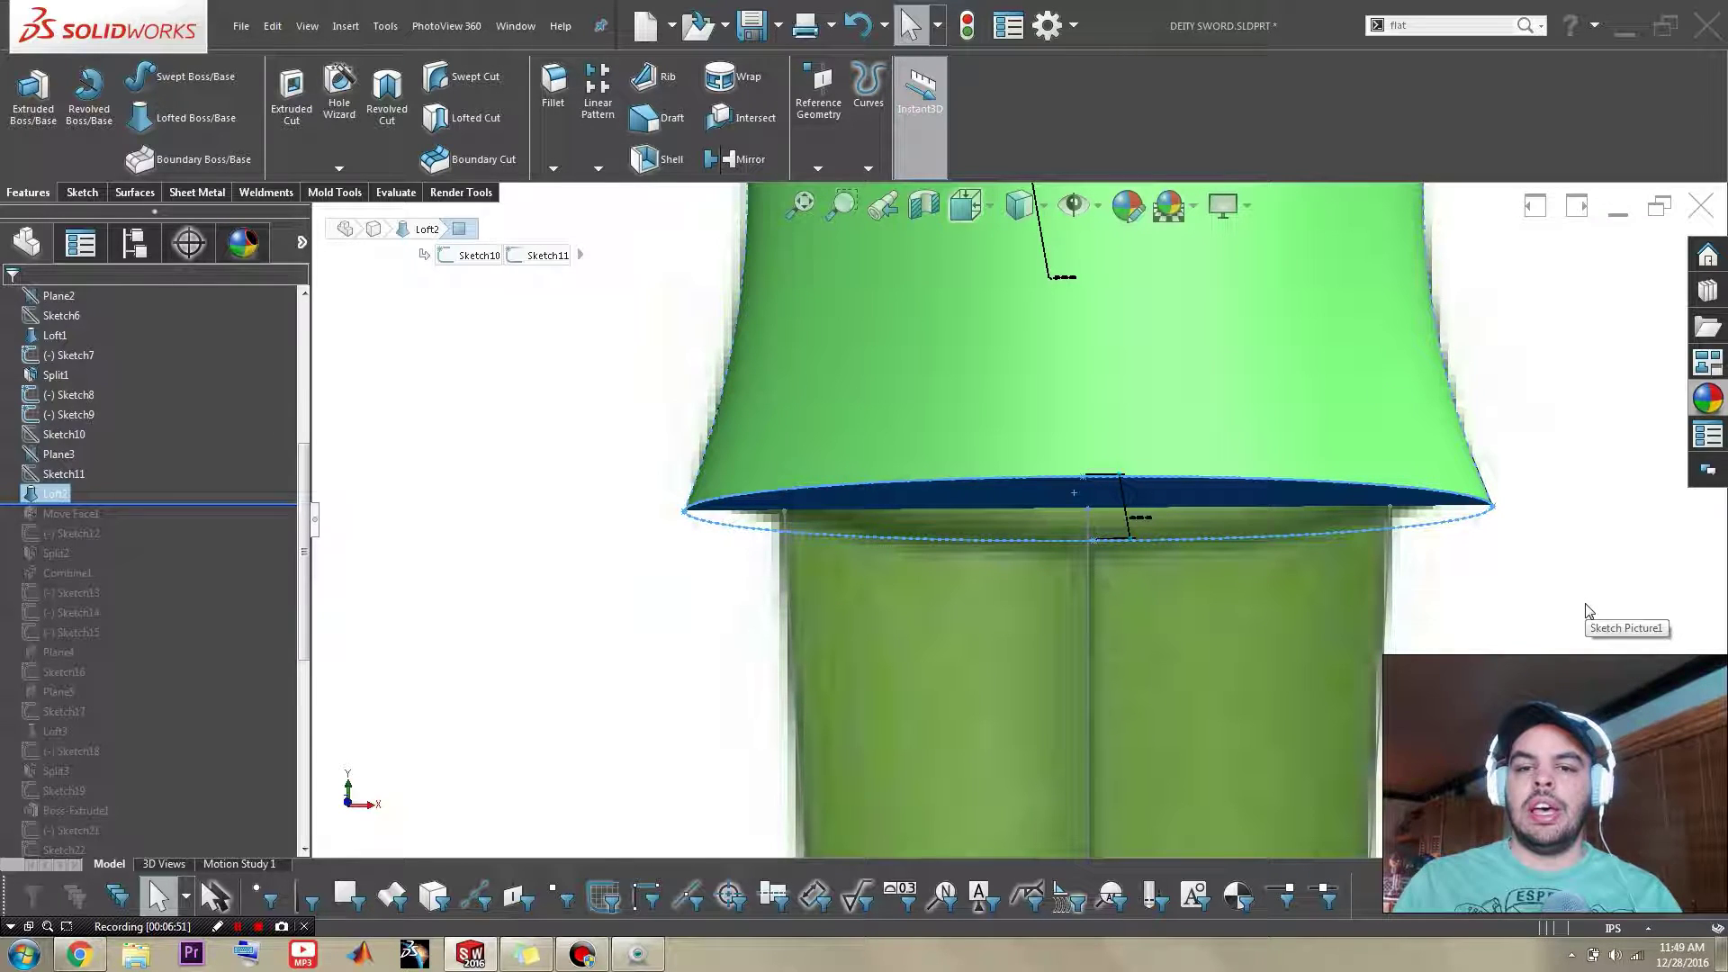
Step: Roll forward below Move Face1 and inspect the flare's extended bottom face
left_click_drag(94, 505, 97, 524)
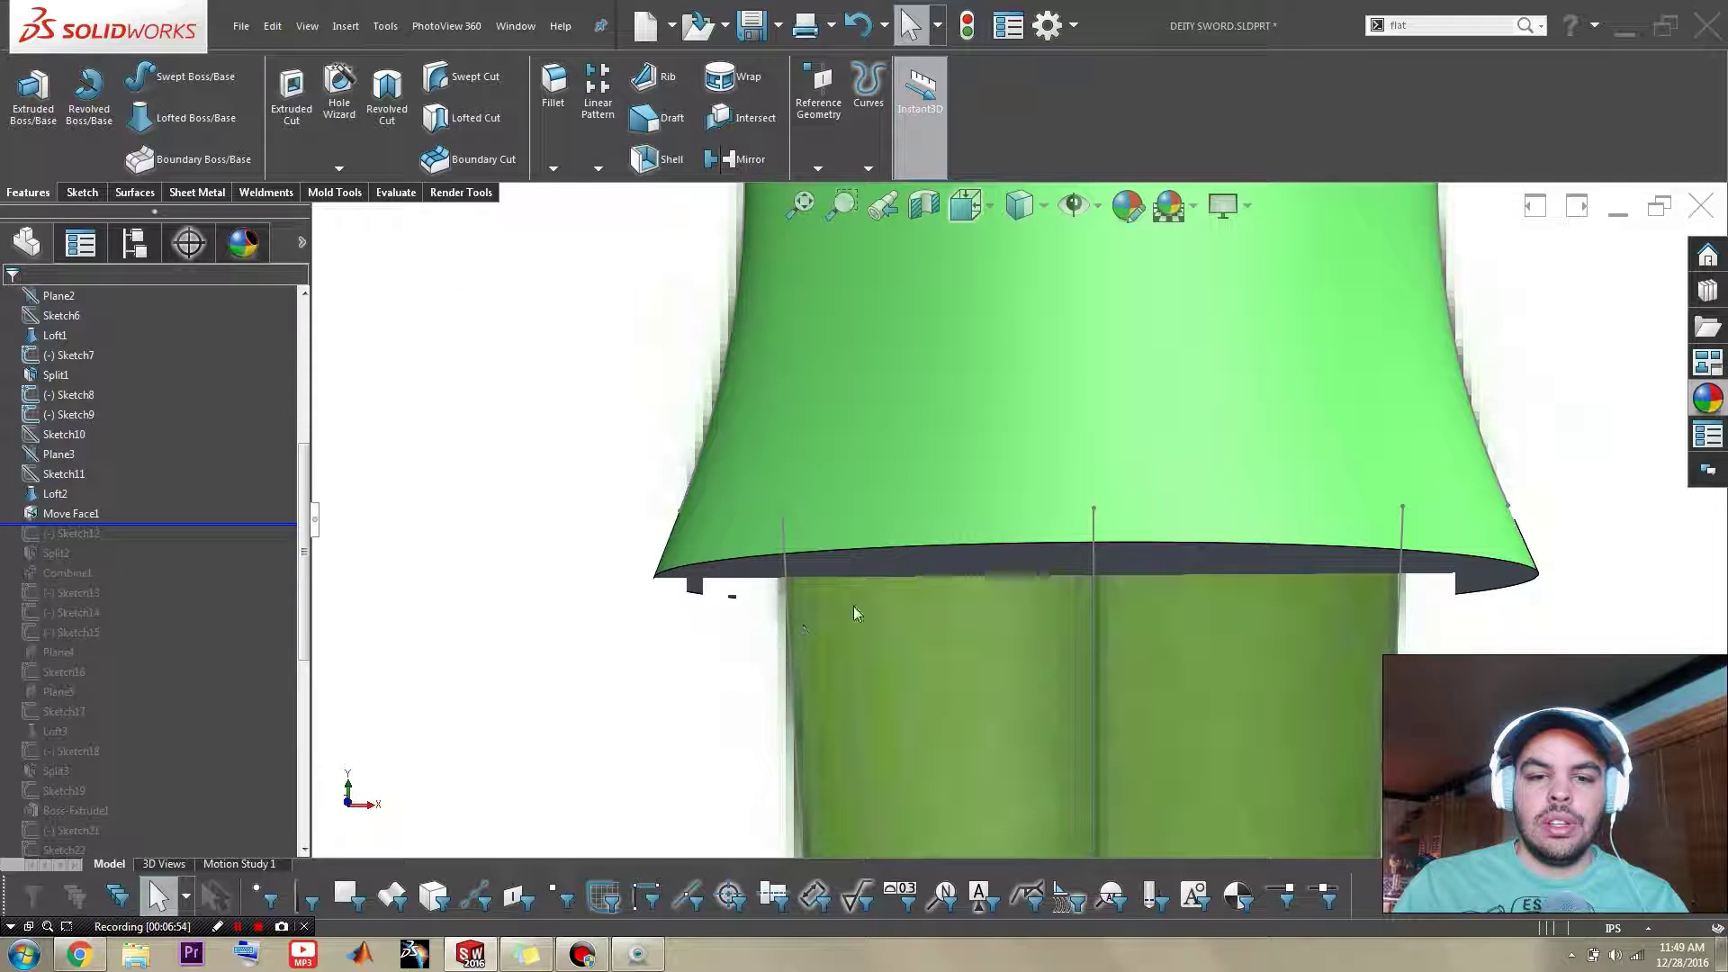
scroll(931, 509, "up", 3)
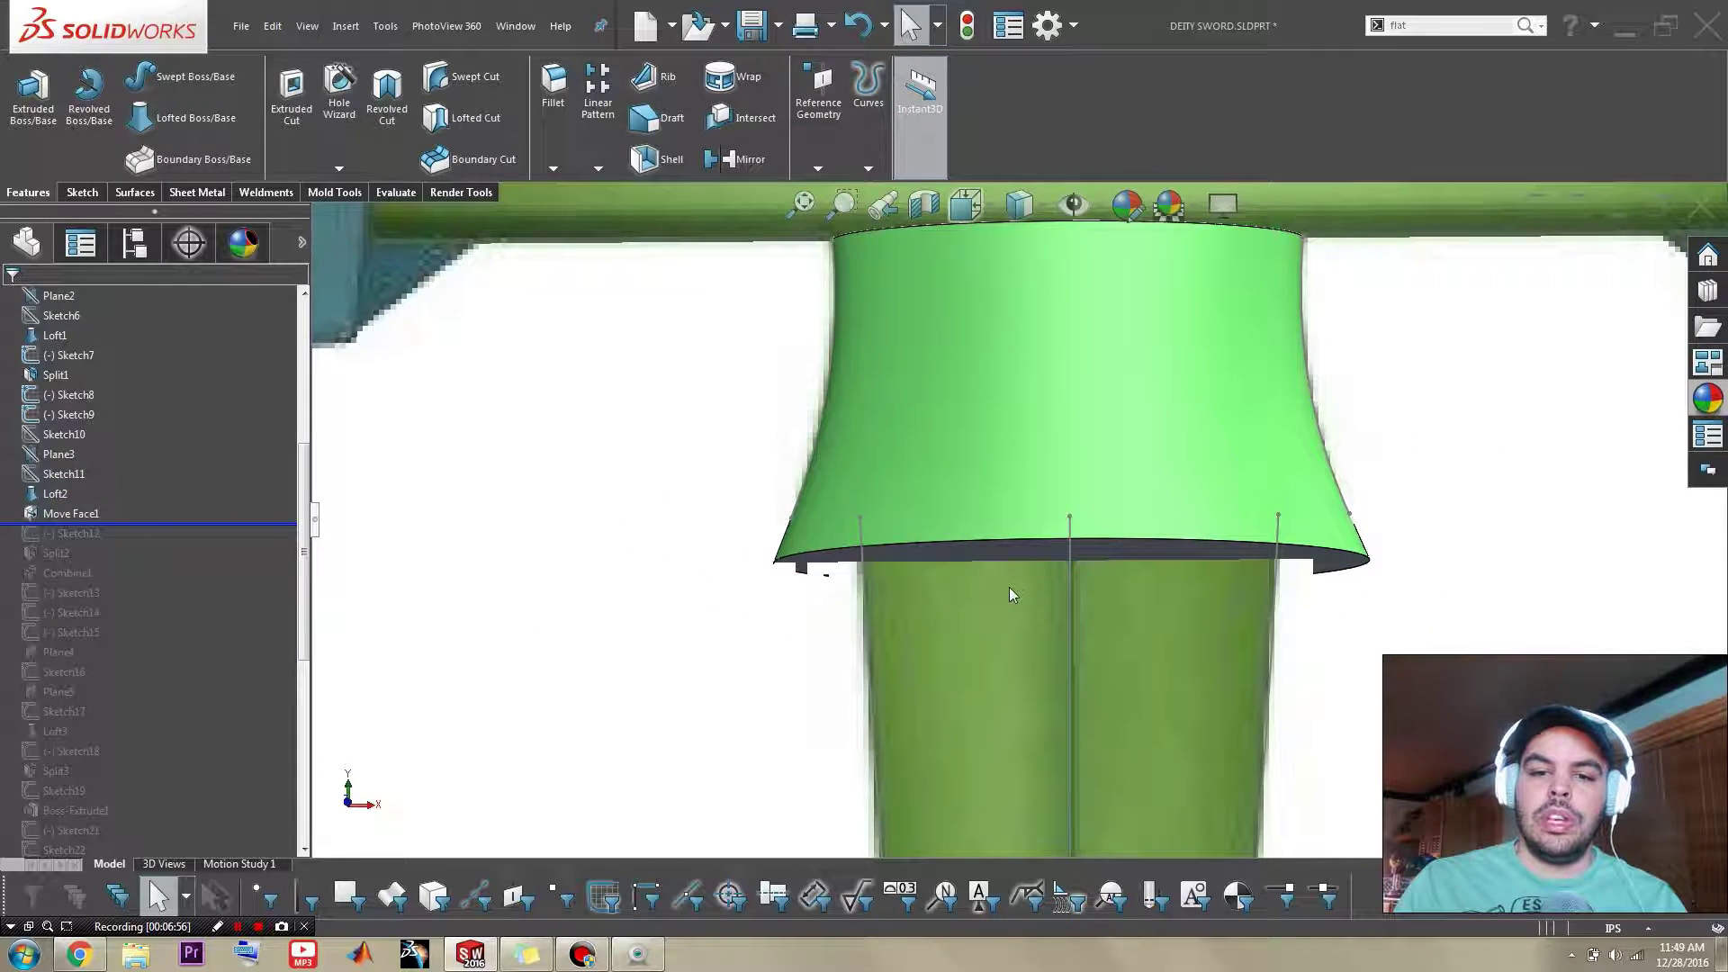
scroll(1012, 580, "down", 3)
scroll(1021, 551, "down", 2)
left_click(1034, 560)
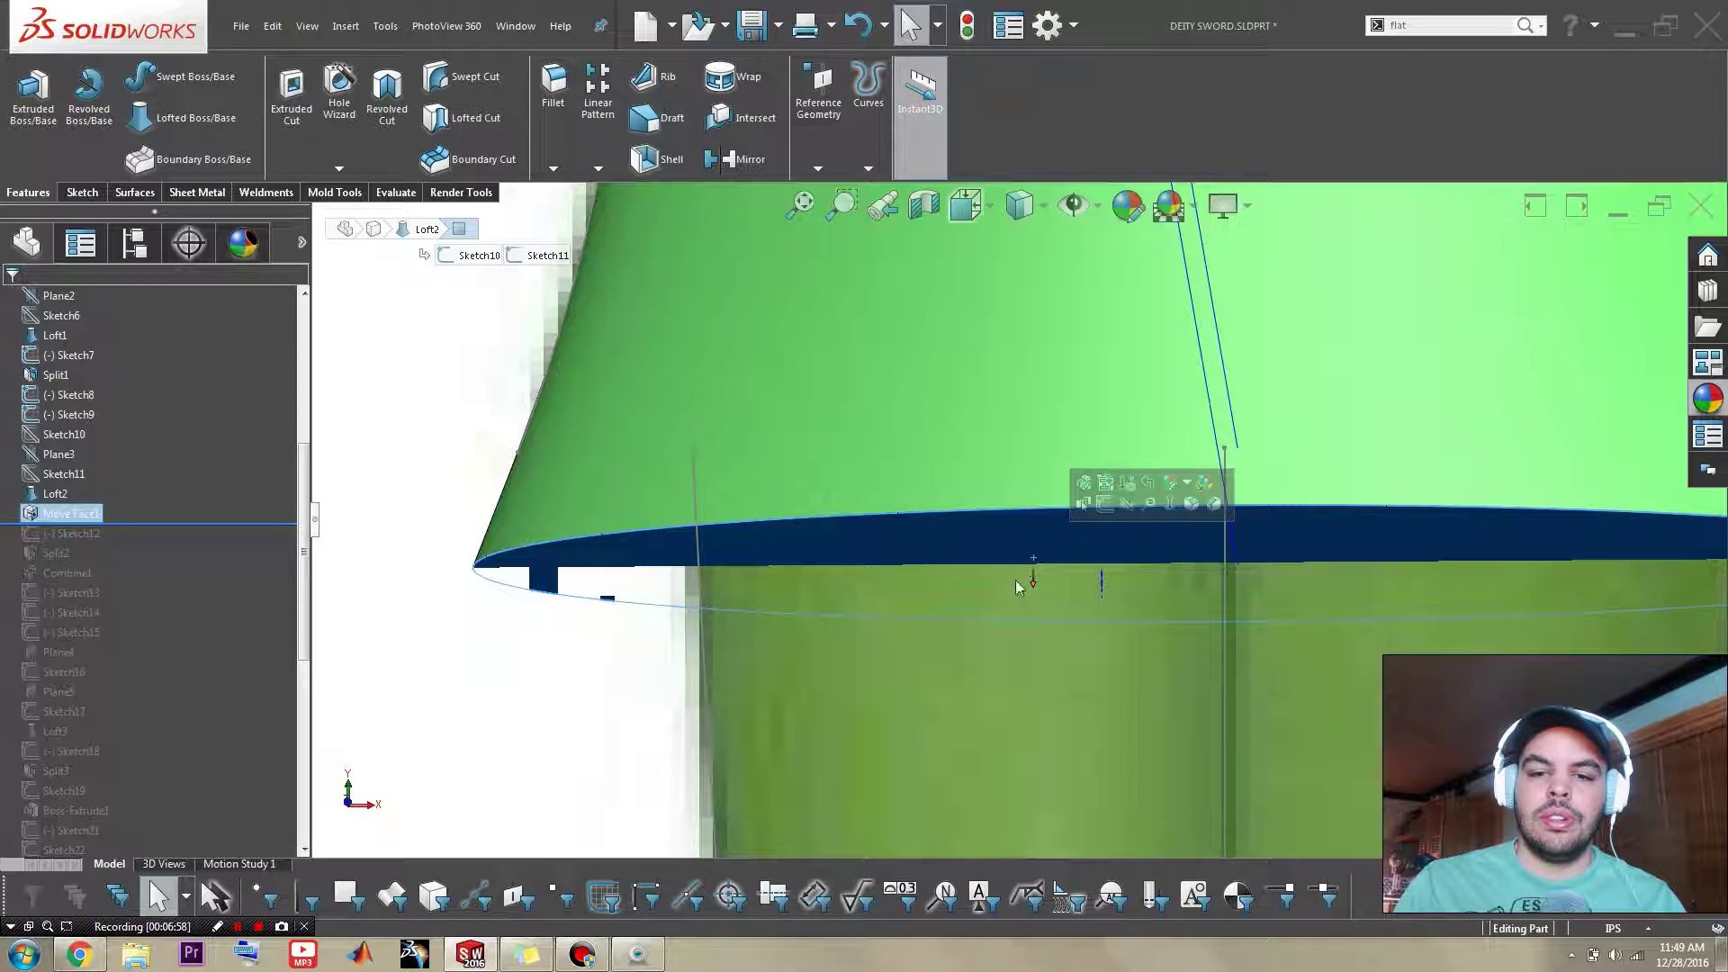
Step: Select the flared loft body and hide it
scroll(683, 432, "up", 2)
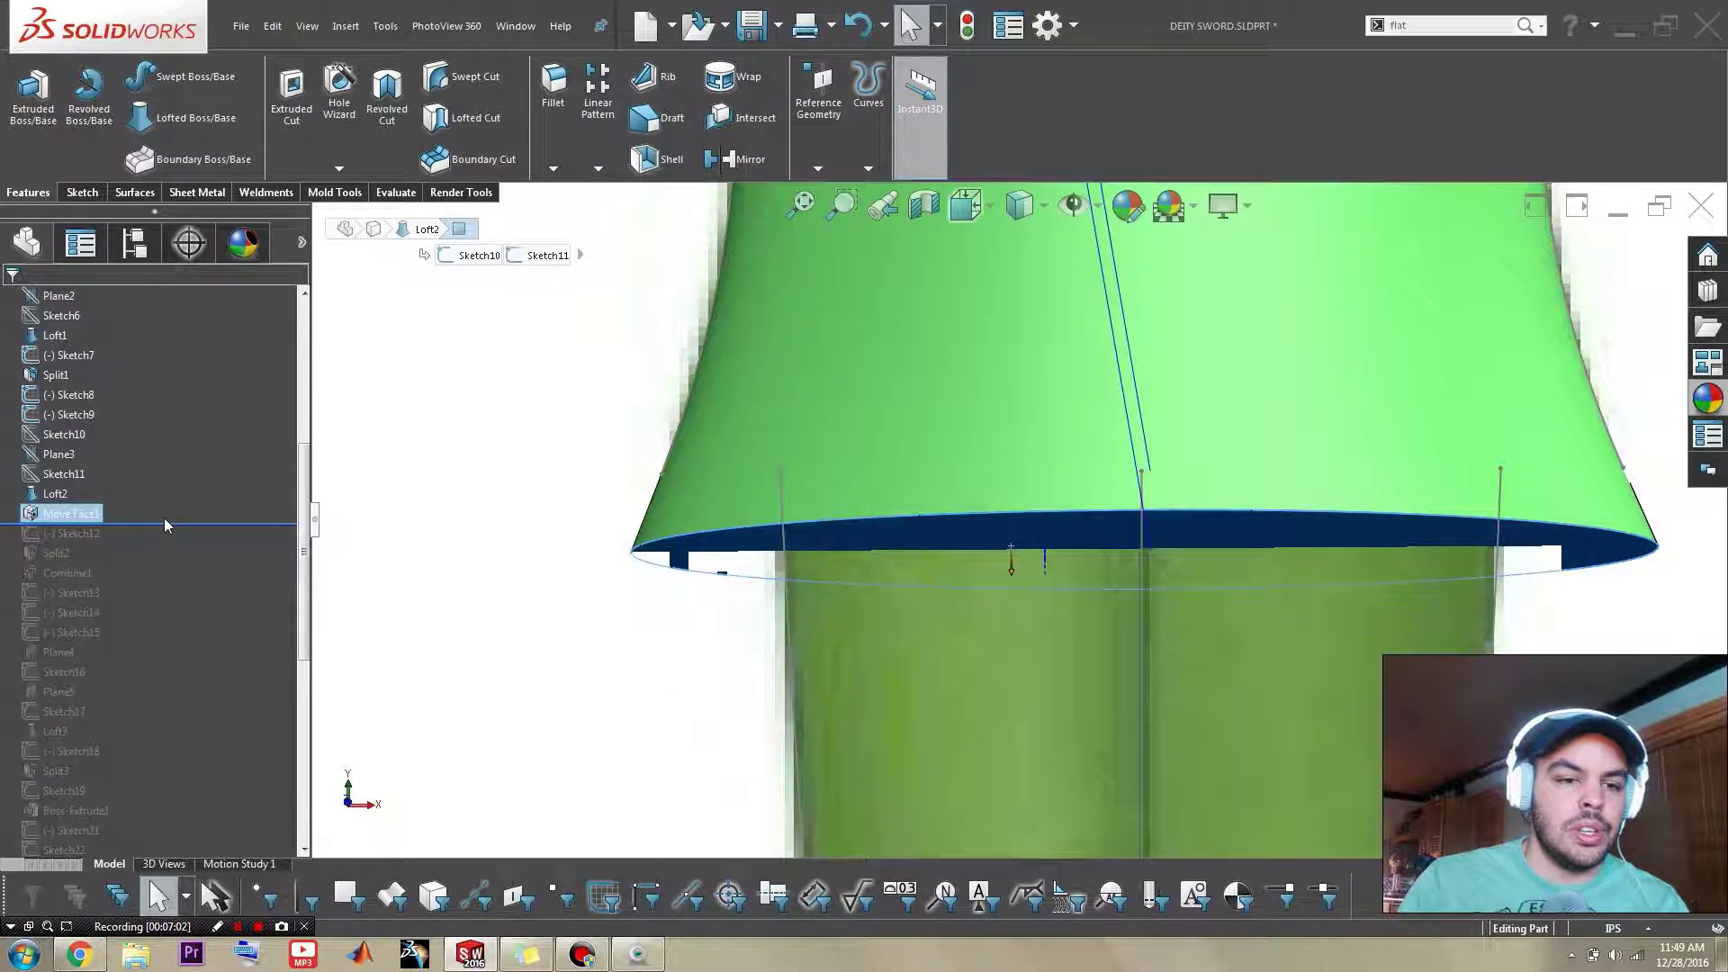
left_click(911, 459)
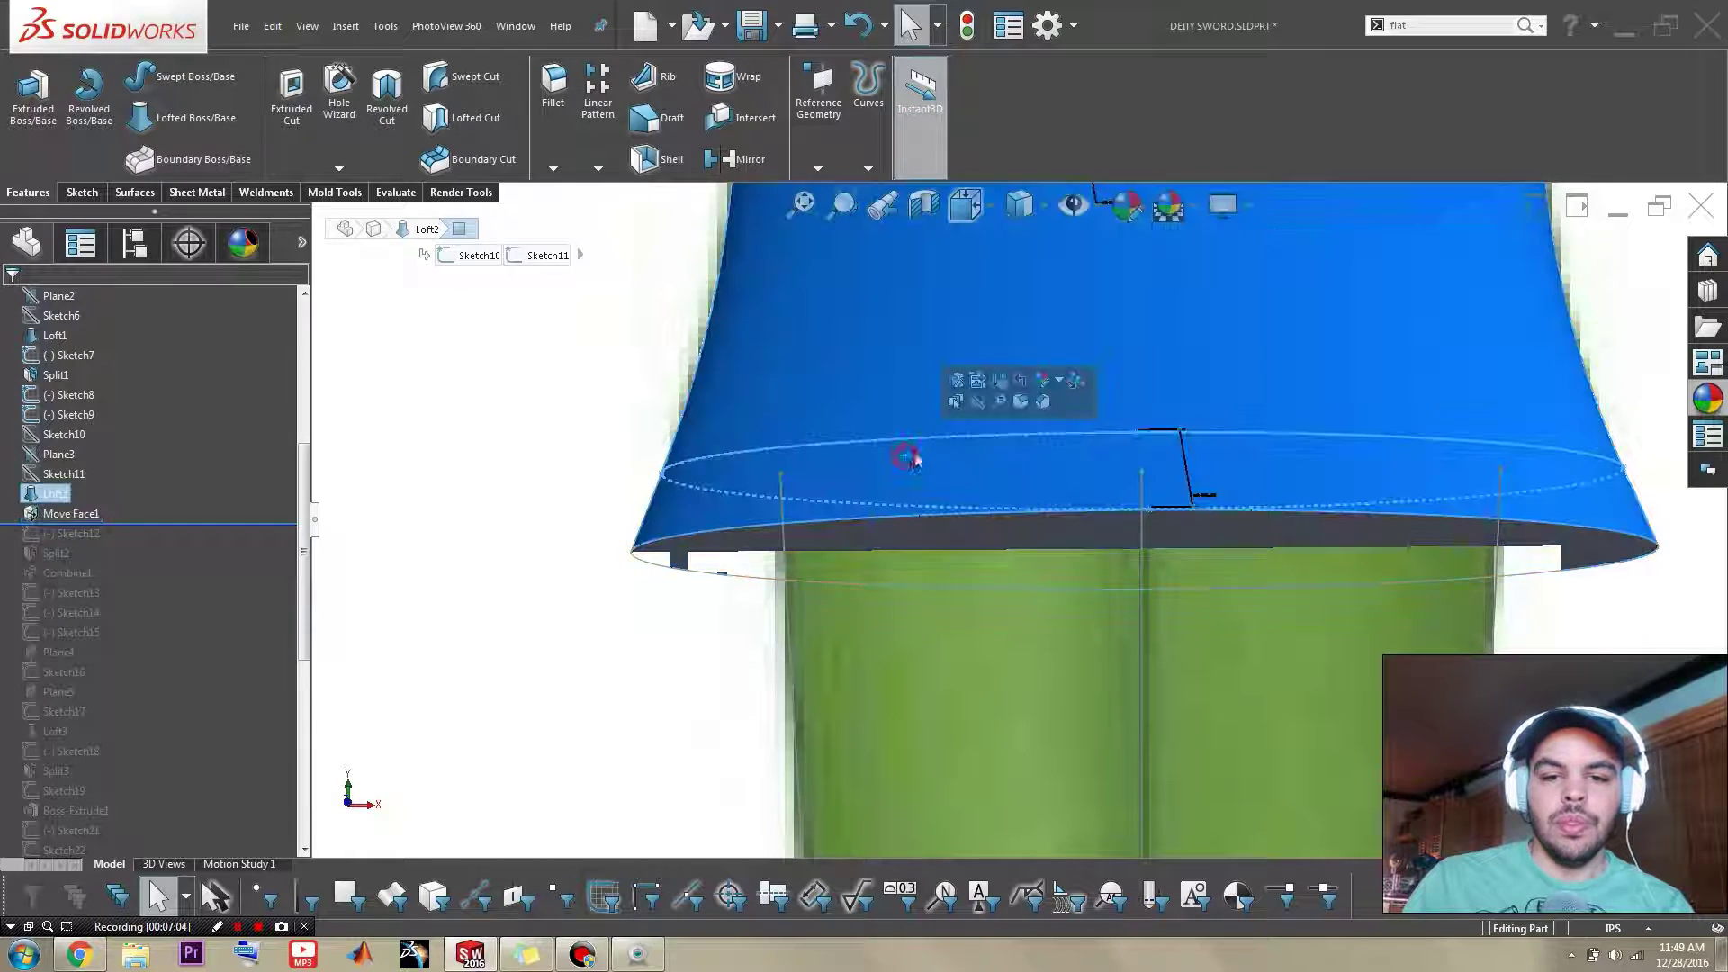
left_click(980, 404)
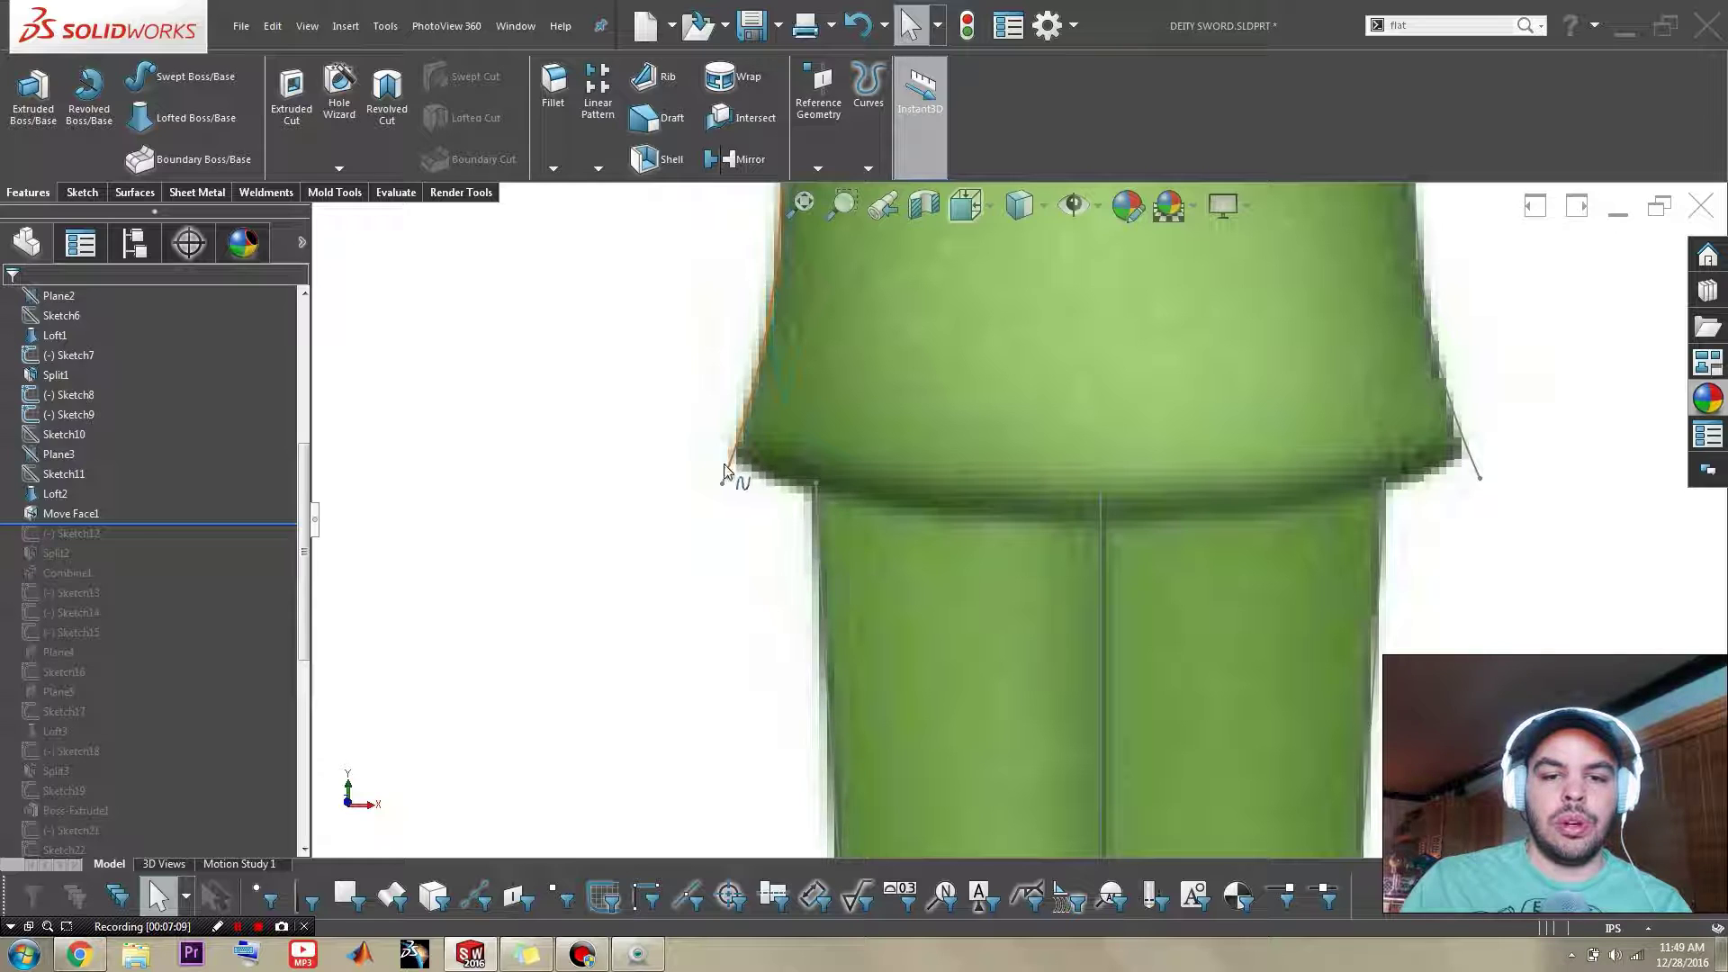
Step: Make Sketch12 visible and select its shallow curve across the flared collar's bottom
left_click(731, 468)
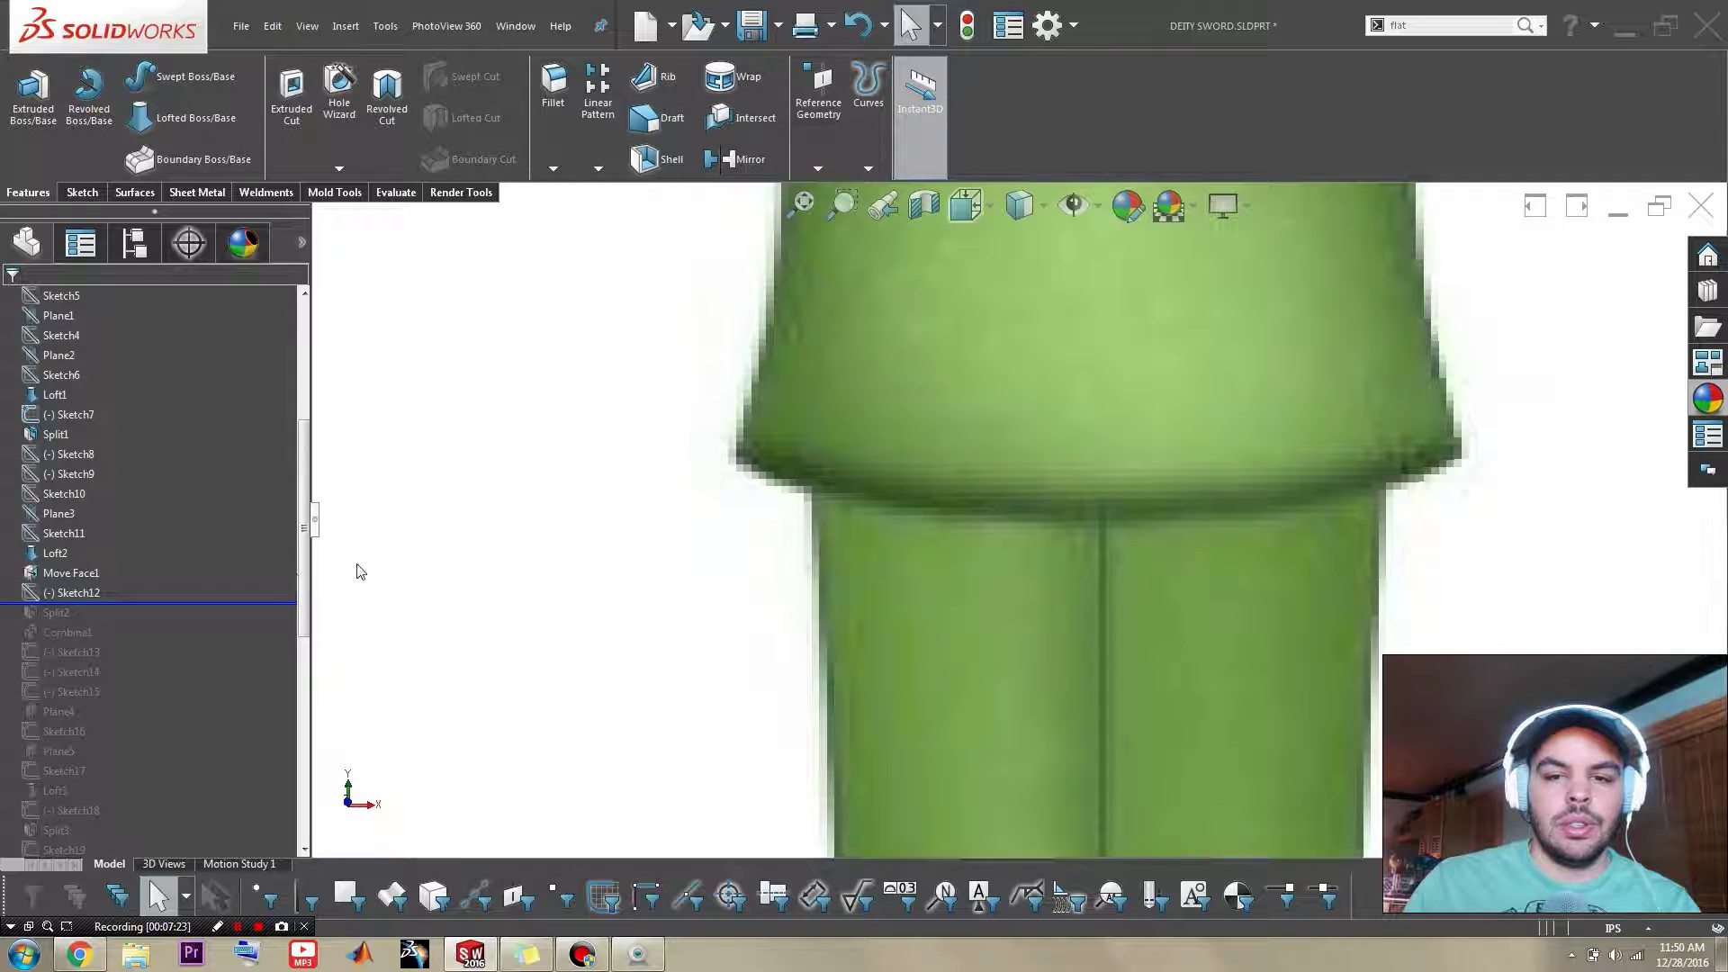
left_click(106, 594)
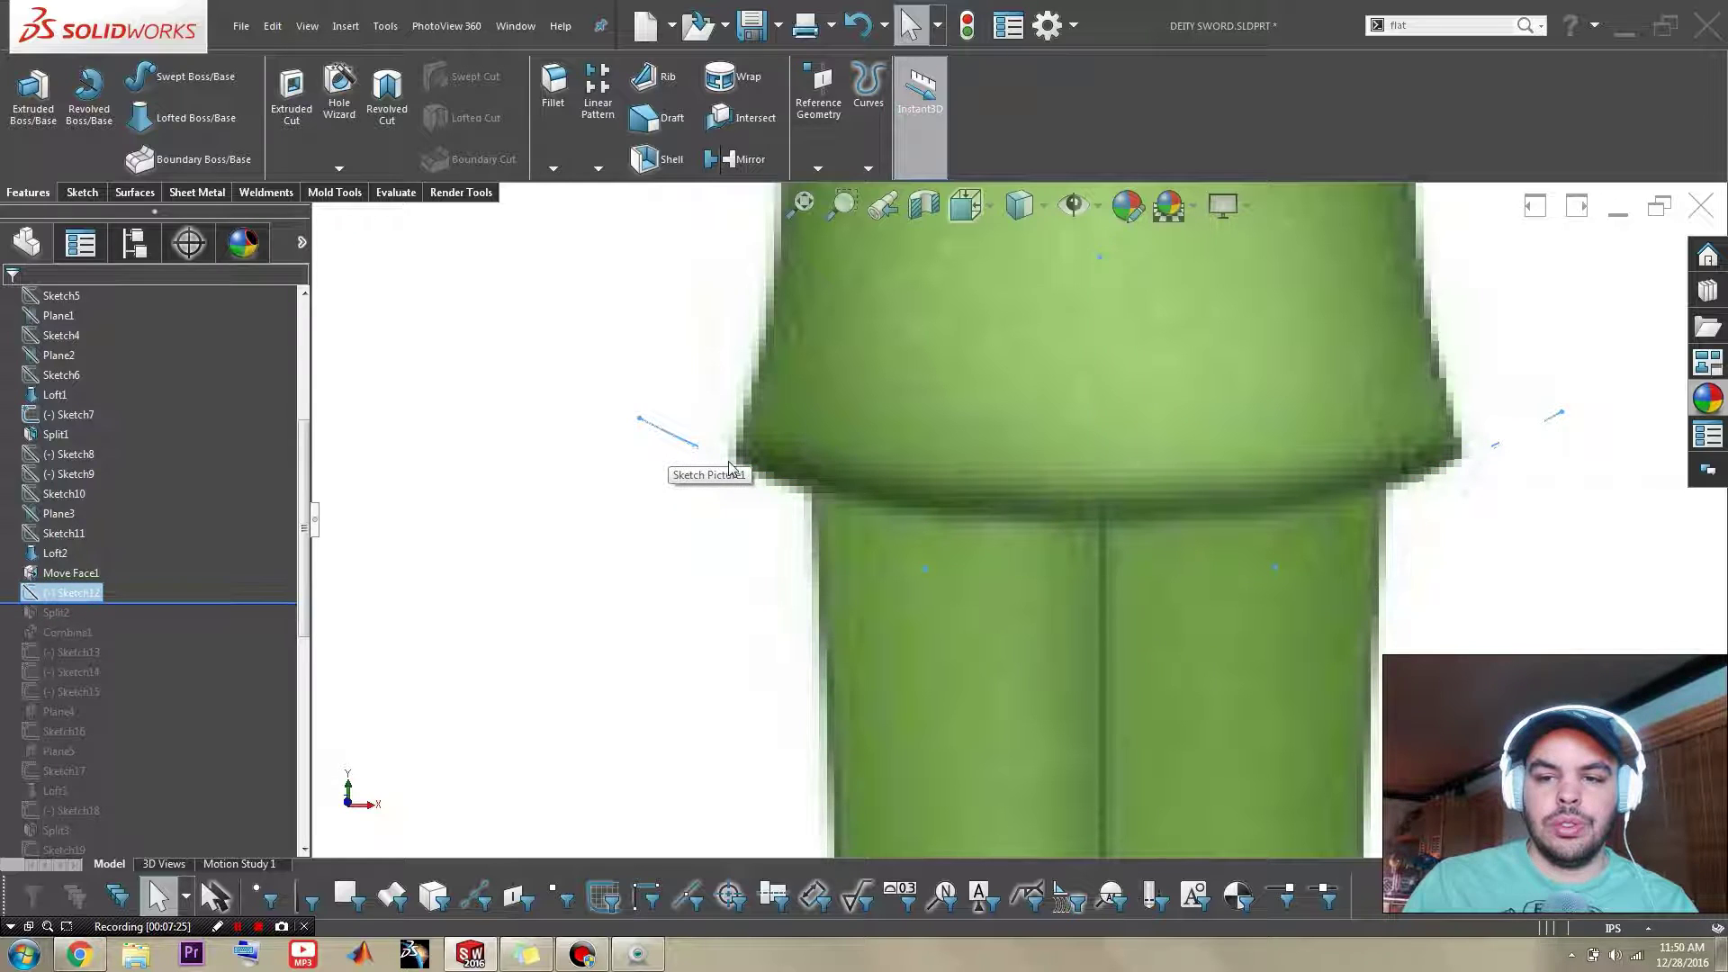
left_click(790, 599)
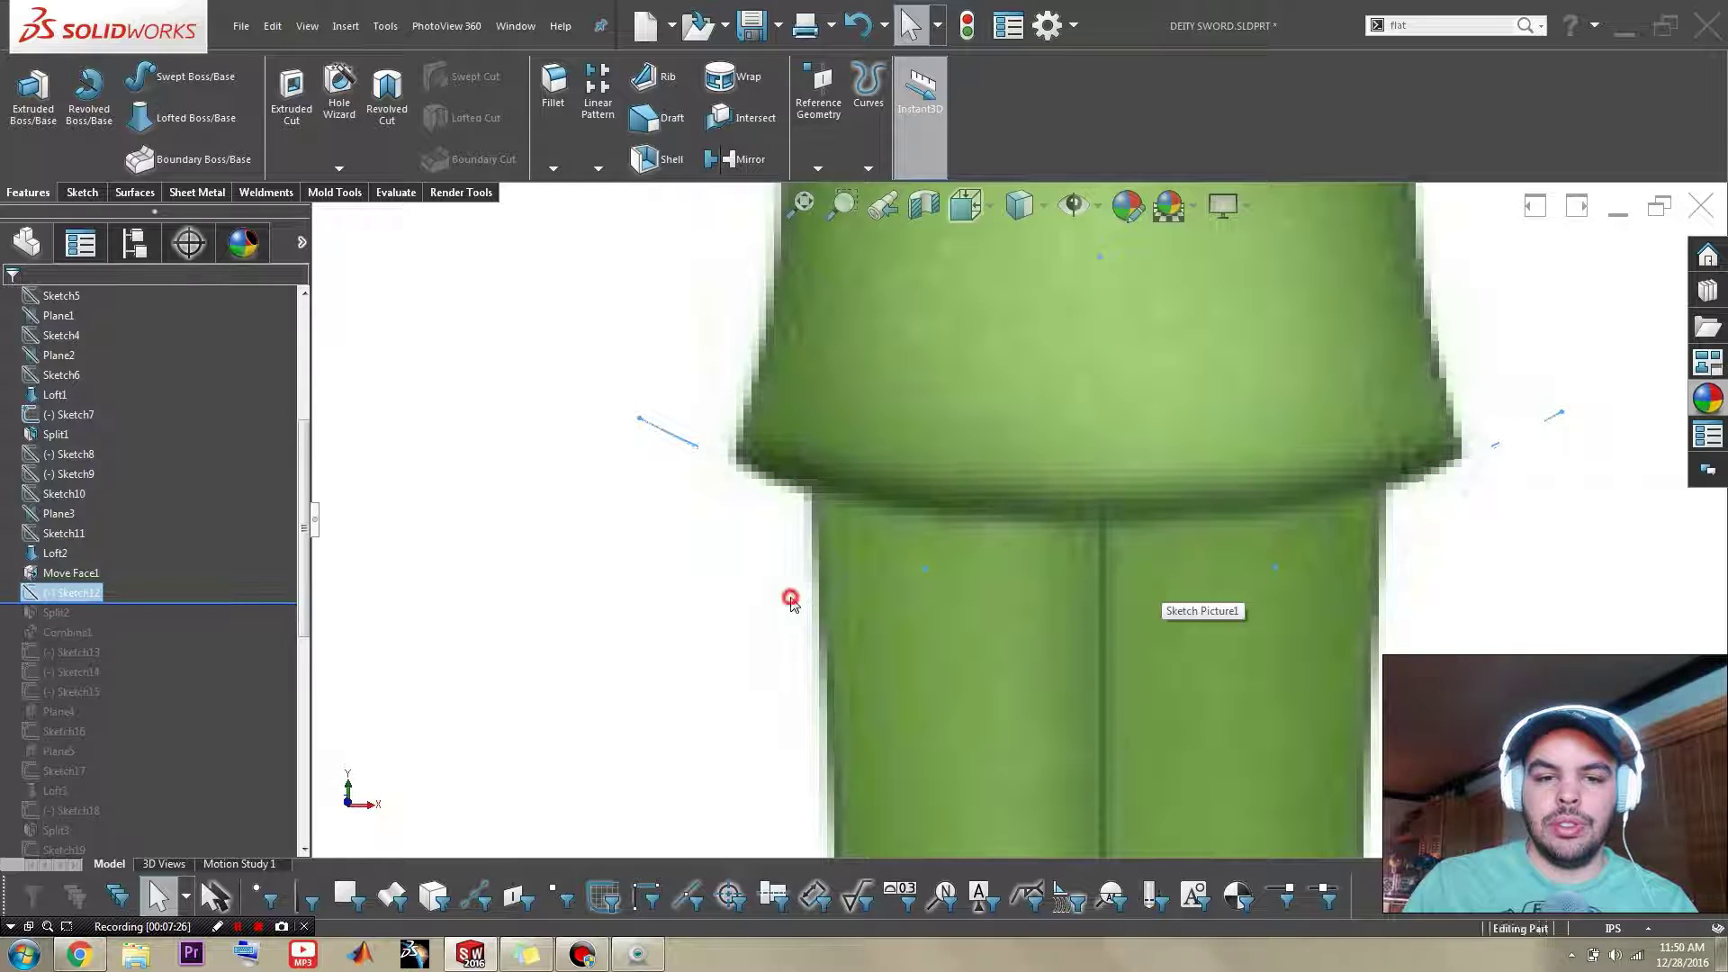
left_click(84, 594)
left_click(82, 558)
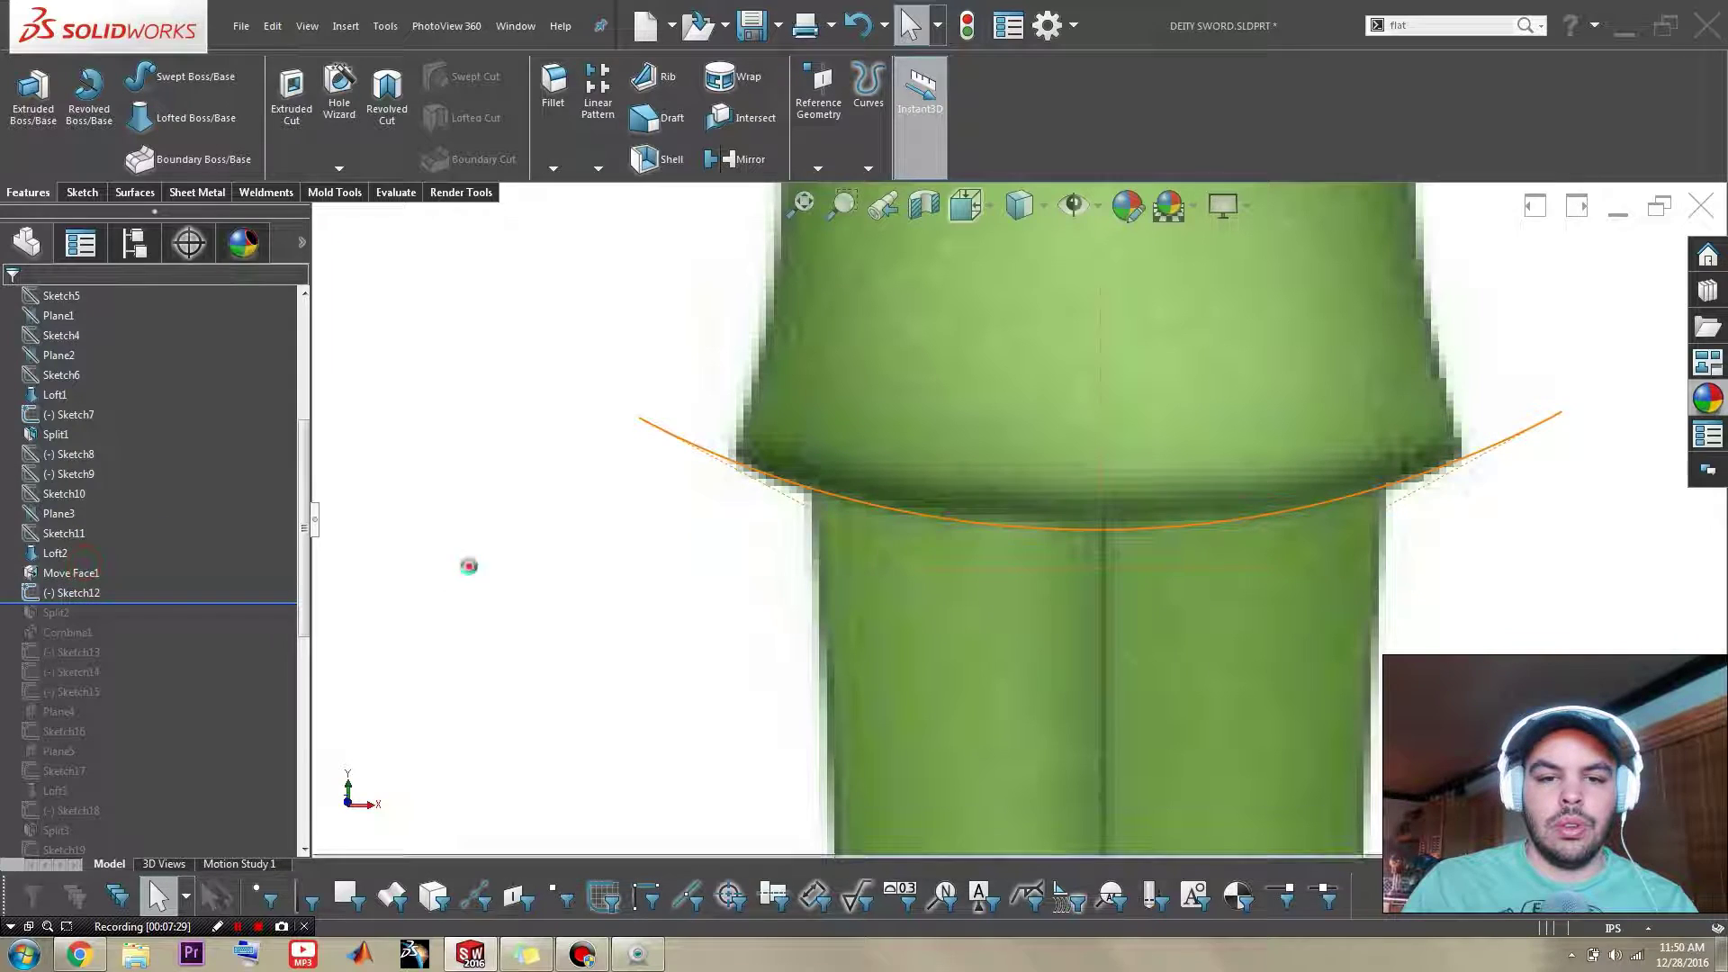
left_click(859, 505)
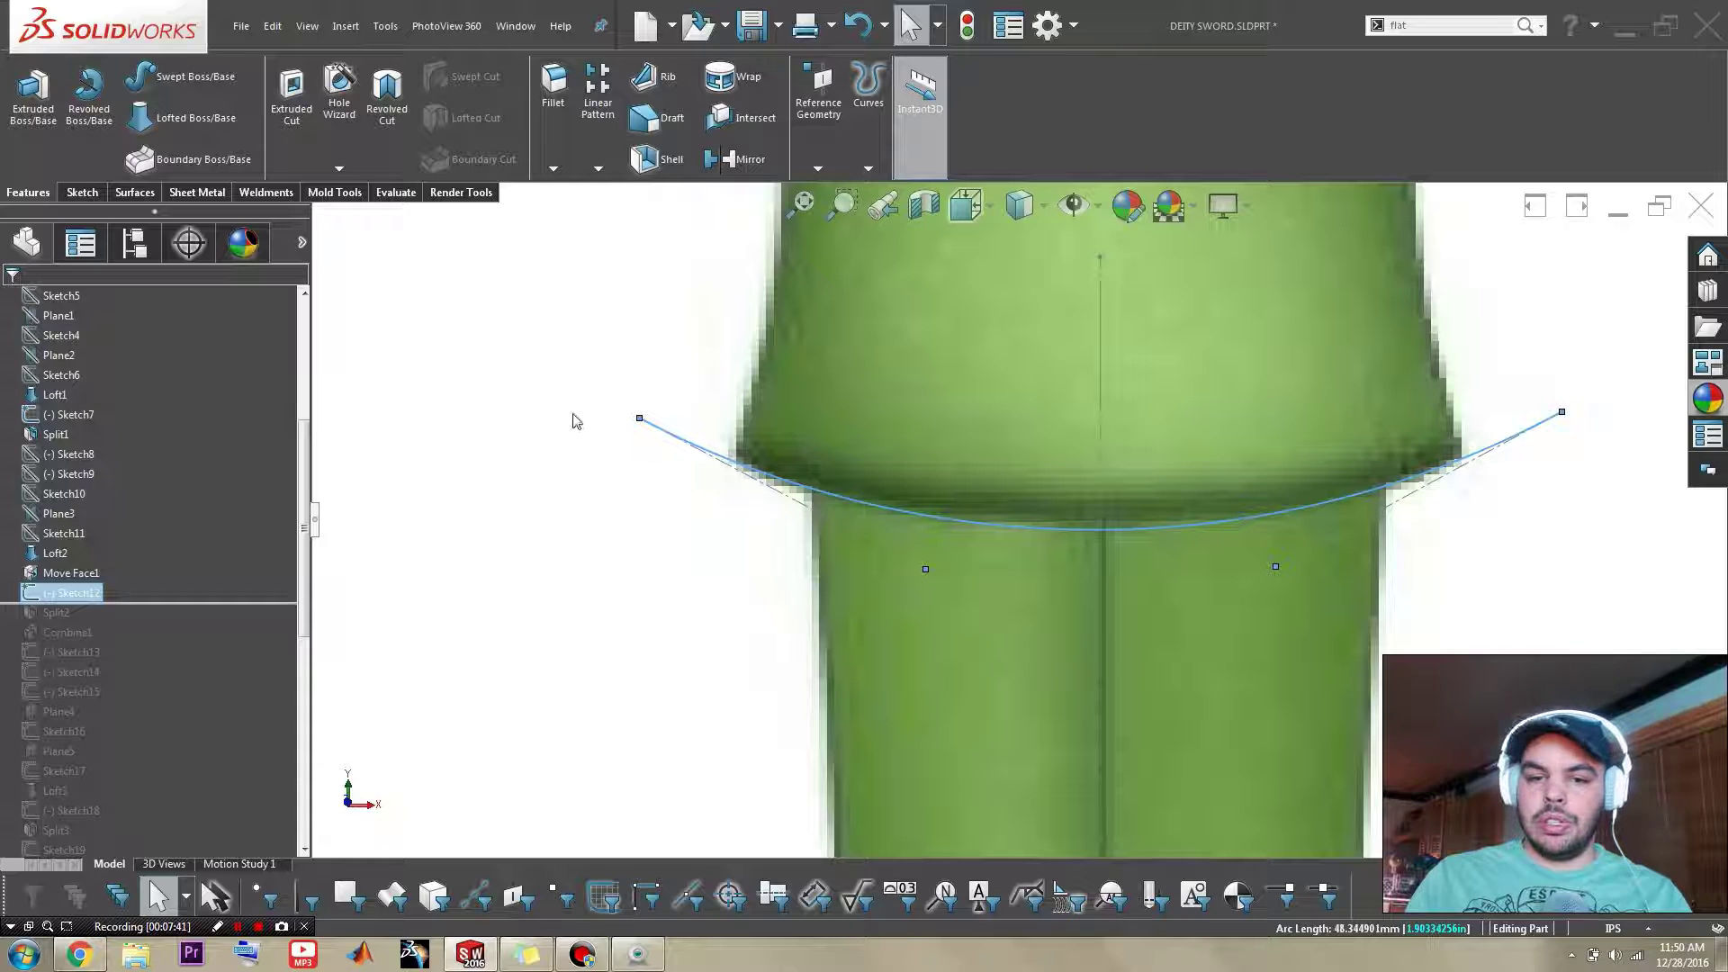
scroll(218, 557, "up", 4)
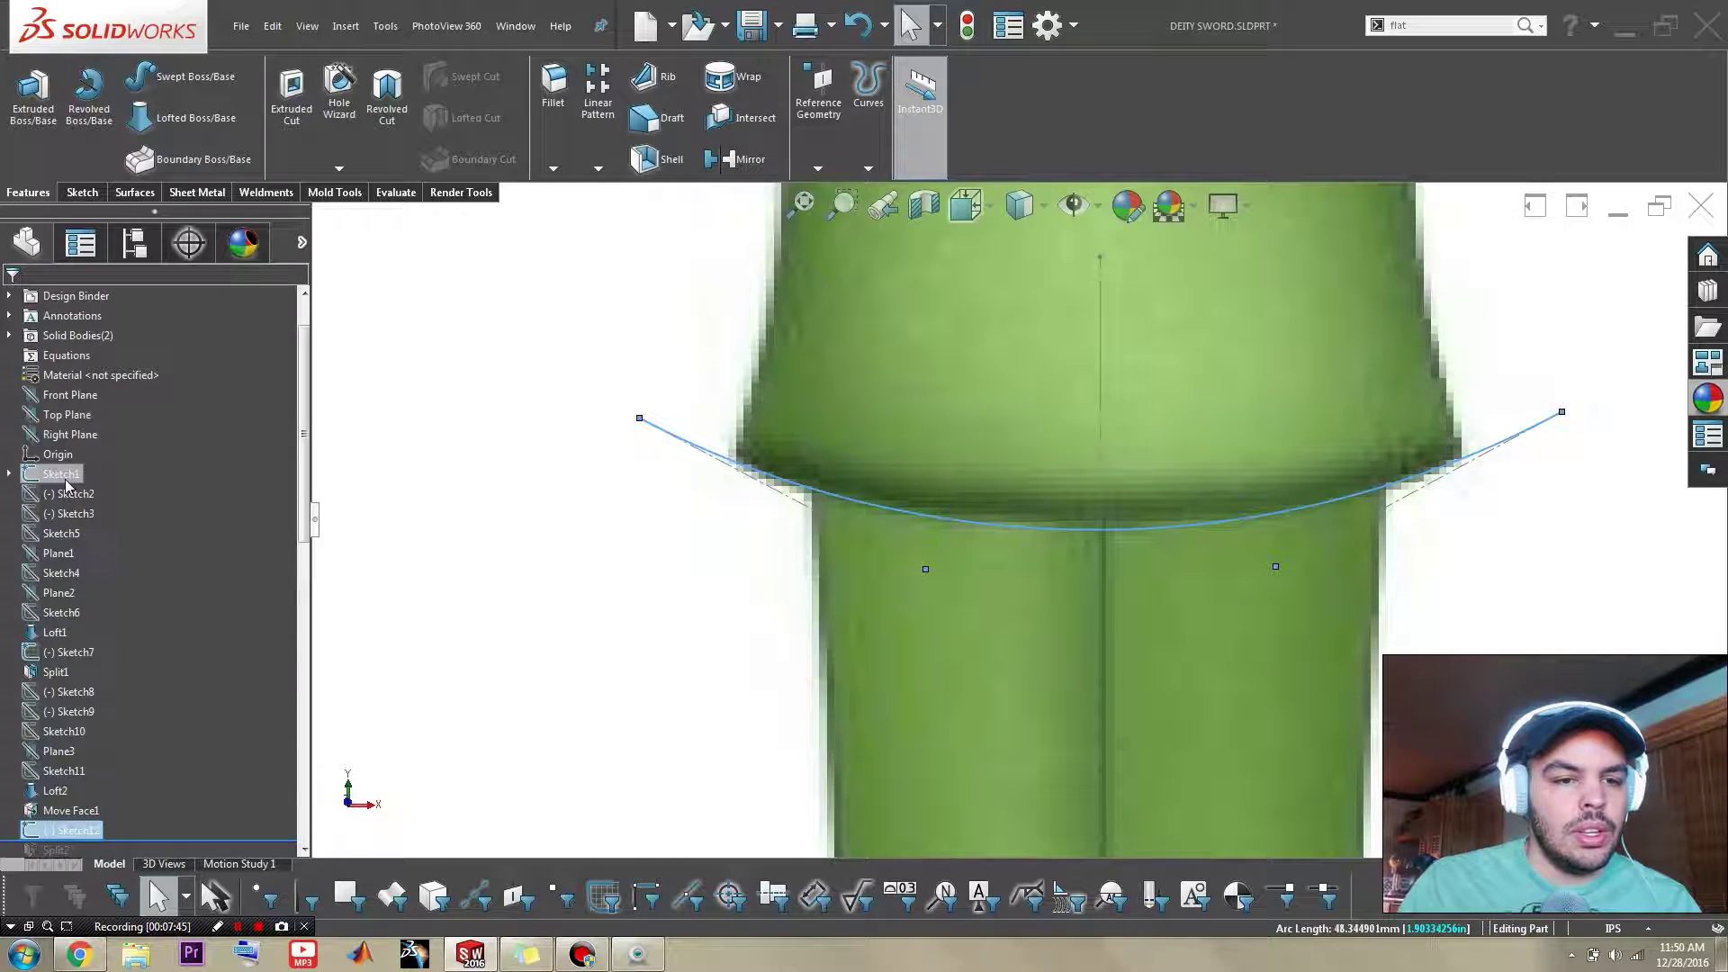
scroll(124, 666, "down", 3)
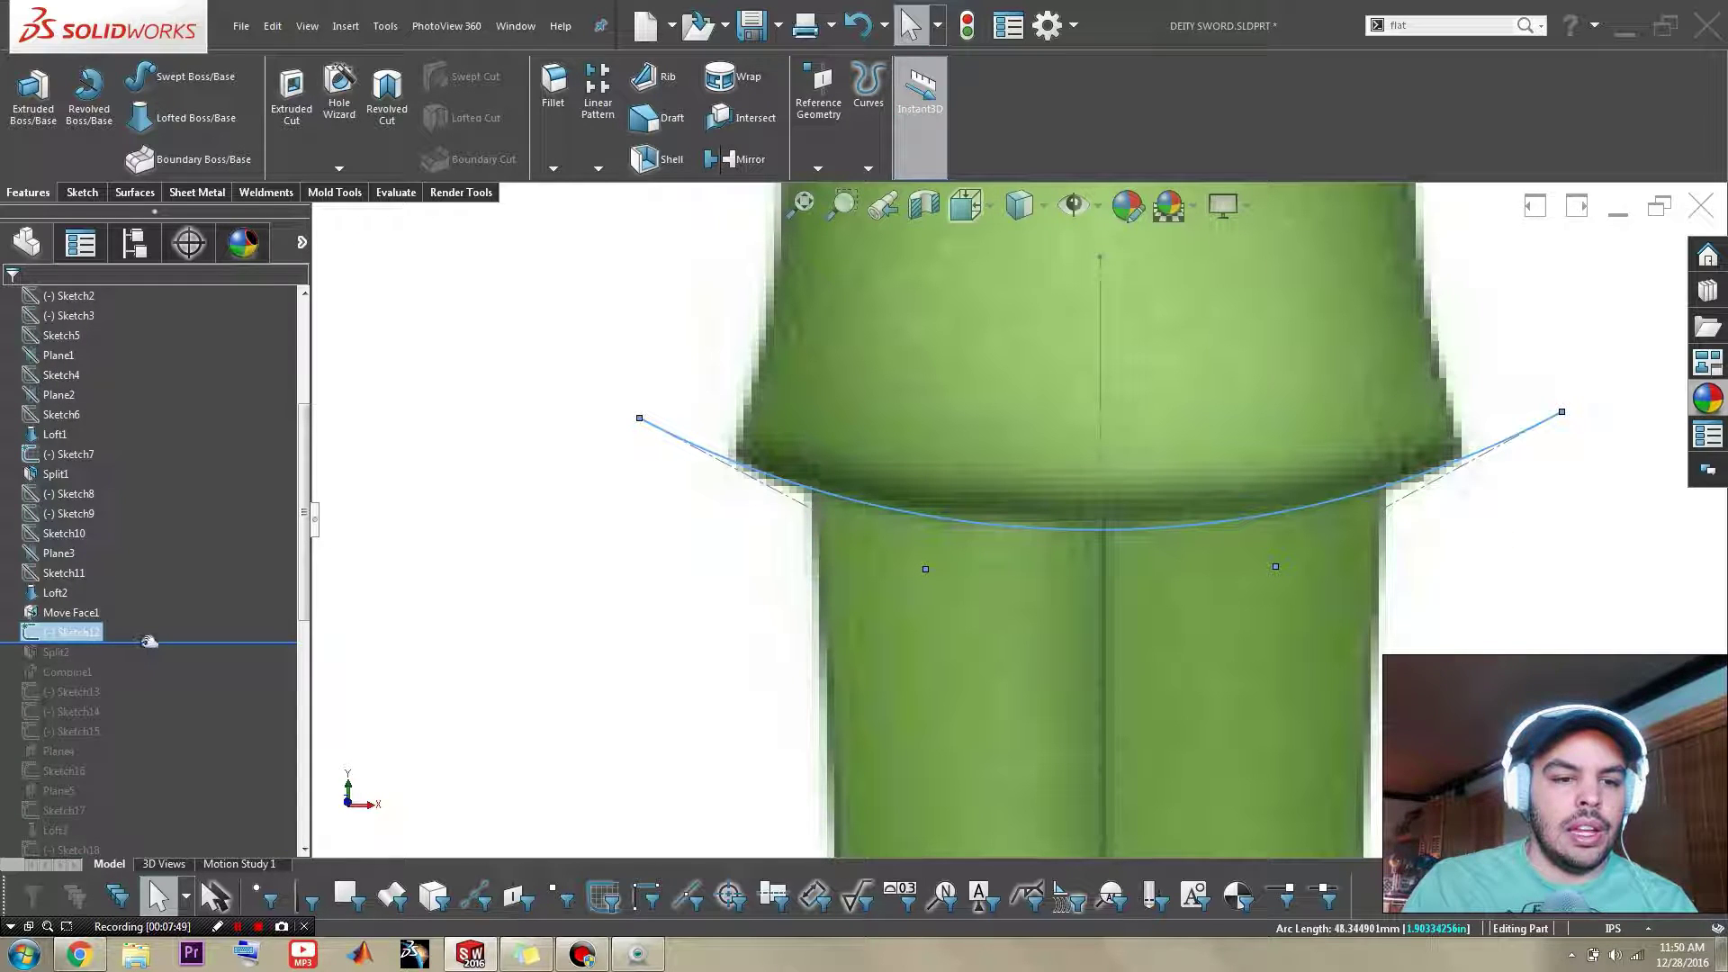
Step: Roll forward below Split2 and highlight the Split1 and Split2 bodies under Solid Bodies
left_click_drag(144, 644, 142, 657)
scroll(165, 389, "up", 4)
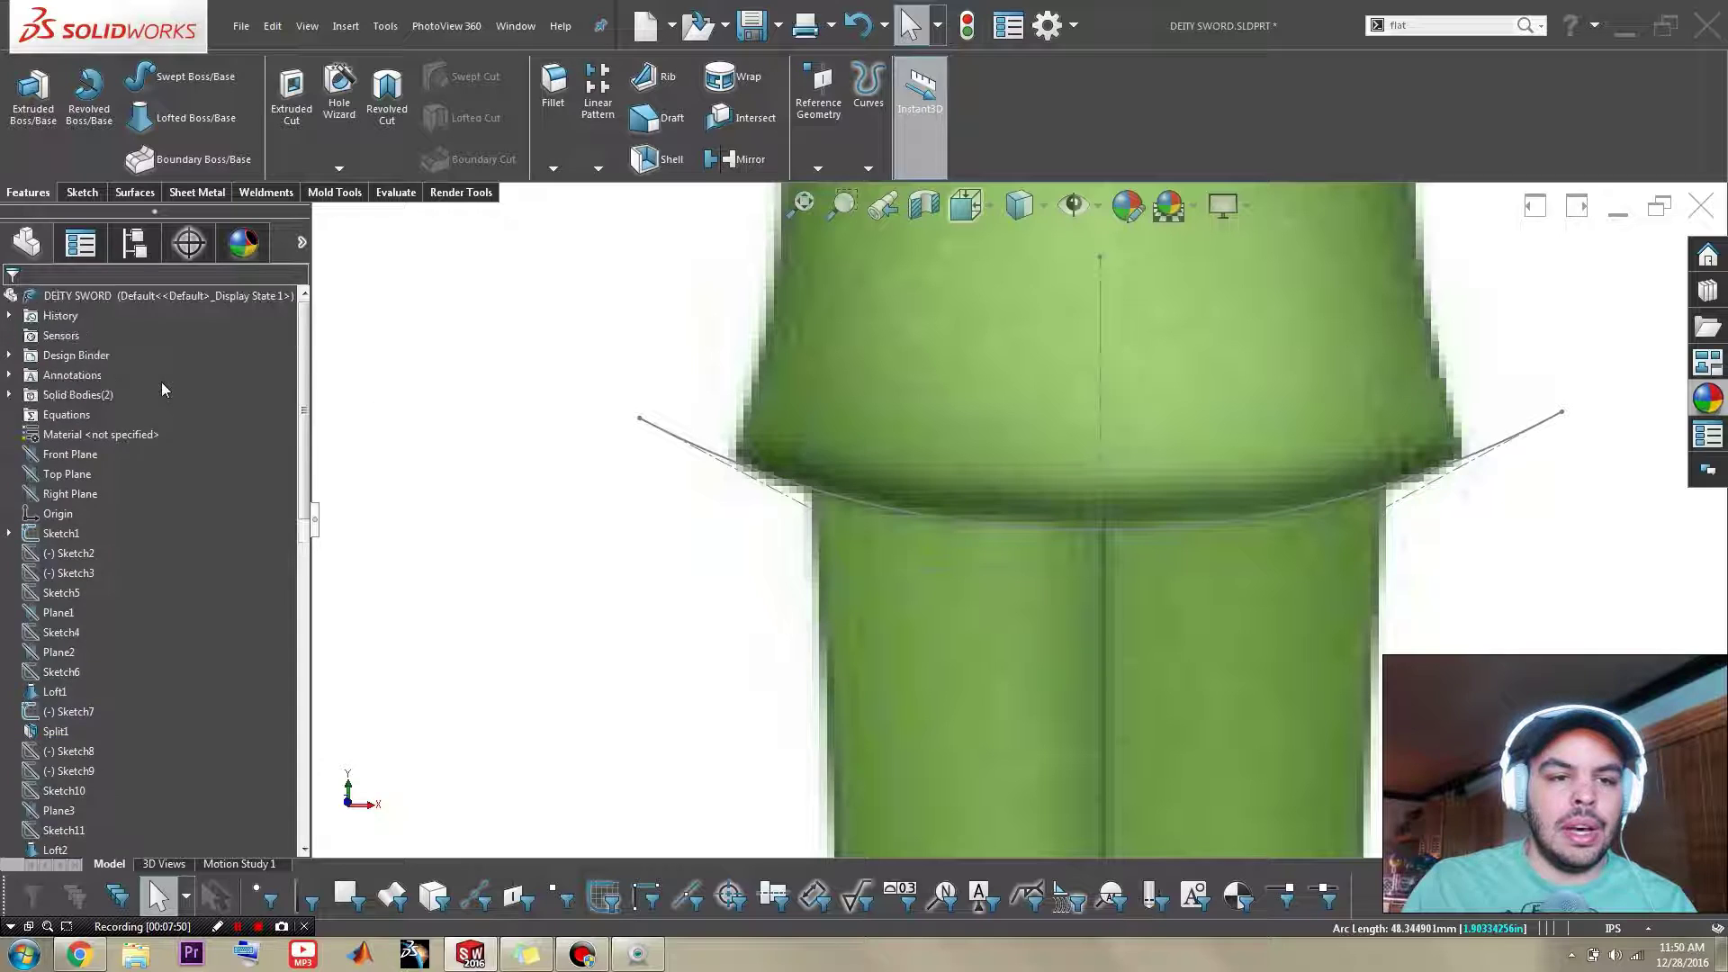
left_click(14, 393)
left_click(67, 415)
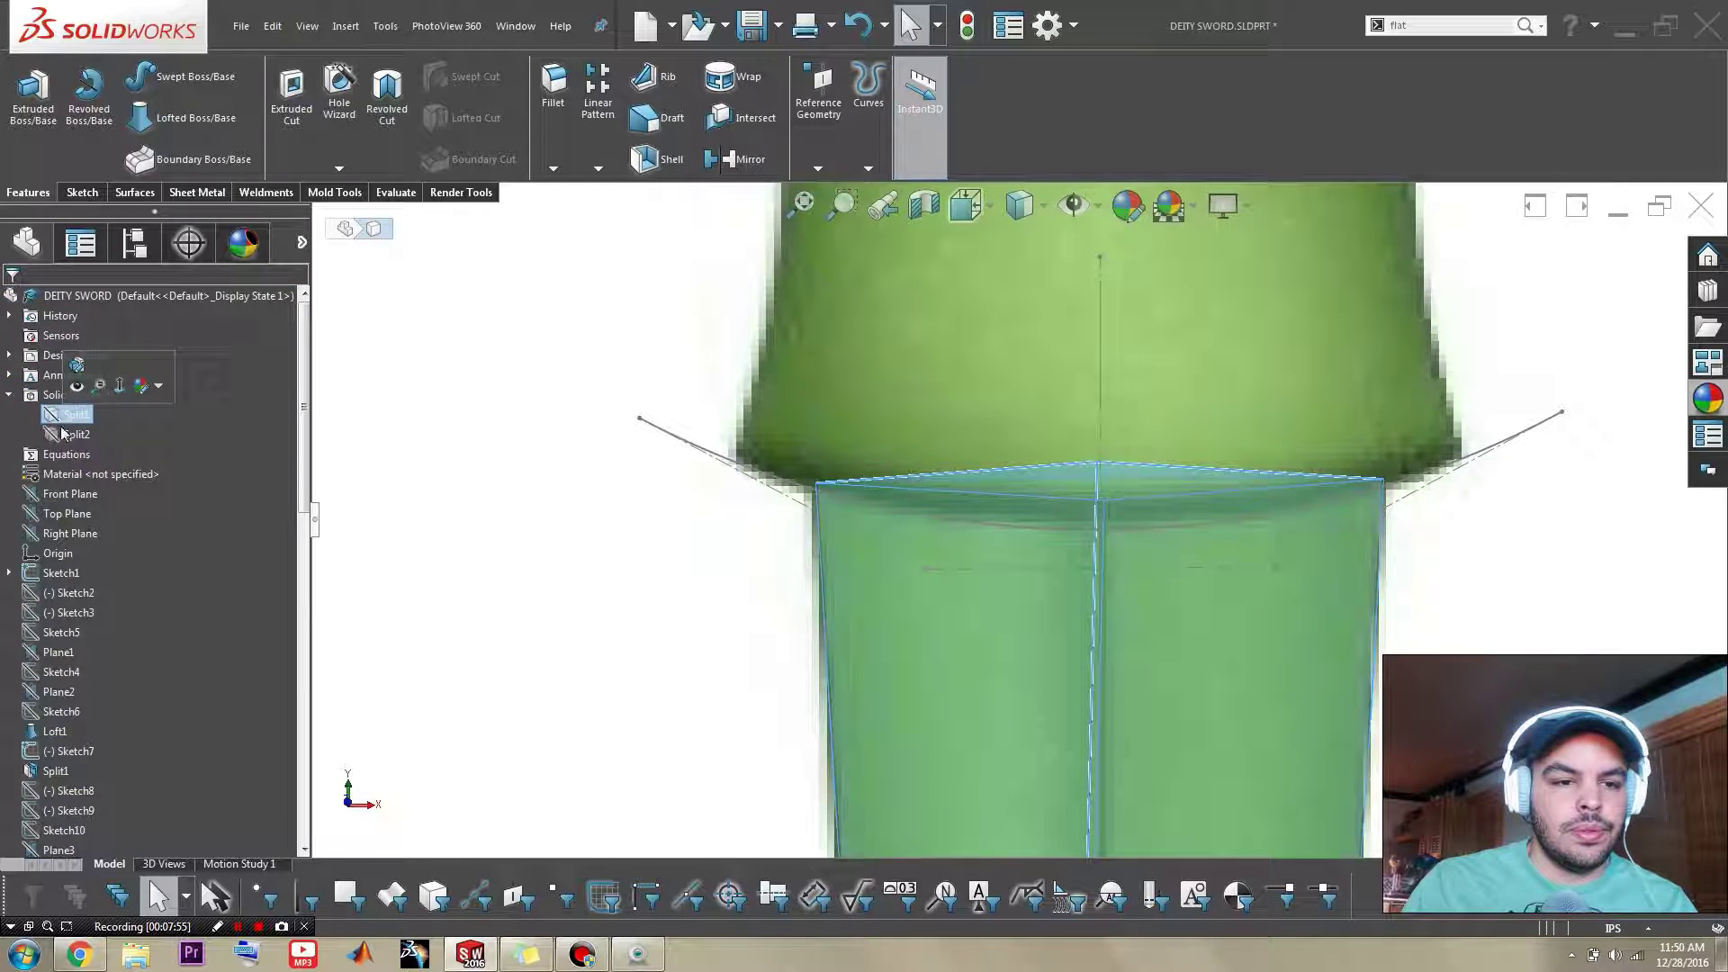
left_click(65, 434)
left_click(567, 594)
scroll(101, 695, "down", 5)
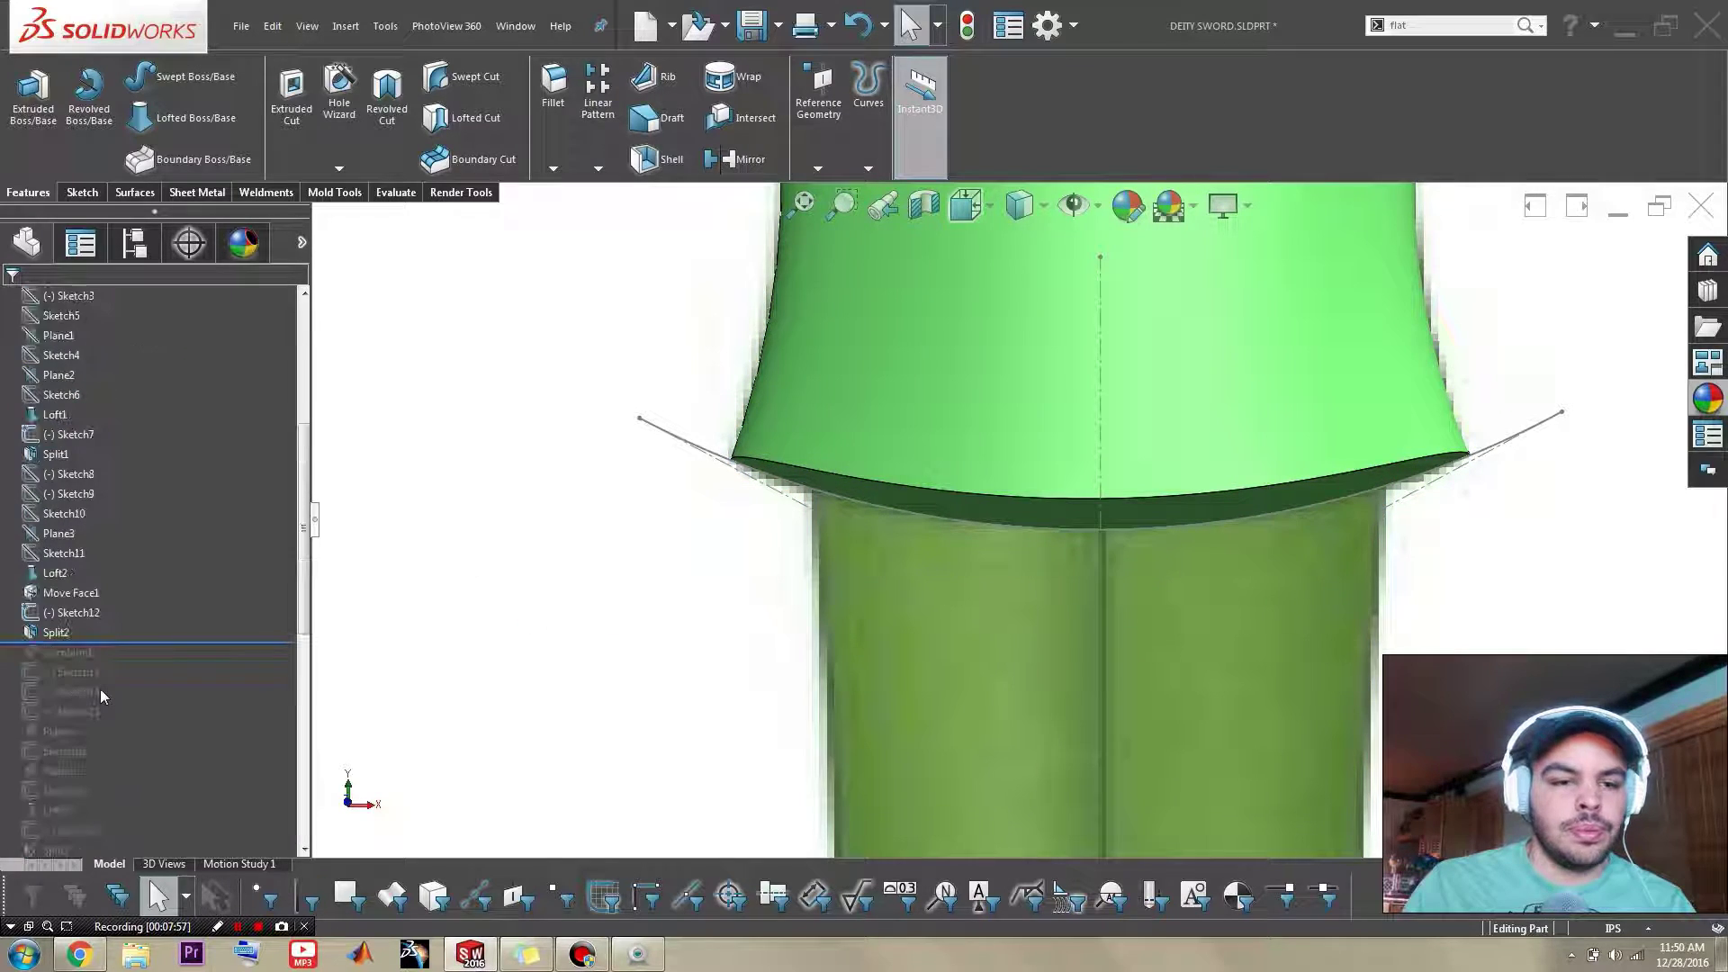
Step: Roll back above Split2 in front view, then reapply Split2 to compare
left_click_drag(146, 642, 143, 630)
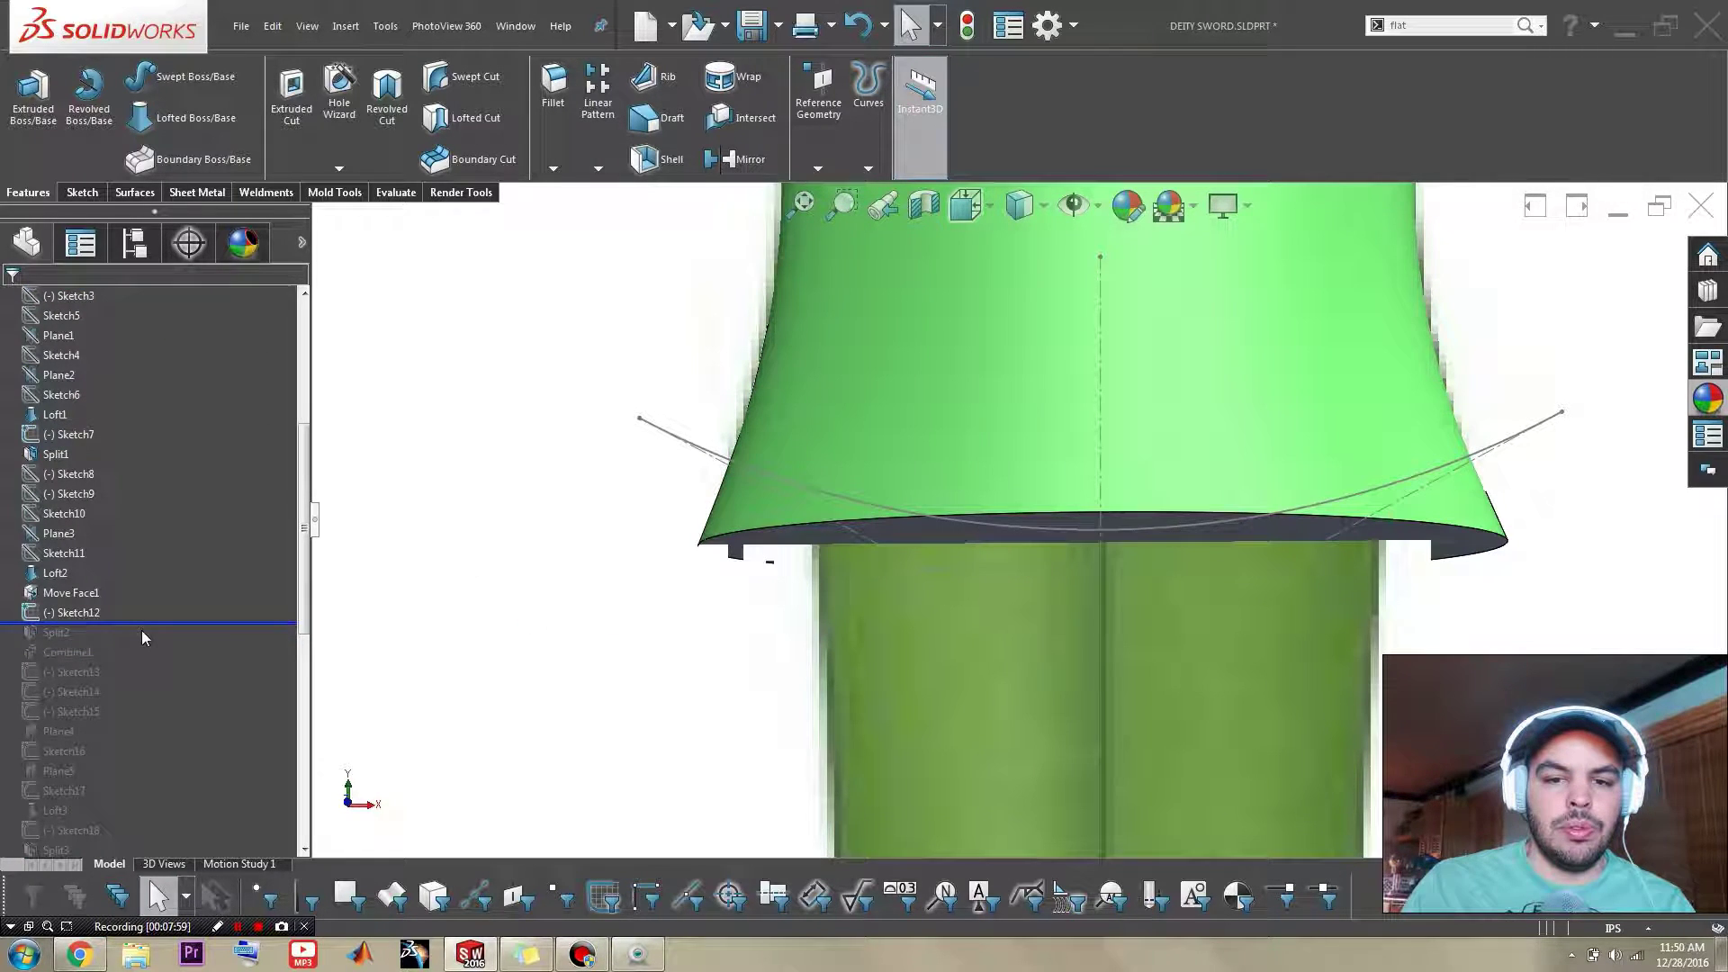
key("ctrl+1")
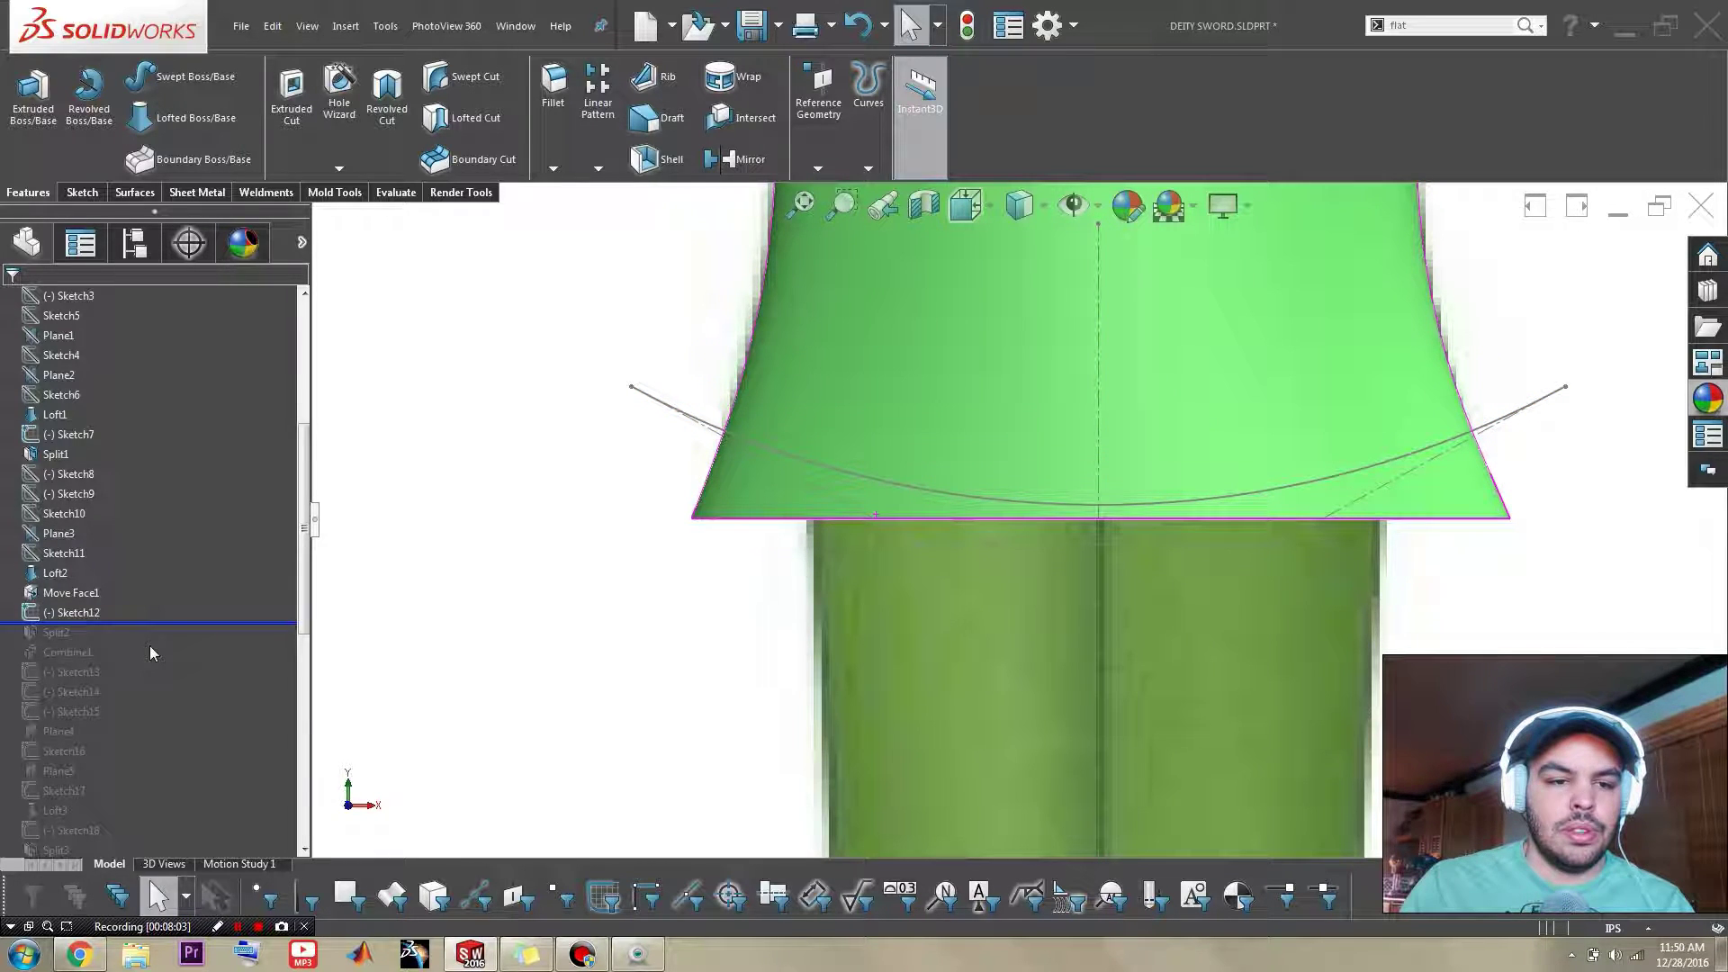
left_click_drag(164, 624, 150, 641)
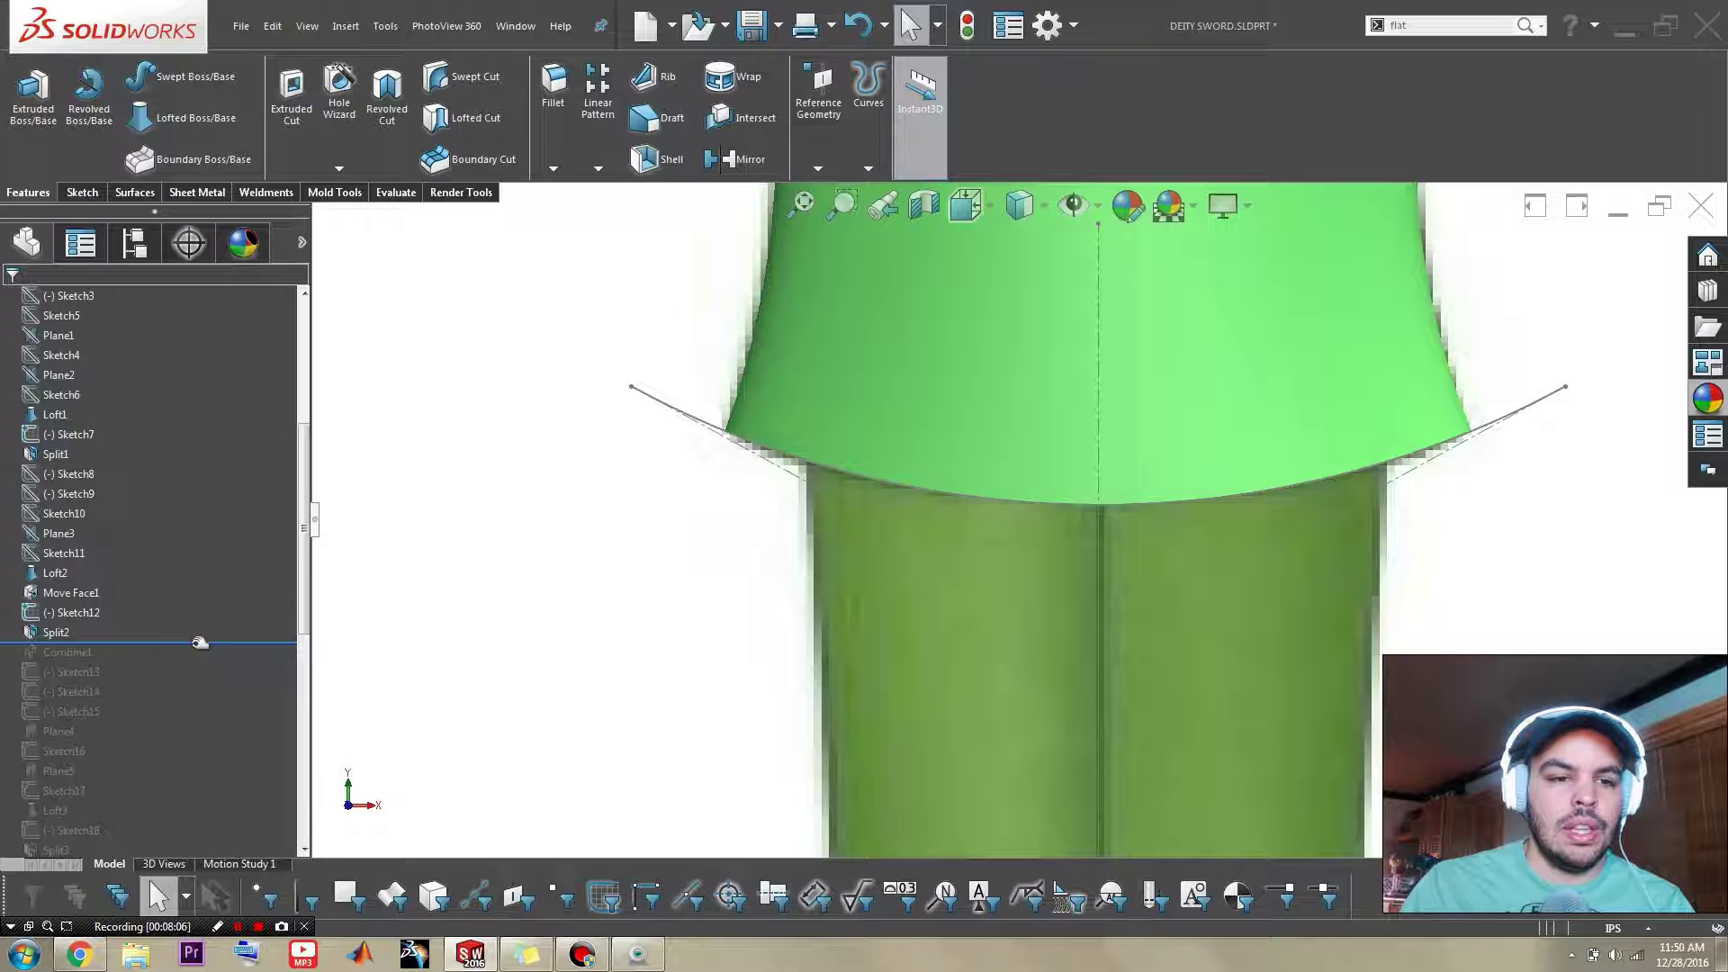
Step: Roll forward past Combine1 to Sketch13, then zoom out to view the guard
left_click(199, 649)
left_click_drag(199, 649, 202, 666)
scroll(1092, 579, "up", 5)
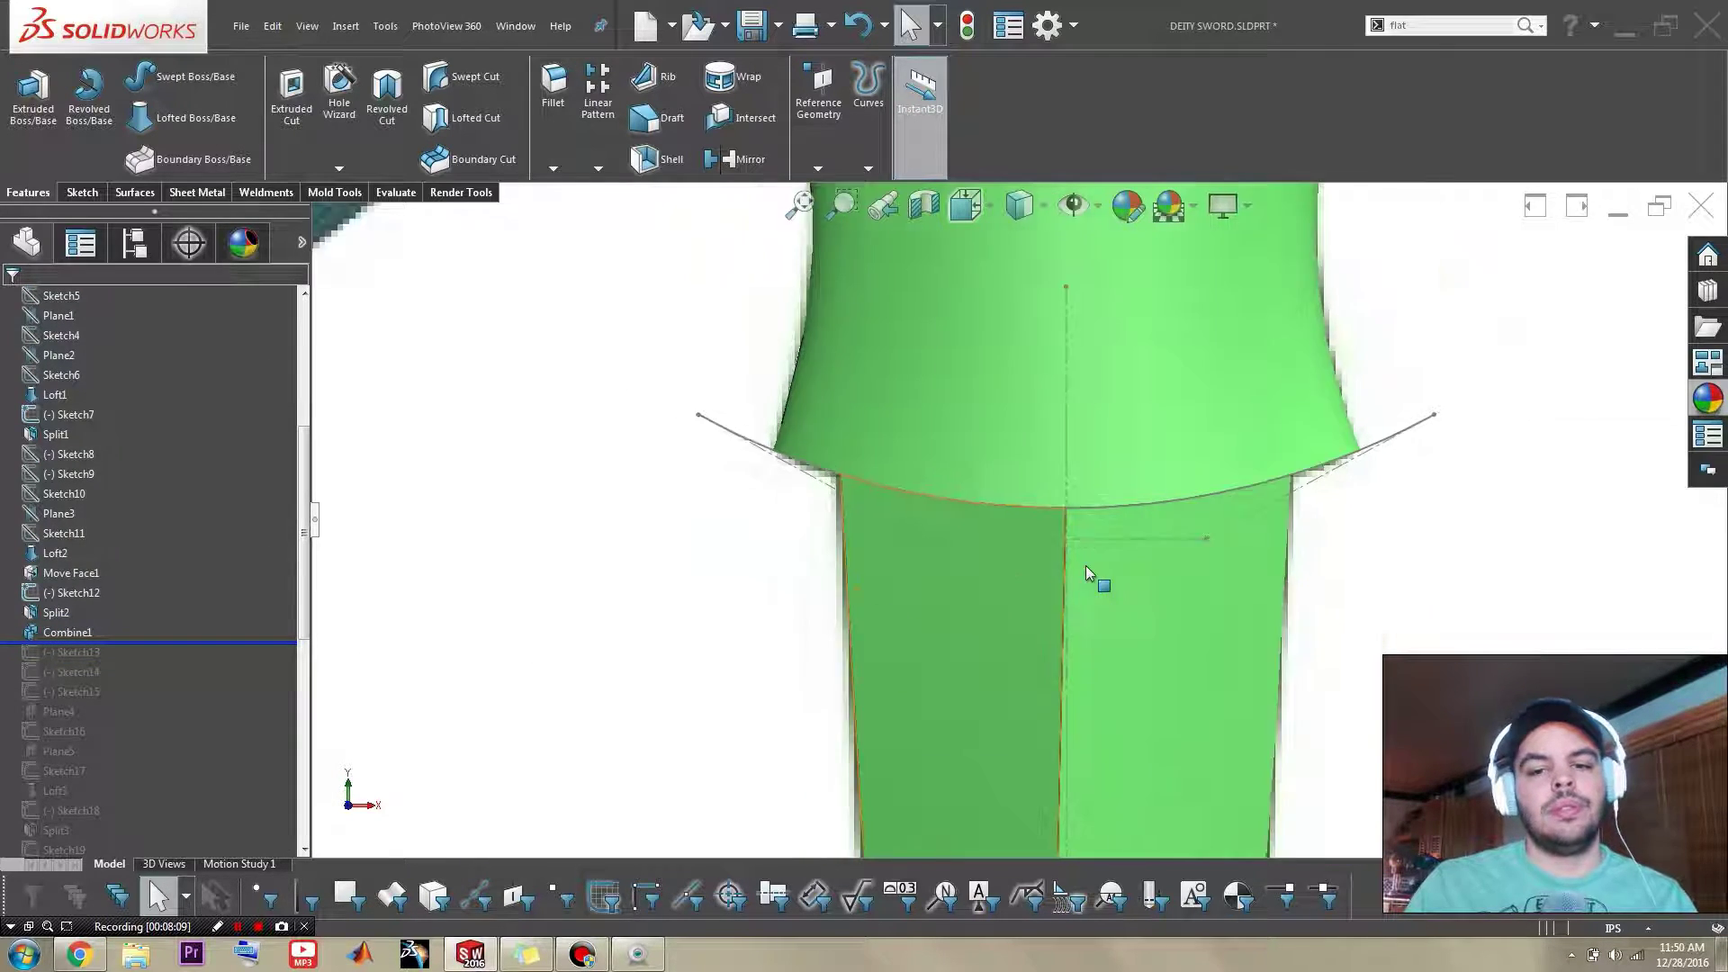
scroll(979, 477, "up", 2)
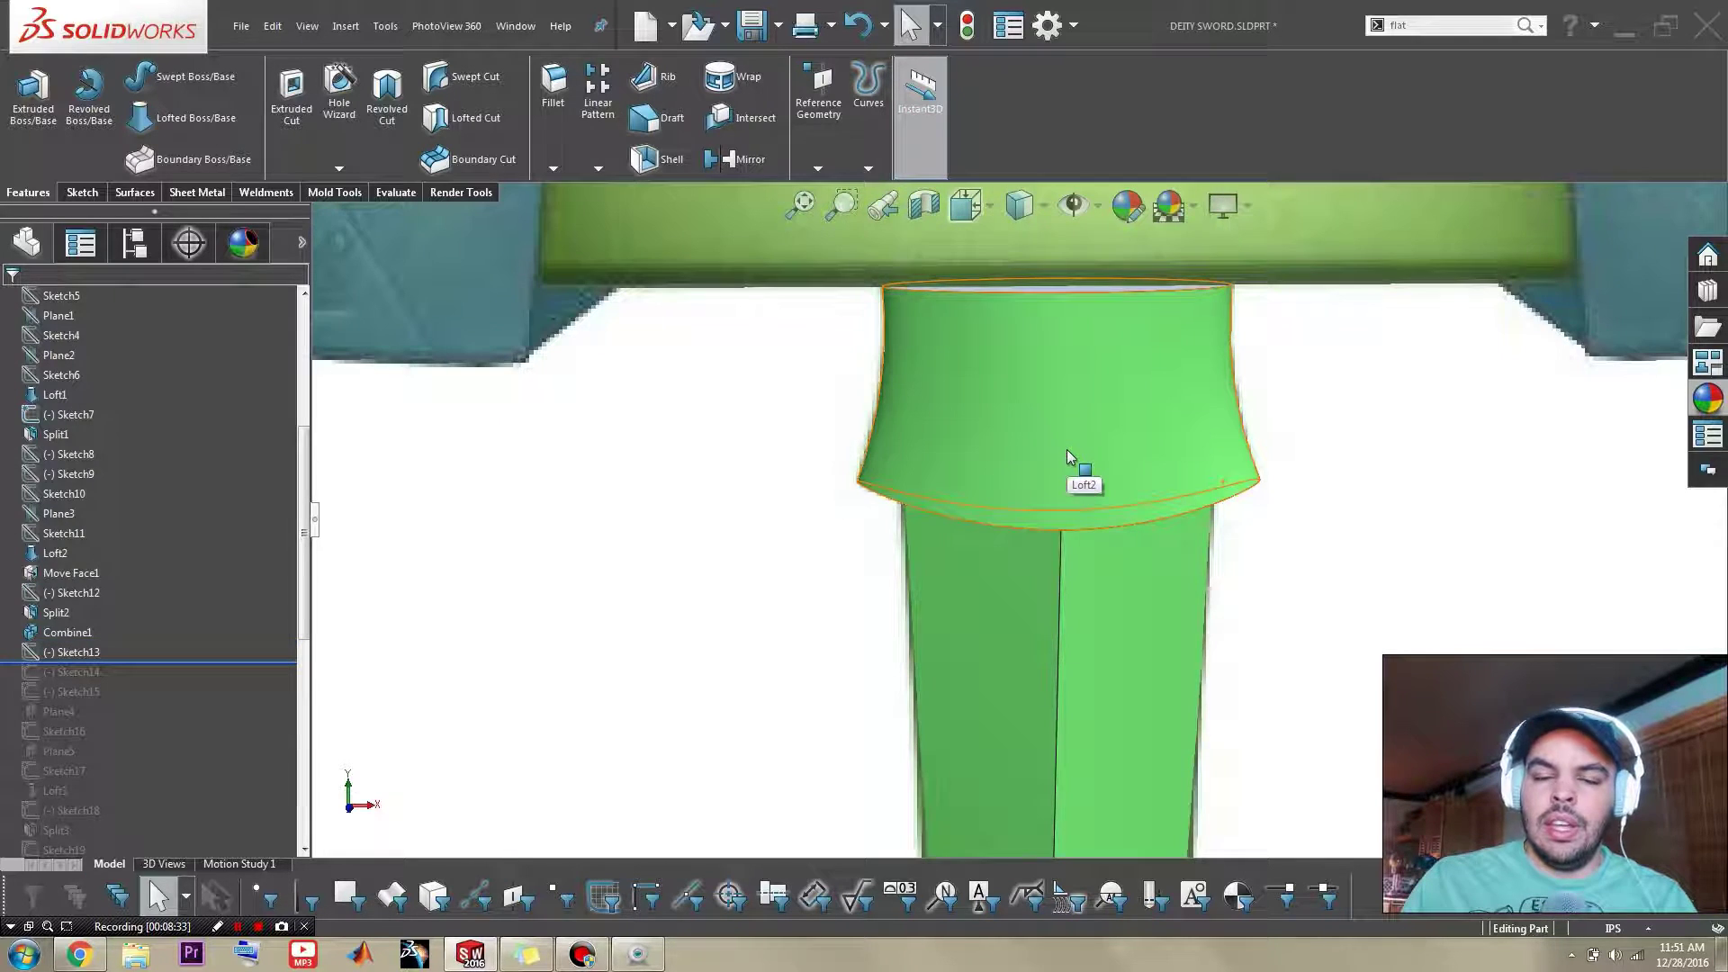
scroll(1073, 463, "up", 4)
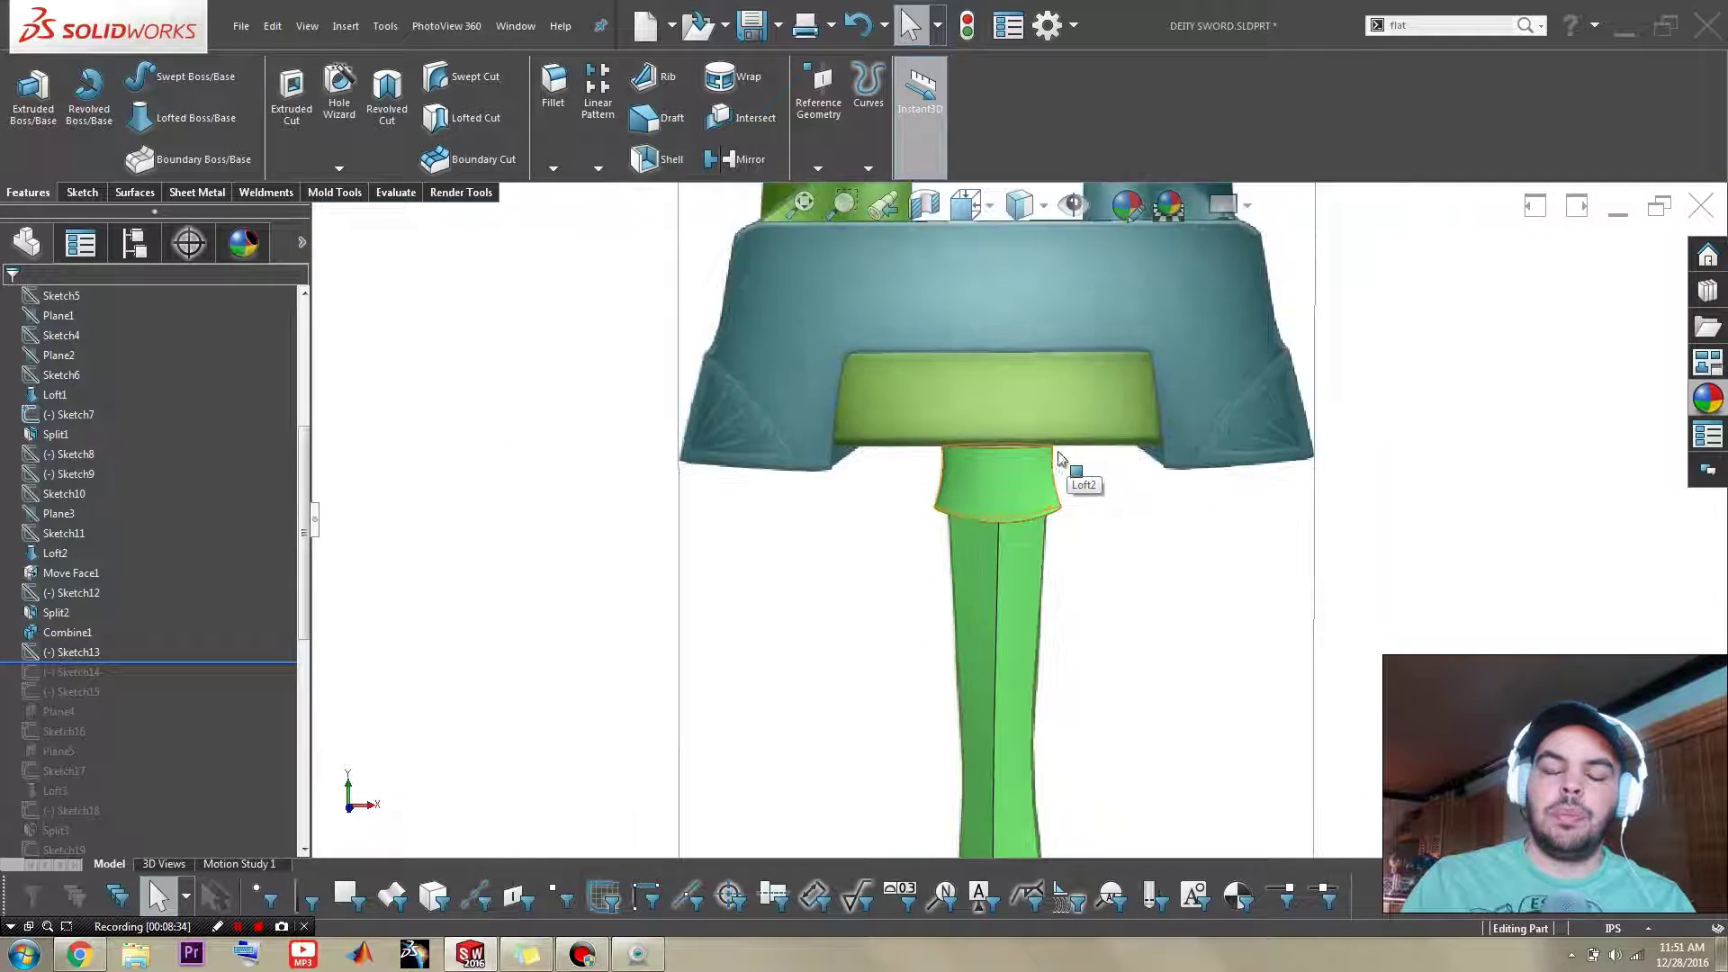
scroll(1080, 482, "down", 3)
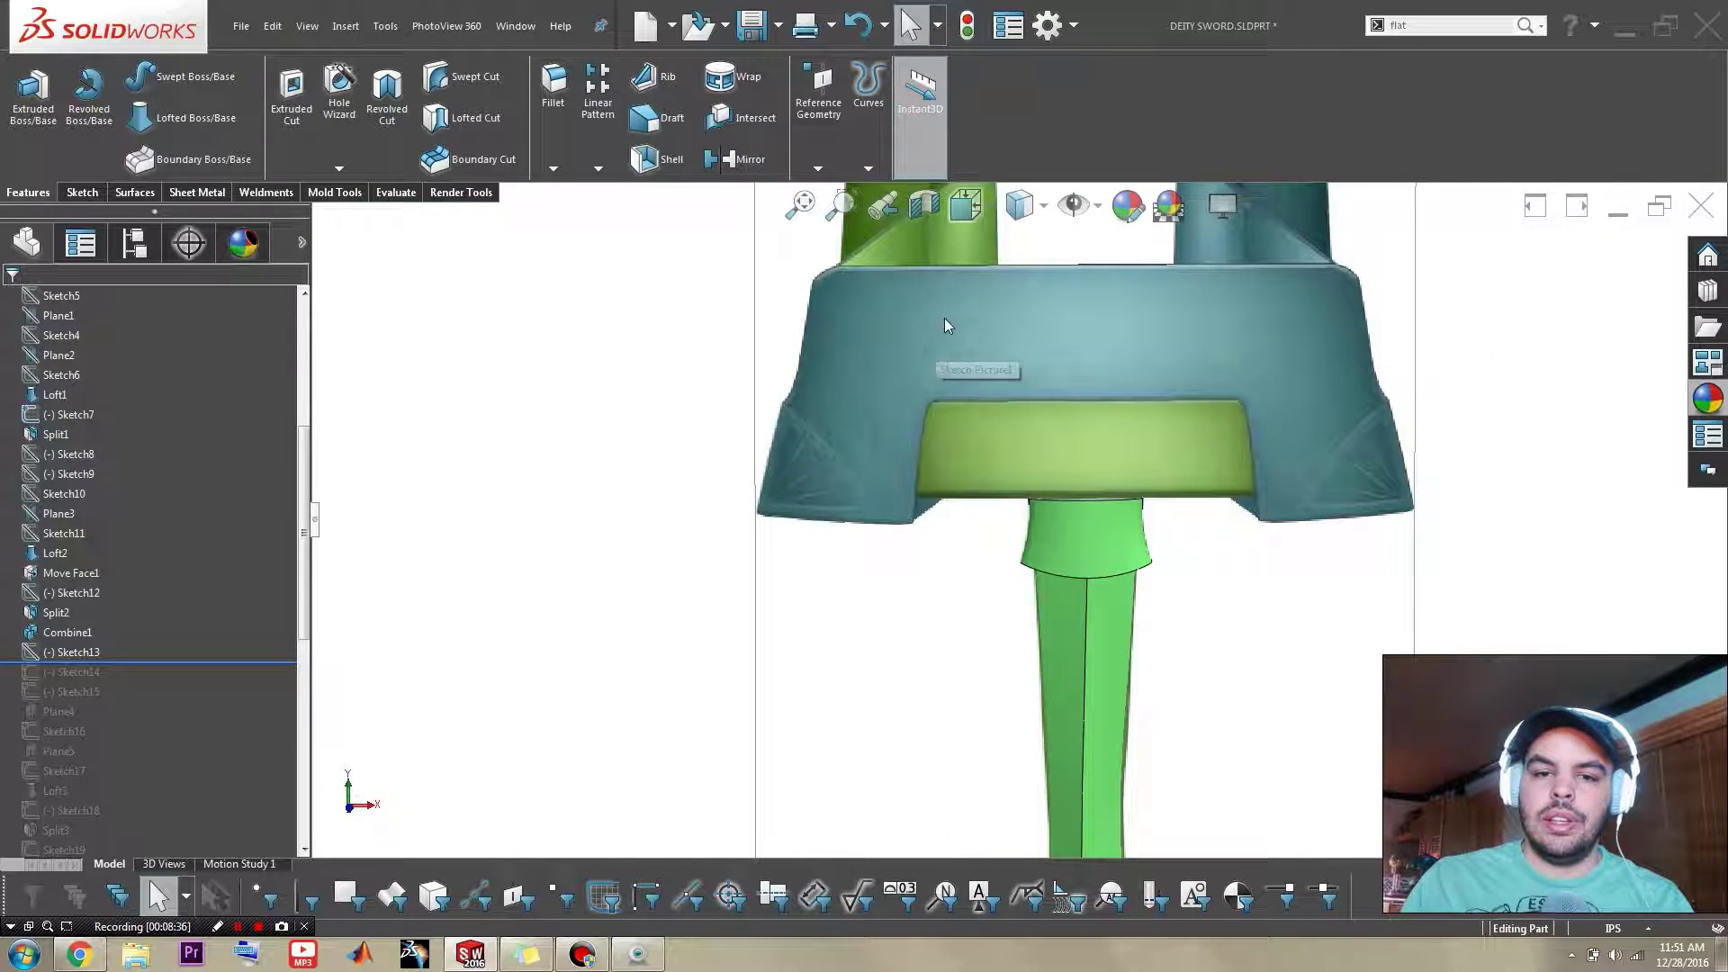